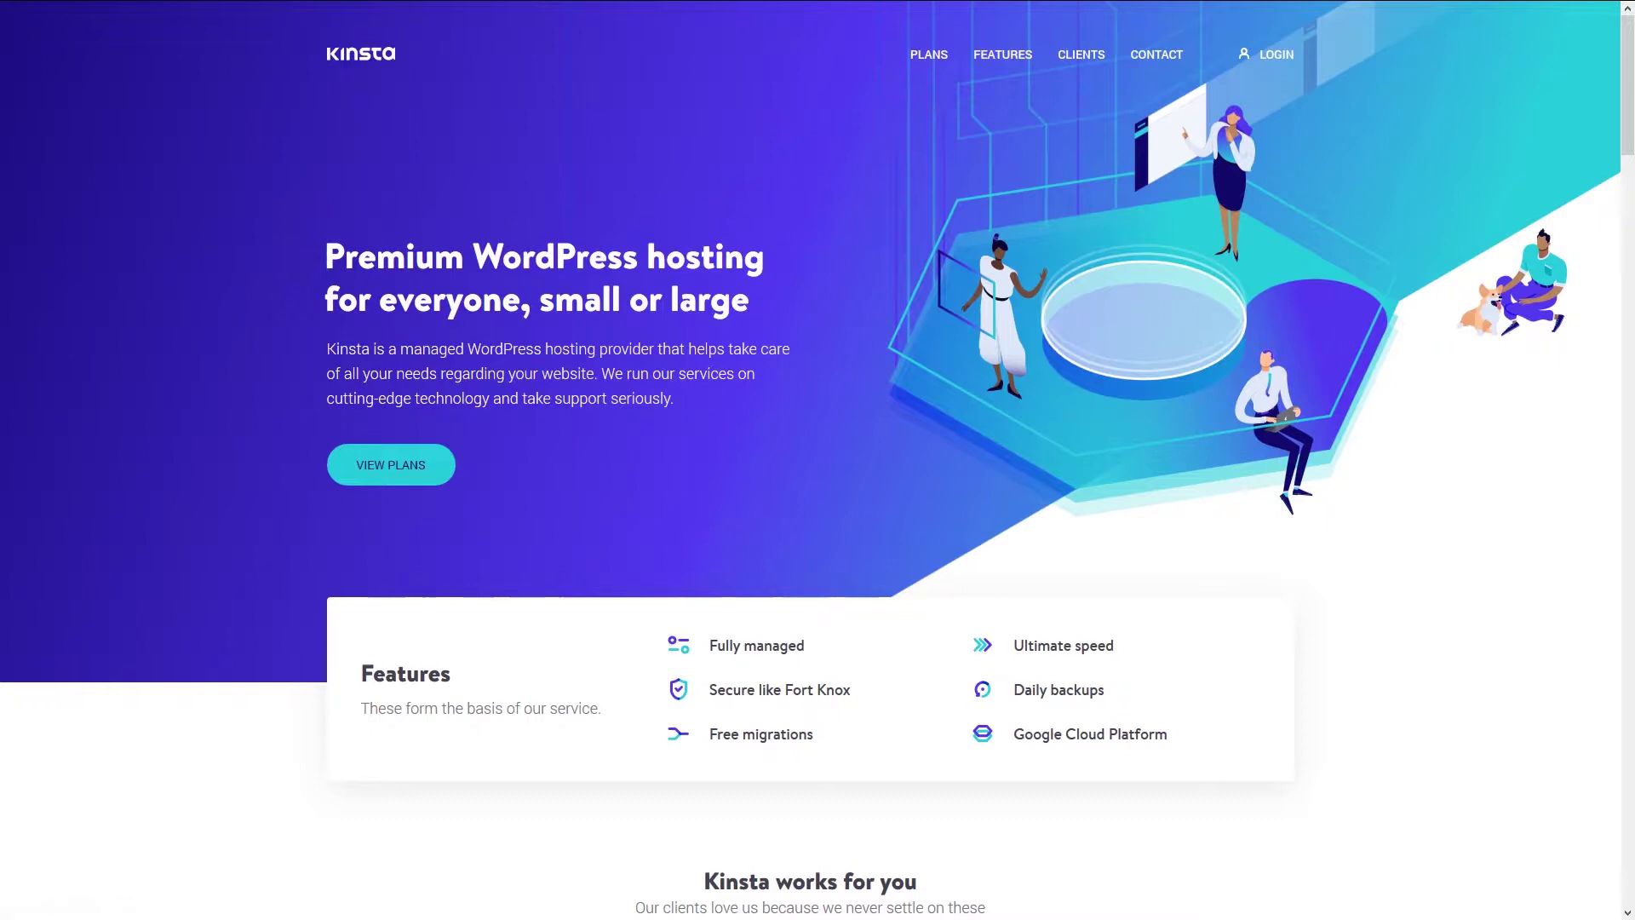
- Go from the Kinsta home page to the MyKinsta login page via LOGIN
{"action": "left_click", "coordinate": [1282, 61]}
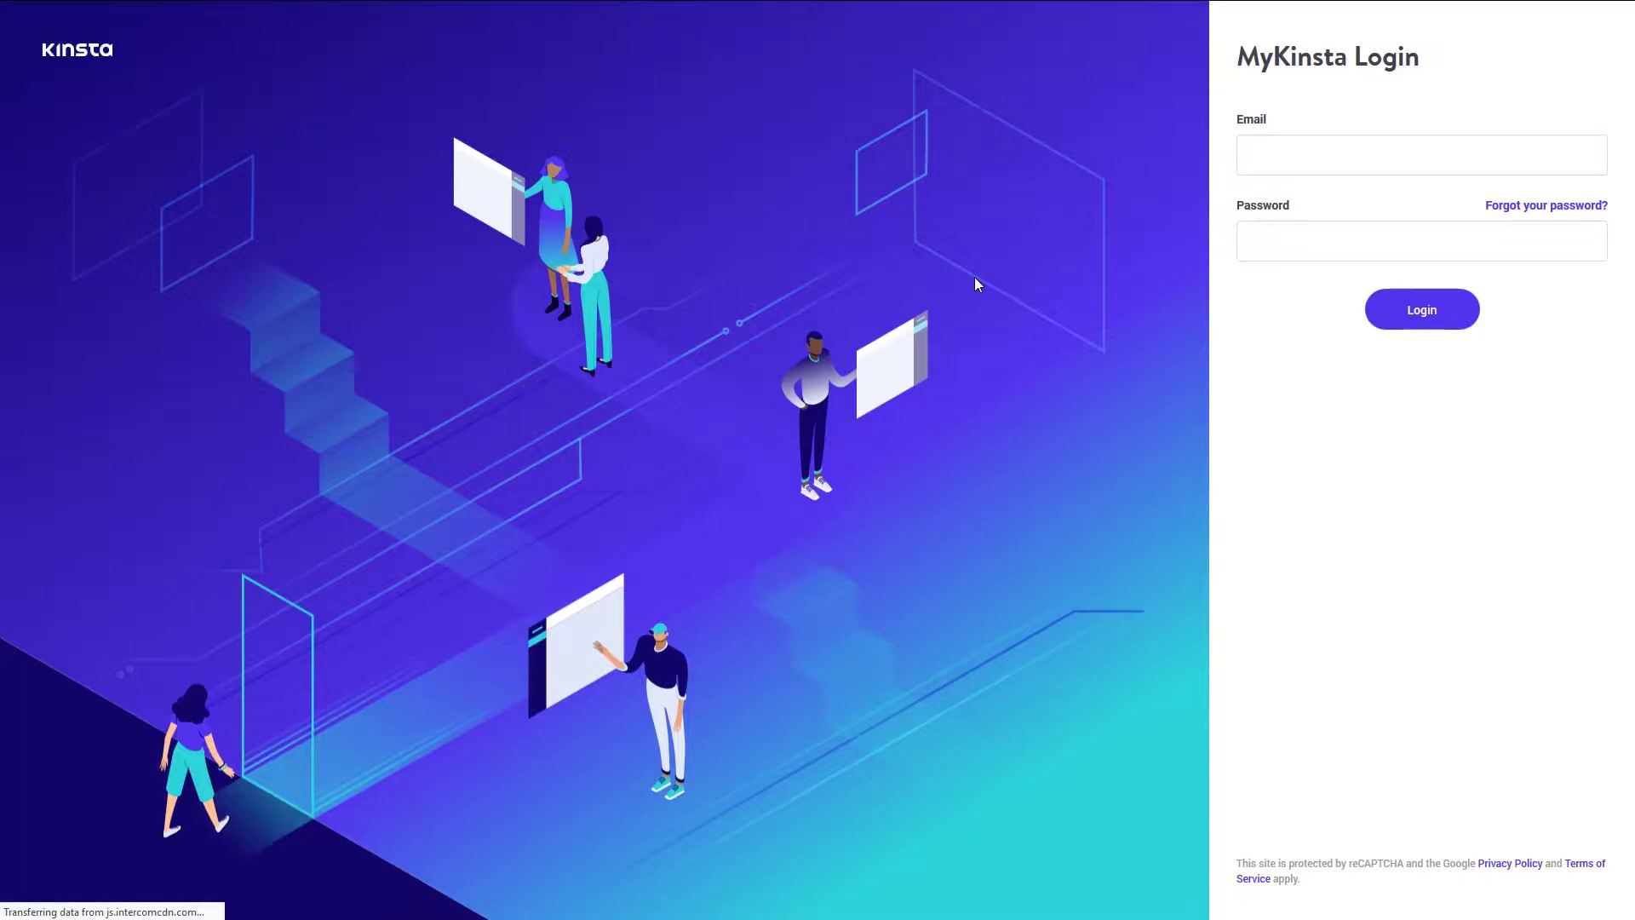
- Log into MyKinsta using the account credentials saved in the password manager
{"action": "left_click", "coordinate": [1450, 166]}
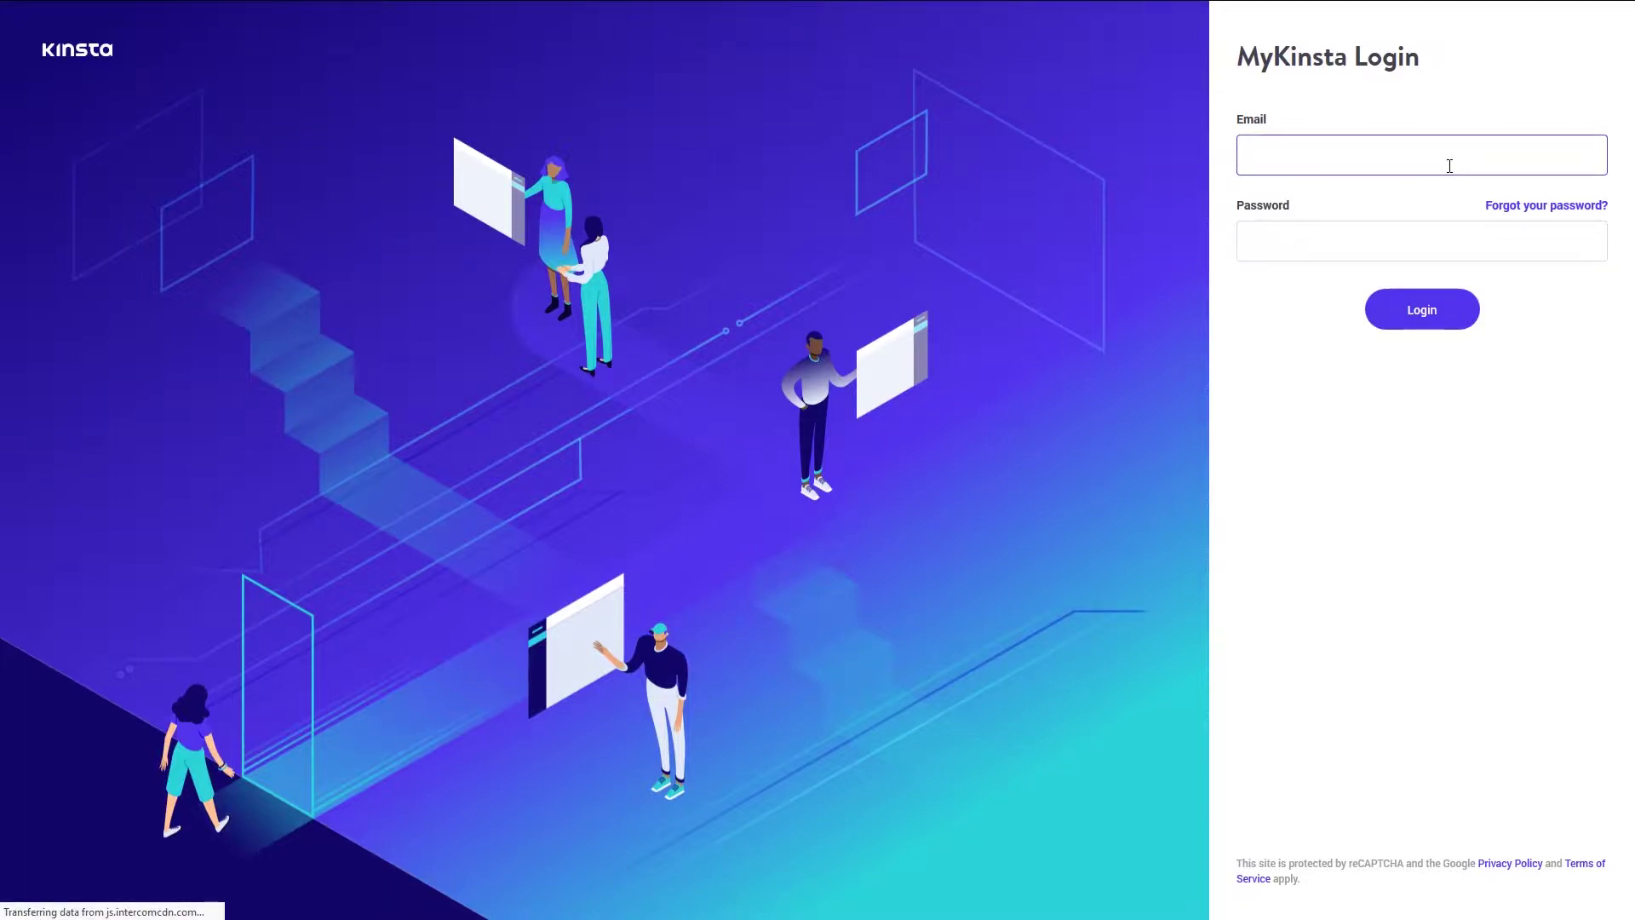
{"action": "left_click", "coordinate": [1594, 155]}
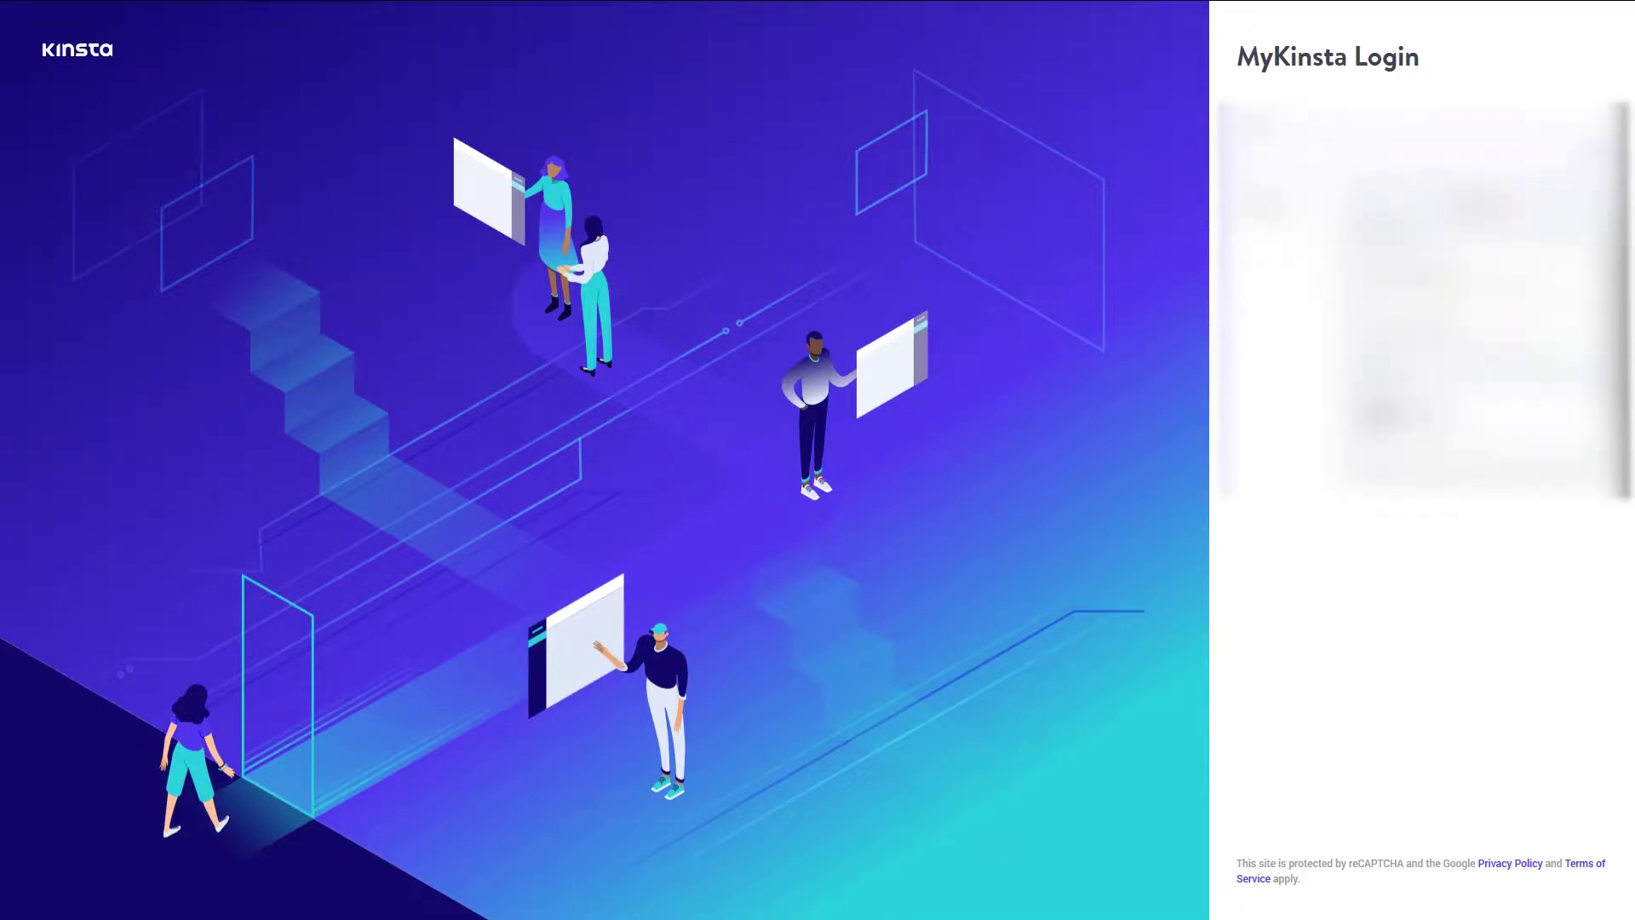
{"action": "left_click", "coordinate": [1574, 274]}
{"action": "left_click", "coordinate": [1422, 309]}
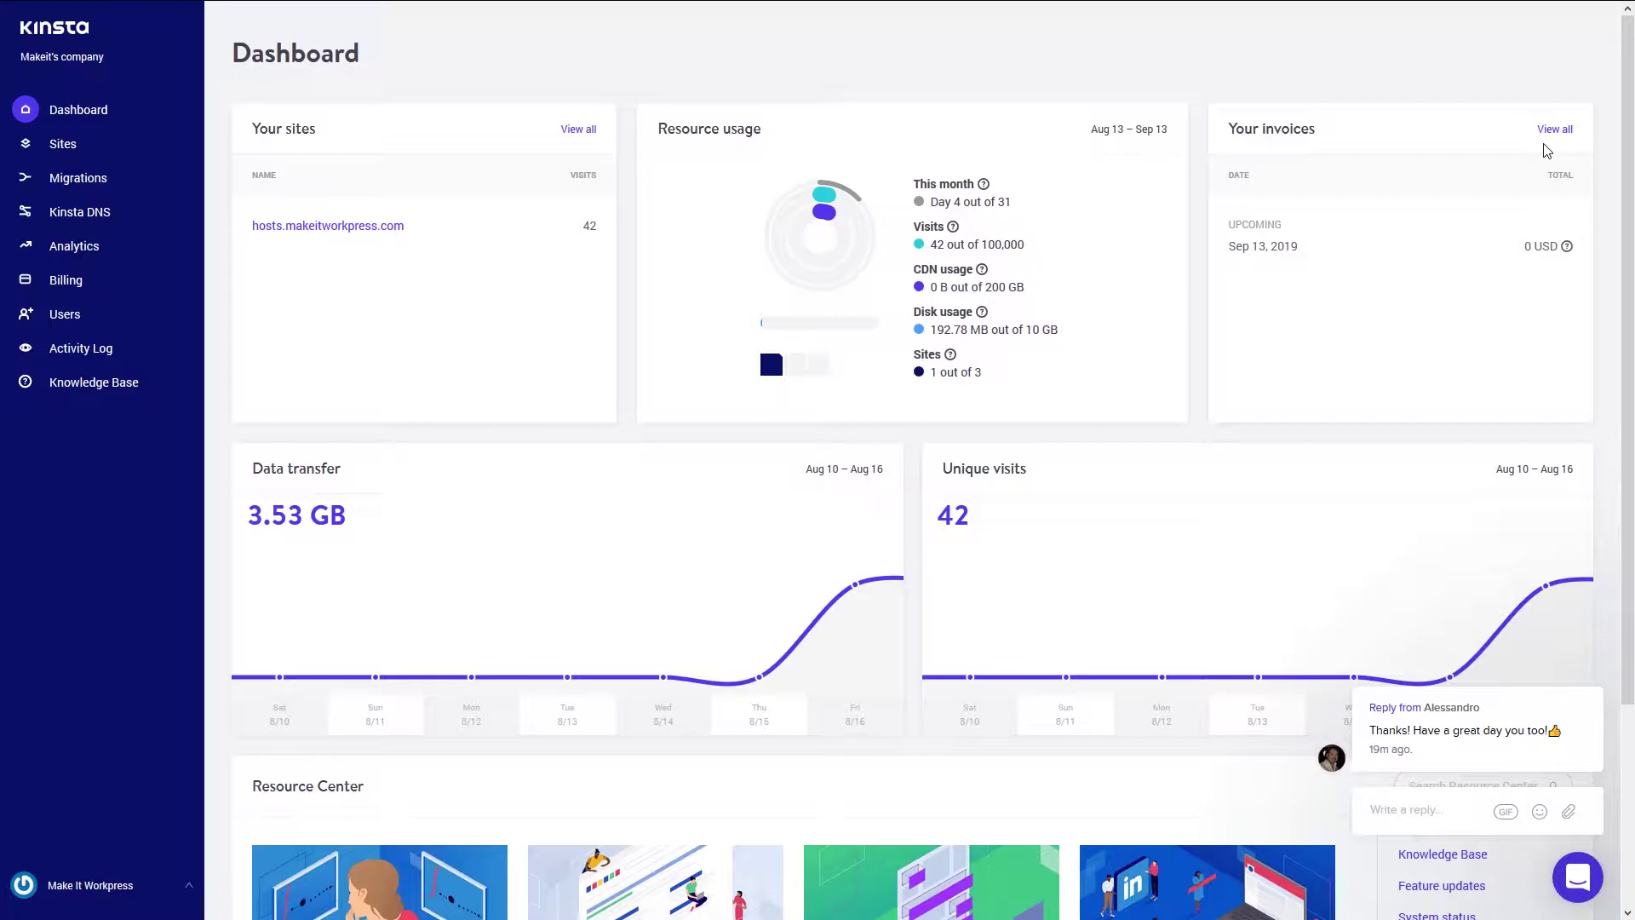
- Inspect the Data transfer chart values on the MyKinsta Dashboard
{"action": "mouse_move", "coordinate": [853, 674]}
- Start adding a new site from the Sites page with Eemshaven (NL) as data center
{"action": "left_click", "coordinate": [40, 147]}
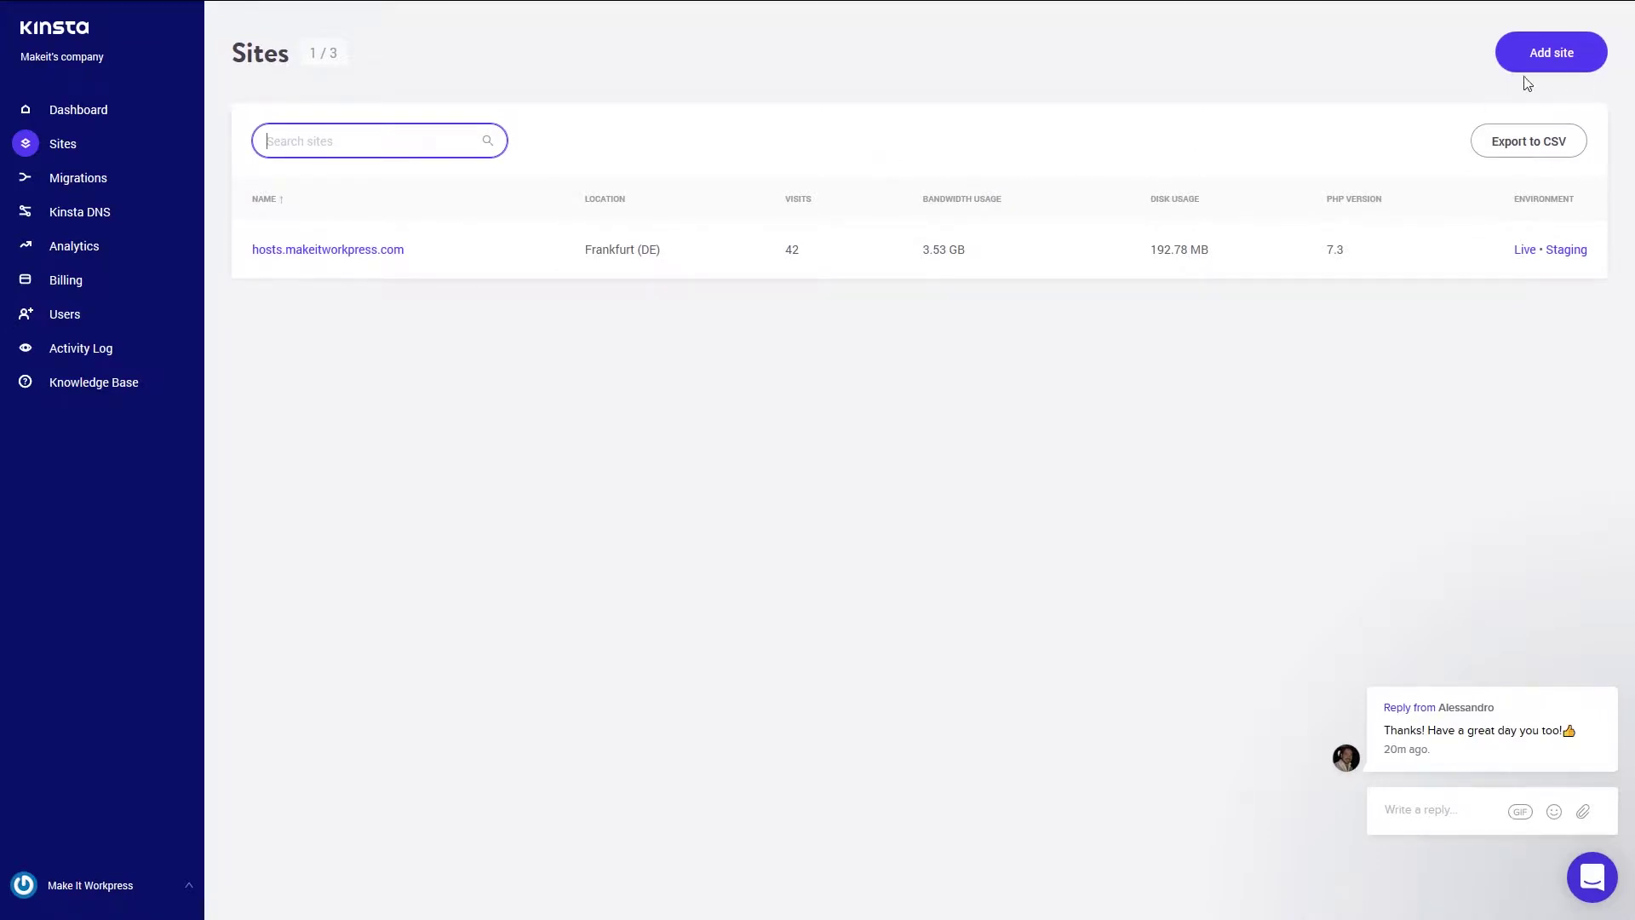
{"action": "left_click", "coordinate": [1567, 70]}
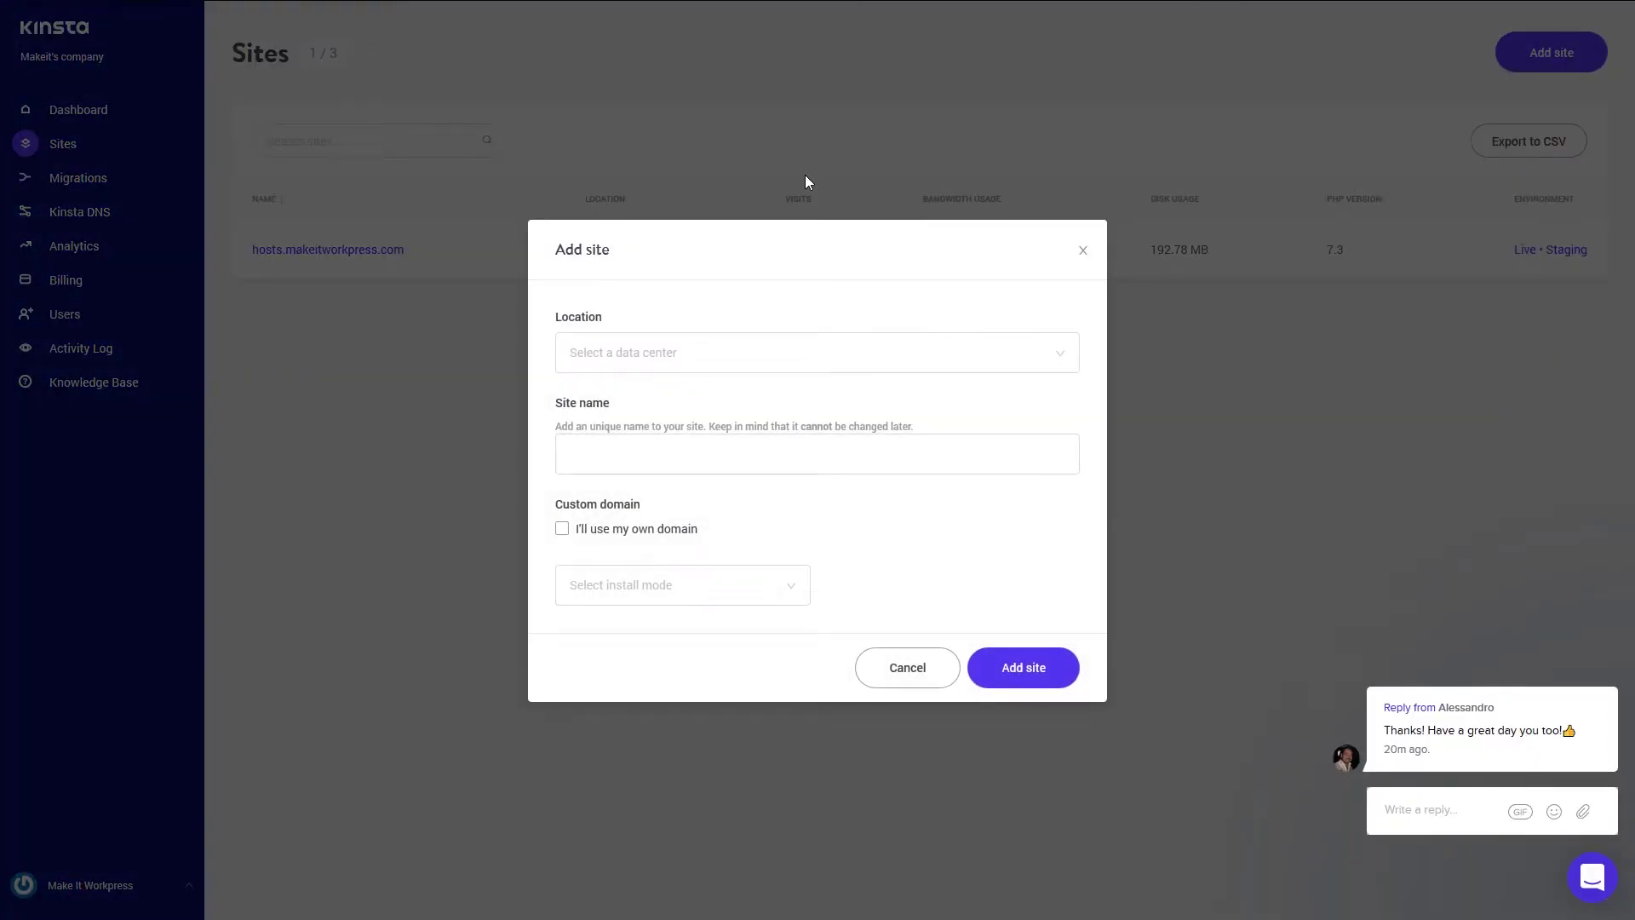
{"action": "left_click", "coordinate": [793, 362]}
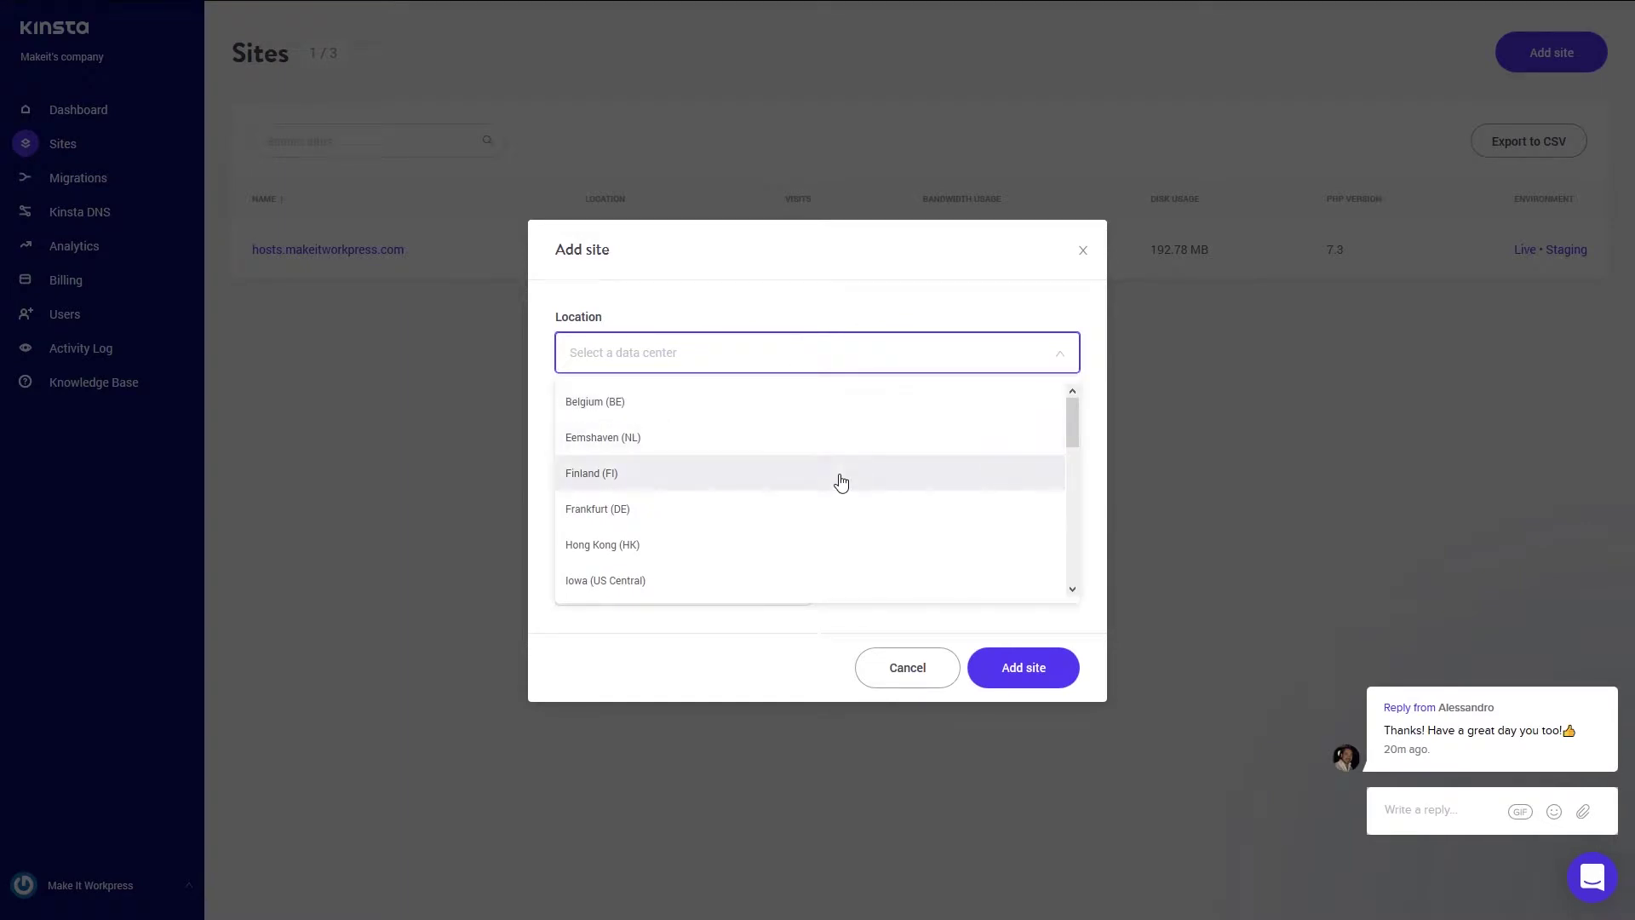
{"action": "scroll", "coordinate": [841, 482], "scroll_direction": "down", "scroll_amount": 6}
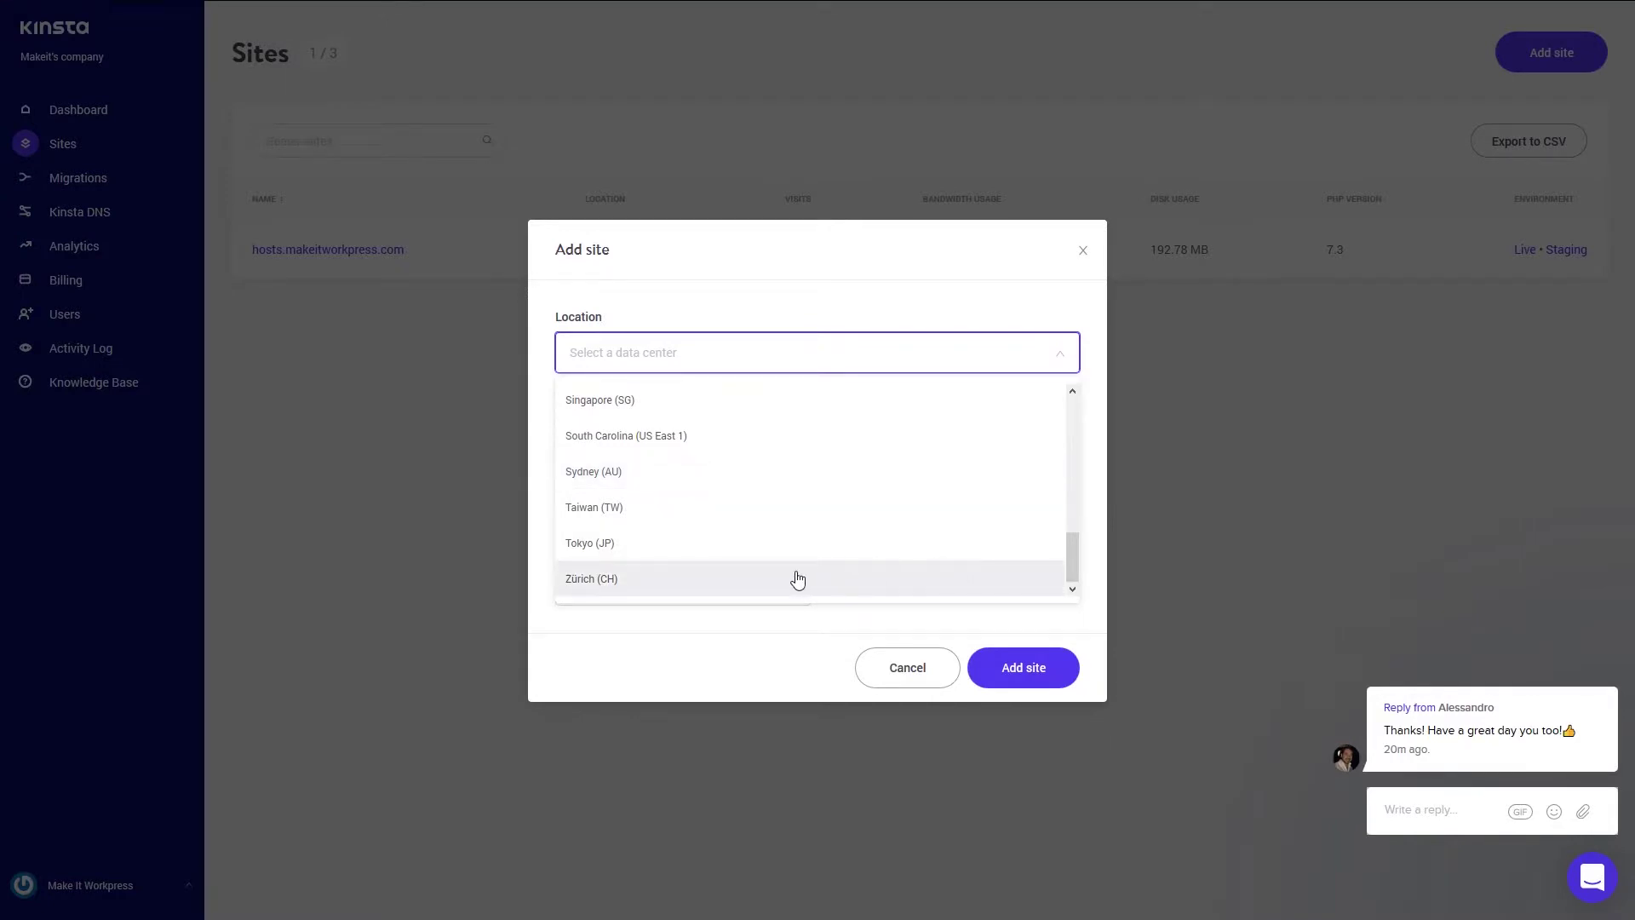
{"action": "scroll", "coordinate": [795, 576], "scroll_direction": "up", "scroll_amount": 4}
{"action": "scroll", "coordinate": [797, 580], "scroll_direction": "up", "scroll_amount": 3}
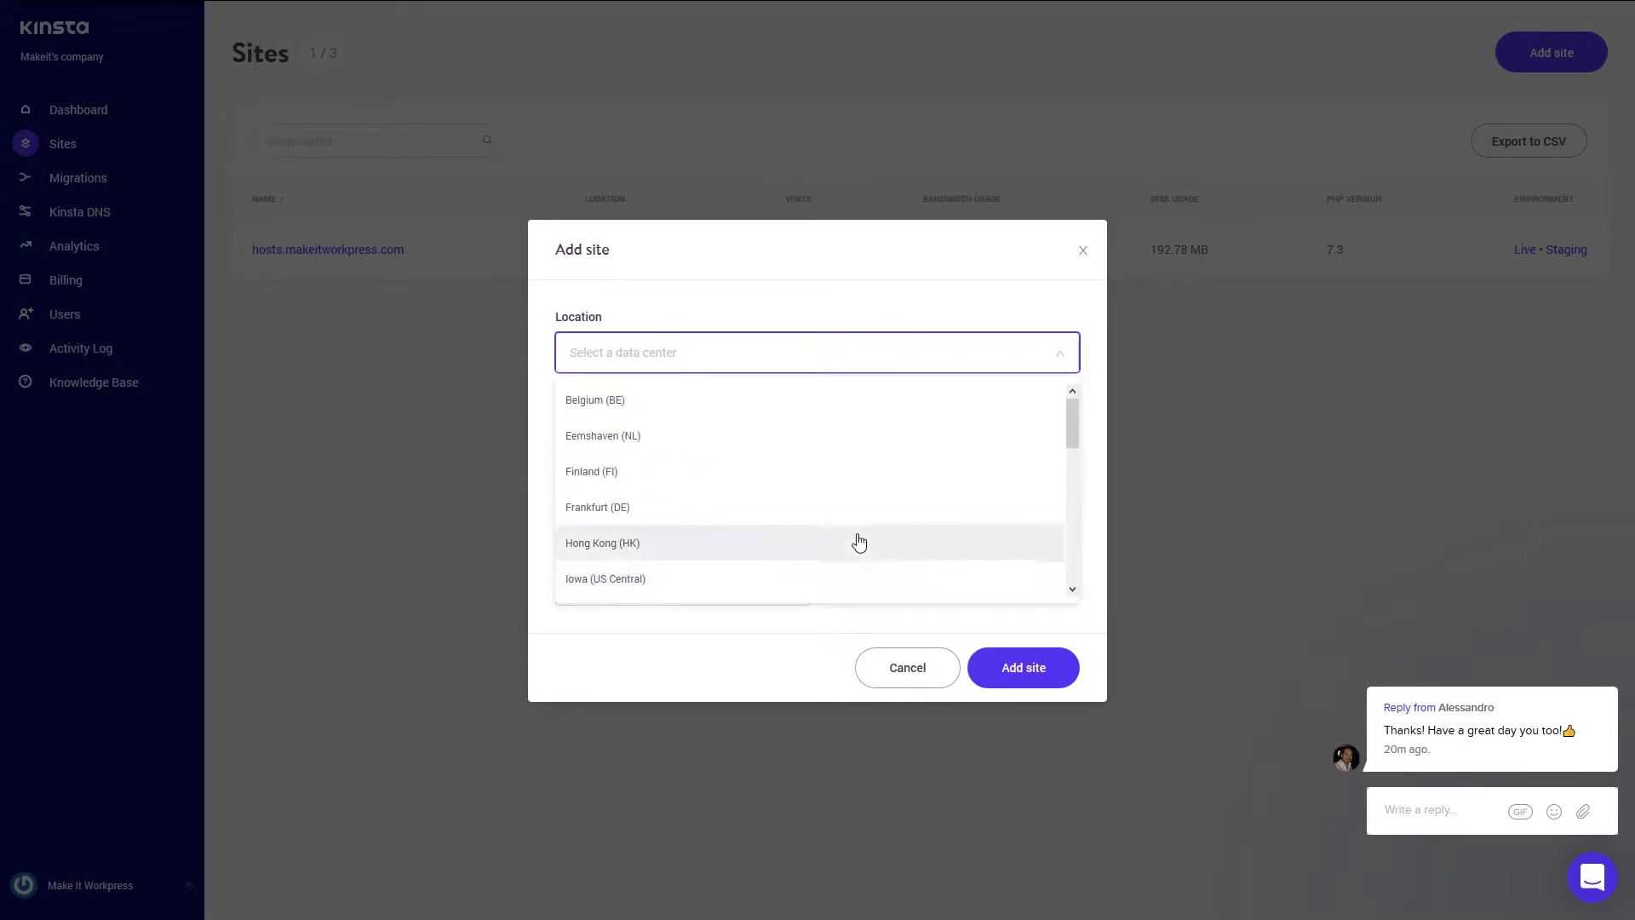
{"action": "scroll", "coordinate": [780, 519], "scroll_direction": "down", "scroll_amount": 3}
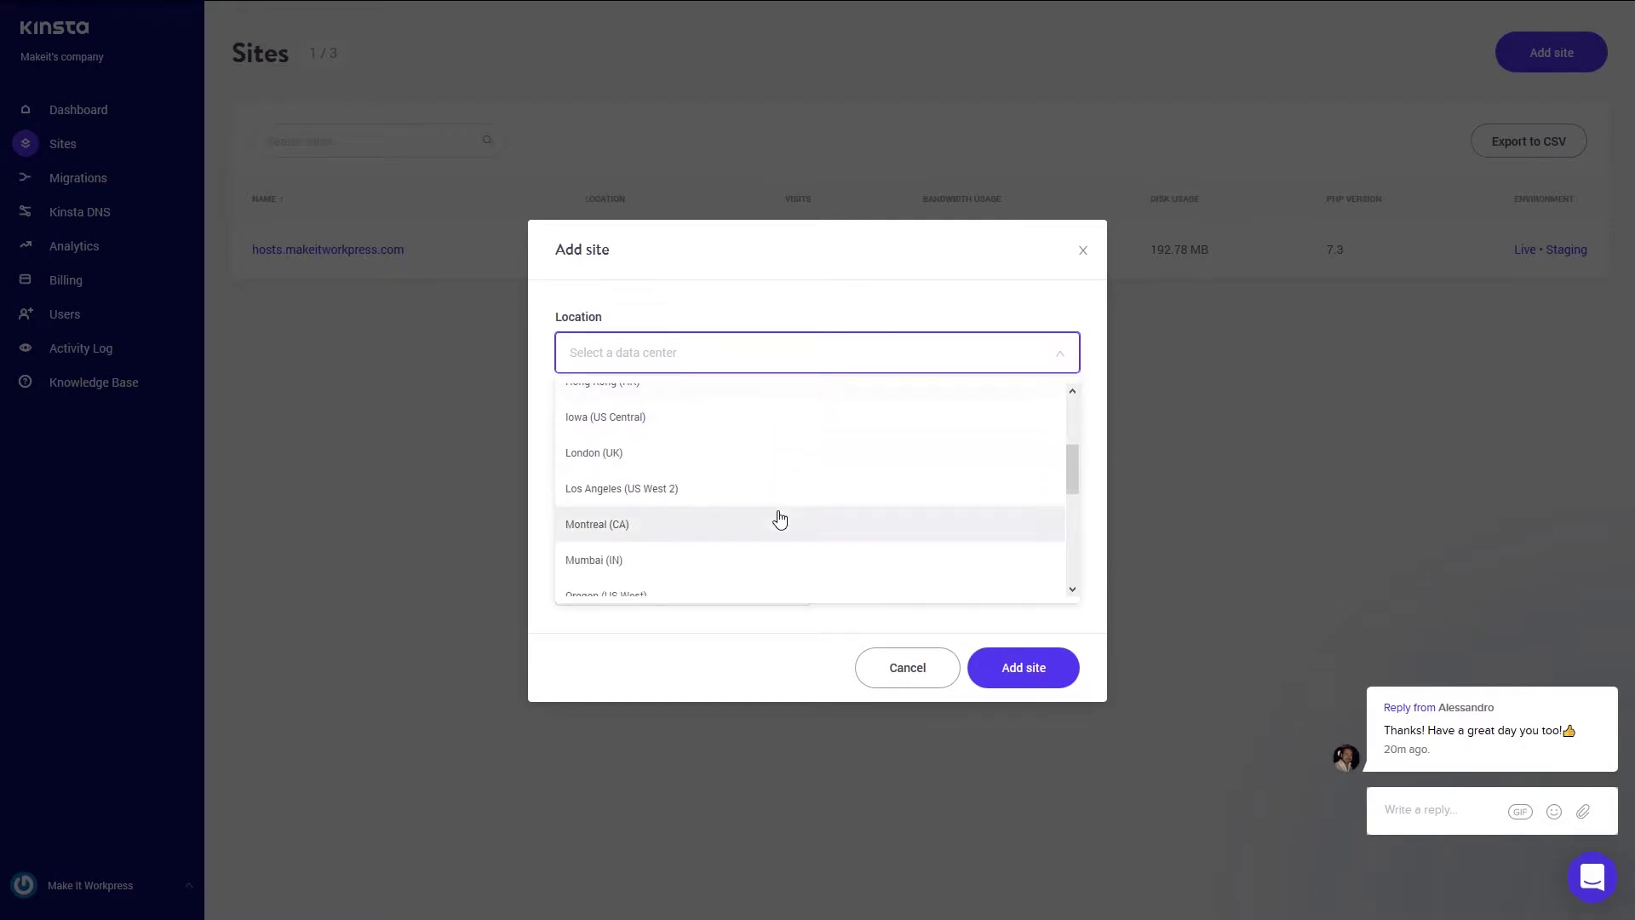
{"action": "scroll", "coordinate": [781, 519], "scroll_direction": "down", "scroll_amount": 2}
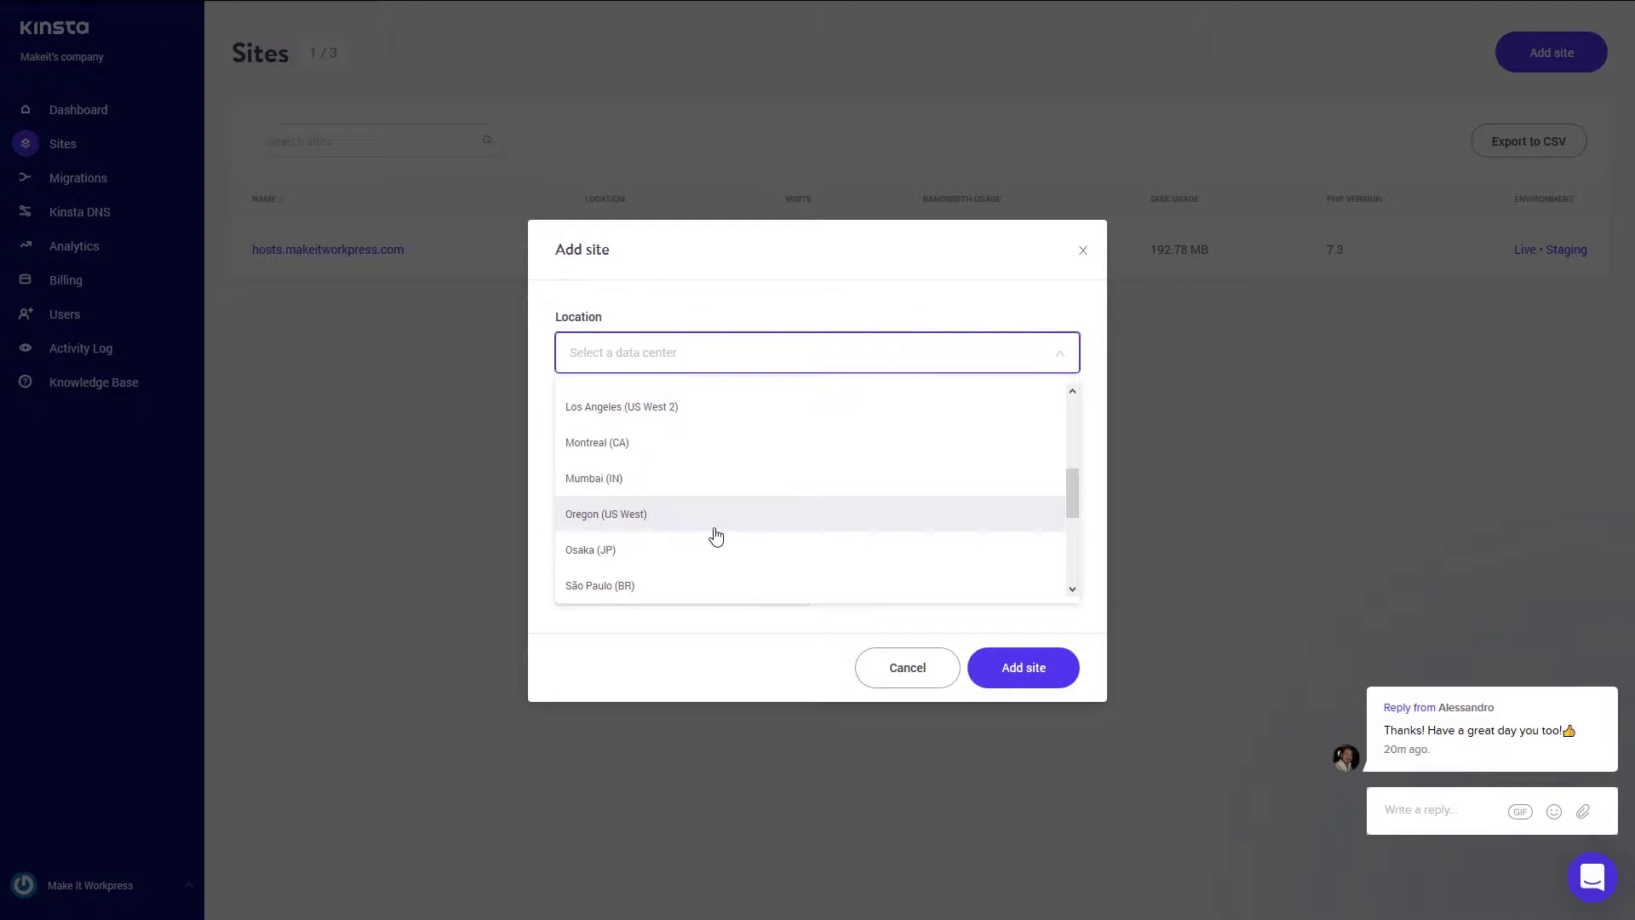
{"action": "scroll", "coordinate": [712, 536], "scroll_direction": "up", "scroll_amount": 3}
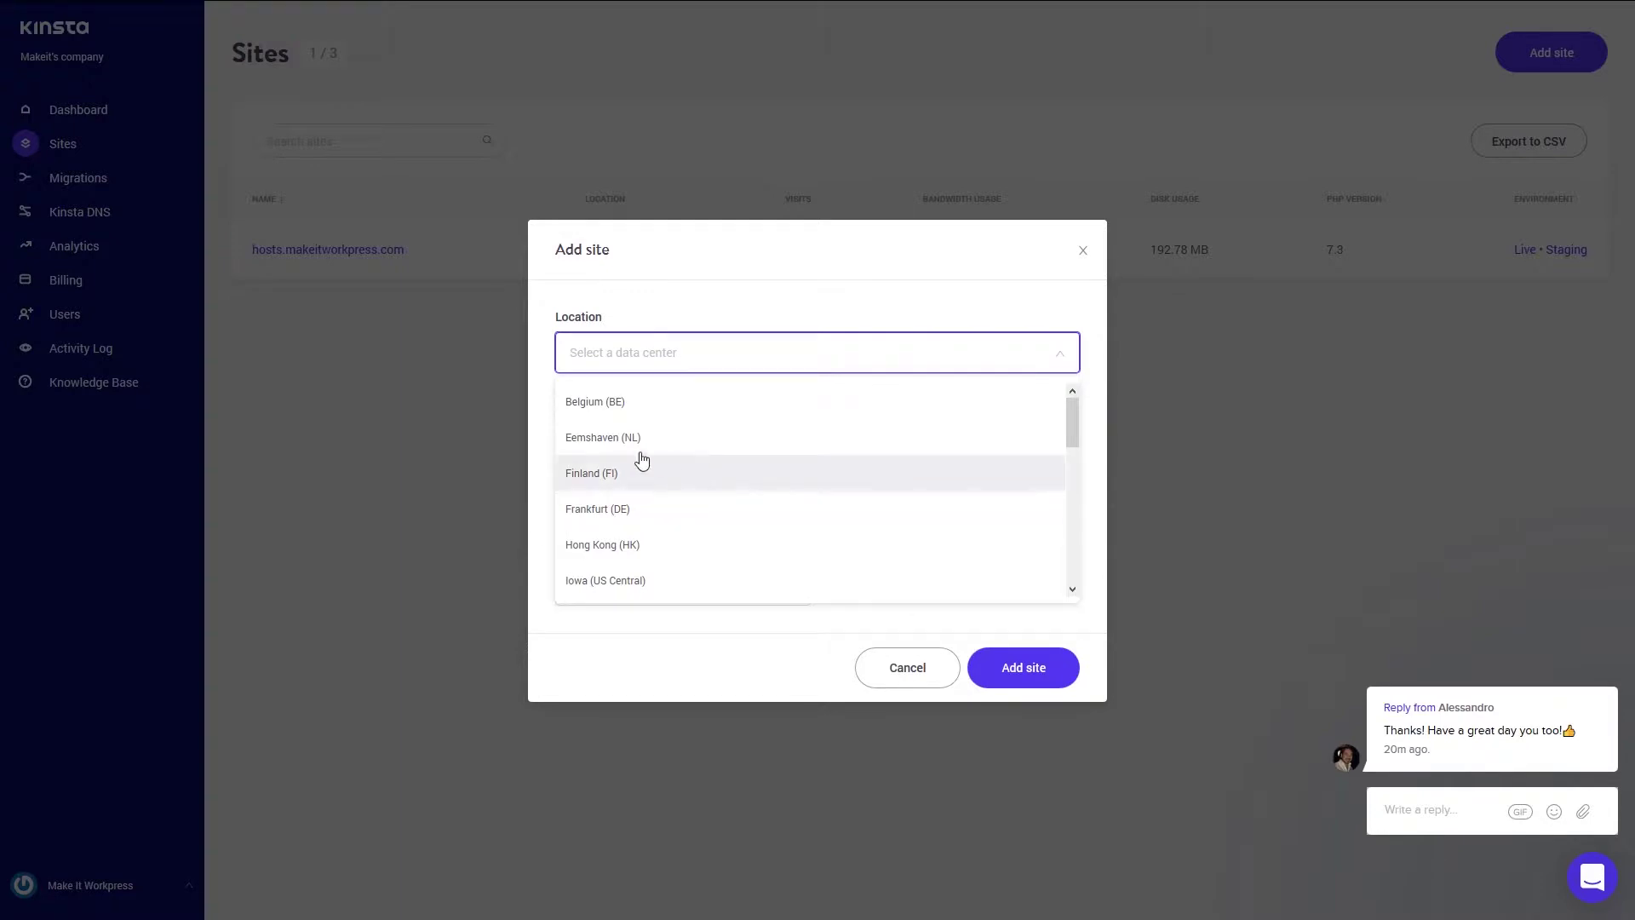
{"action": "left_click", "coordinate": [593, 439]}
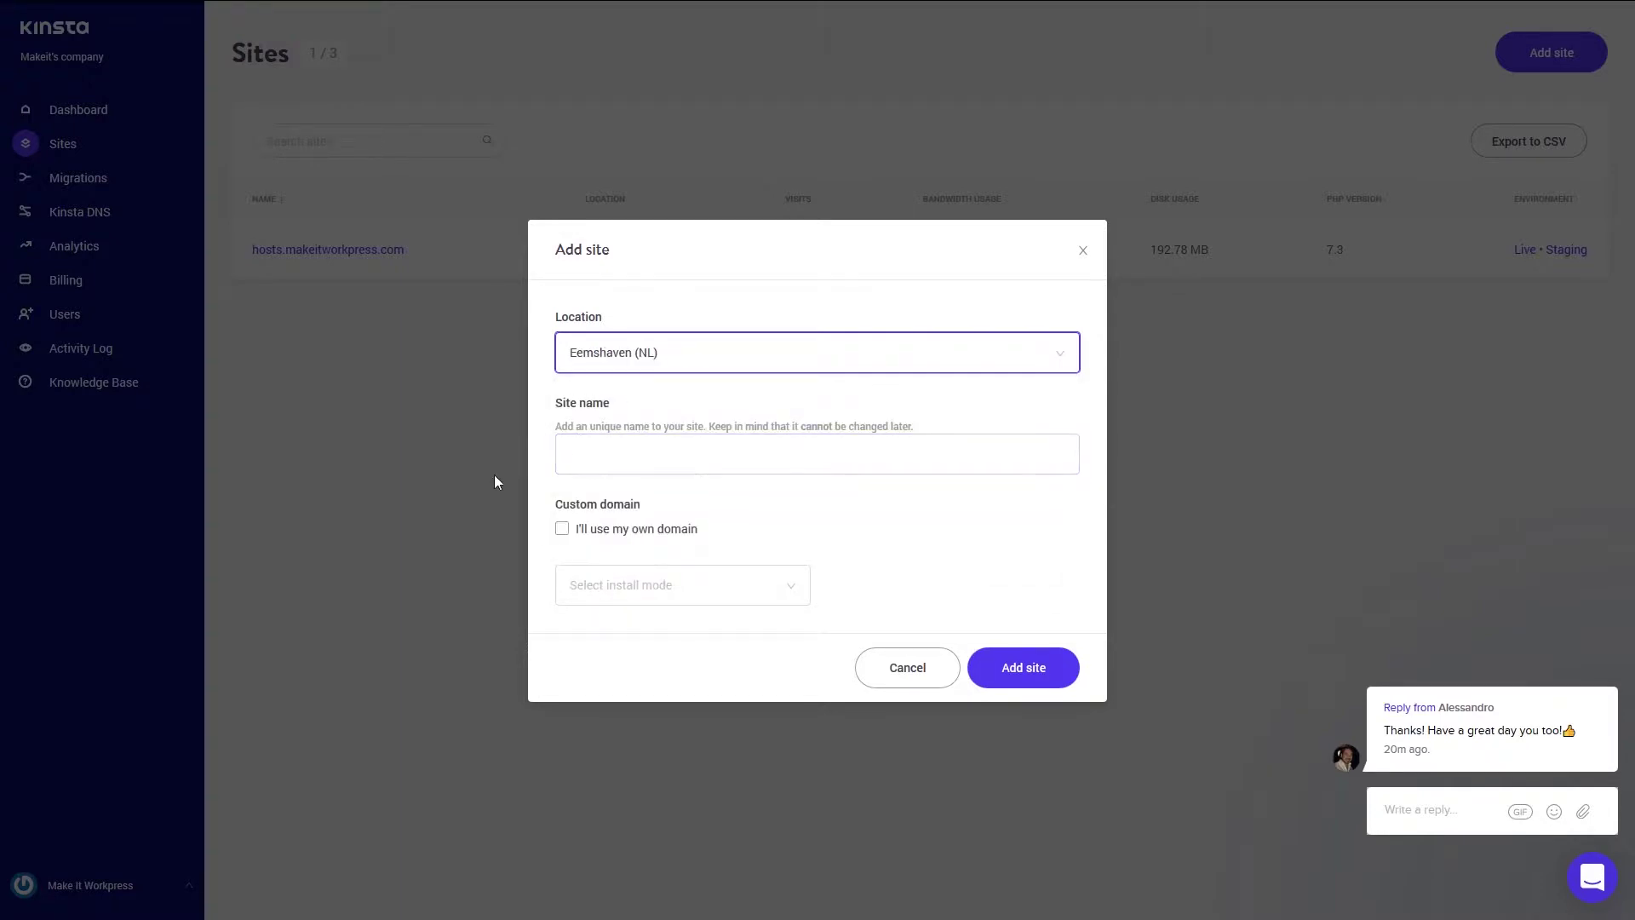
- Name the new site Testsite and leave the own-domain option unchecked
{"action": "left_click", "coordinate": [663, 450]}
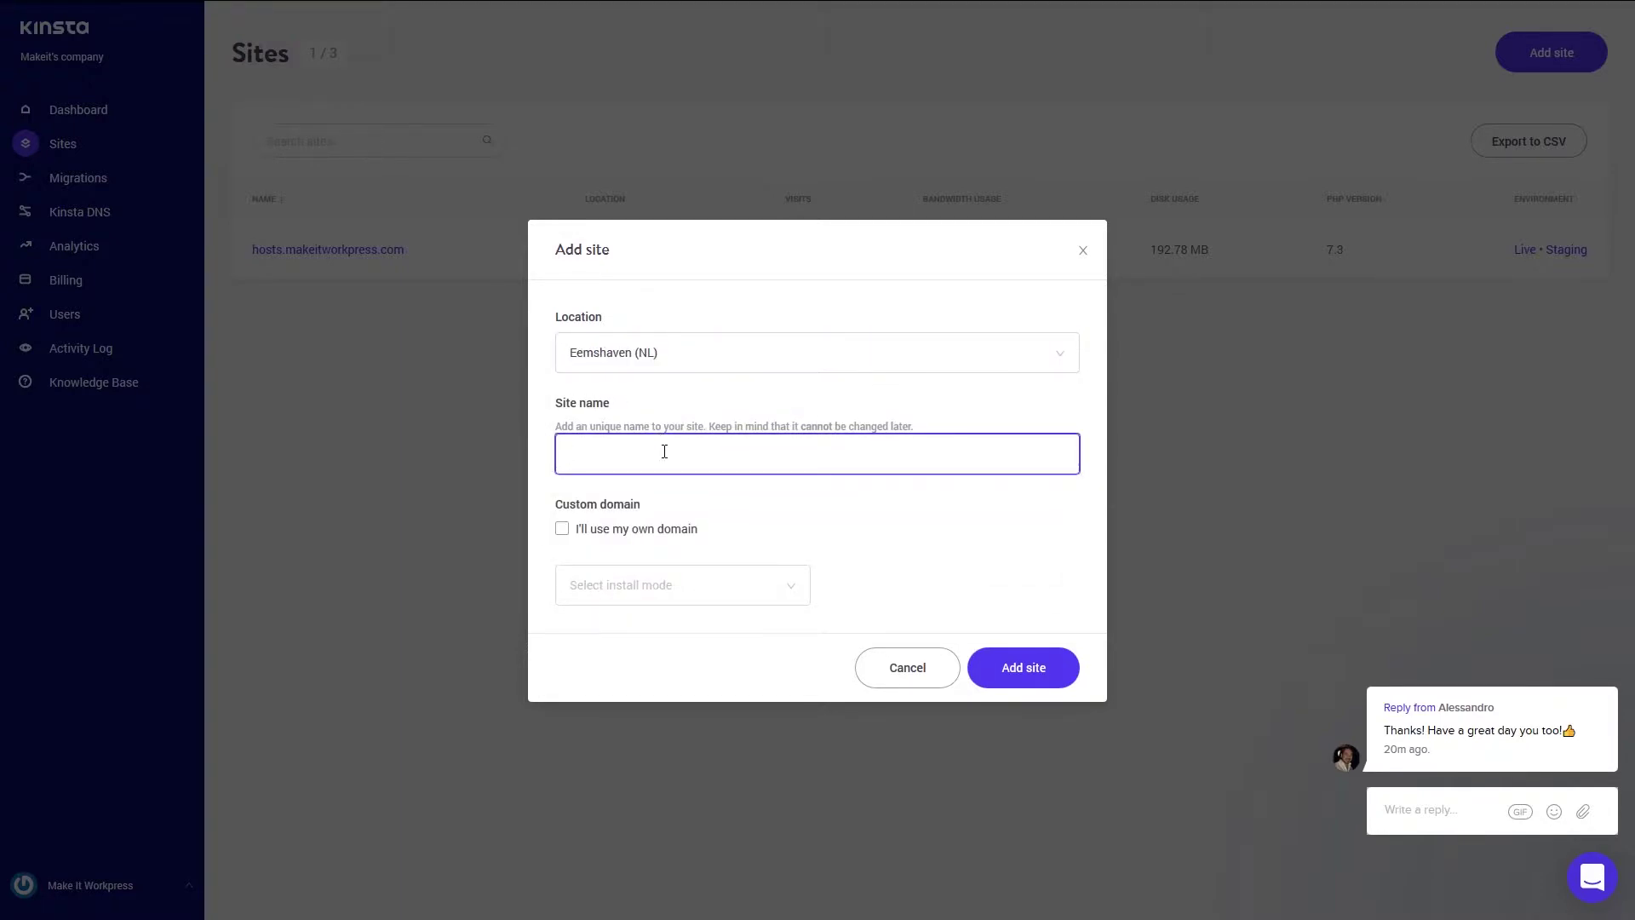
{"action": "type", "text": "Testsite"}
{"action": "left_click", "coordinate": [563, 528]}
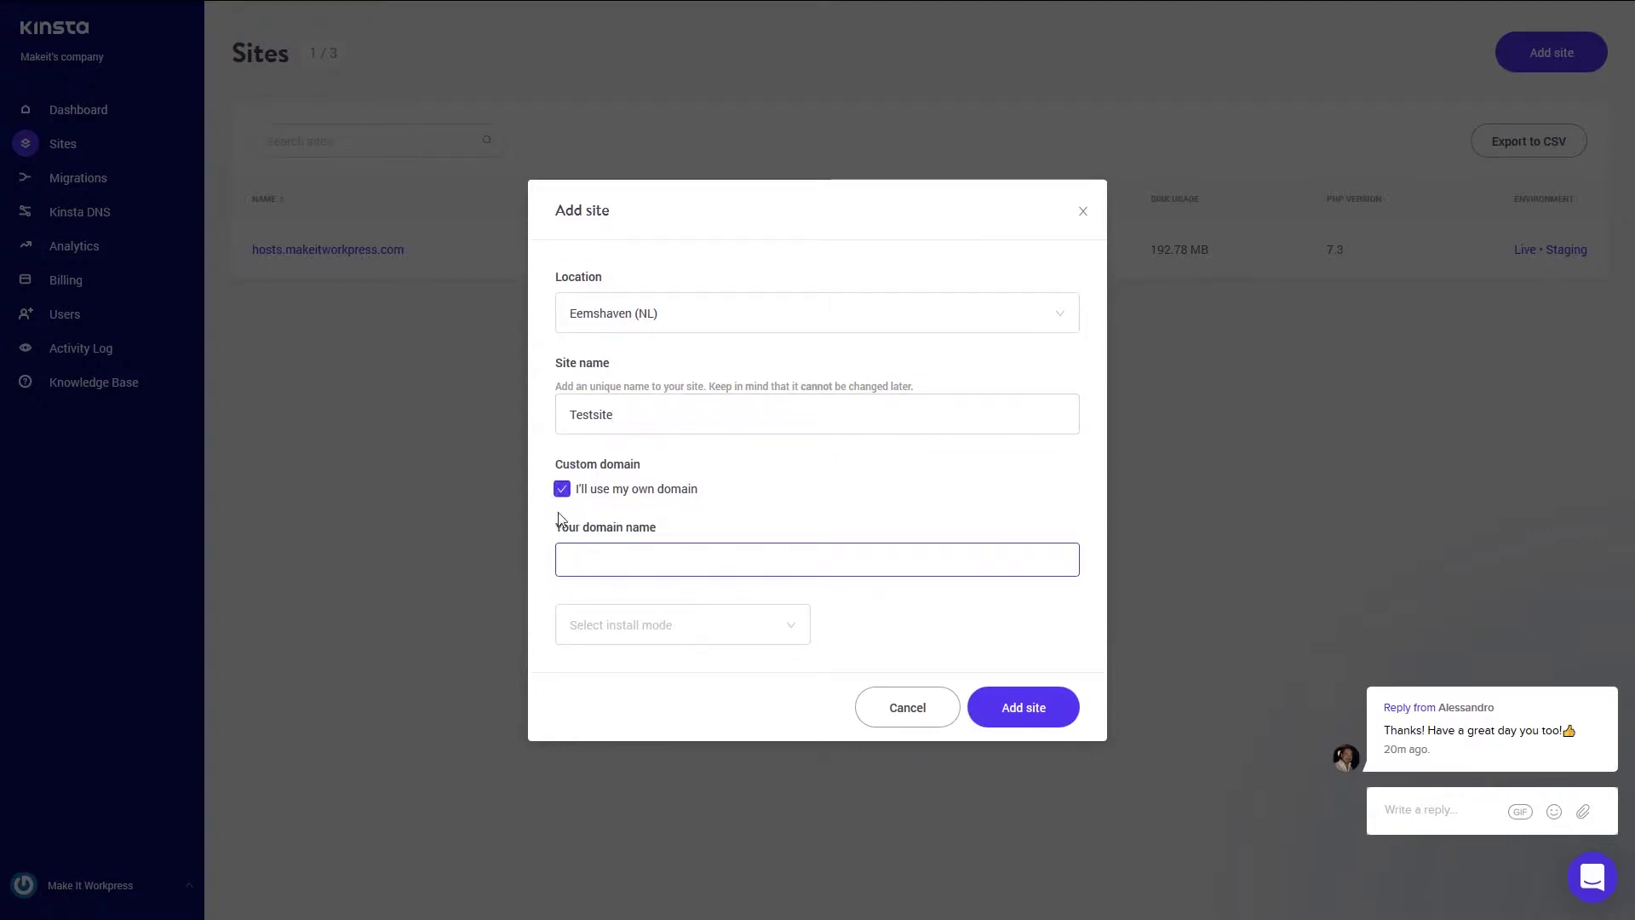
{"action": "left_click", "coordinate": [560, 487]}
{"action": "left_click", "coordinate": [631, 454]}
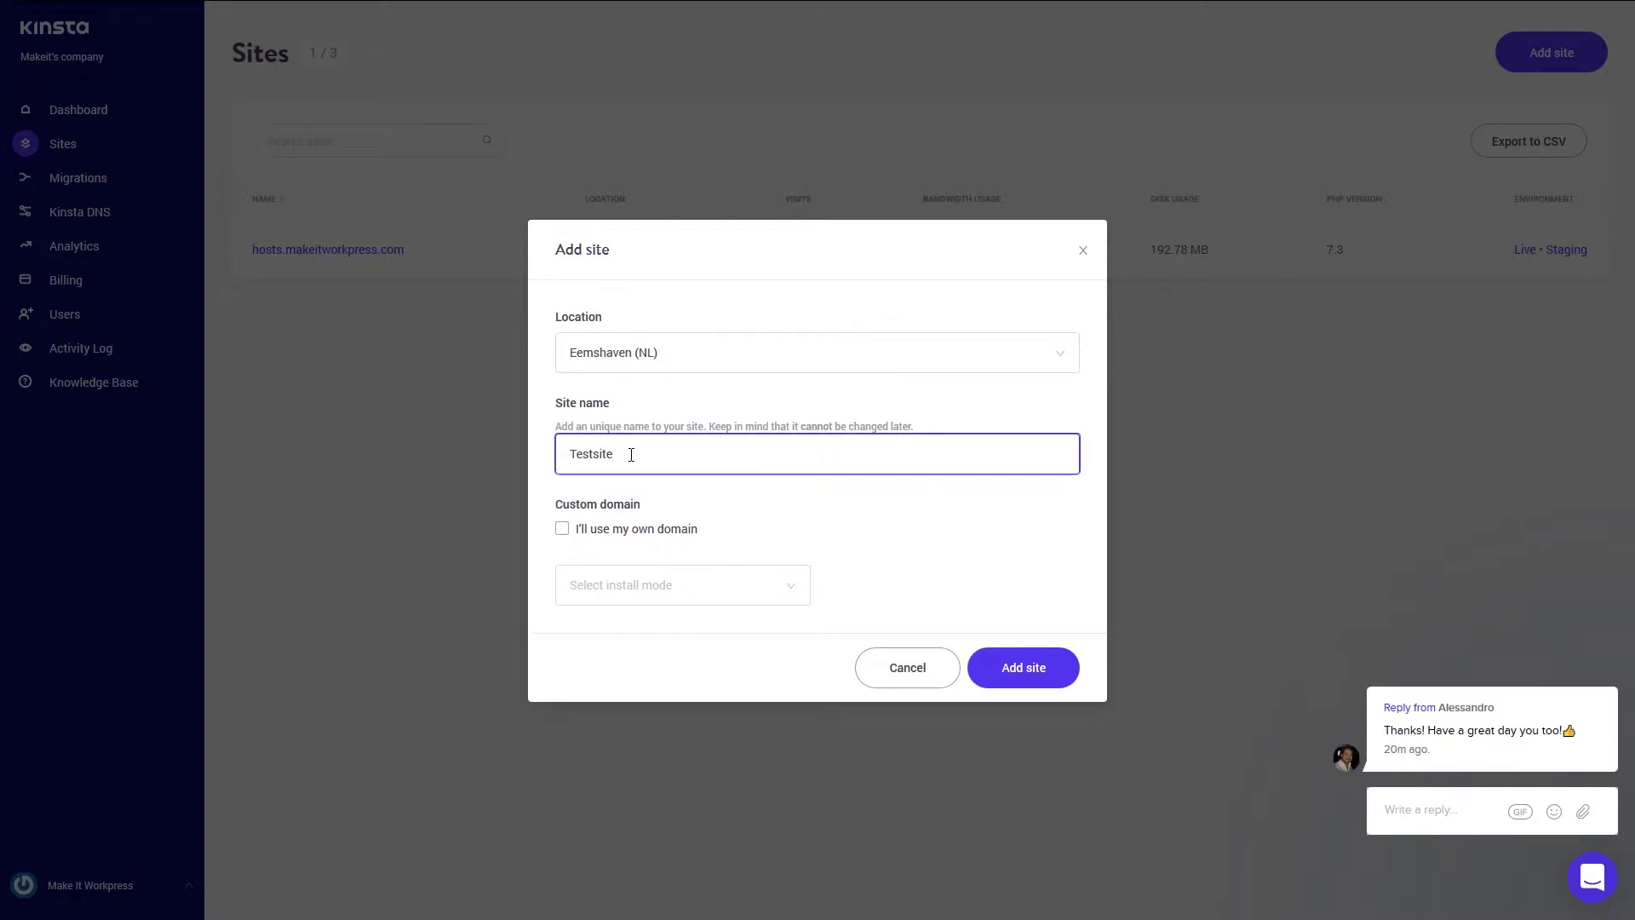
{"action": "left_click", "coordinate": [780, 587]}
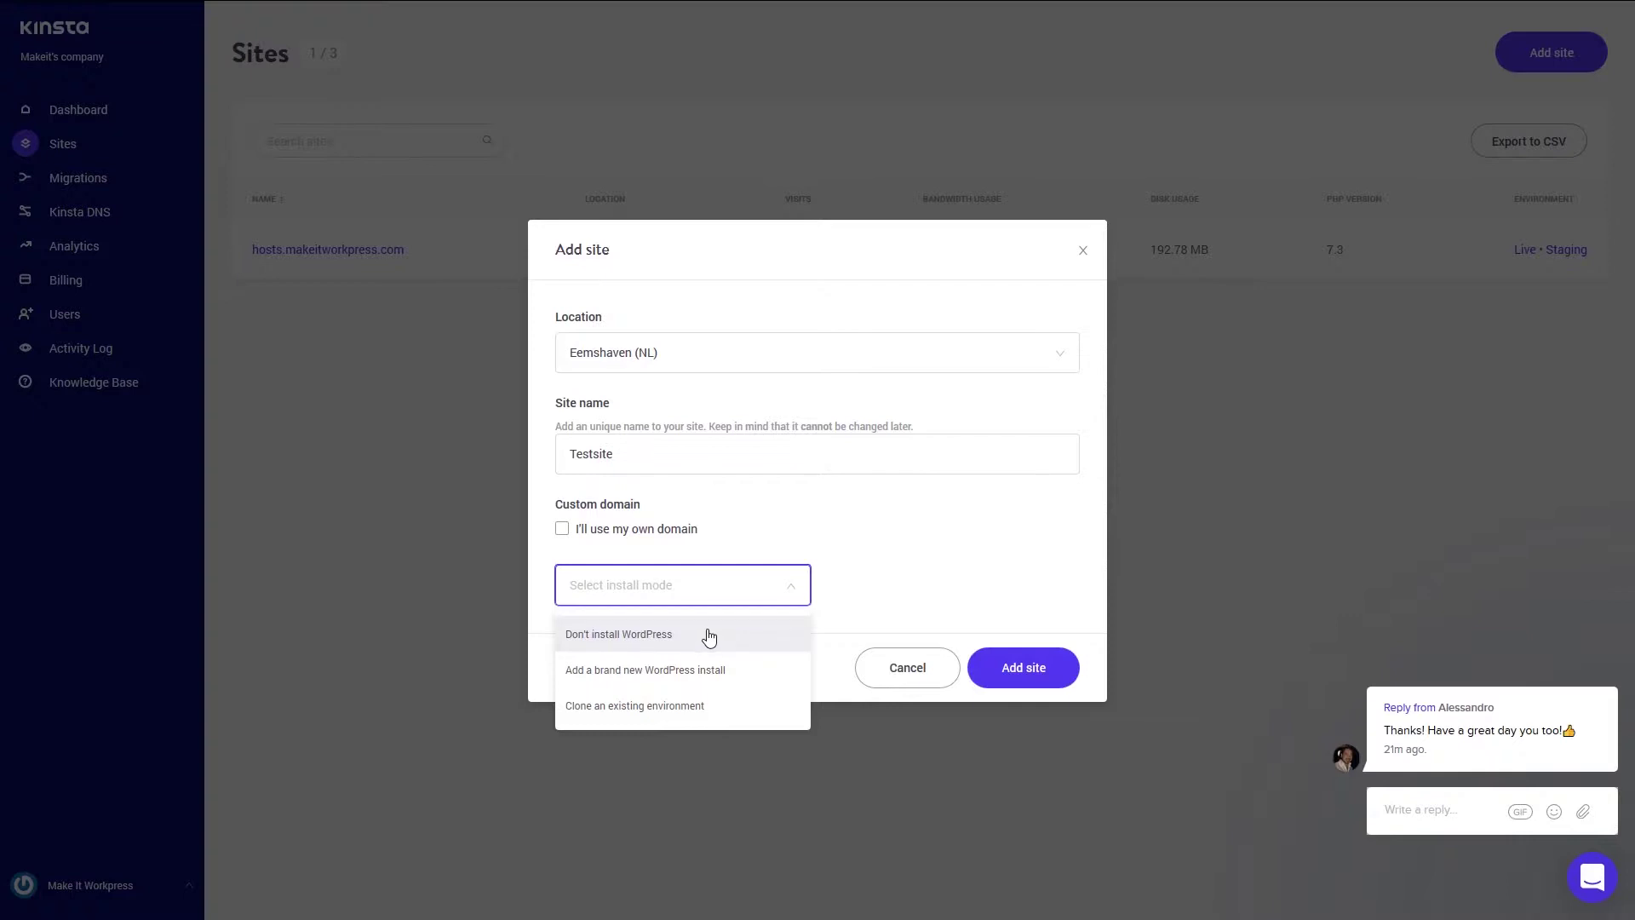
- Preview the clone-environment options, then settle on a brand new WordPress install
{"action": "left_click", "coordinate": [683, 712]}
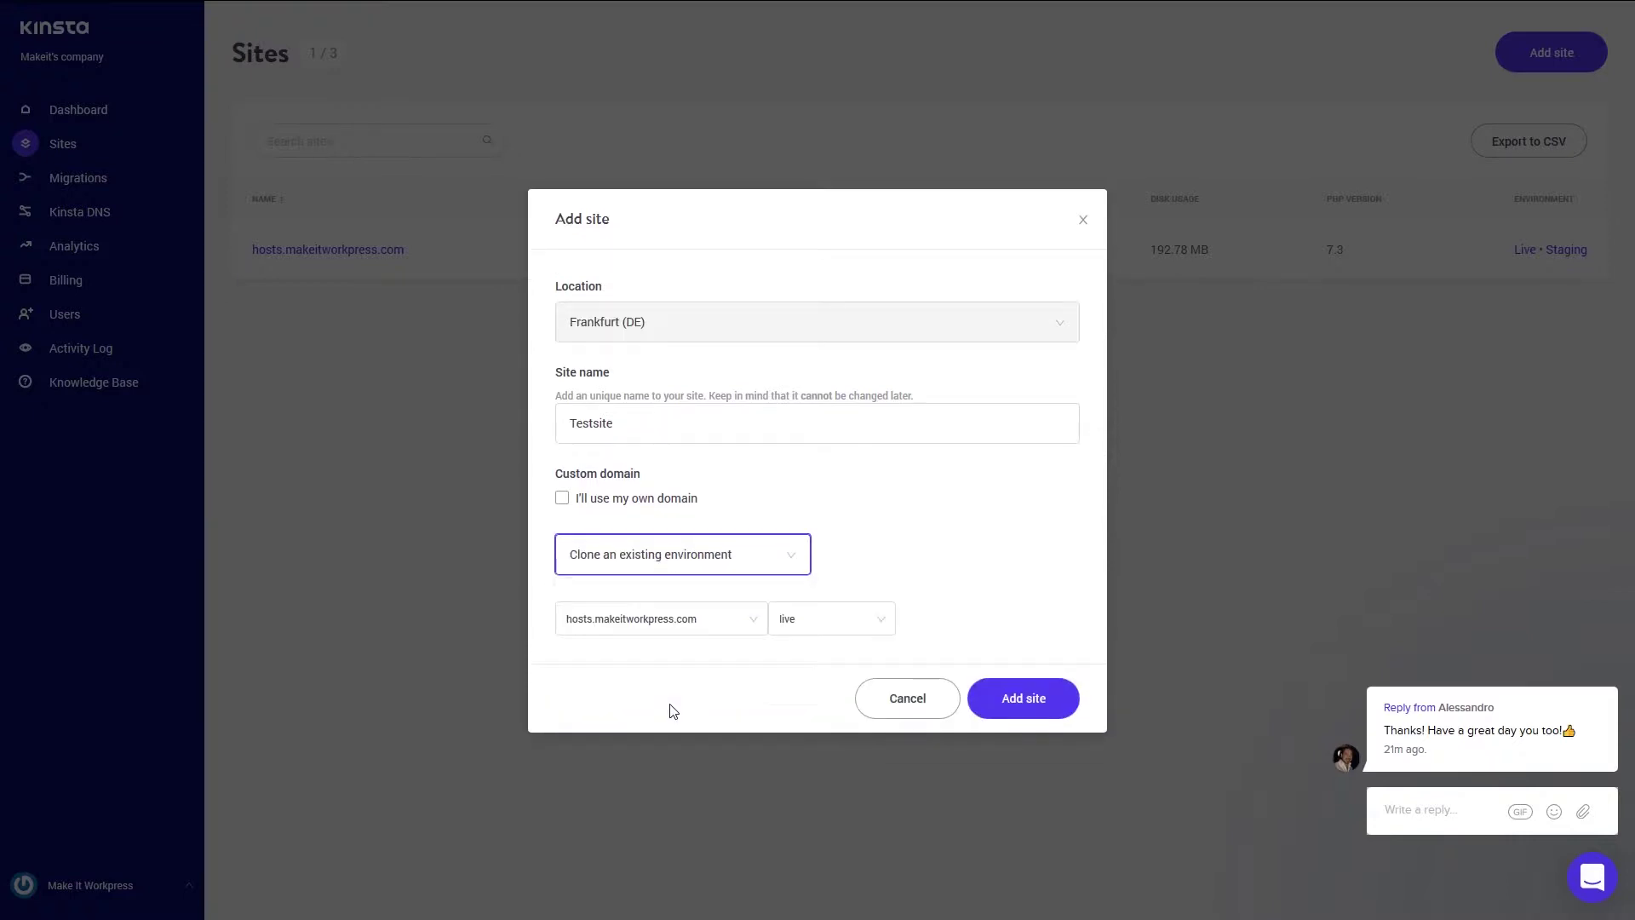
{"action": "left_click", "coordinate": [754, 621]}
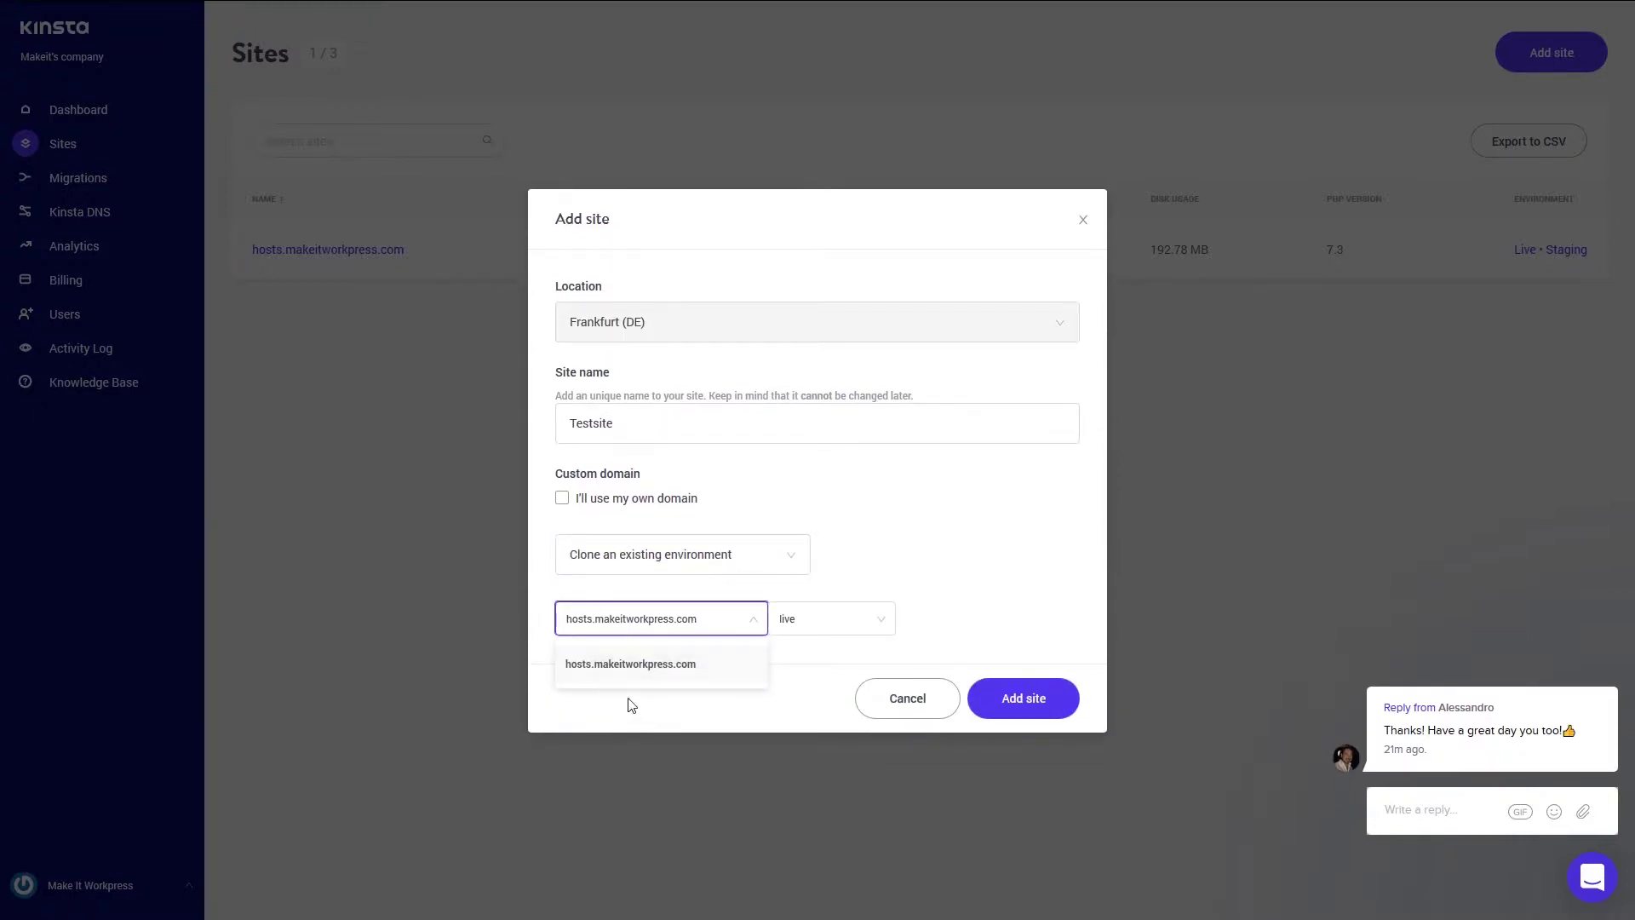
{"action": "left_click", "coordinate": [874, 627]}
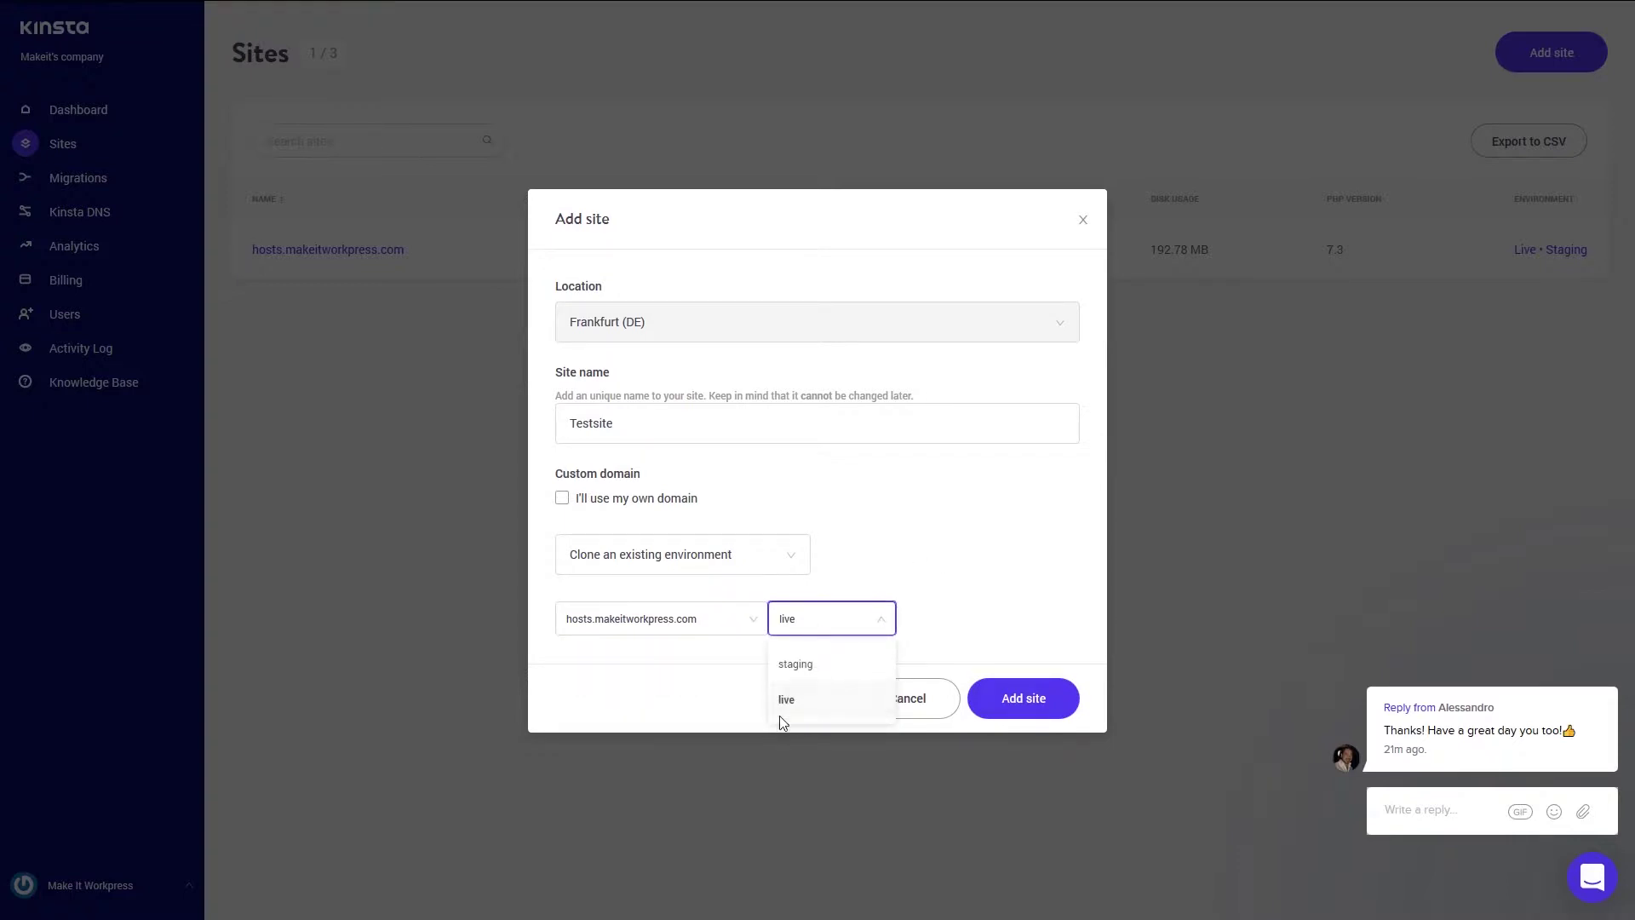
{"action": "left_click", "coordinate": [677, 704]}
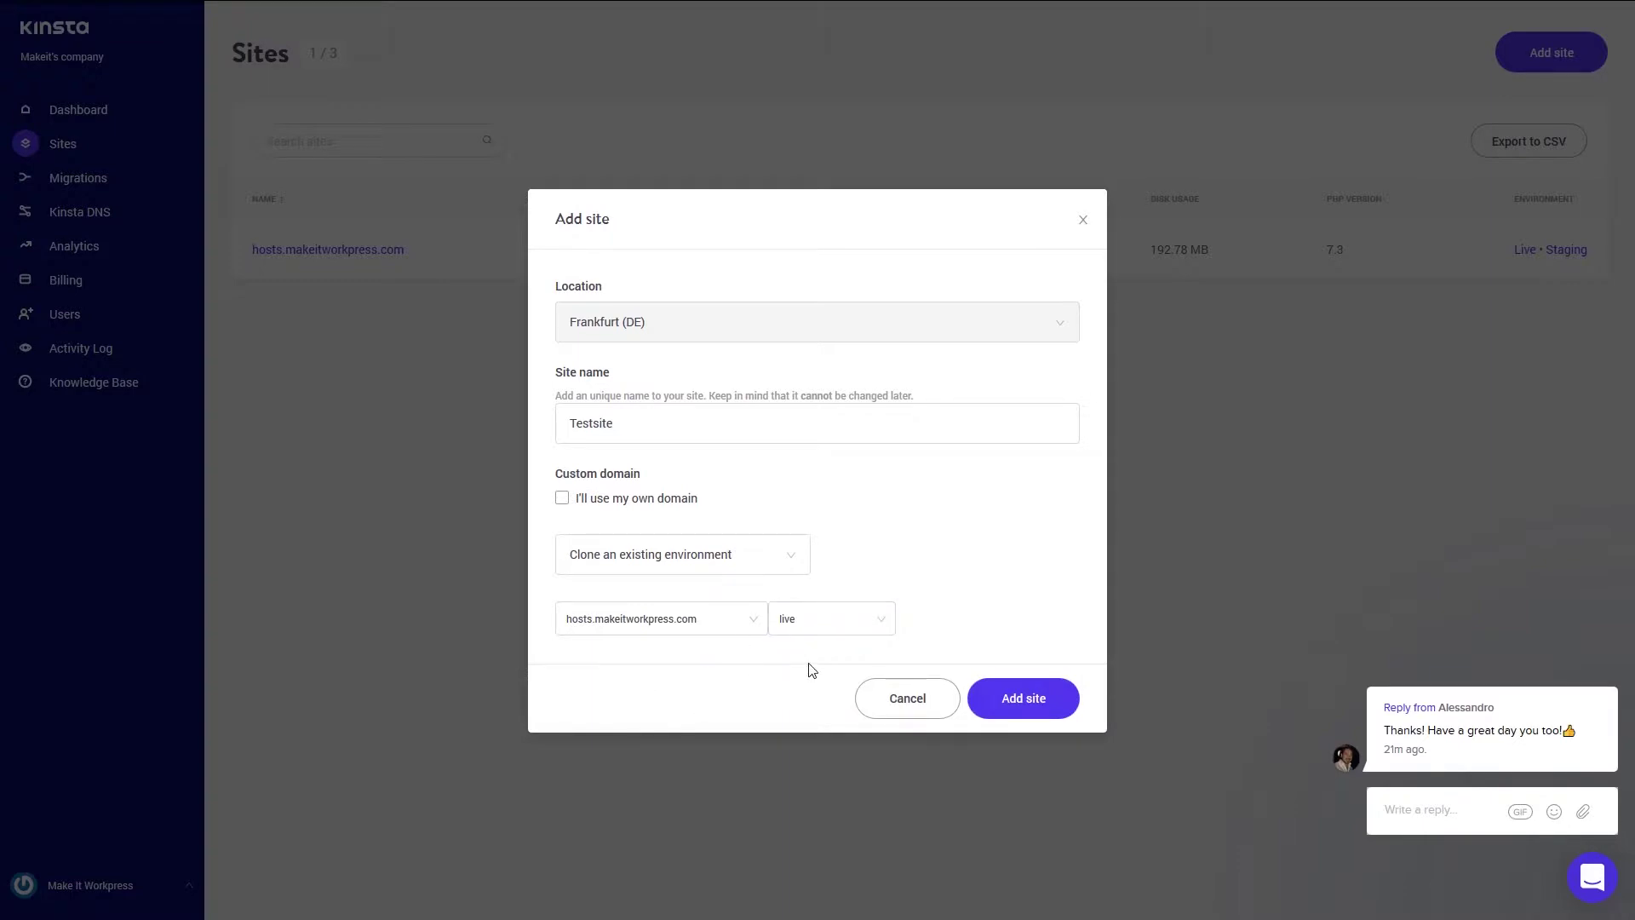
{"action": "left_click", "coordinate": [760, 563]}
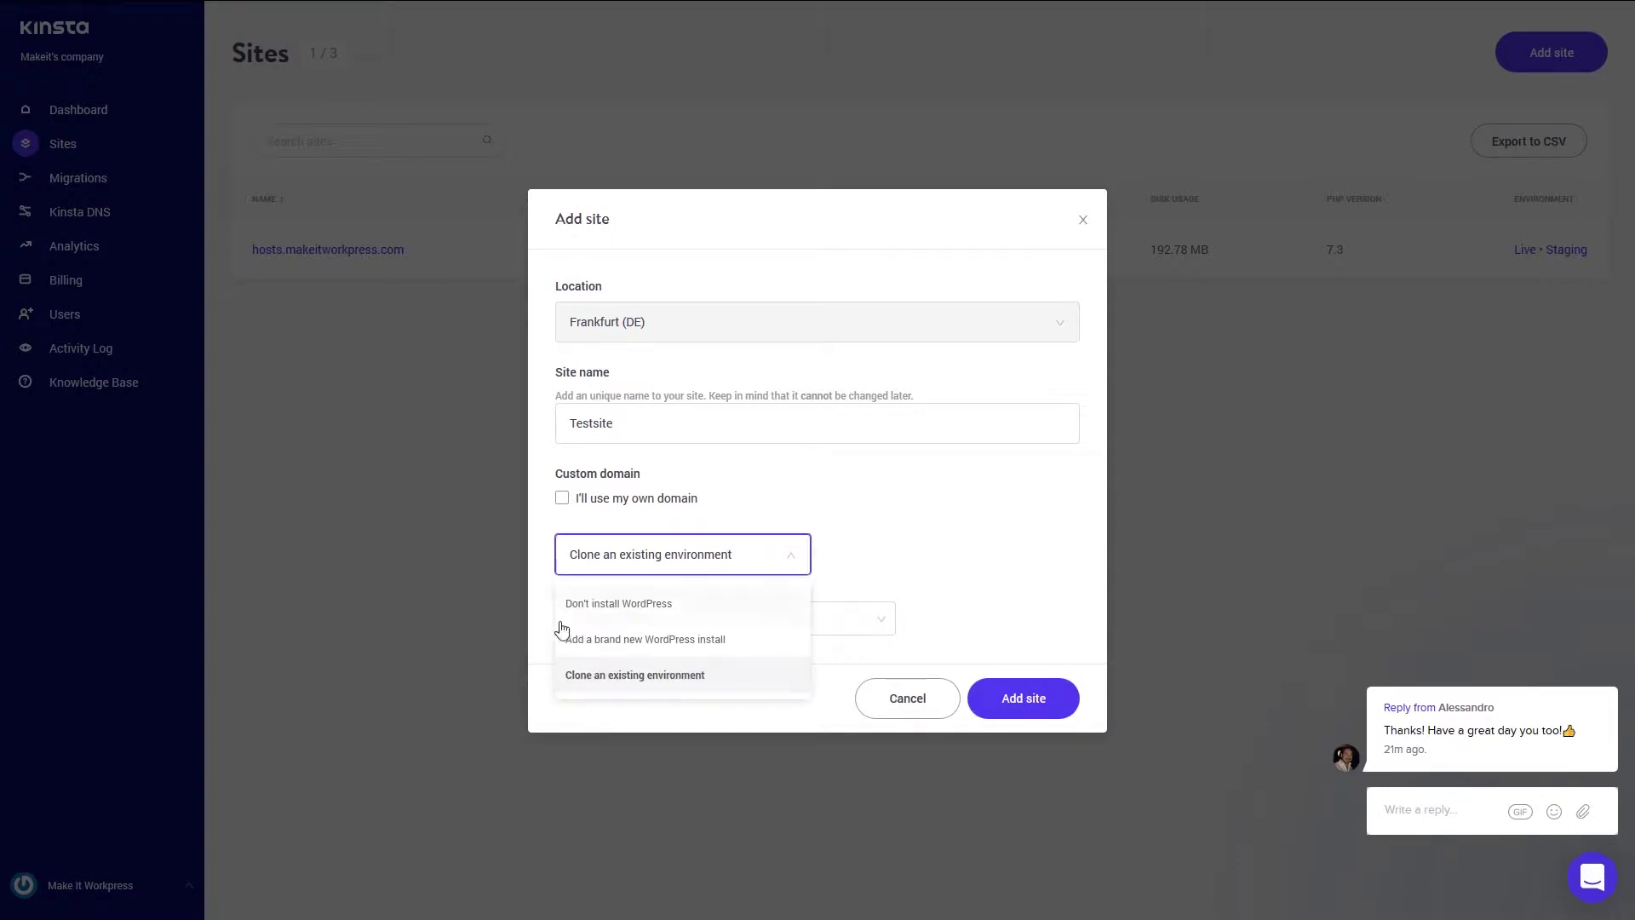
{"action": "left_click", "coordinate": [596, 650]}
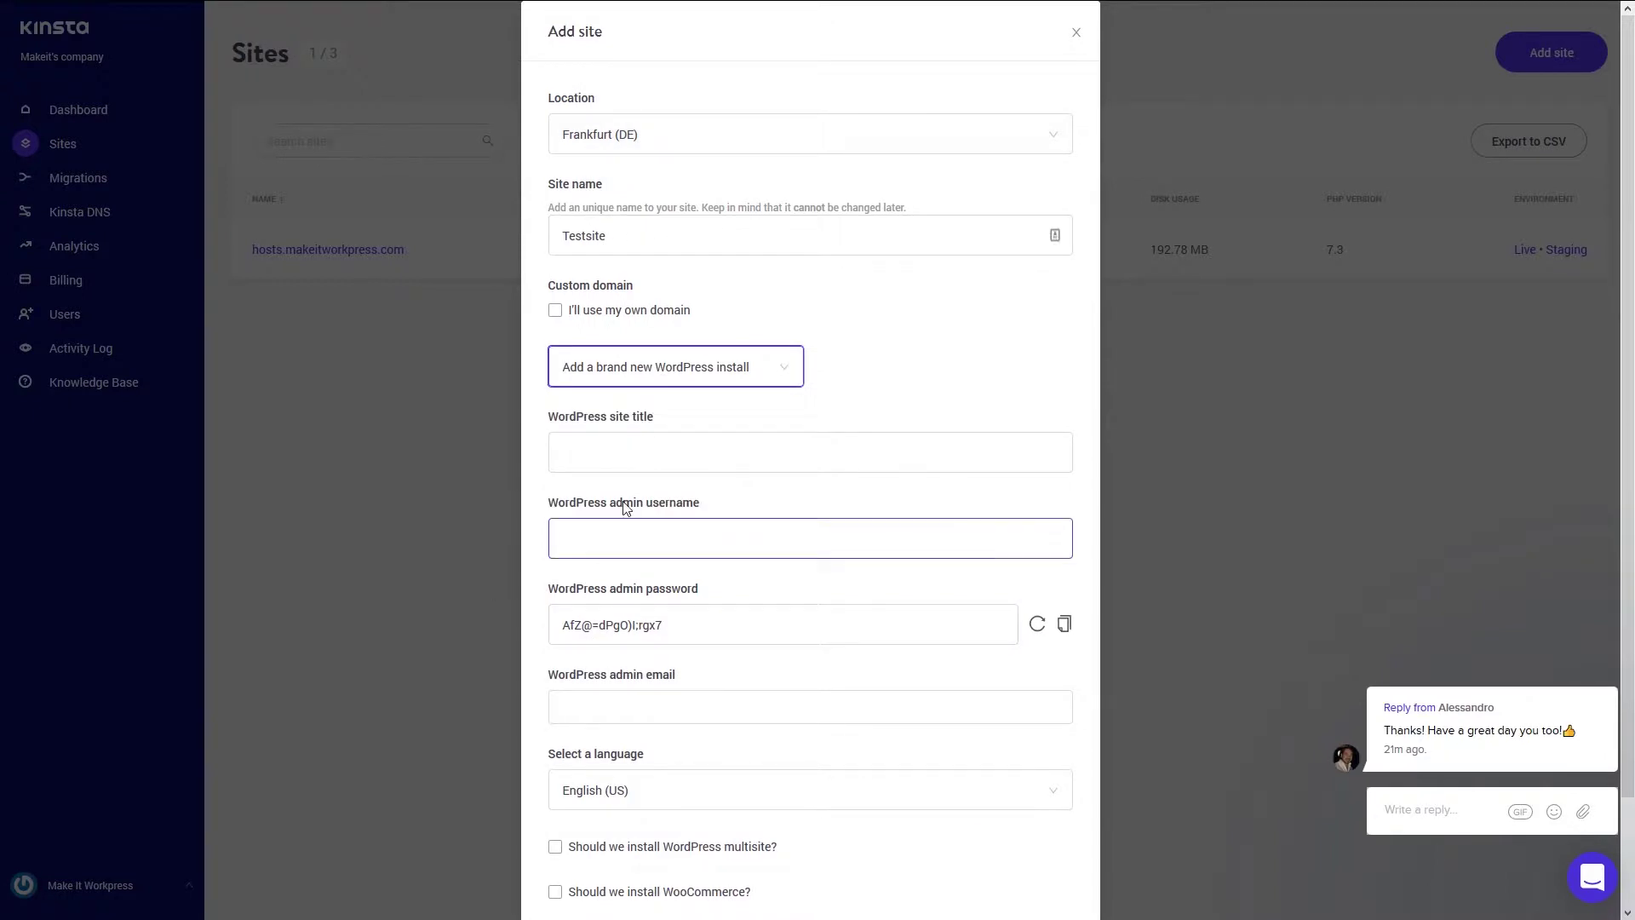
- Enter Testsite as the WordPress title, plus the admin username and a corrected admin password
{"action": "left_click", "coordinate": [582, 449]}
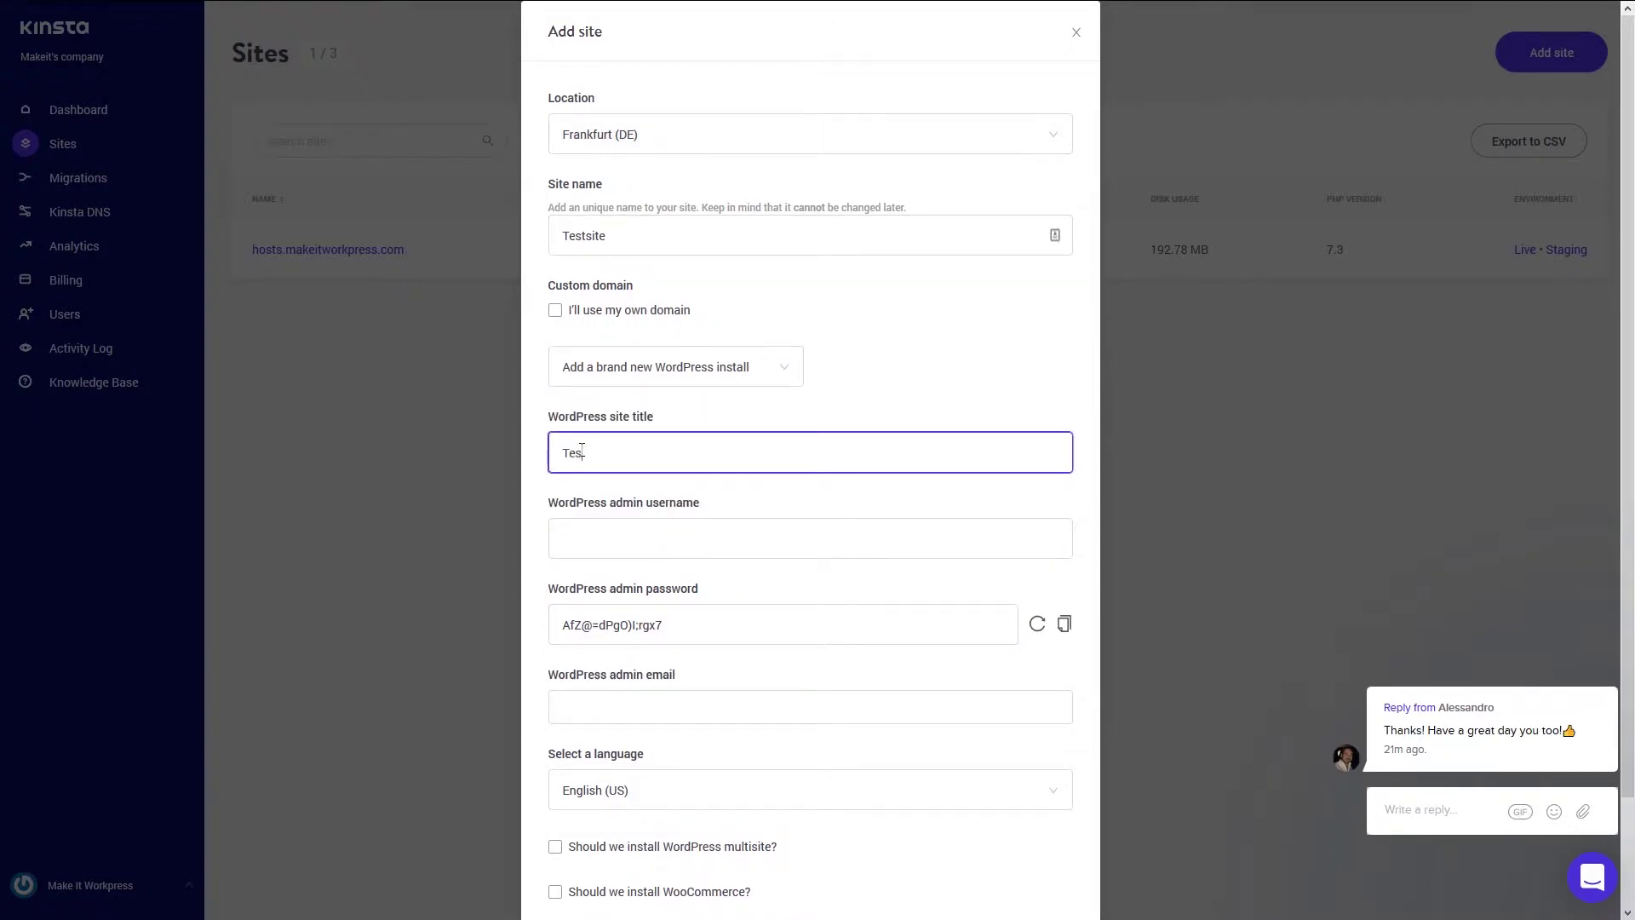
{"action": "key", "text": "Tab"}
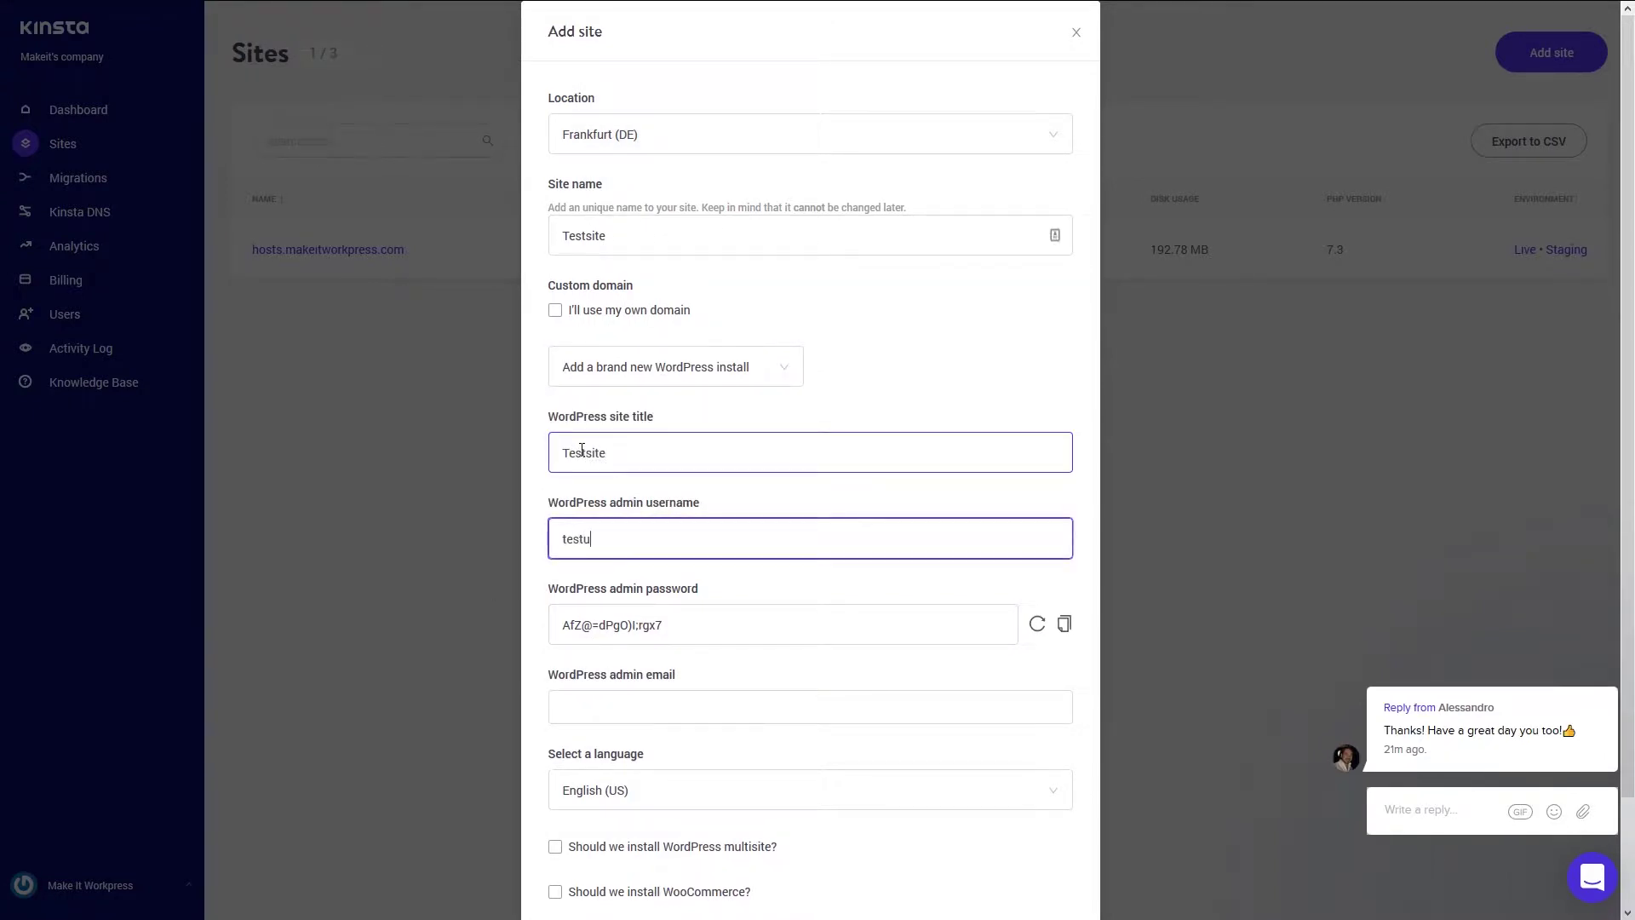
{"action": "key", "text": "Tab"}
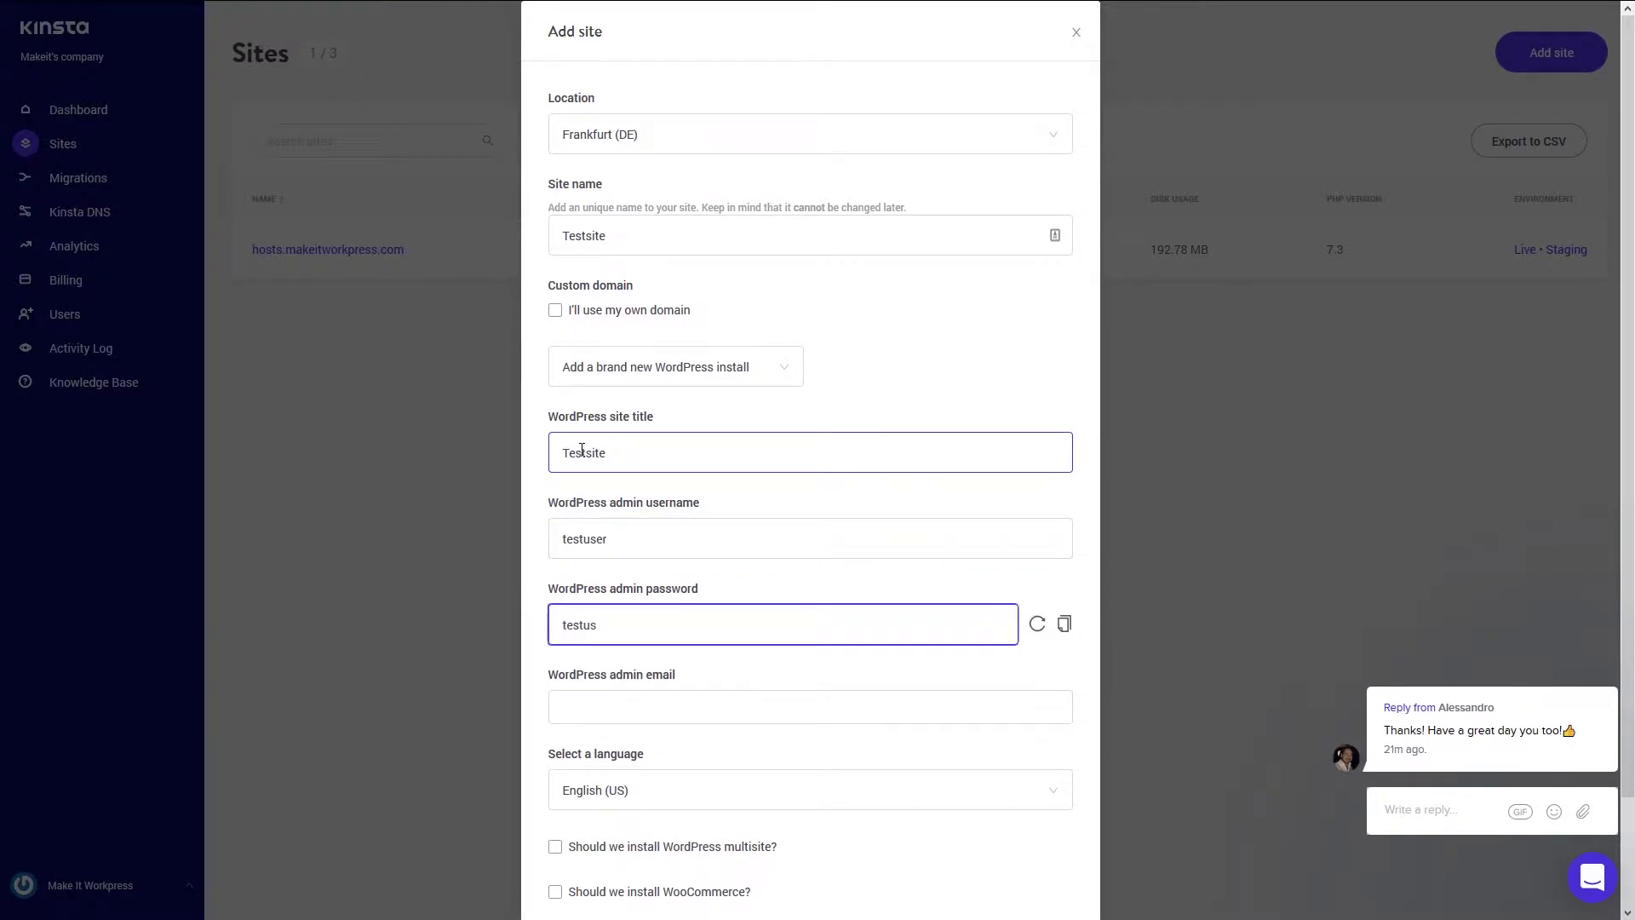
{"action": "key", "text": "Left"}
{"action": "key", "text": "Left"}
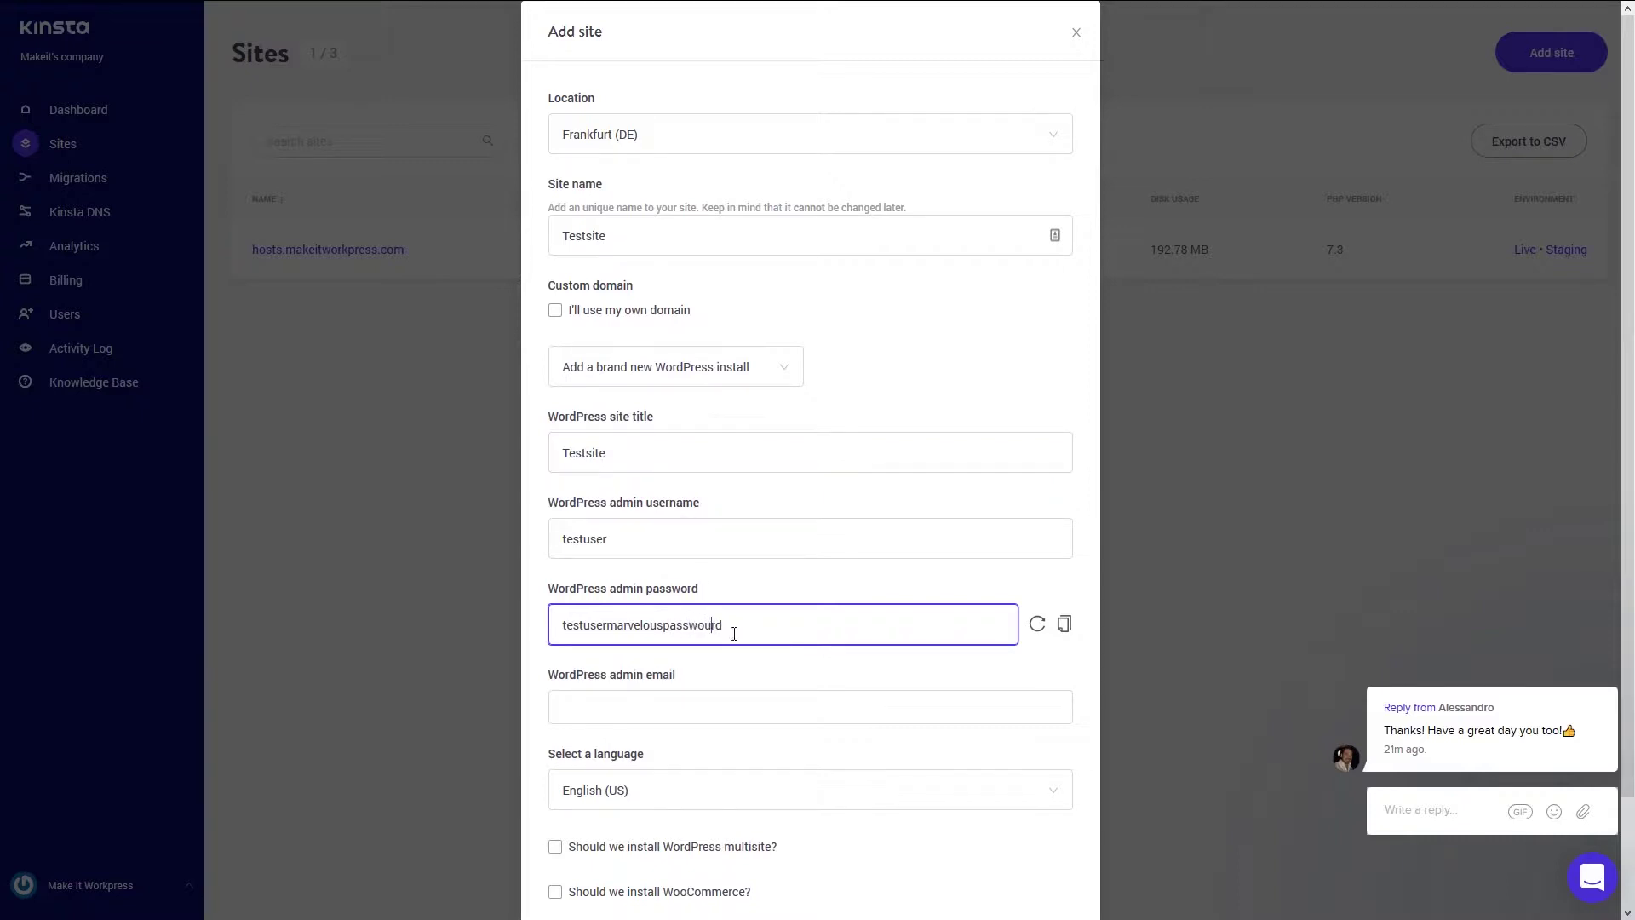
{"action": "key", "text": "BackSpace"}
{"action": "left_click_drag", "start_coordinate": [759, 625], "coordinate": [566, 668]}
{"action": "left_click", "coordinate": [719, 712]}
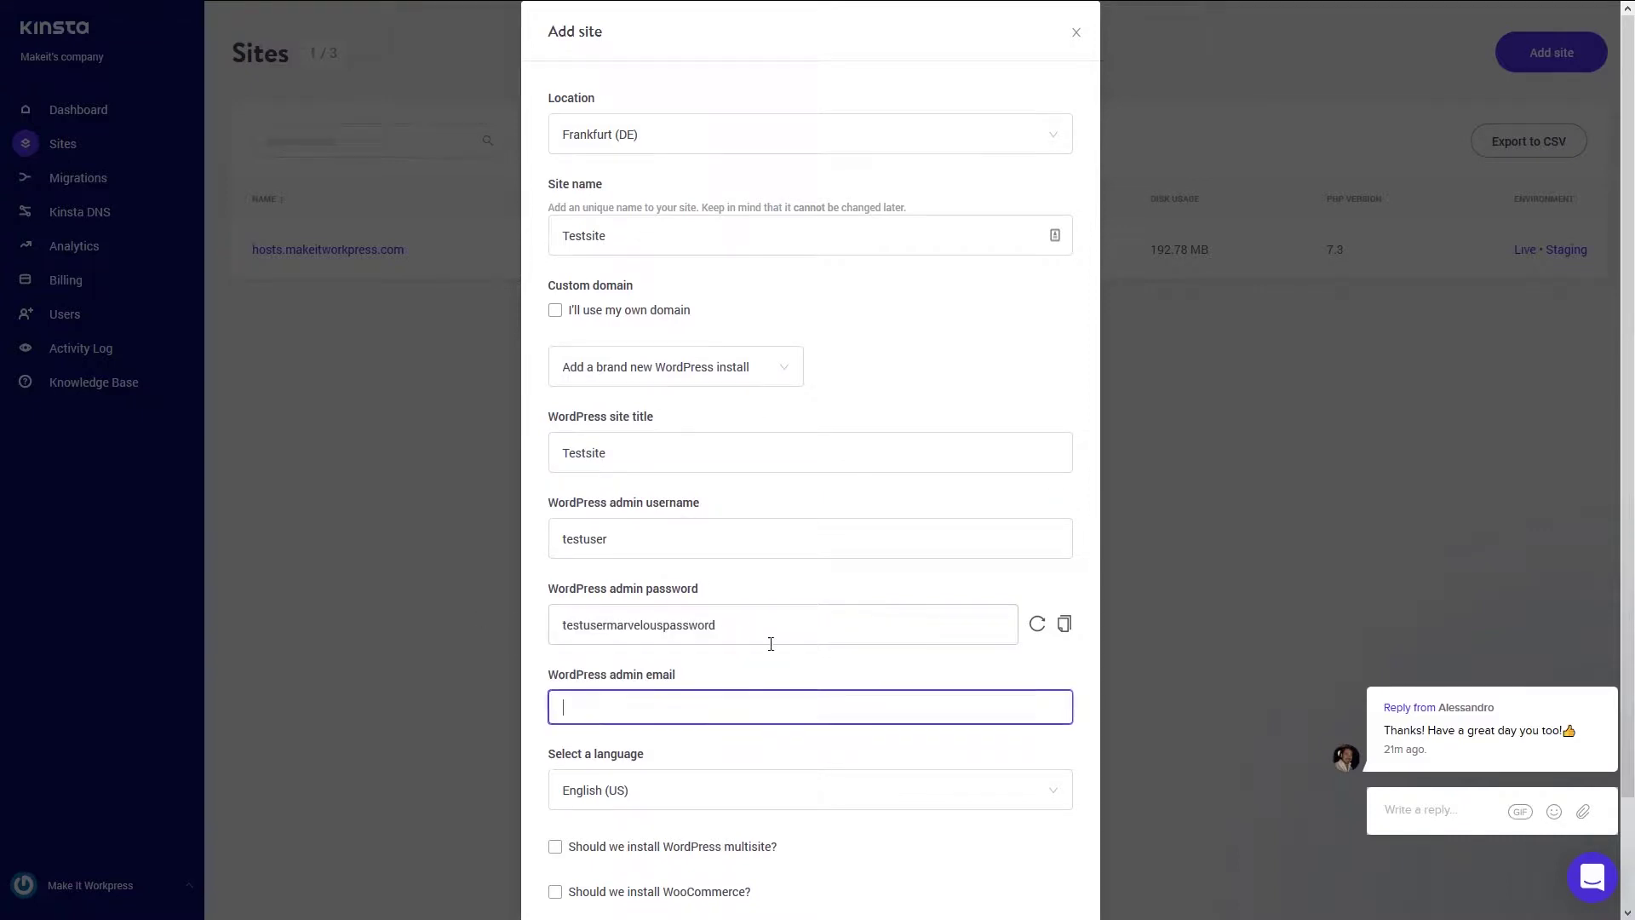
- Fill in the admin e-mail address and keep English (US) as the site language
{"action": "scroll", "coordinate": [771, 643], "scroll_direction": "down", "scroll_amount": 1}
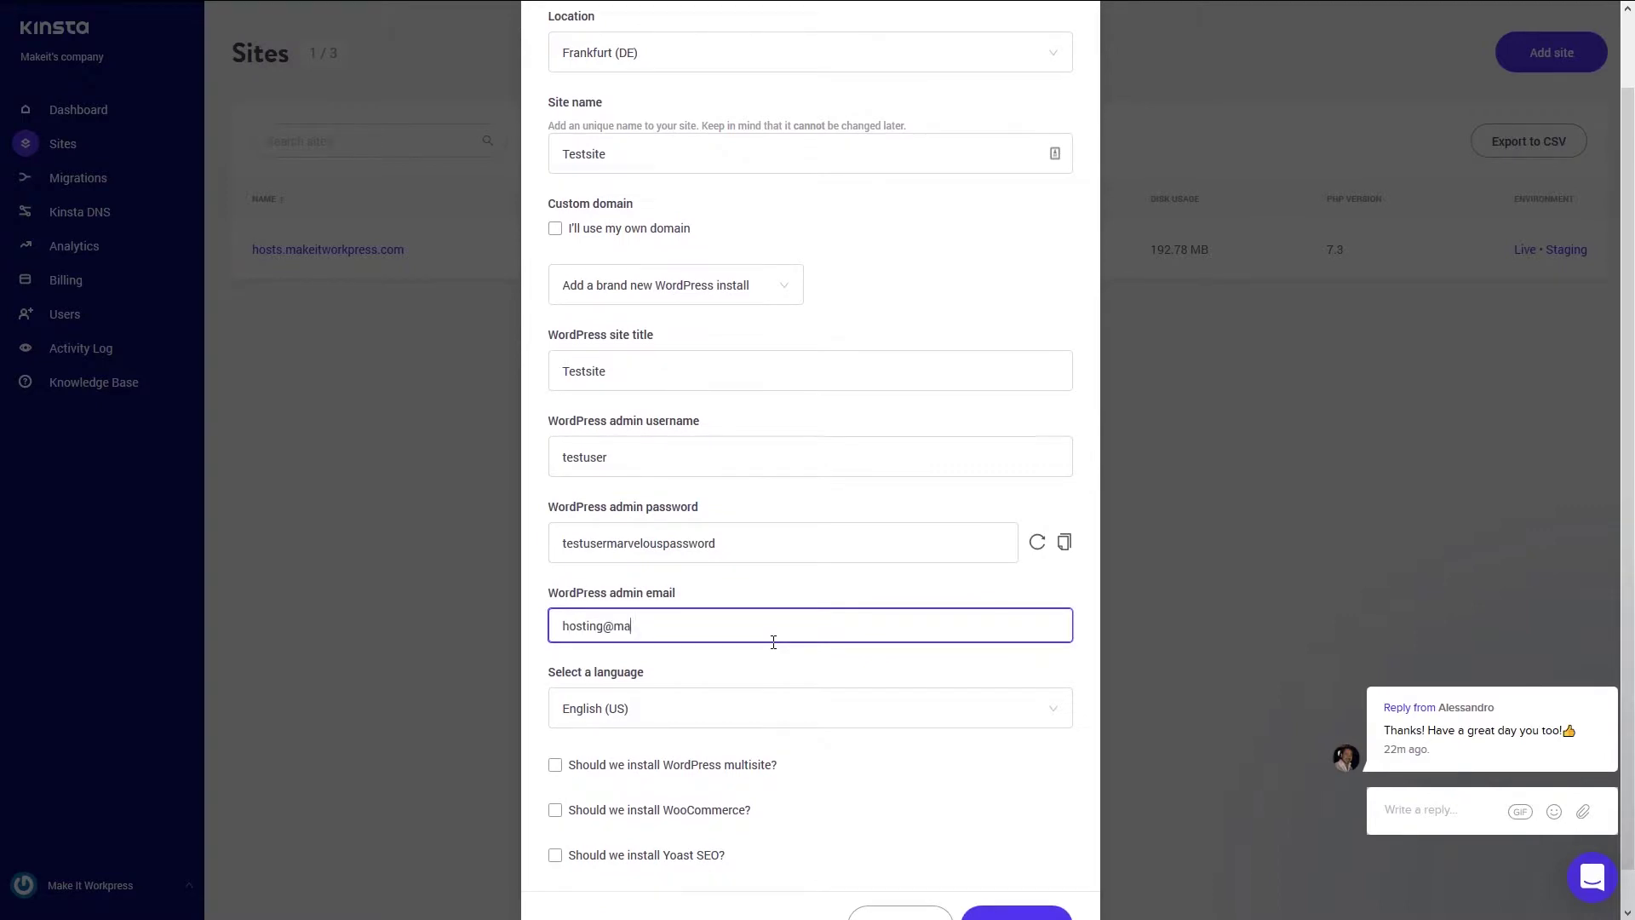
{"action": "scroll", "coordinate": [401, 738], "scroll_direction": "down", "scroll_amount": 1}
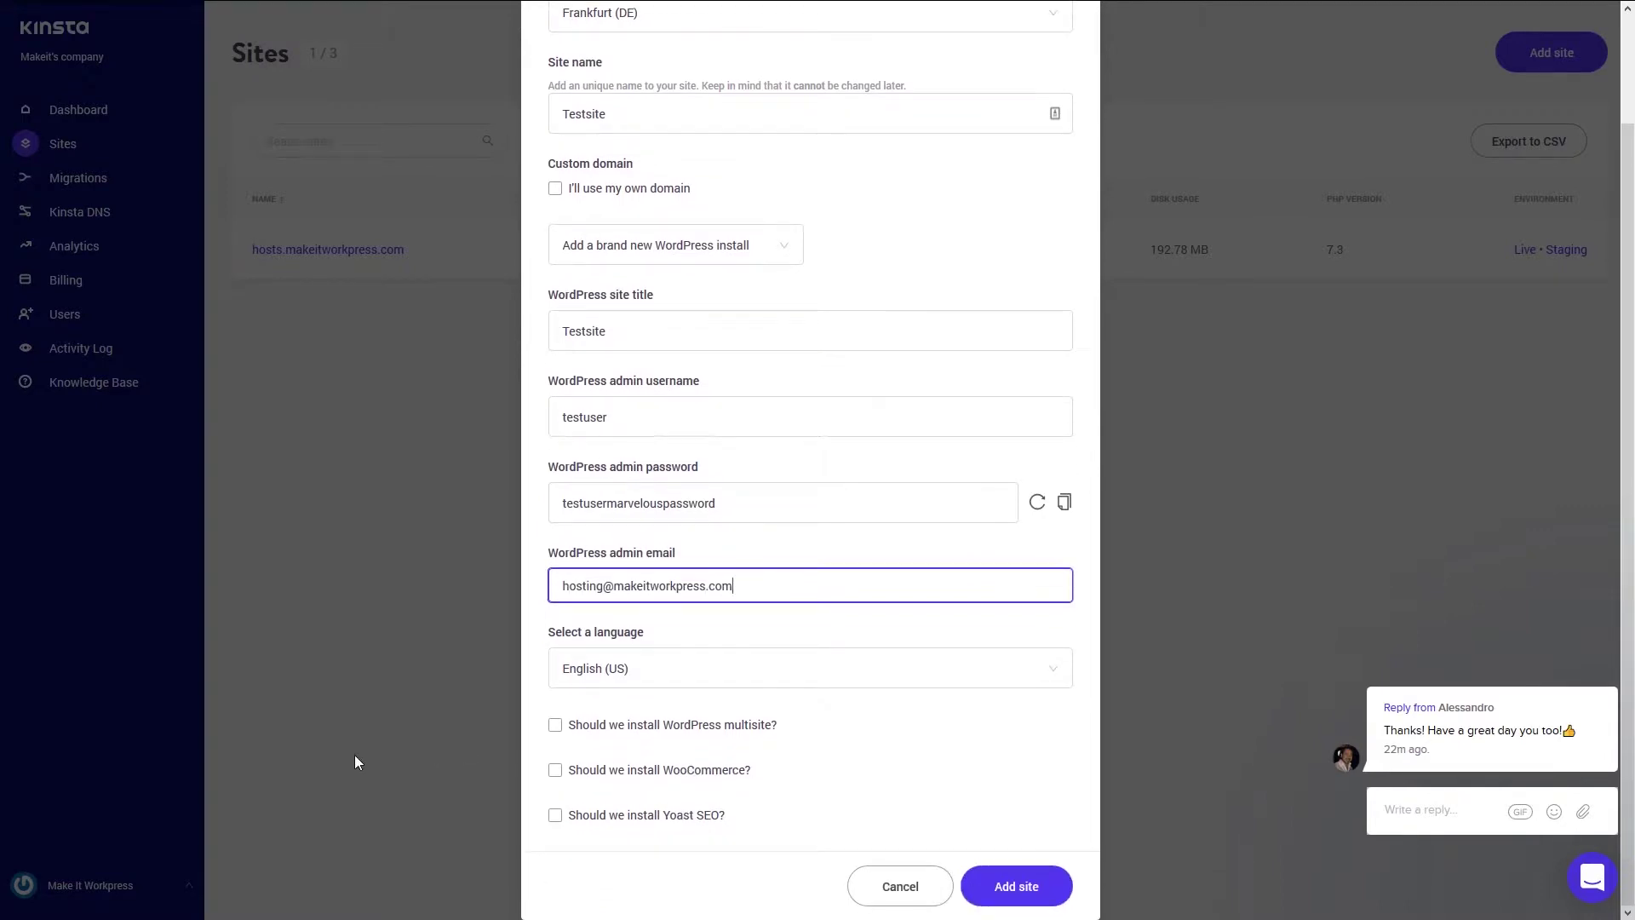
{"action": "left_click", "coordinate": [718, 670]}
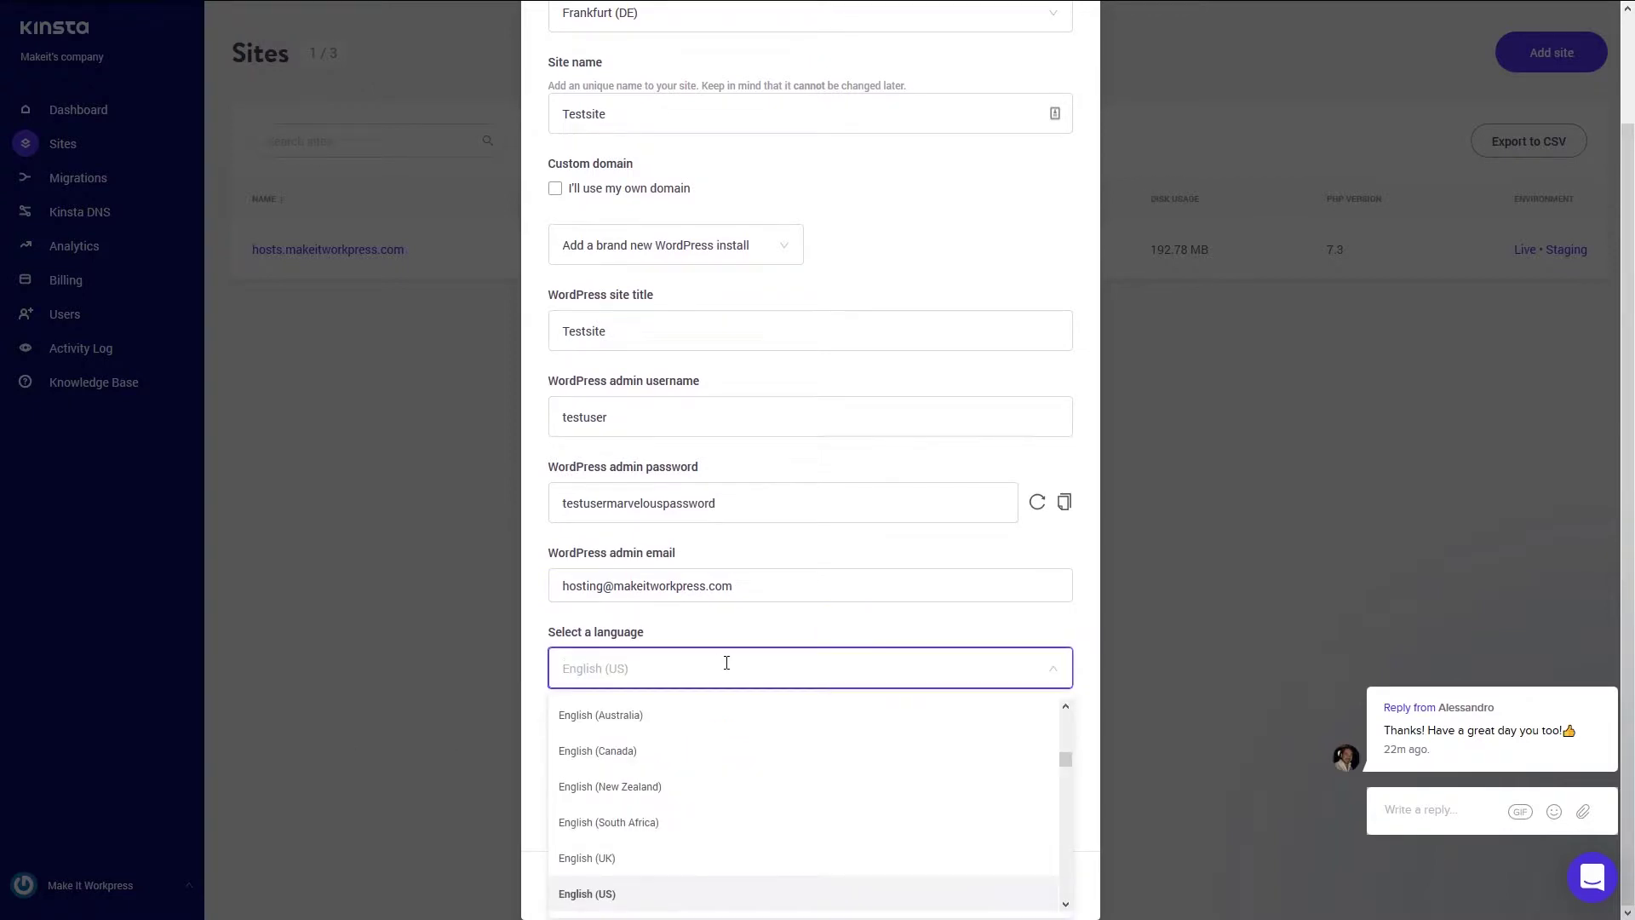
{"action": "left_click", "coordinate": [806, 631]}
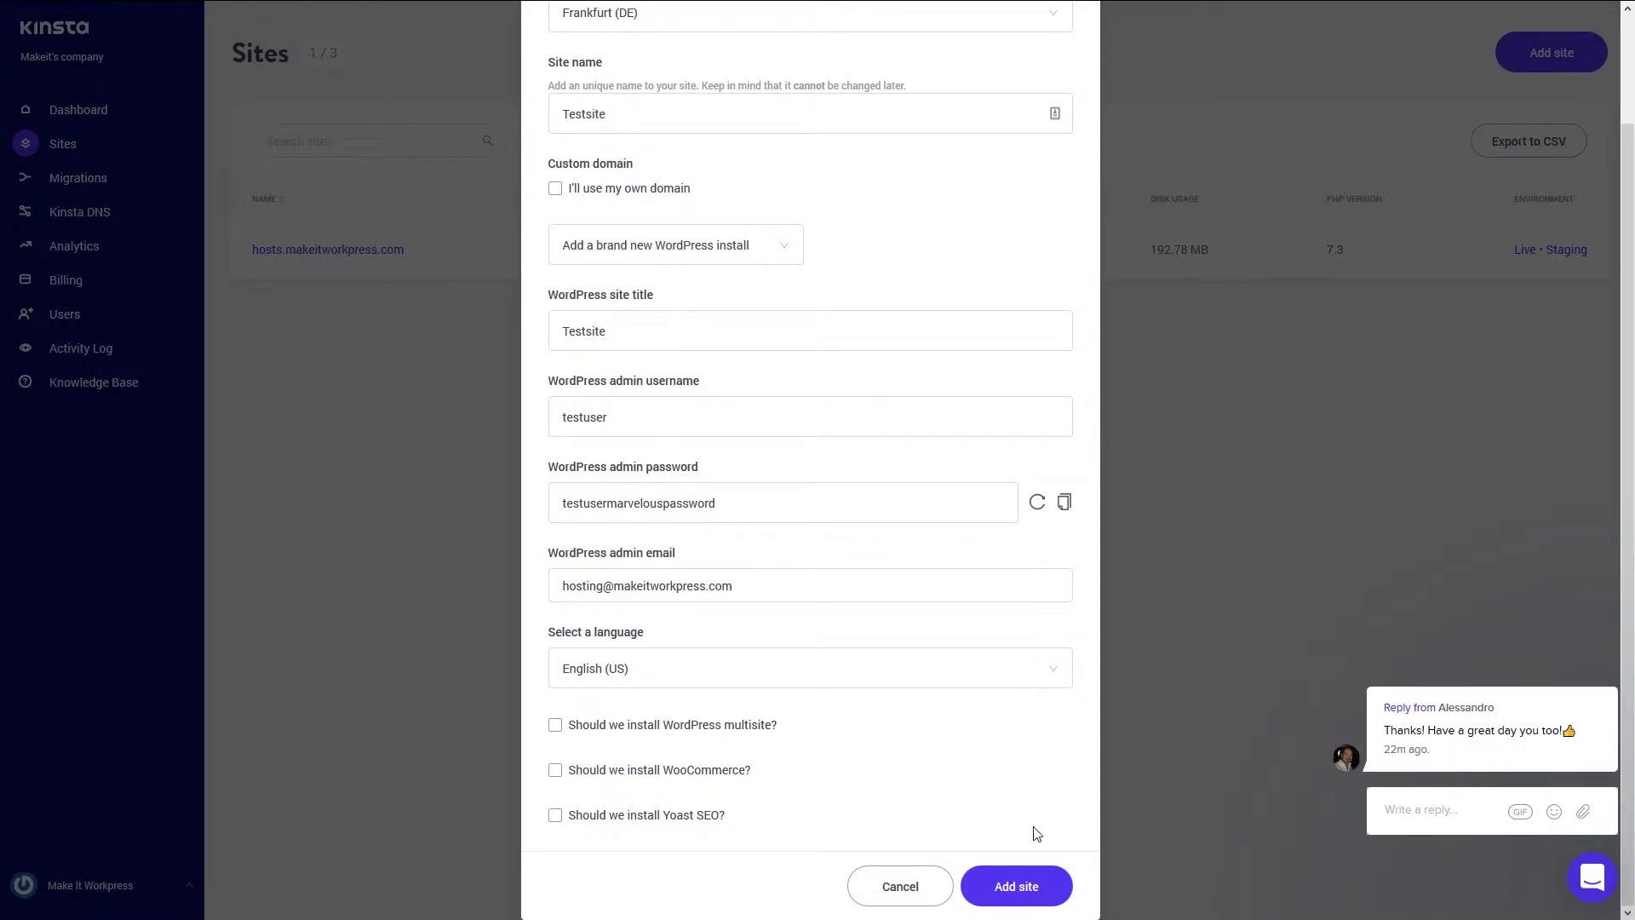
- Submit the Add site form so Testsite is created and listed under Sites
{"action": "left_click", "coordinate": [1020, 884]}
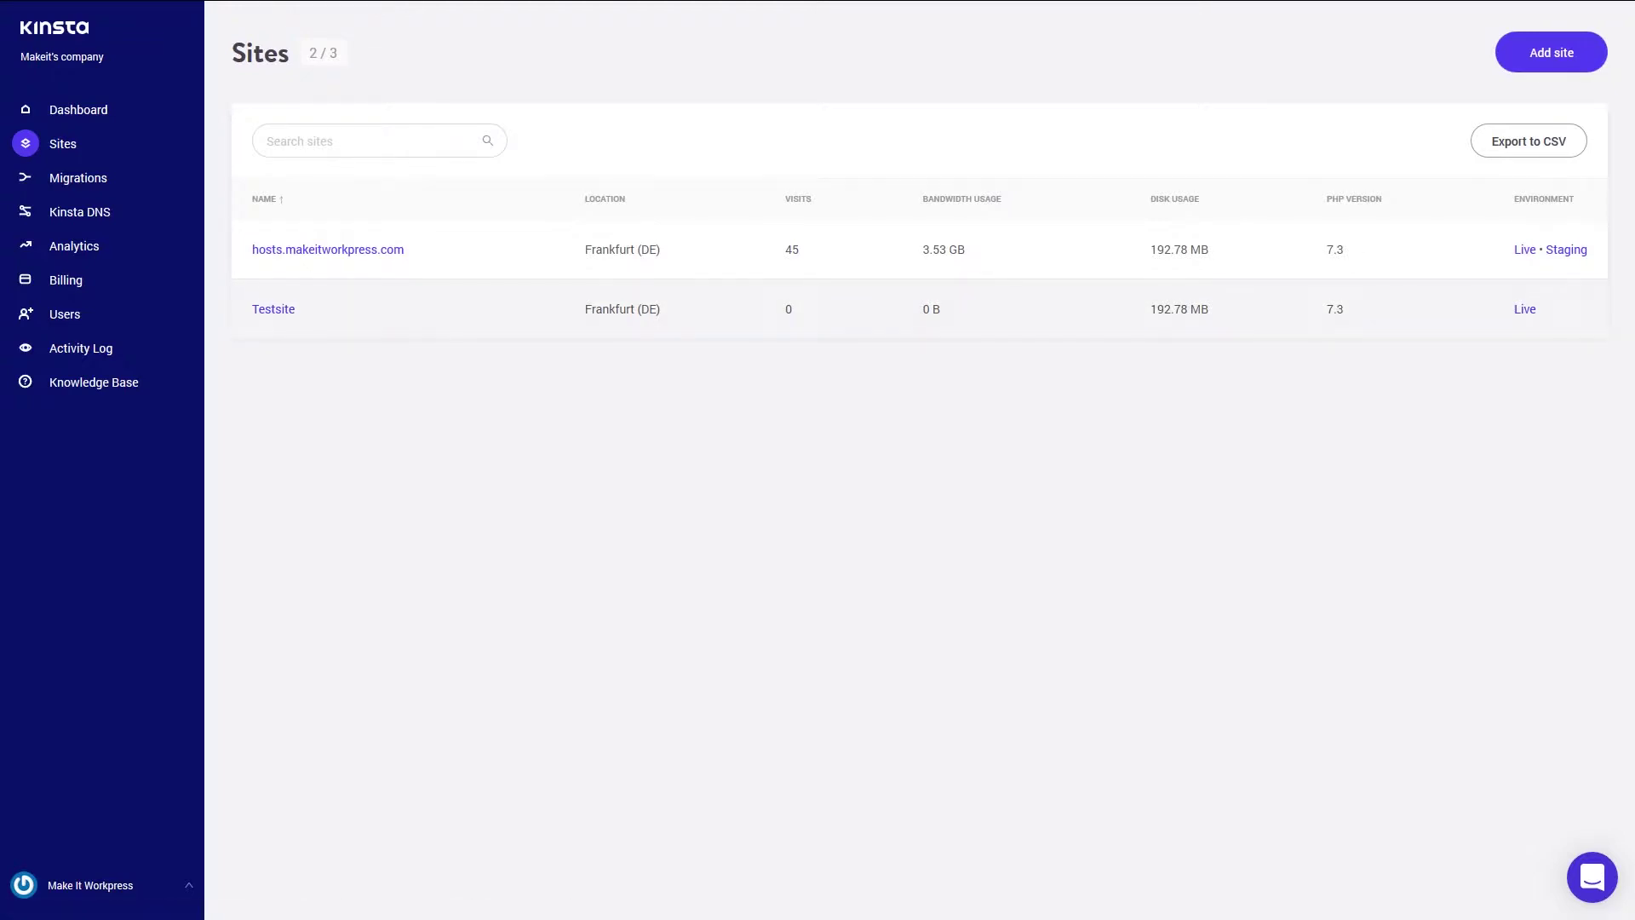
- Open Testsite's details, review its Info page, and move to its Domains section
{"action": "left_click", "coordinate": [293, 319]}
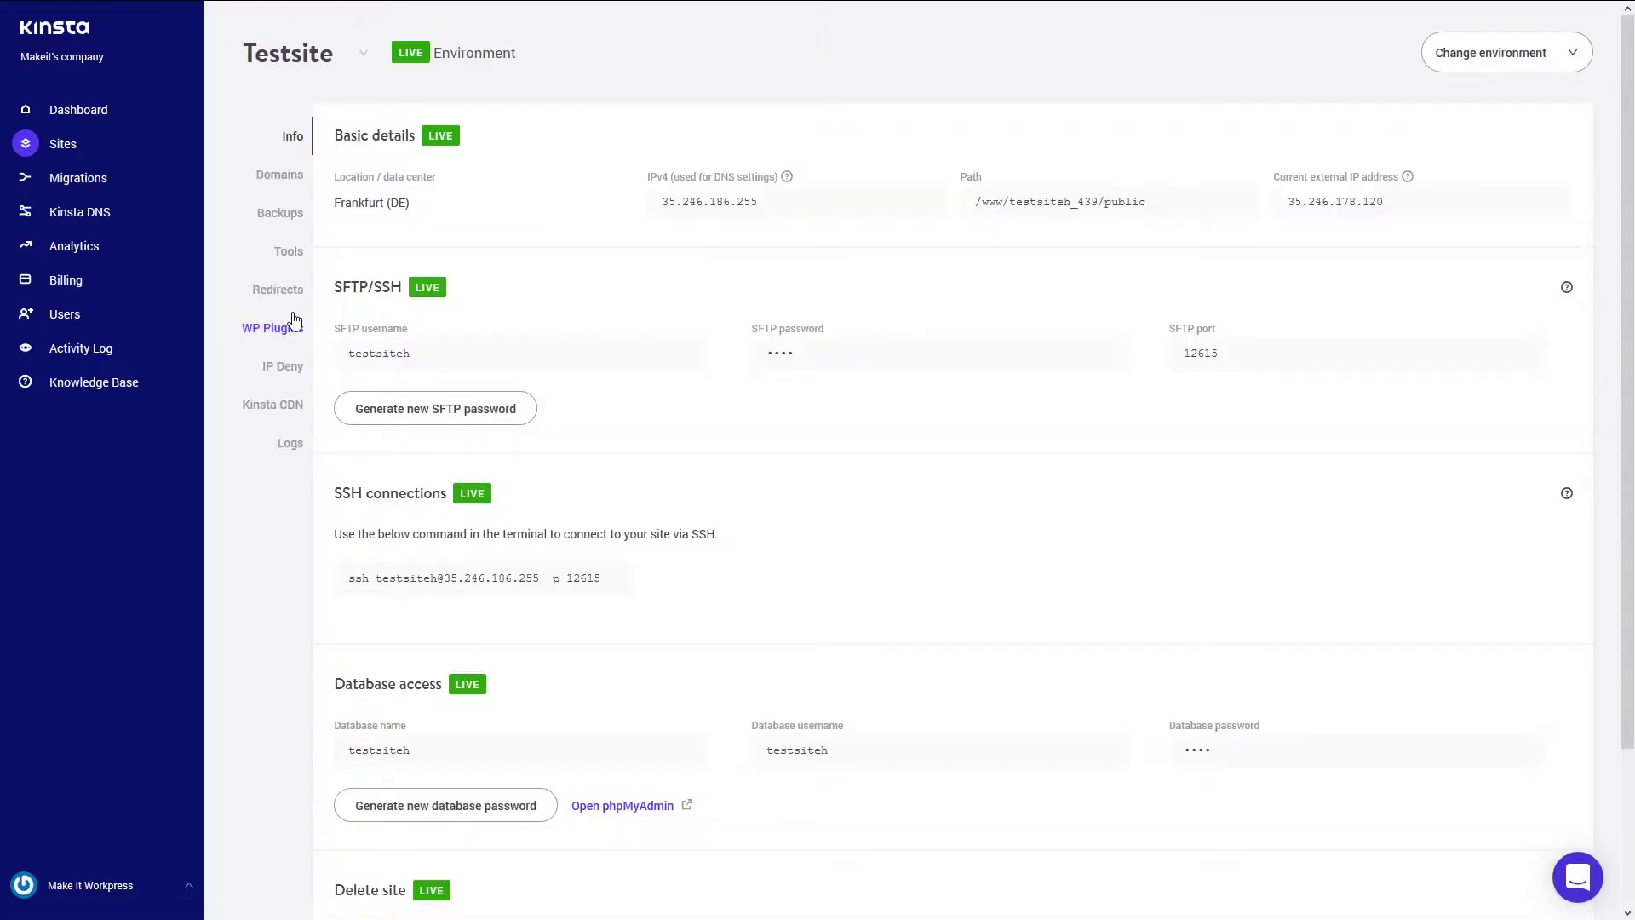
{"action": "left_click", "coordinate": [56, 141]}
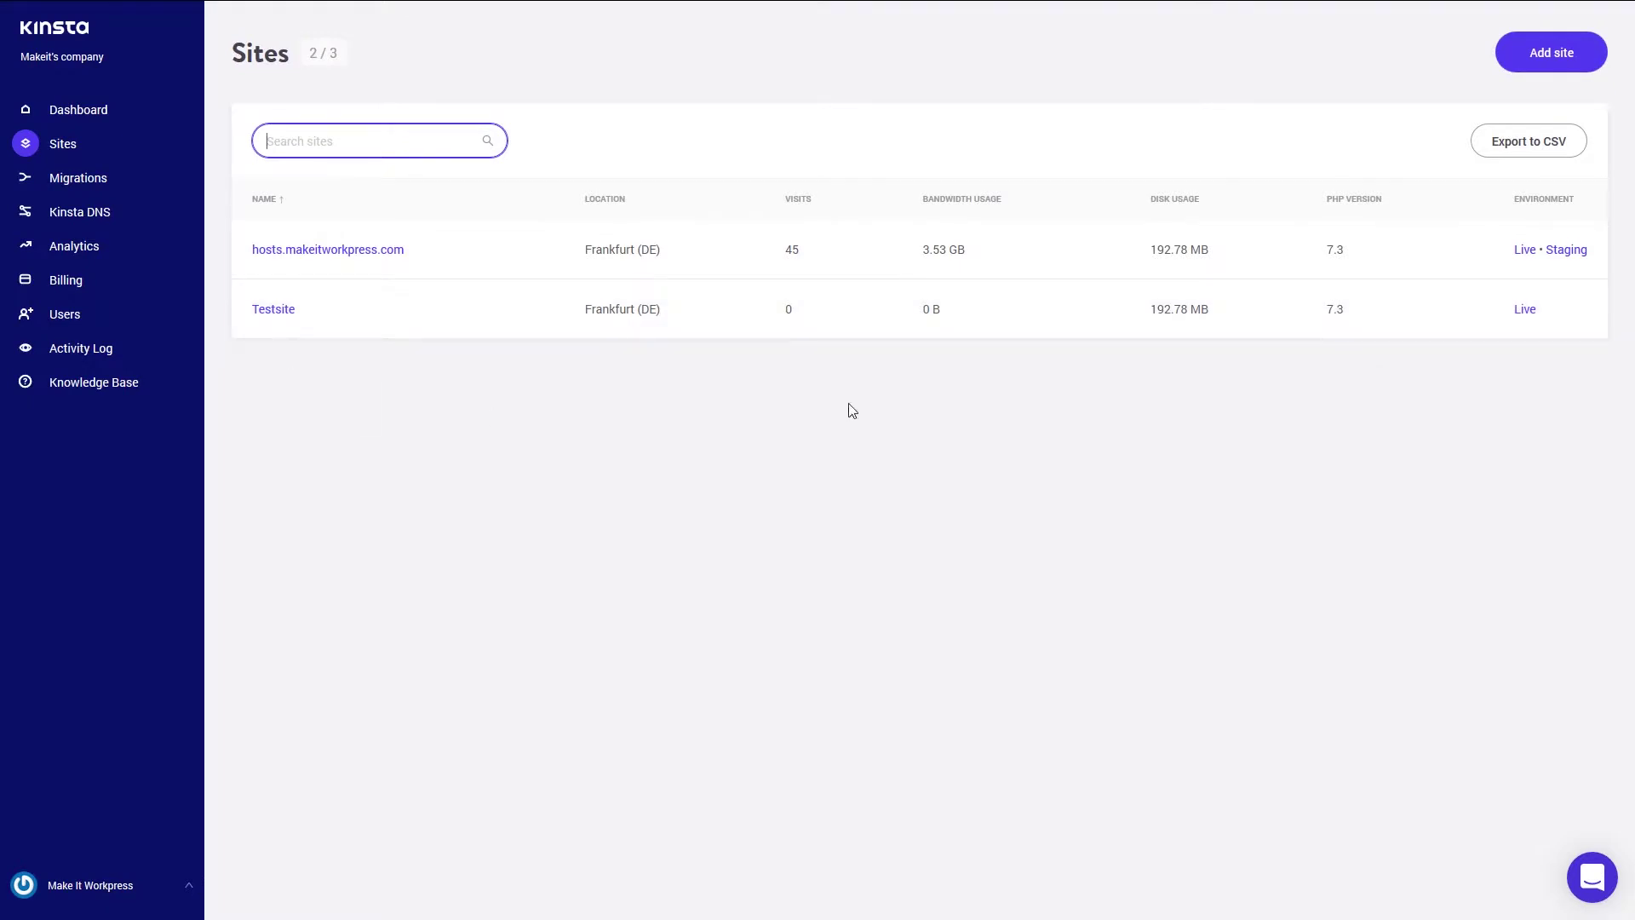
{"action": "left_click", "coordinate": [271, 313]}
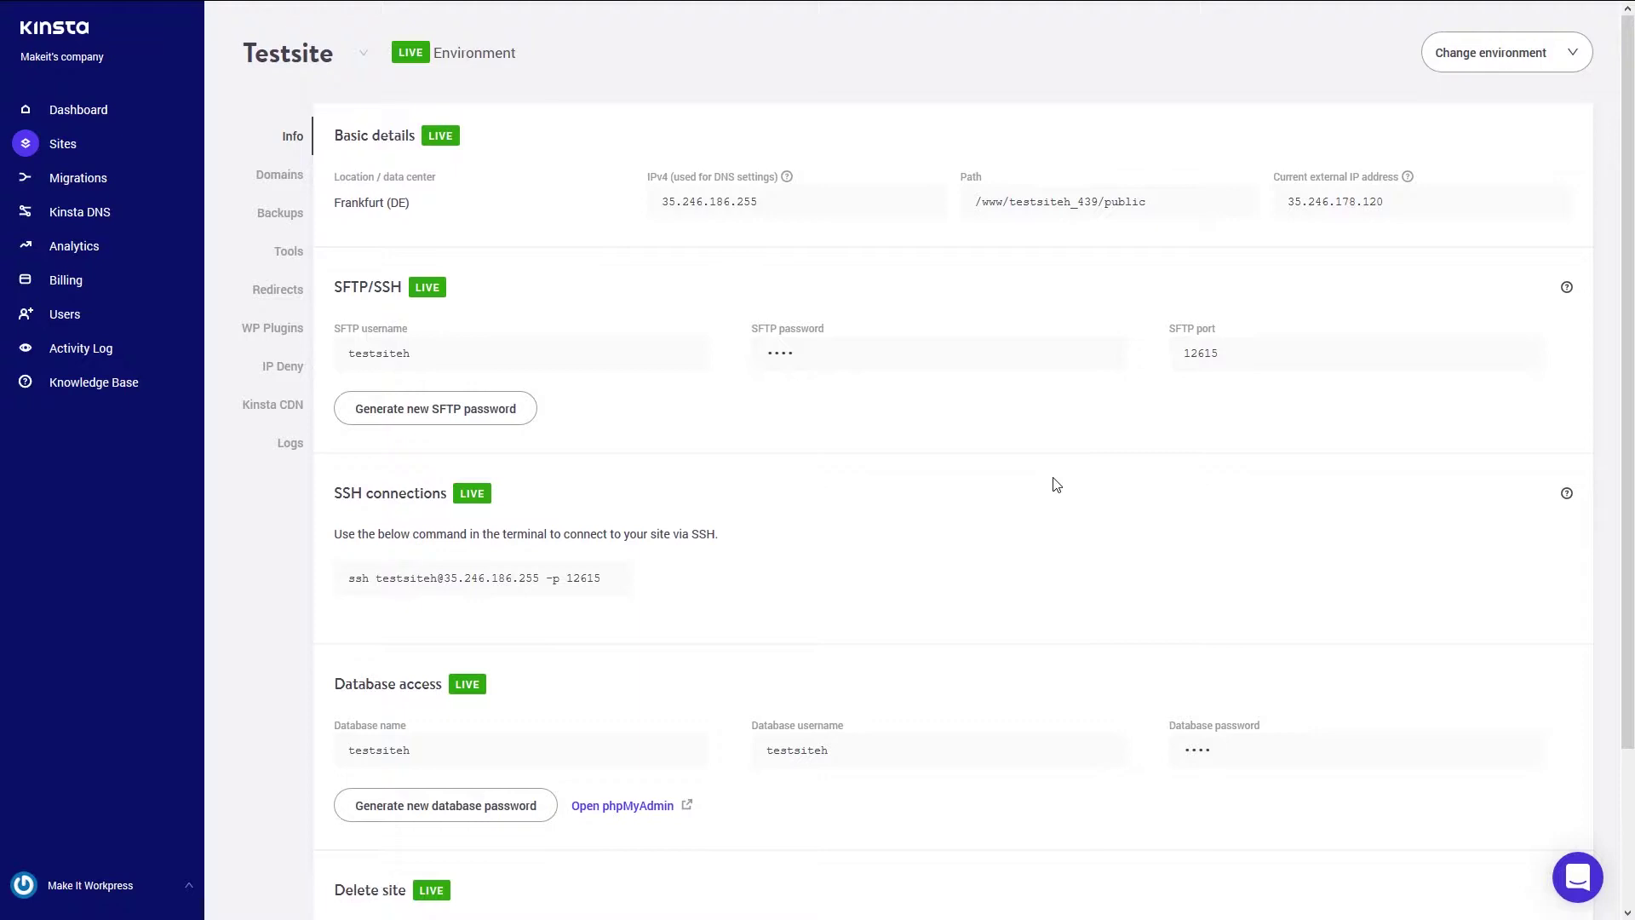
{"action": "scroll", "coordinate": [591, 668], "scroll_direction": "down", "scroll_amount": 1}
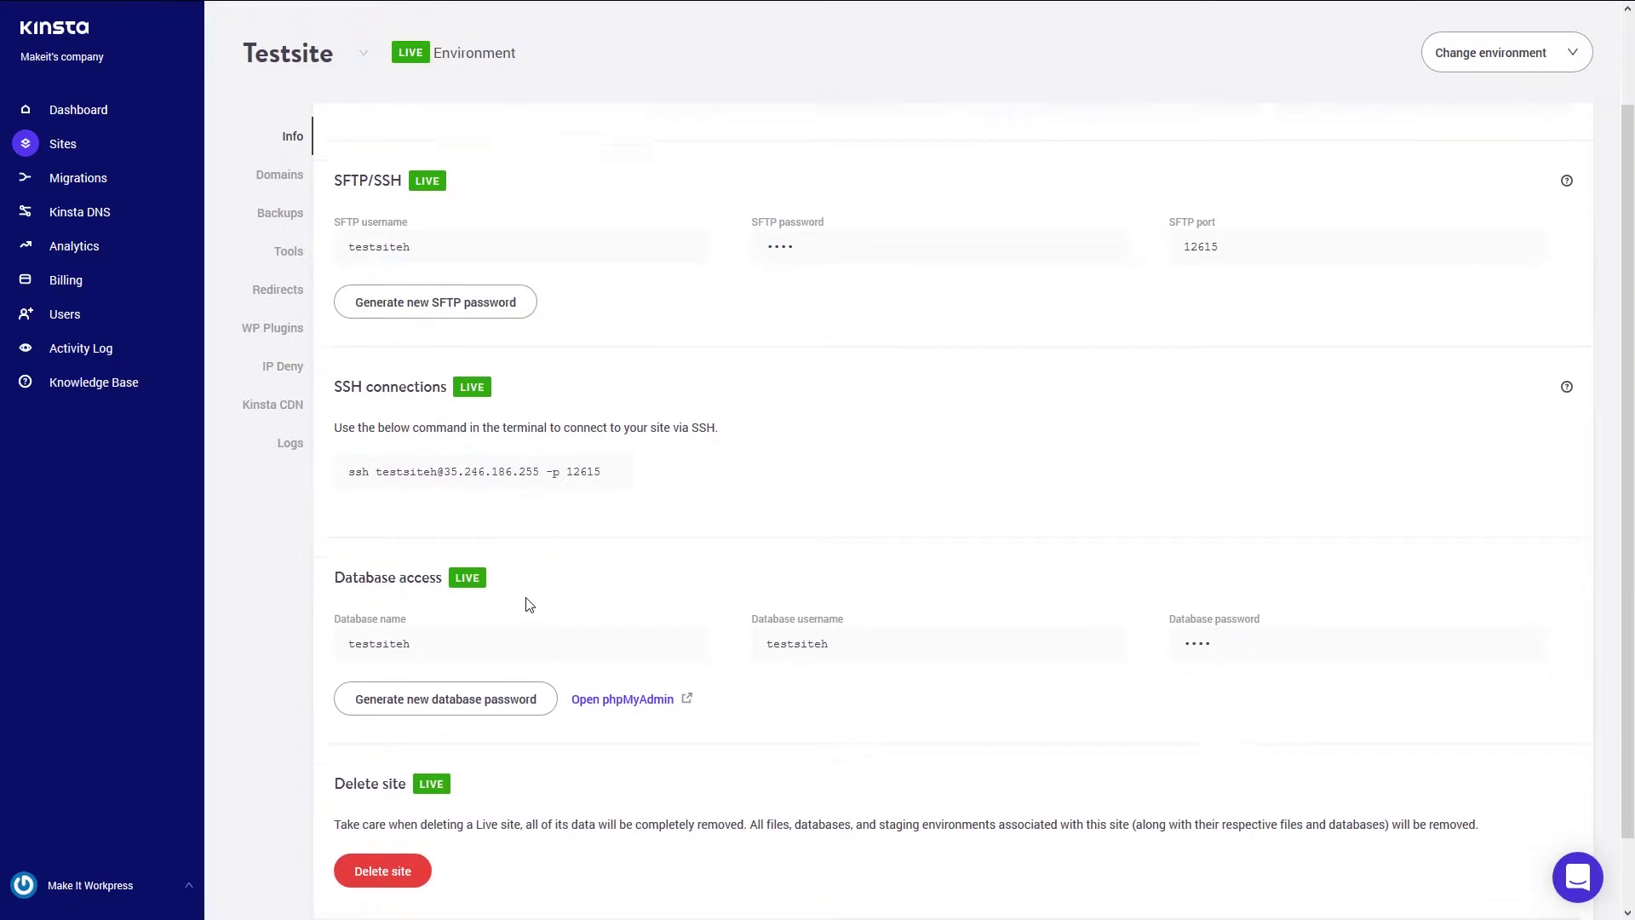
{"action": "scroll", "coordinate": [534, 606], "scroll_direction": "down", "scroll_amount": 1}
{"action": "scroll", "coordinate": [511, 788], "scroll_direction": "up", "scroll_amount": 2}
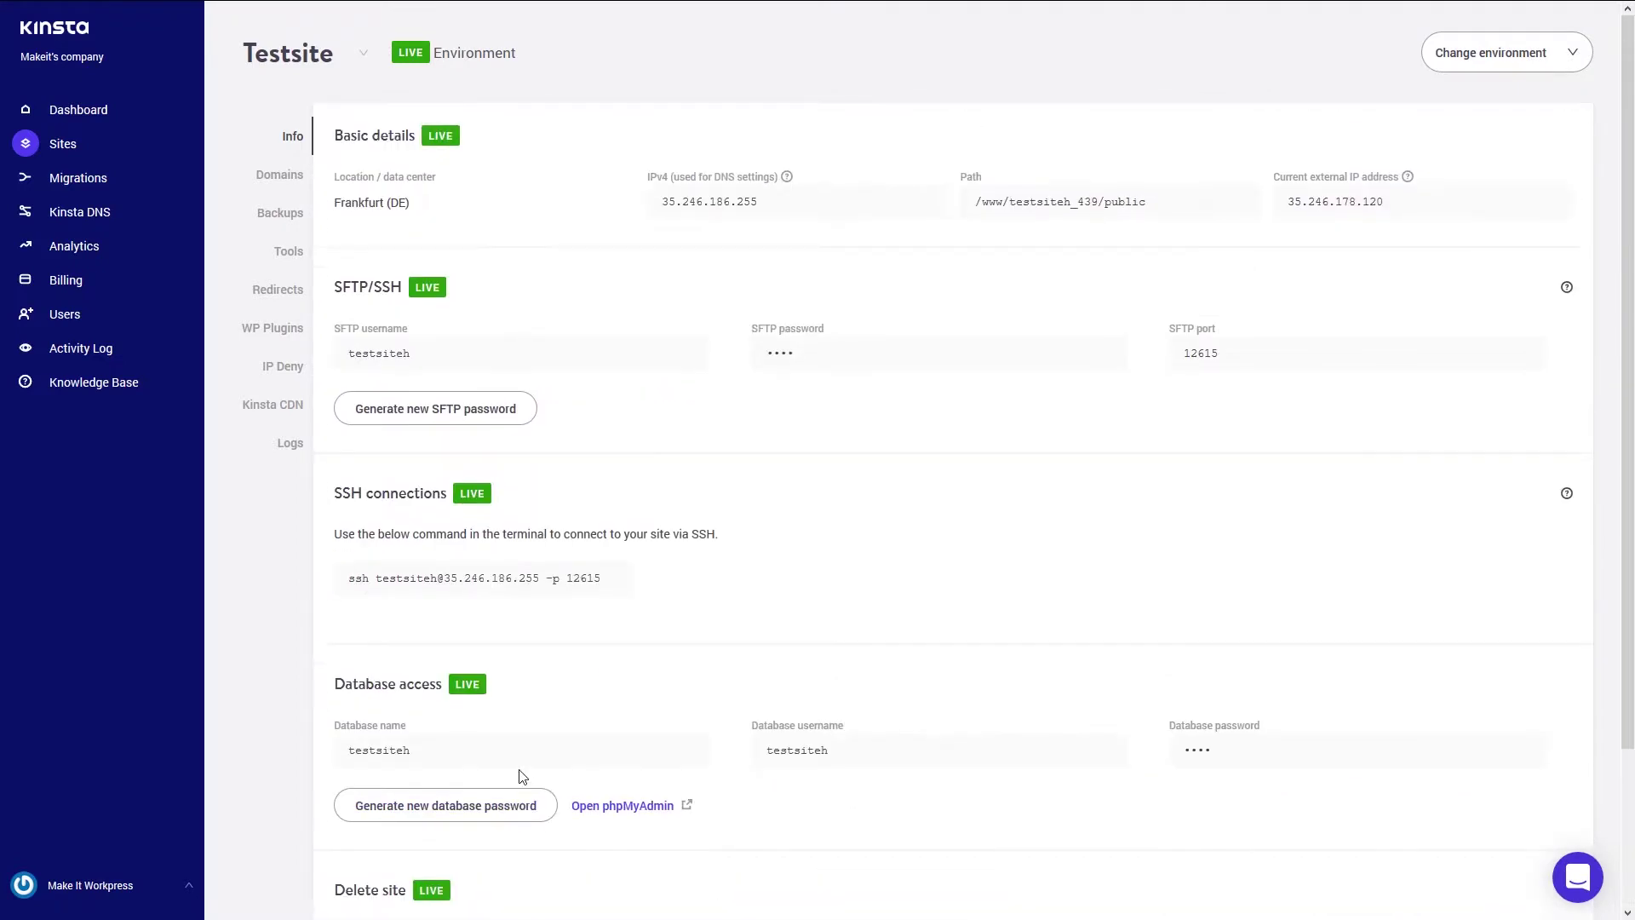
{"action": "left_click", "coordinate": [261, 186]}
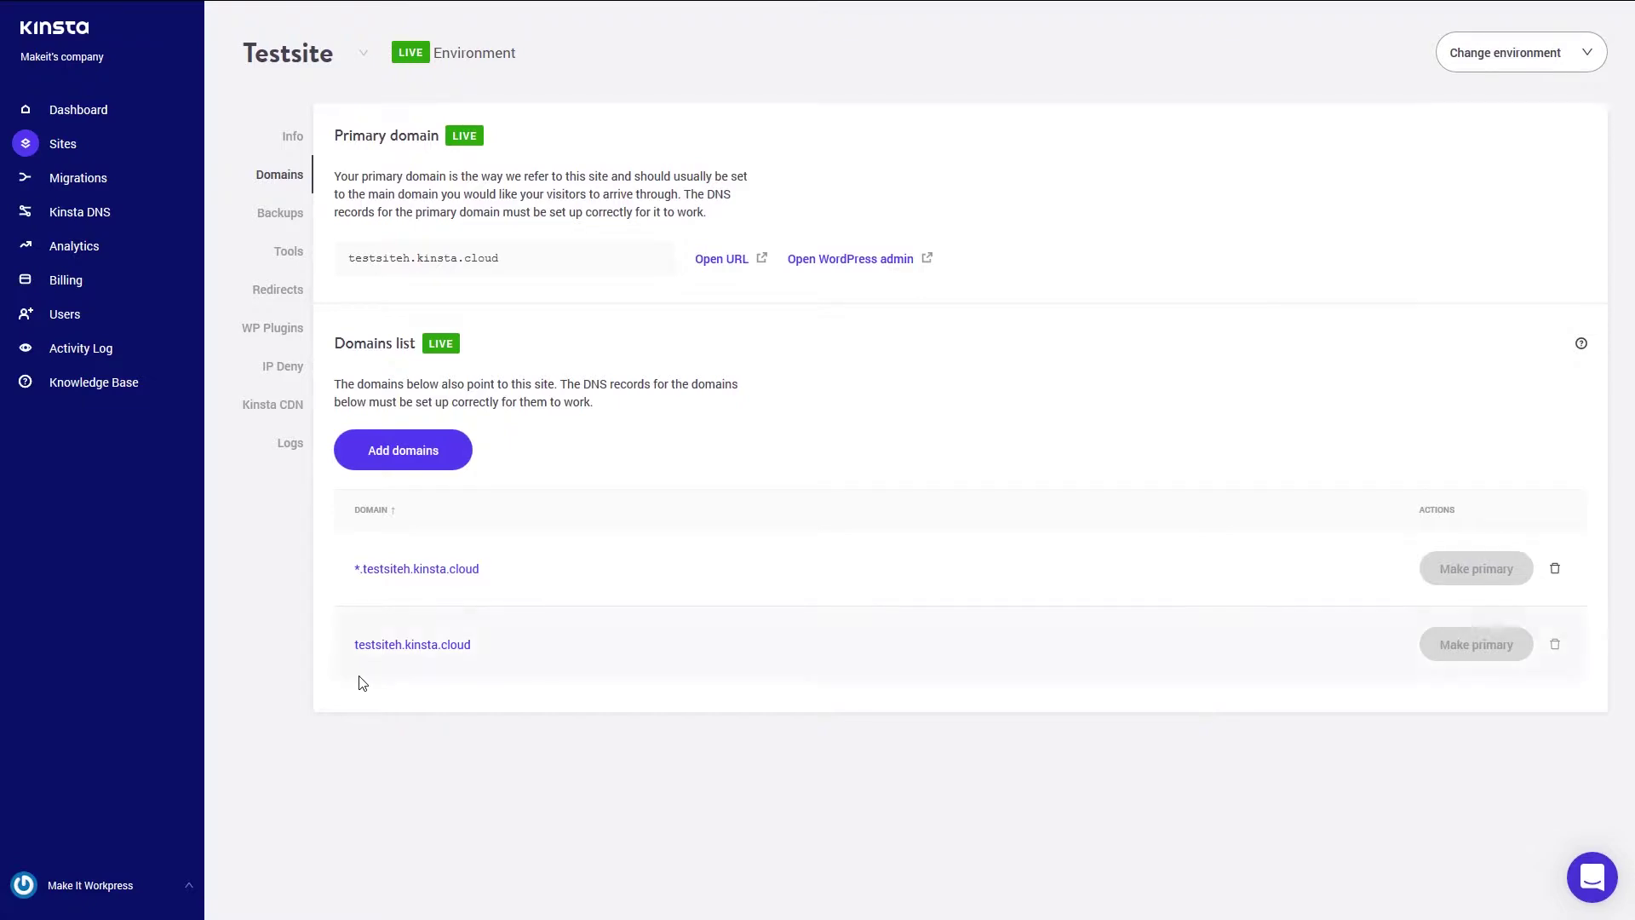
- Open the Add domains dialog for Testsite and cancel without adding any domain
{"action": "left_click", "coordinate": [408, 448]}
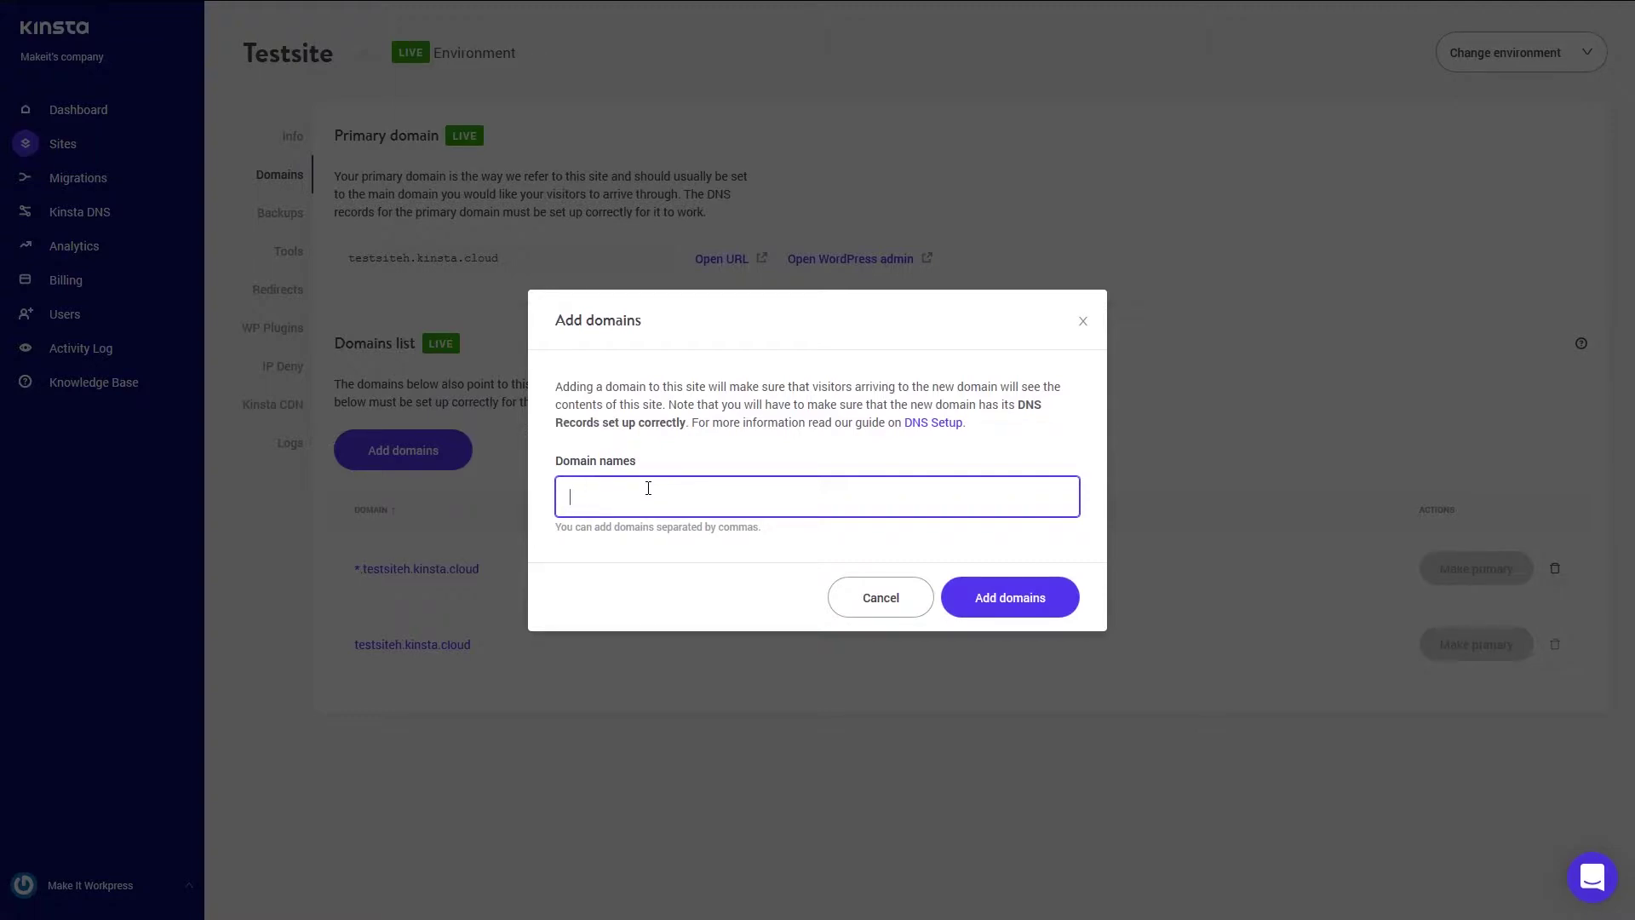
{"action": "left_click", "coordinate": [881, 597]}
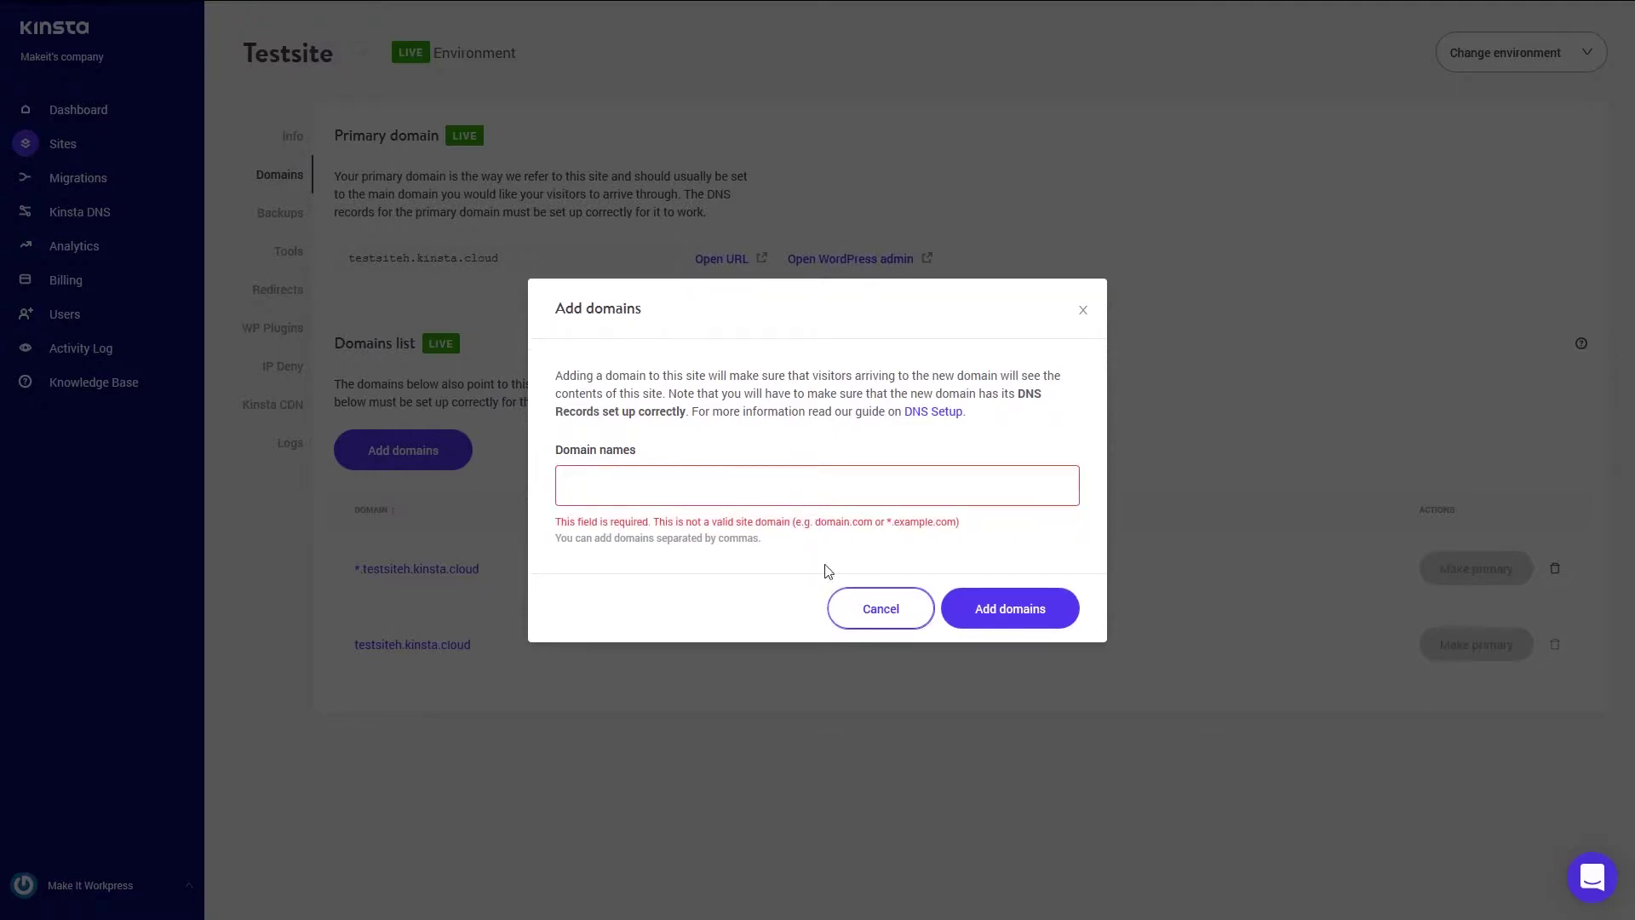
{"action": "left_click", "coordinate": [879, 608]}
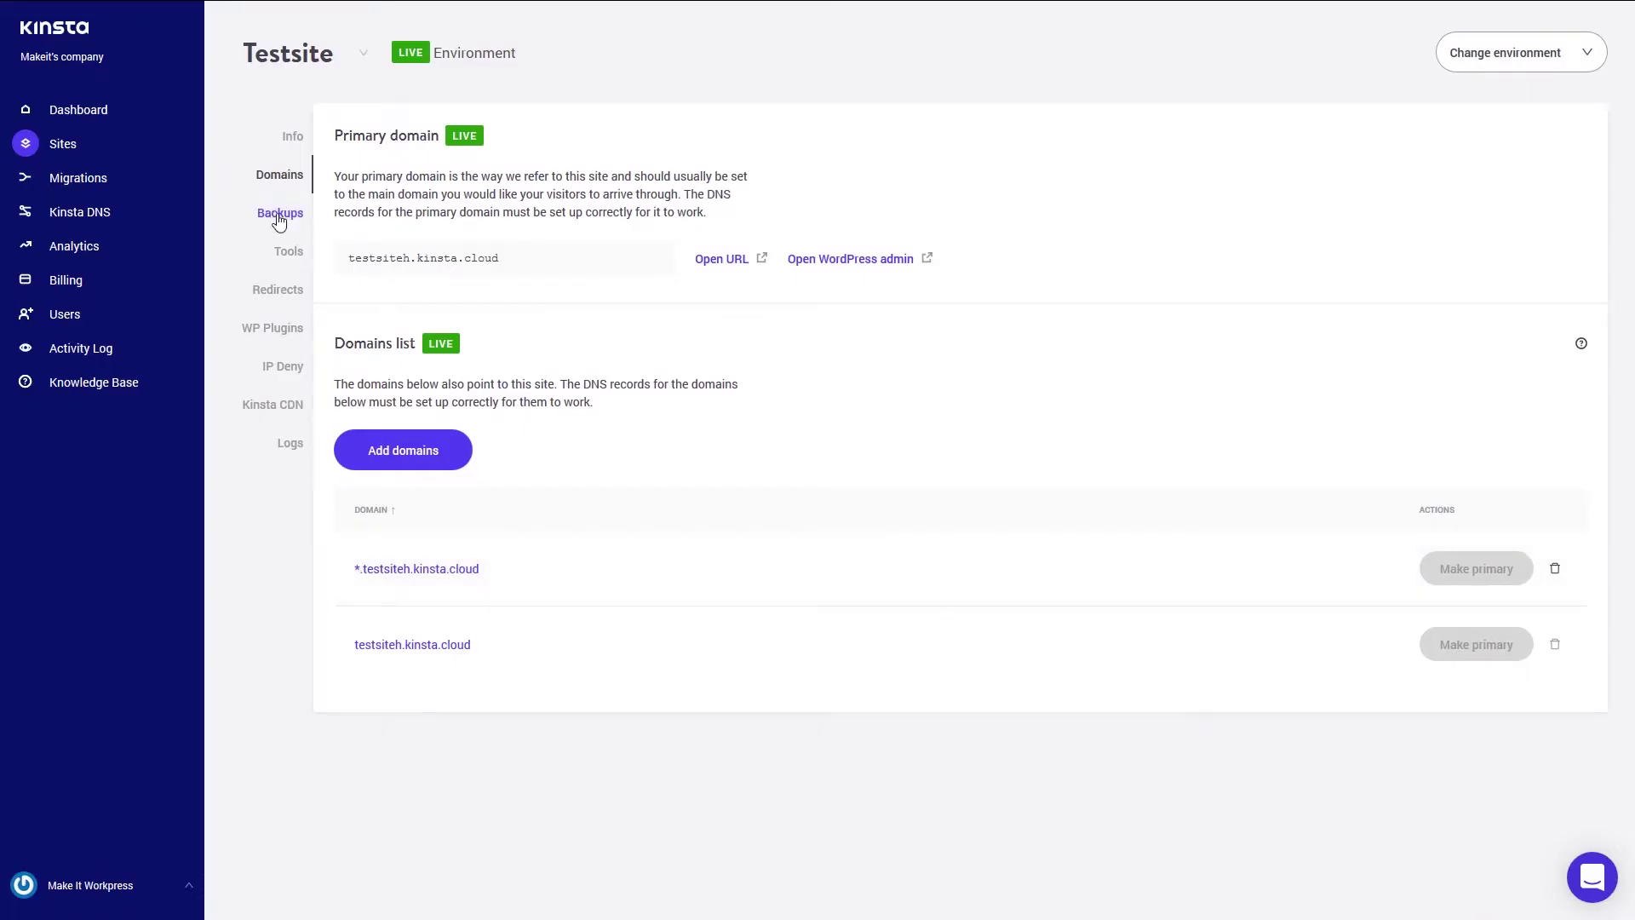
- View Testsite's backups in the Hourly, Manual, System generated and Download tabs
{"action": "left_click", "coordinate": [280, 217]}
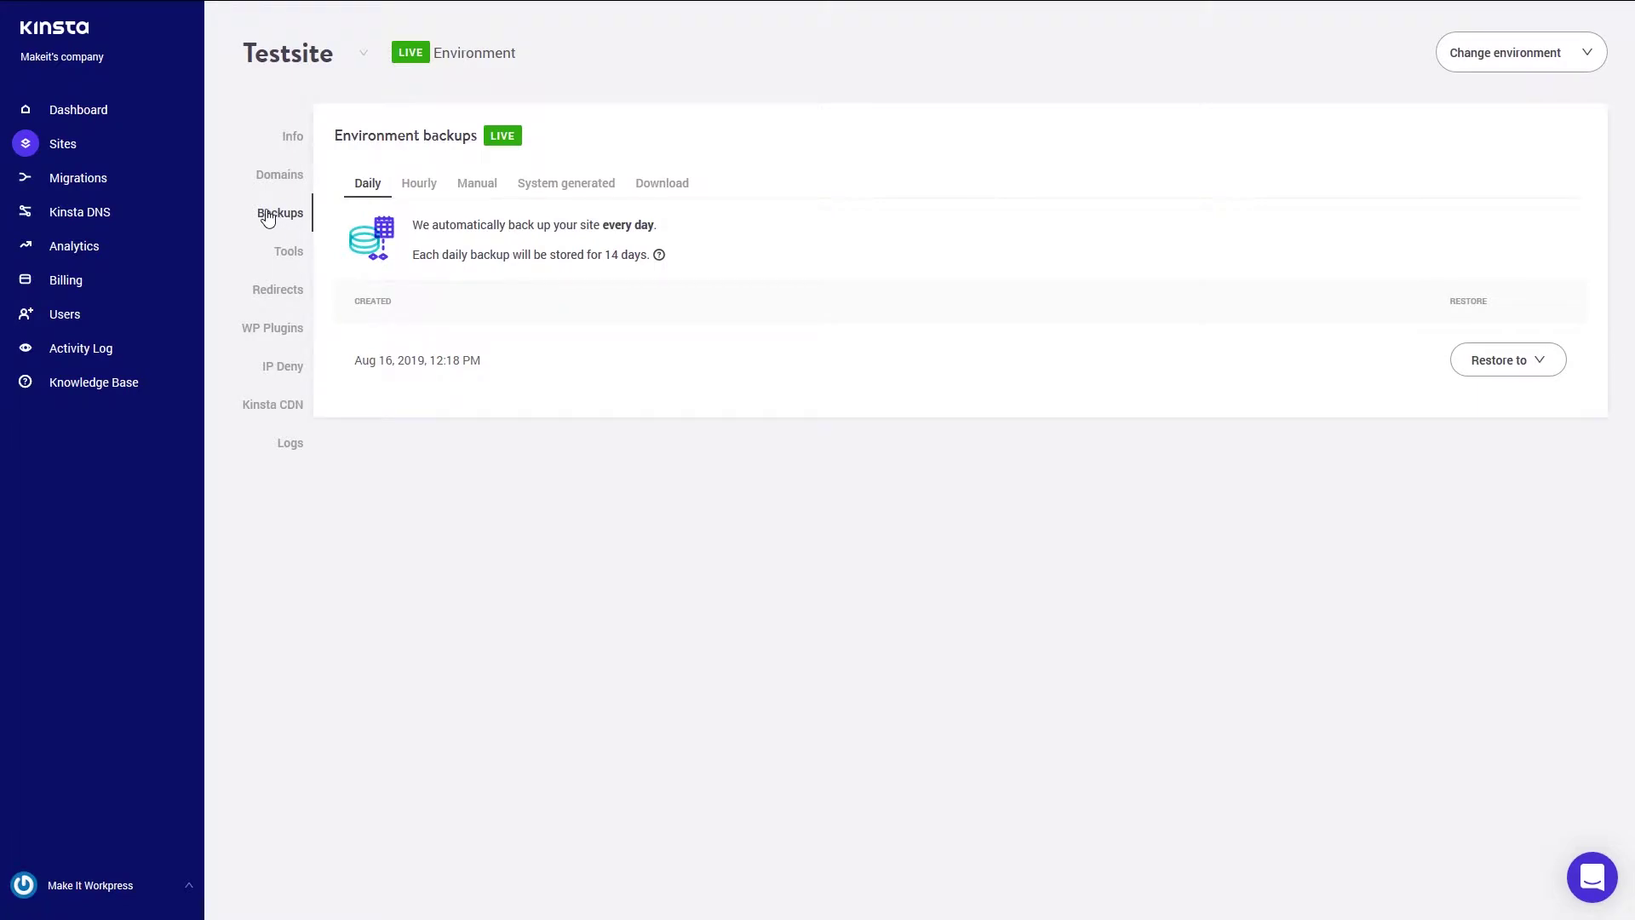
{"action": "left_click", "coordinate": [407, 194]}
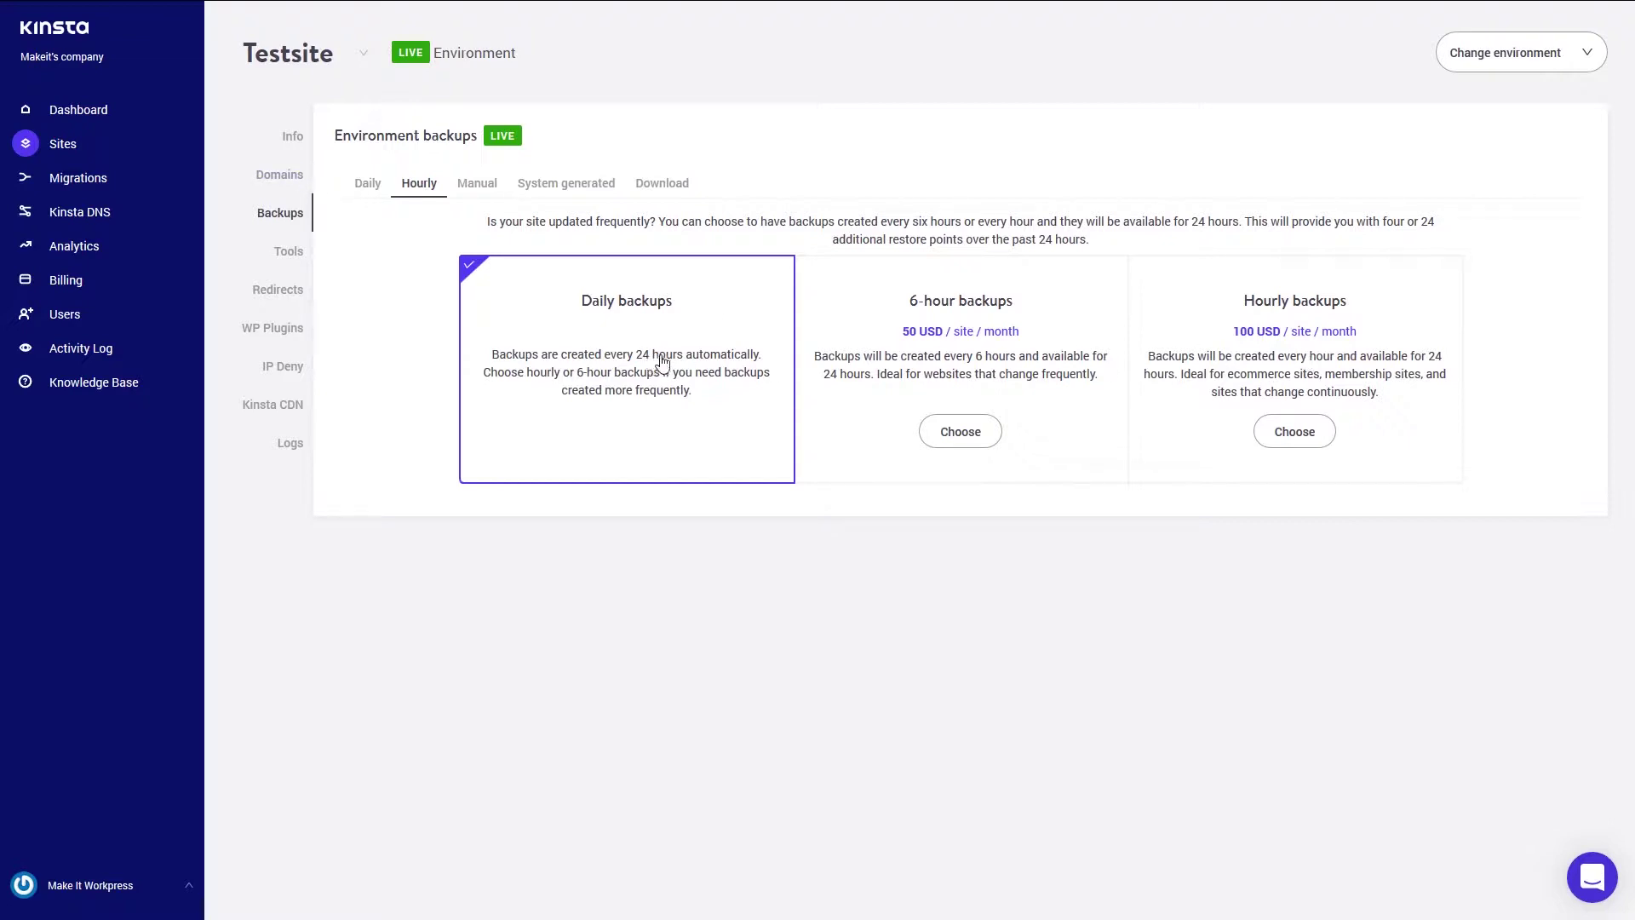
{"action": "left_click", "coordinate": [479, 186]}
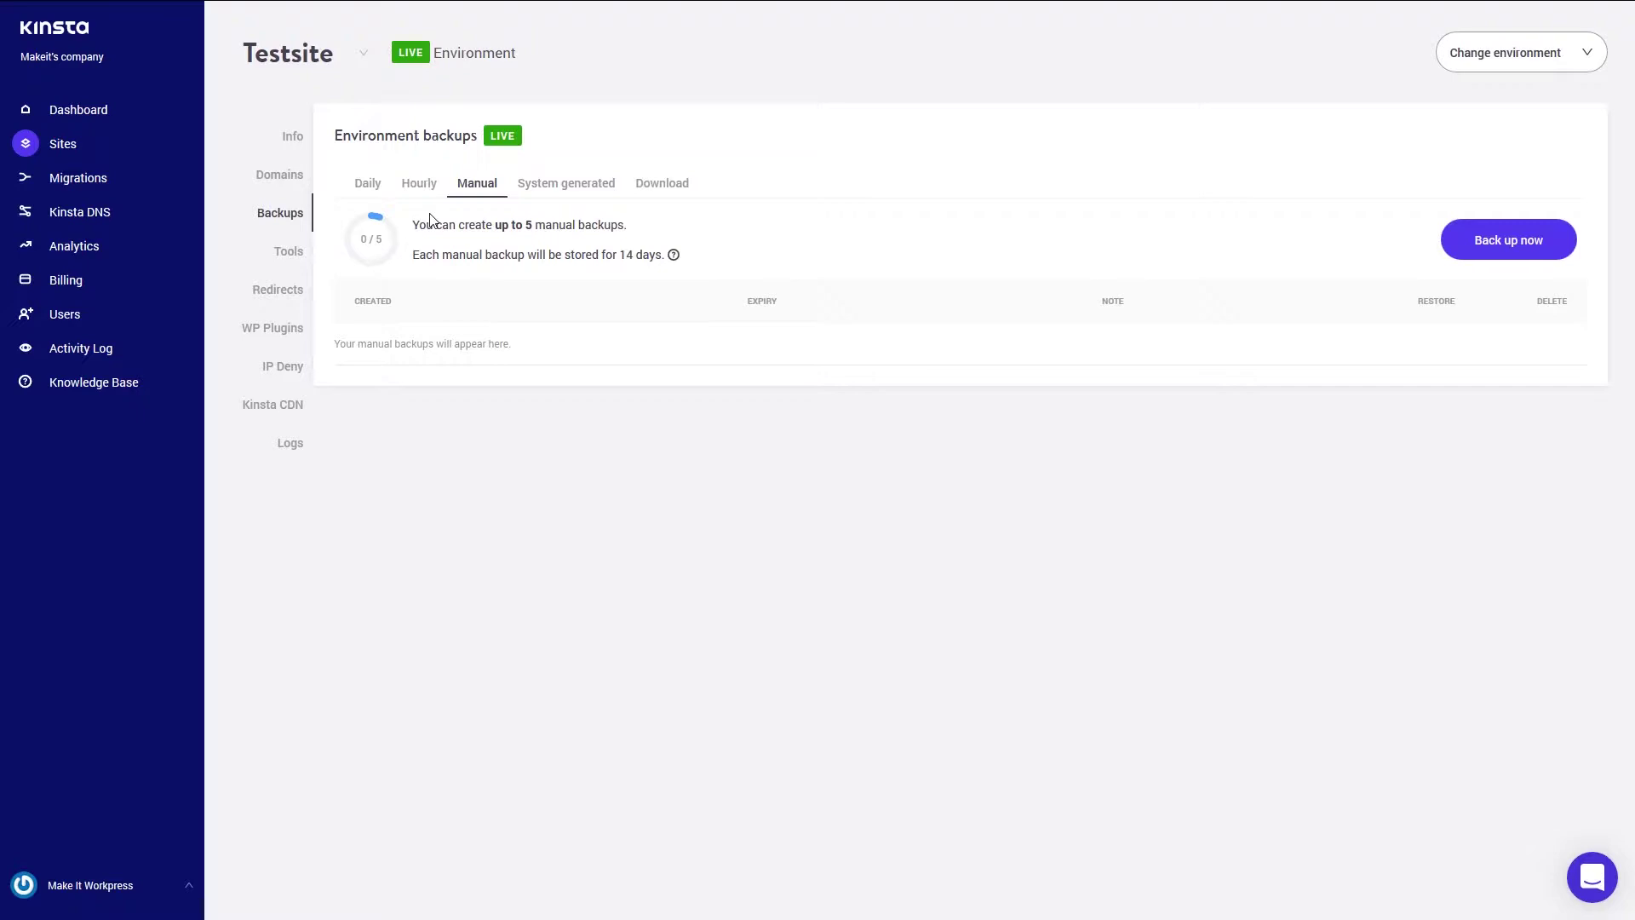
{"action": "left_click", "coordinate": [579, 180]}
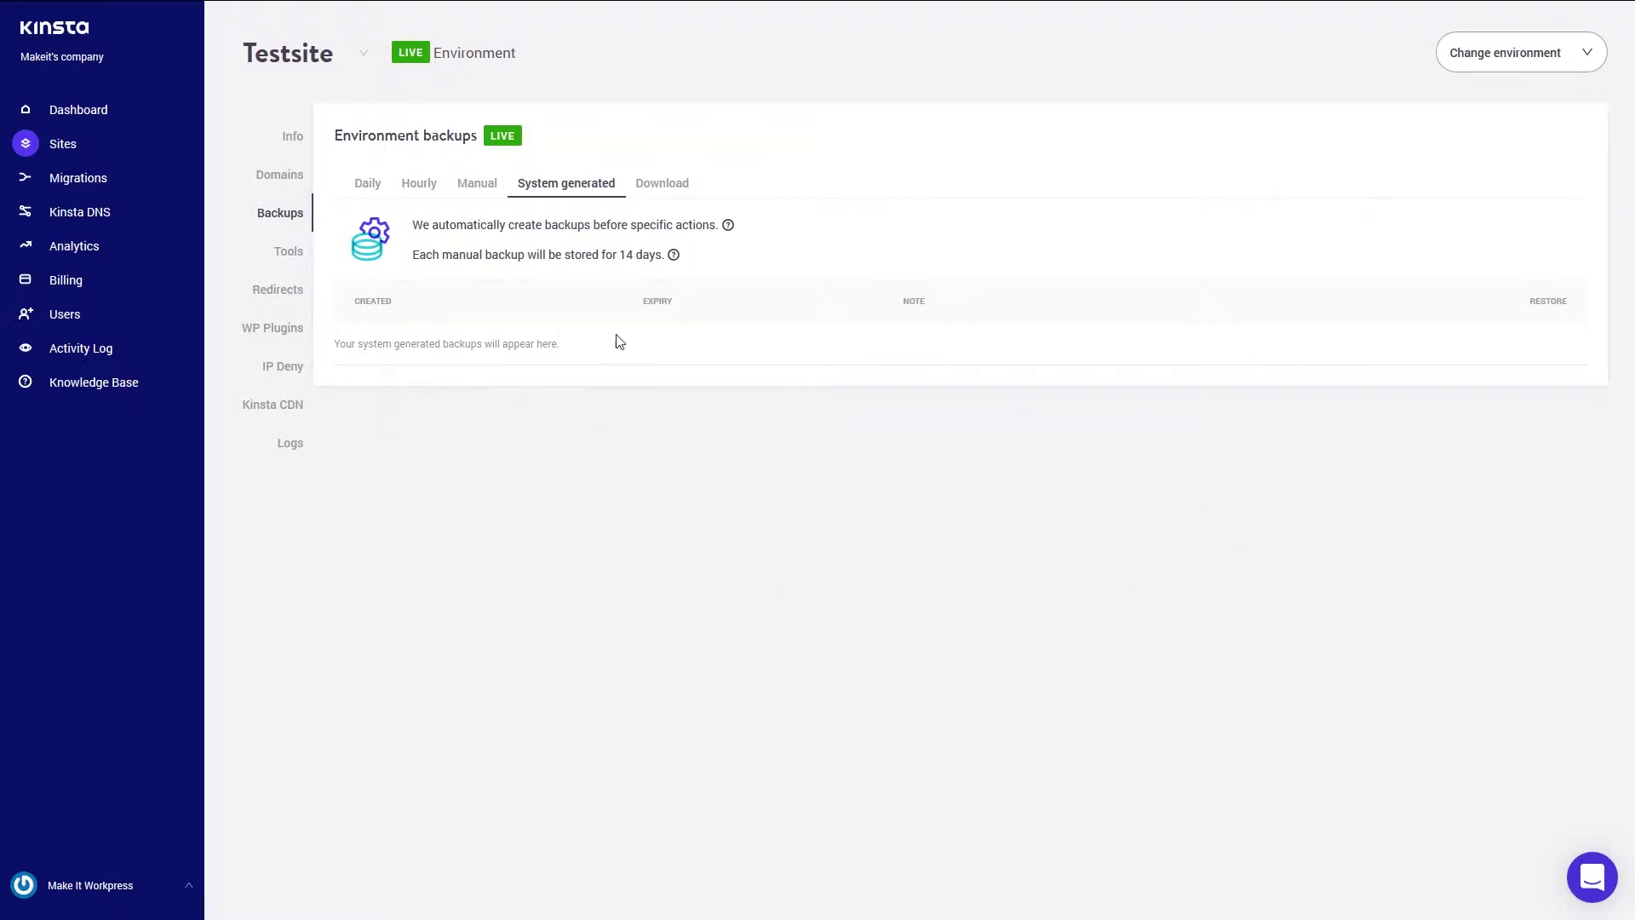
{"action": "left_click", "coordinate": [679, 184]}
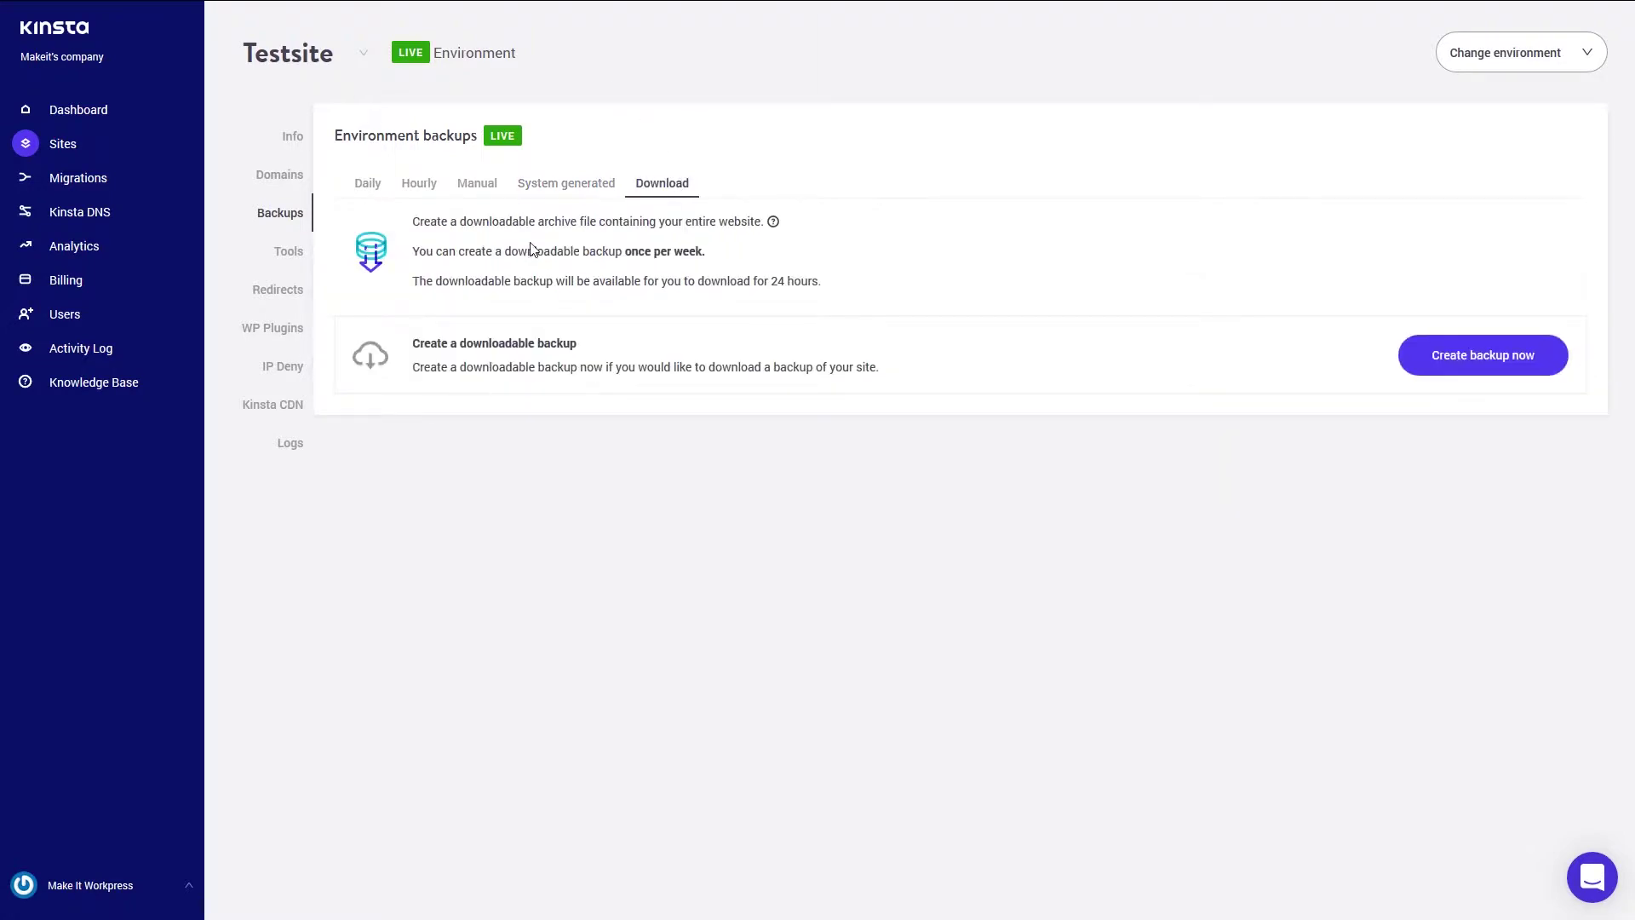
- Create a manual backup noted 'Manual Back up', then check its Restore to options
{"action": "left_click", "coordinate": [474, 200]}
{"action": "left_click", "coordinate": [1462, 256]}
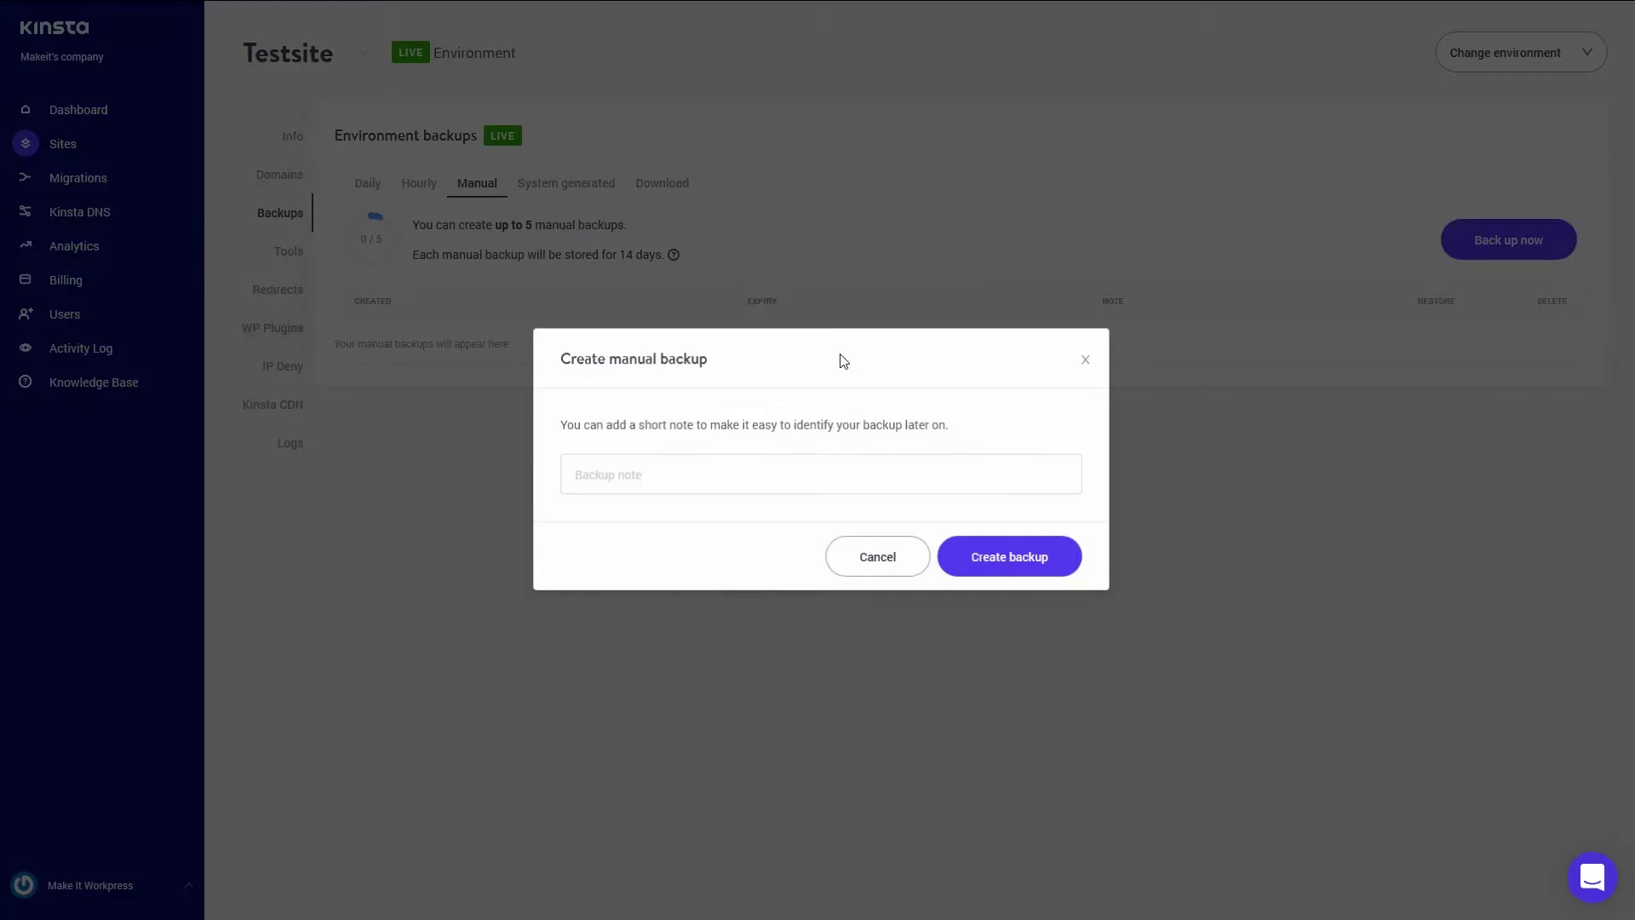
{"action": "left_click", "coordinate": [704, 471]}
{"action": "type", "text": "Manual Ba"}
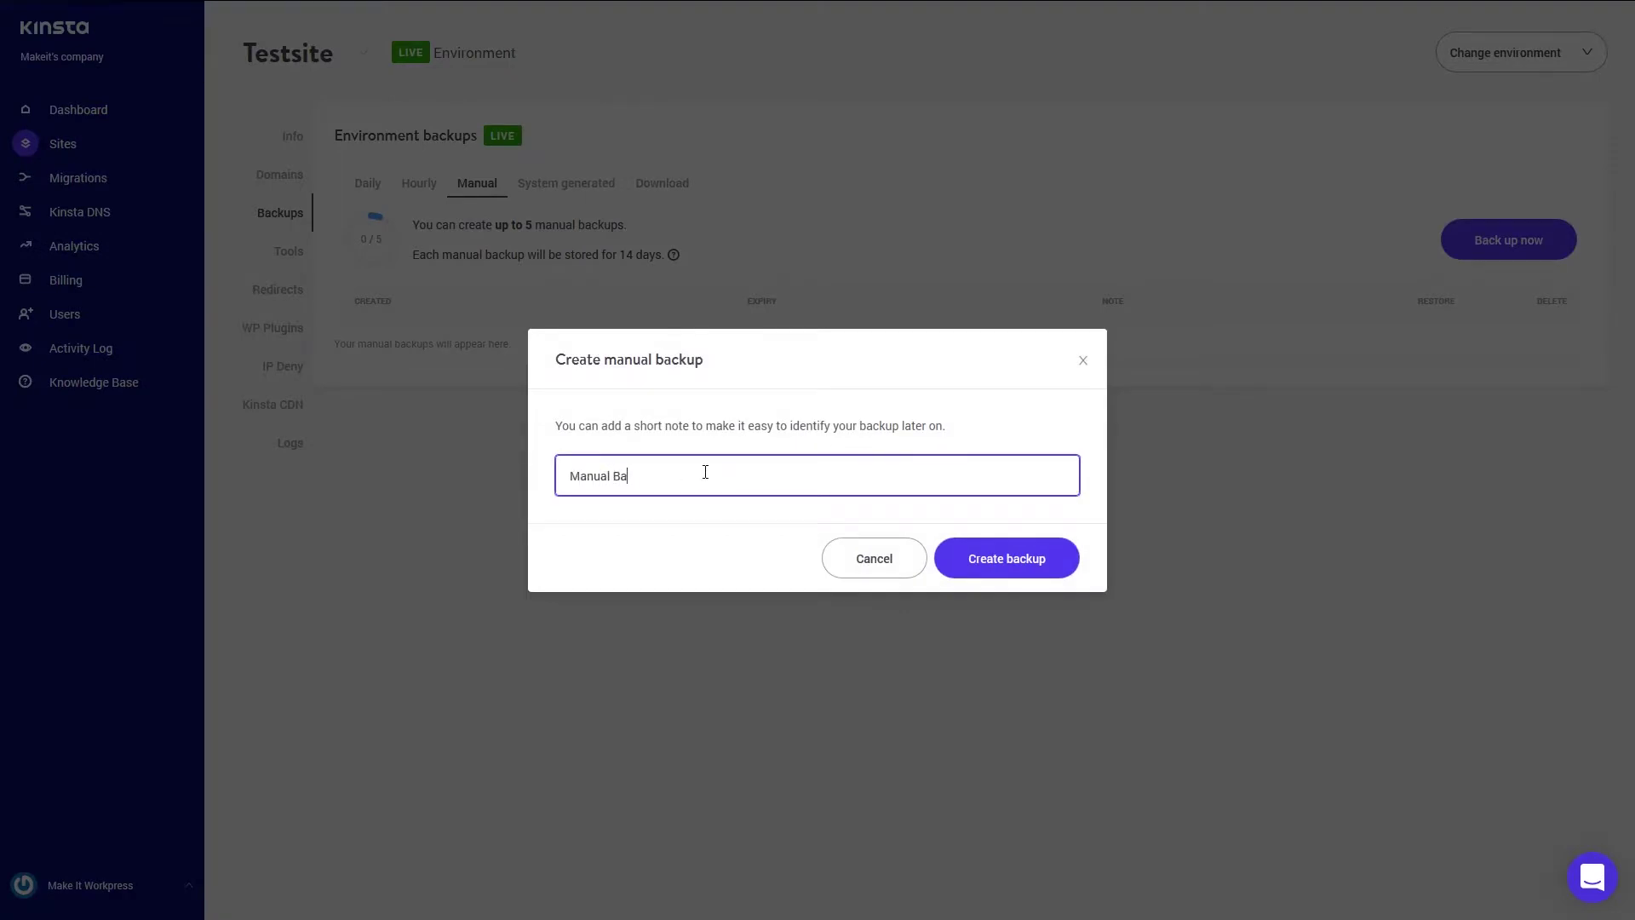
{"action": "type", "text": "ck up"}
{"action": "left_click", "coordinate": [1034, 572]}
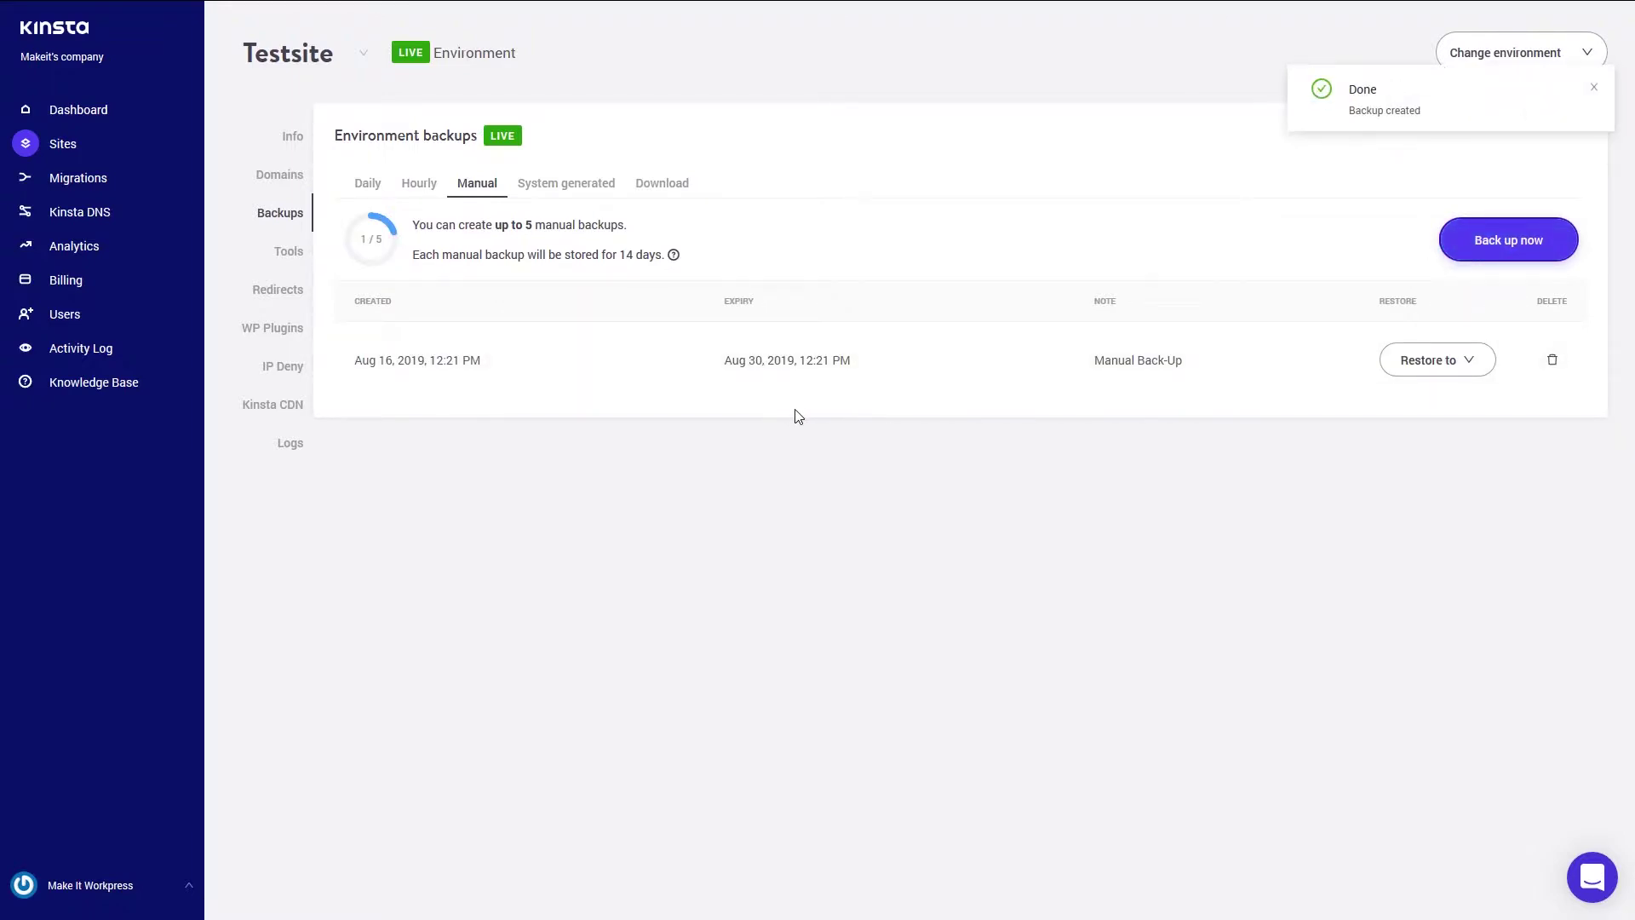
{"action": "left_click", "coordinate": [1490, 359]}
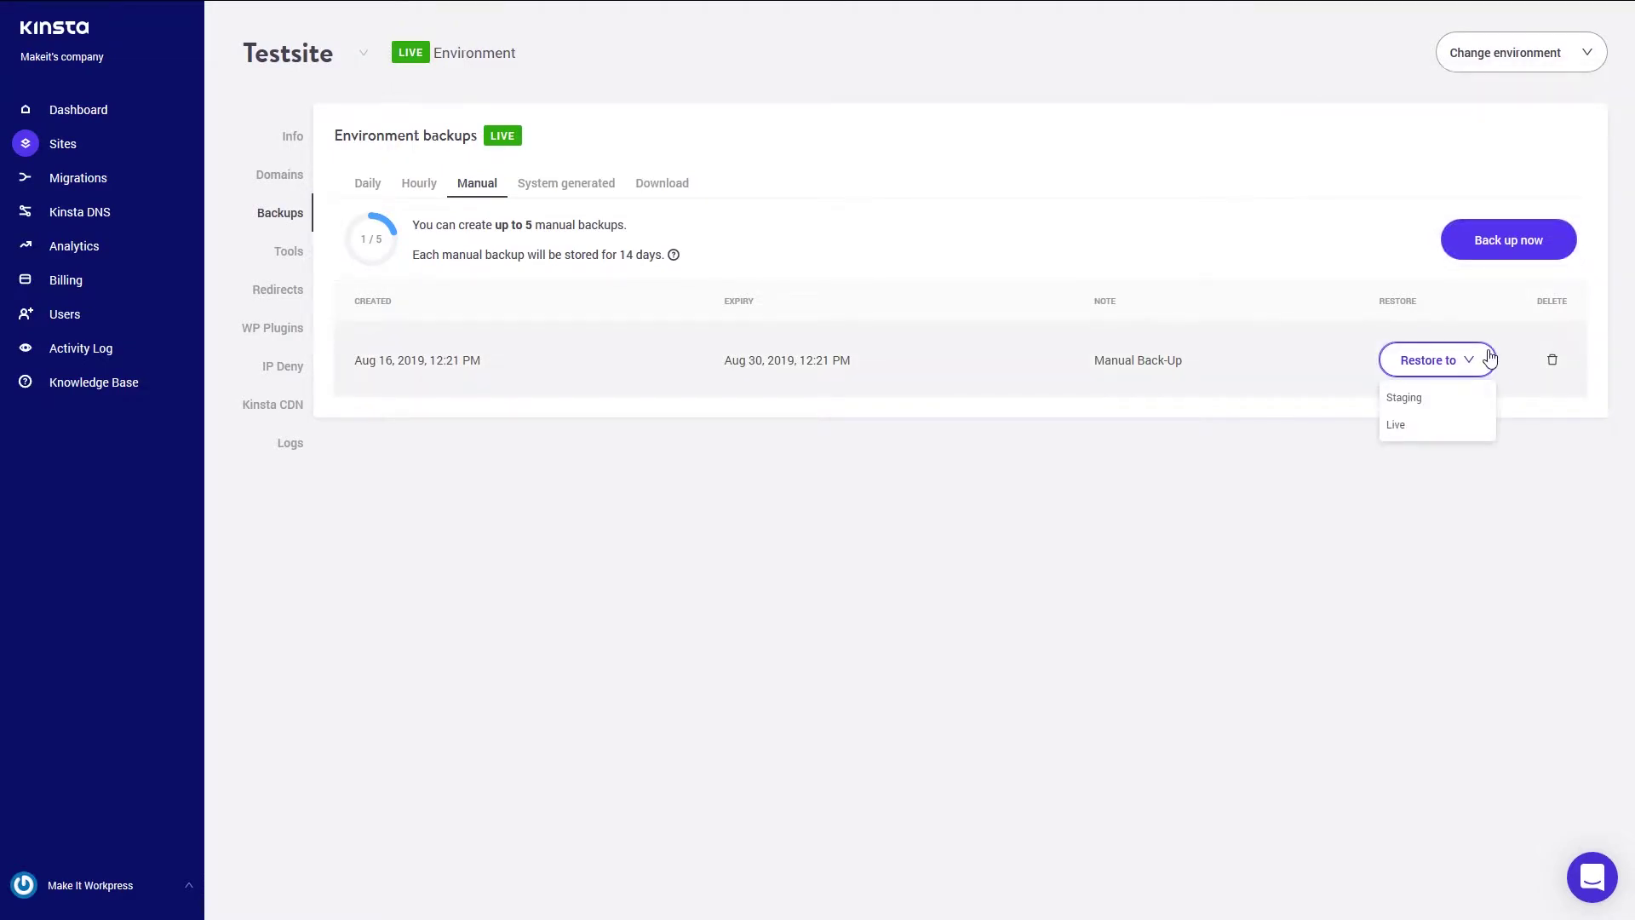
{"action": "left_click", "coordinate": [1453, 365]}
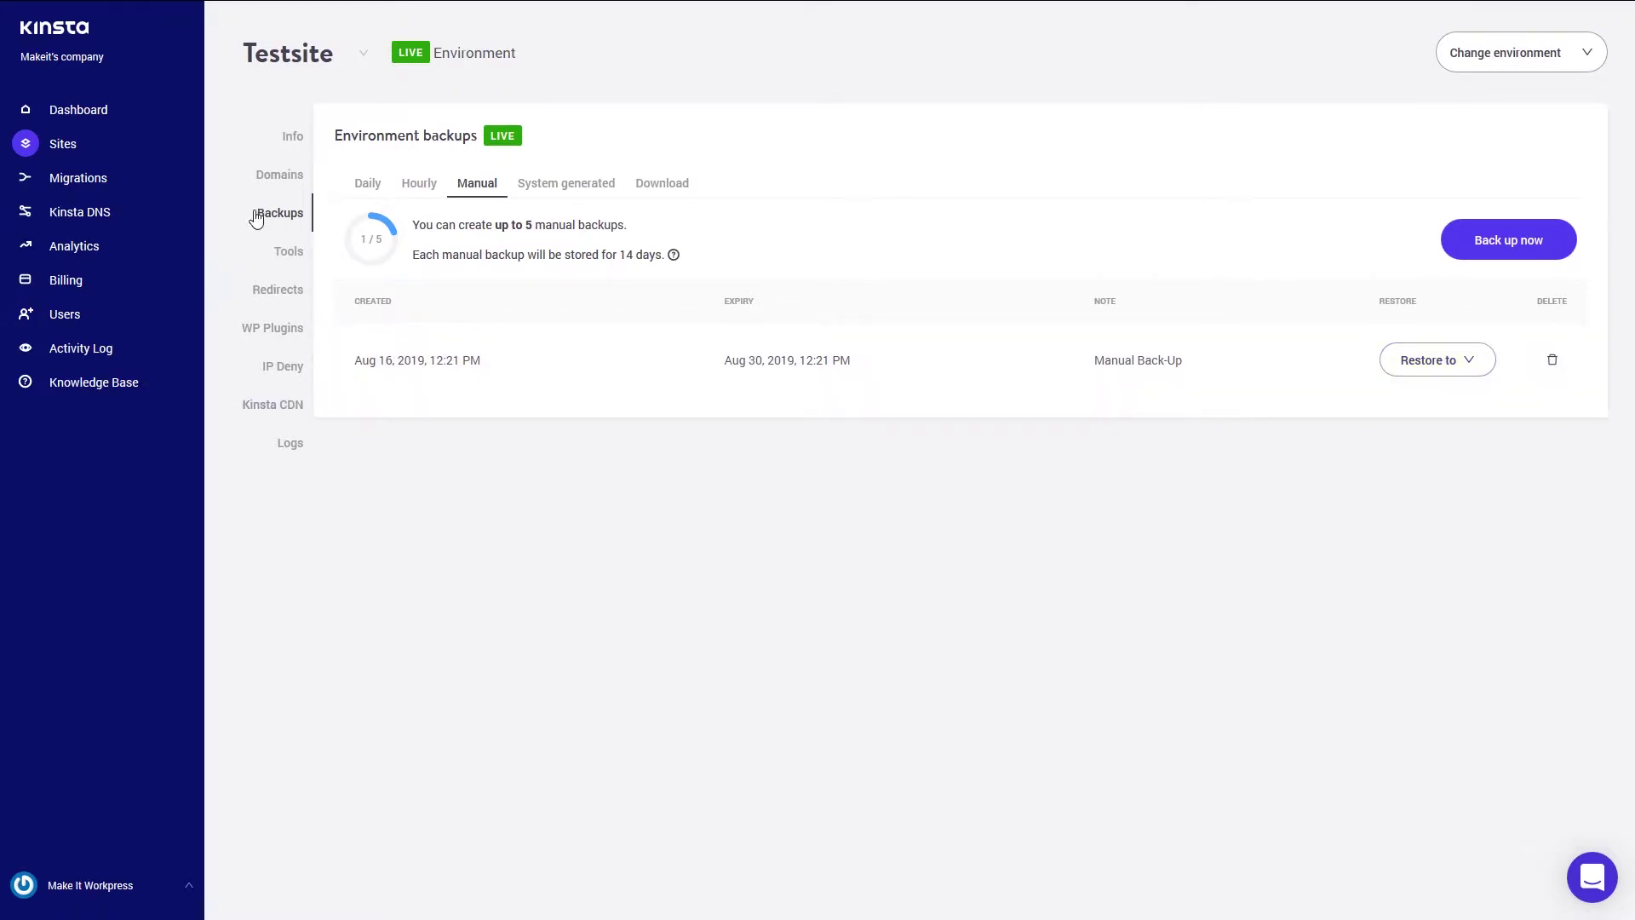
{"action": "left_click", "coordinate": [364, 53]}
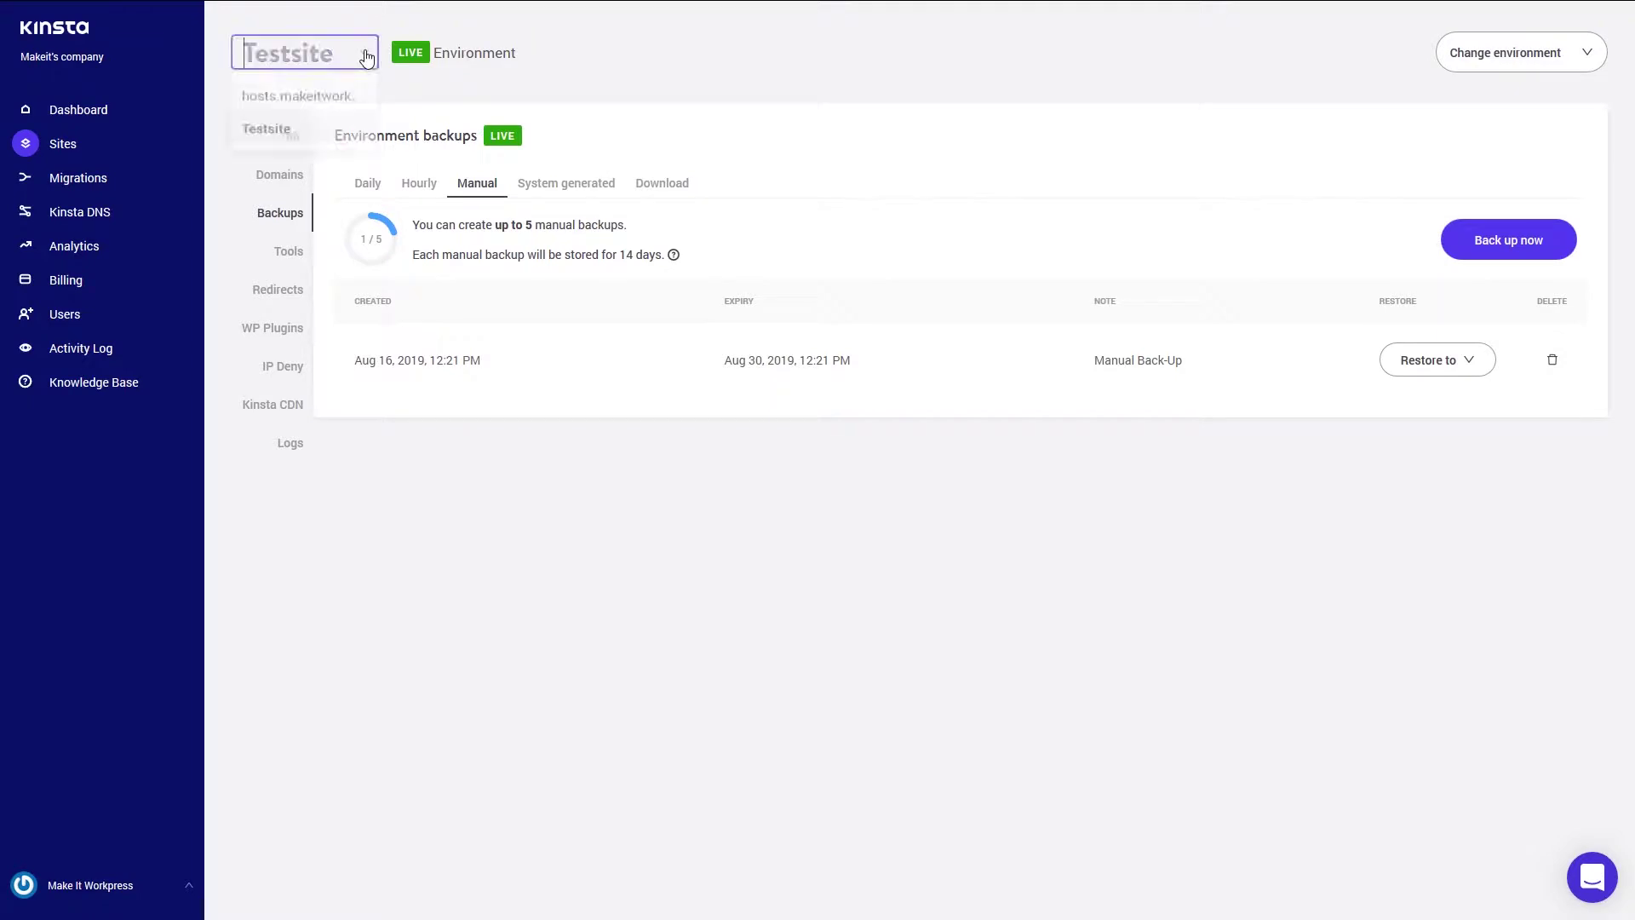
{"action": "left_click", "coordinate": [266, 136]}
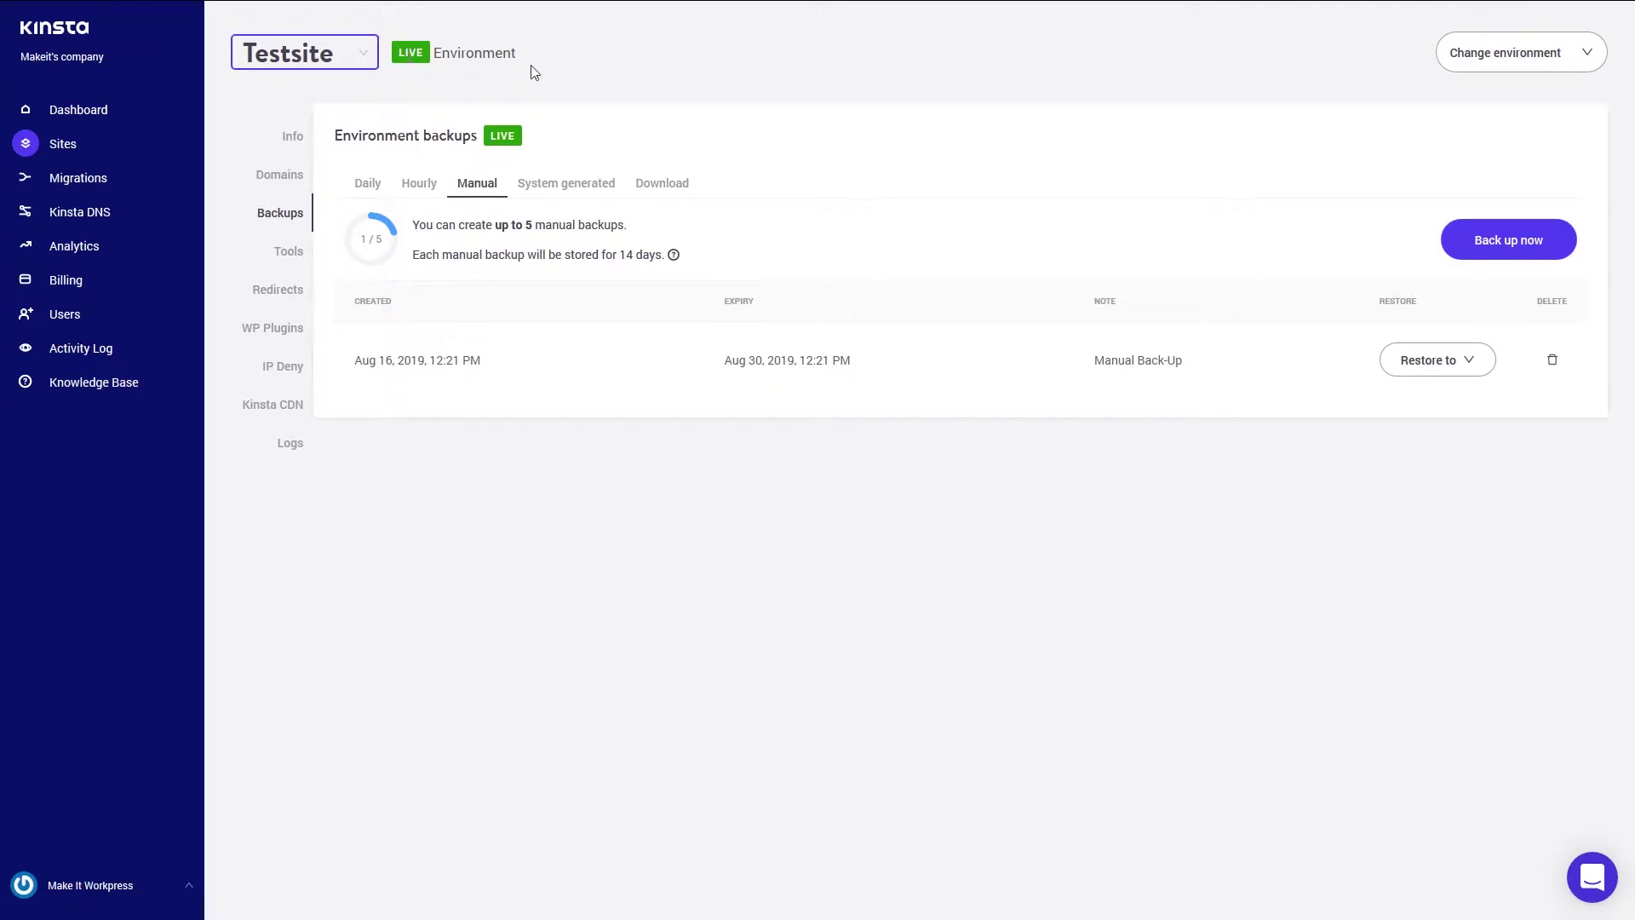
{"action": "left_click", "coordinate": [1607, 57]}
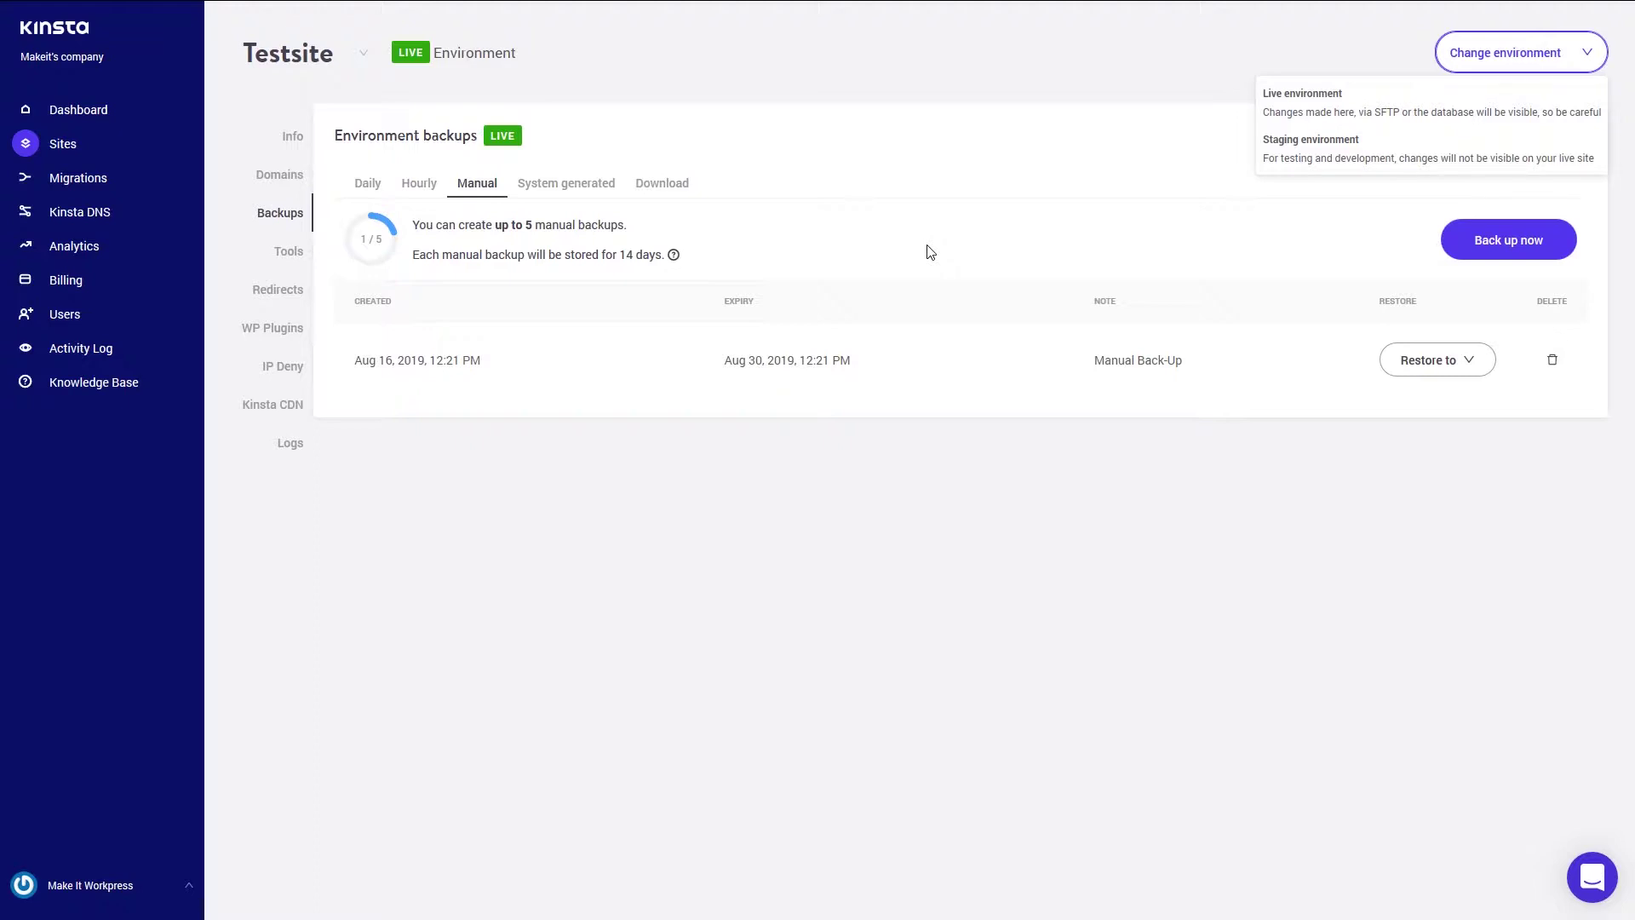
{"action": "left_click", "coordinate": [777, 699]}
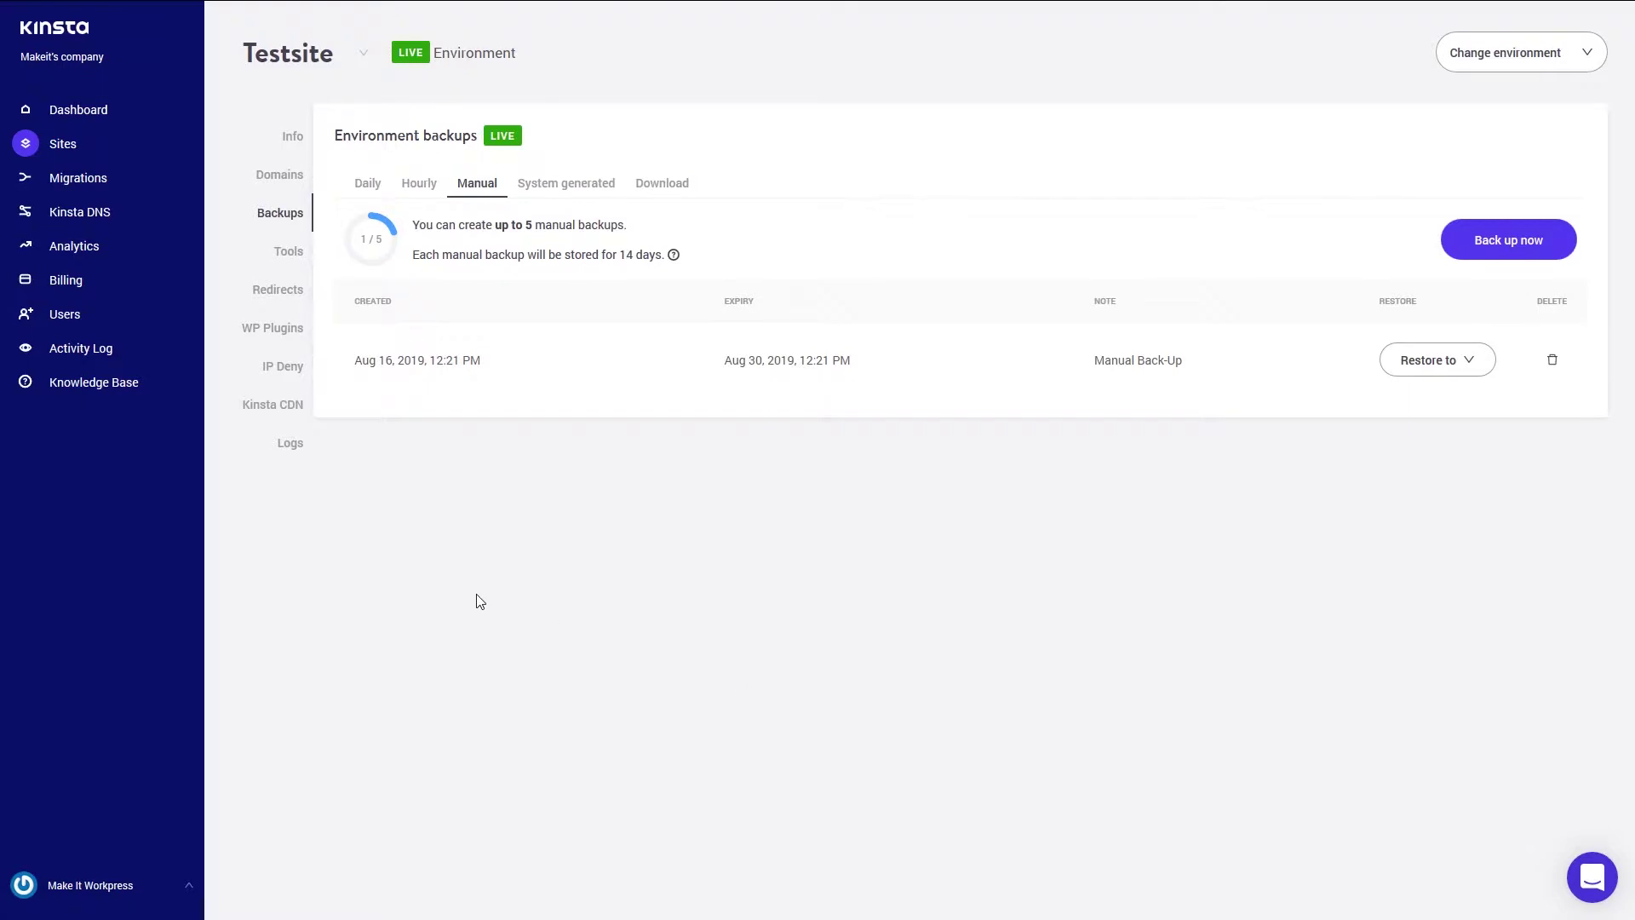
- Open Testsite's Tools page with cache, SSL, PHP engine and search-and-replace tools
{"action": "left_click", "coordinate": [286, 253]}
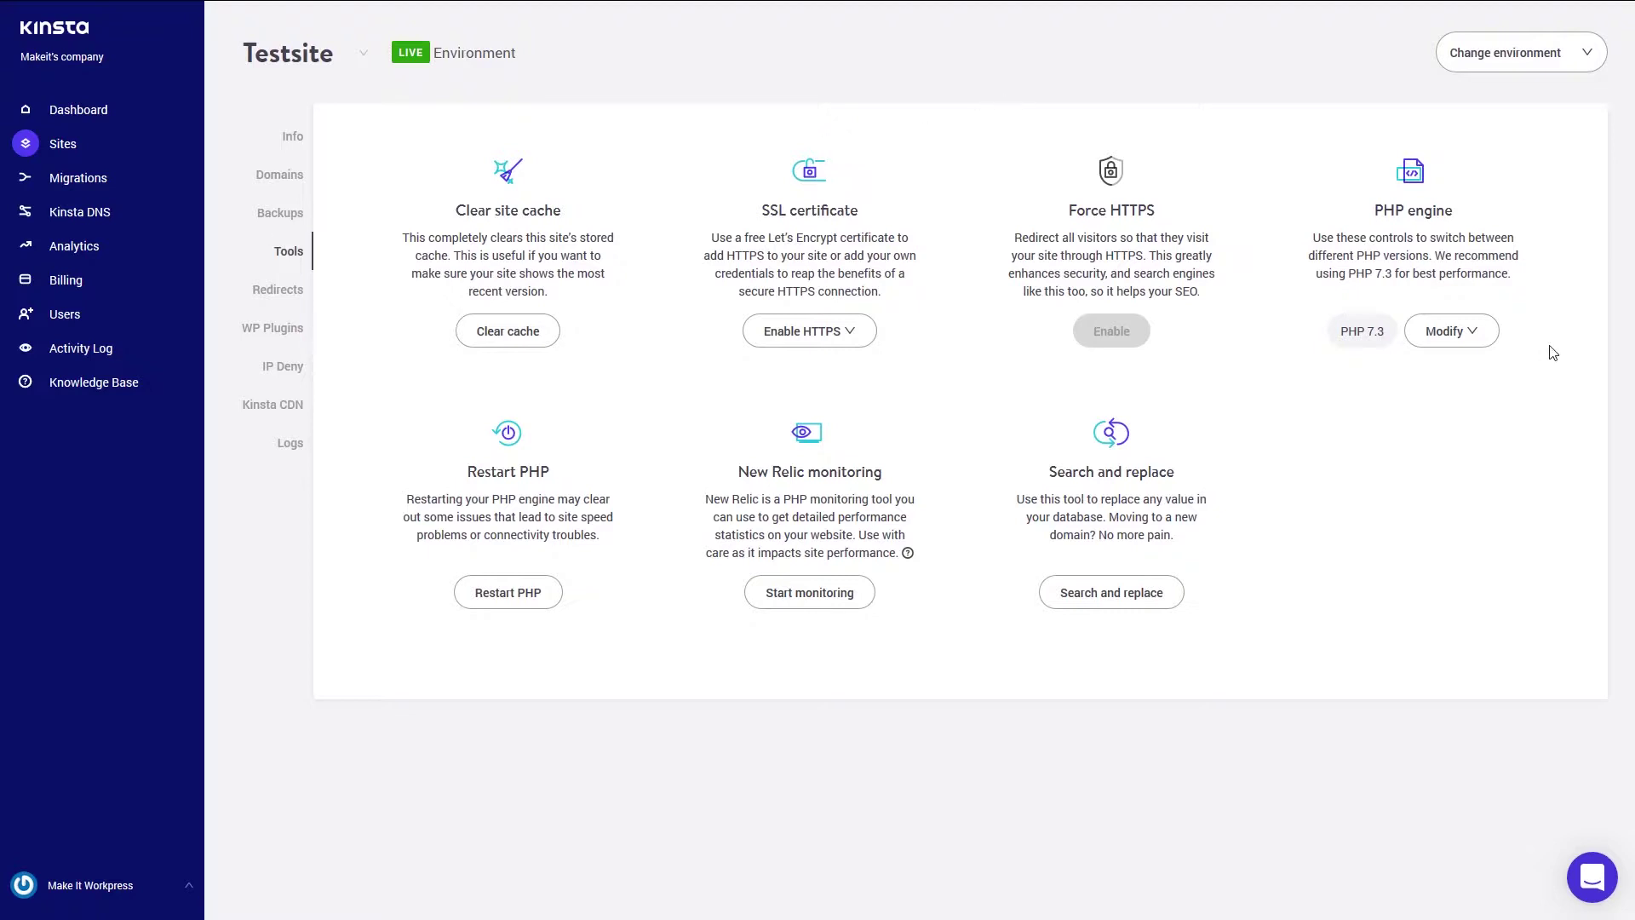
{"action": "left_click", "coordinate": [1476, 337]}
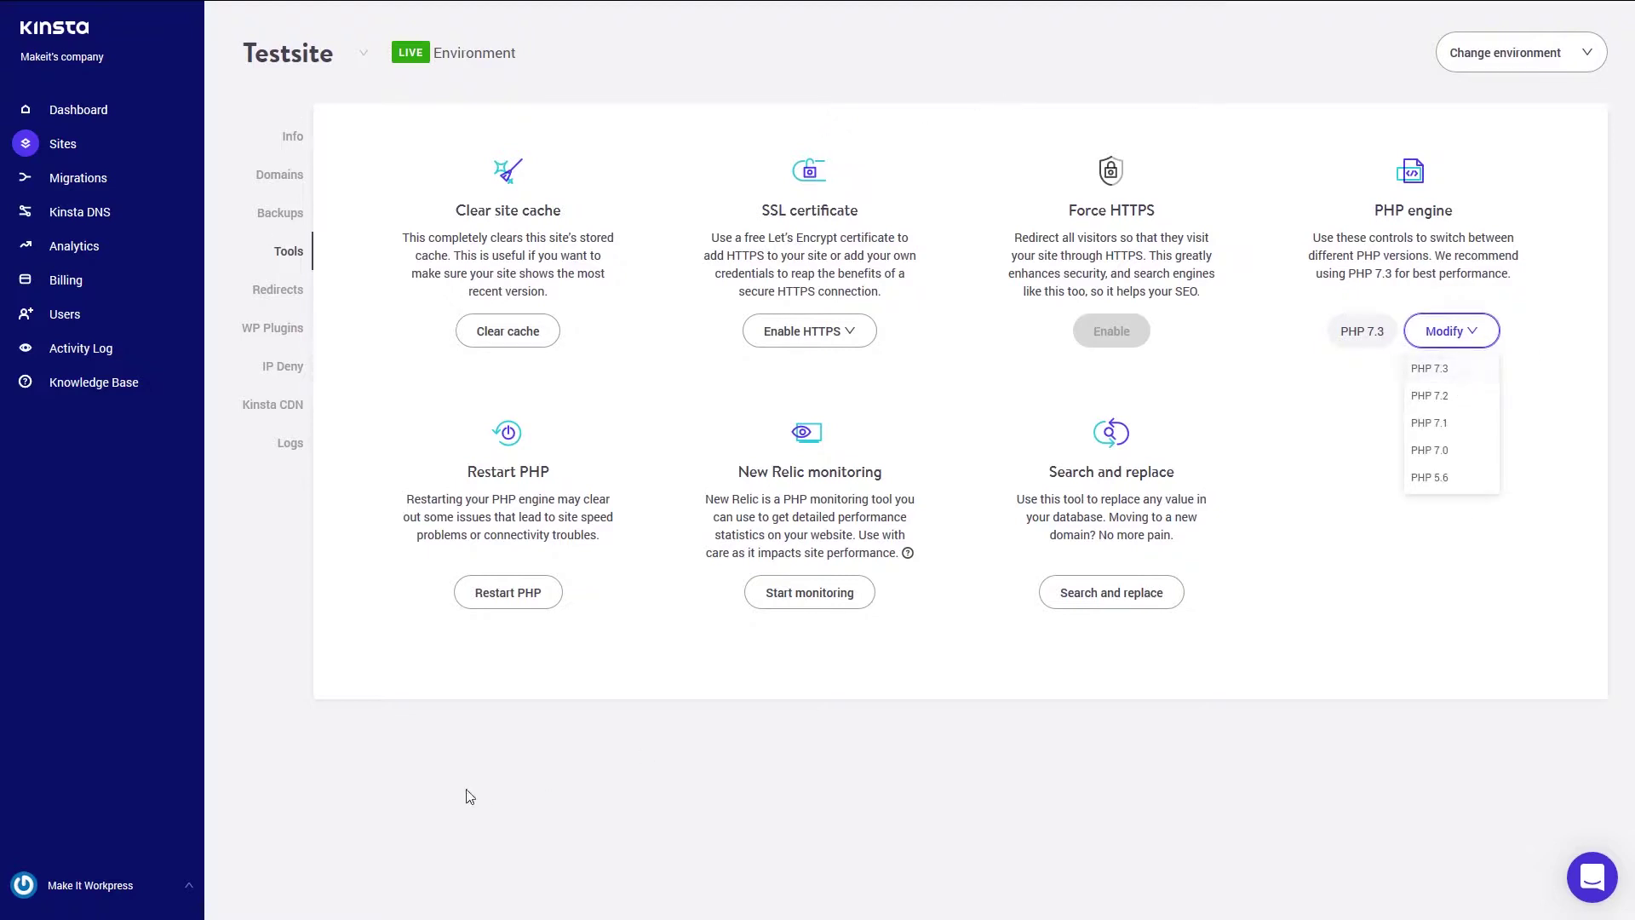
{"action": "left_click", "coordinate": [549, 799]}
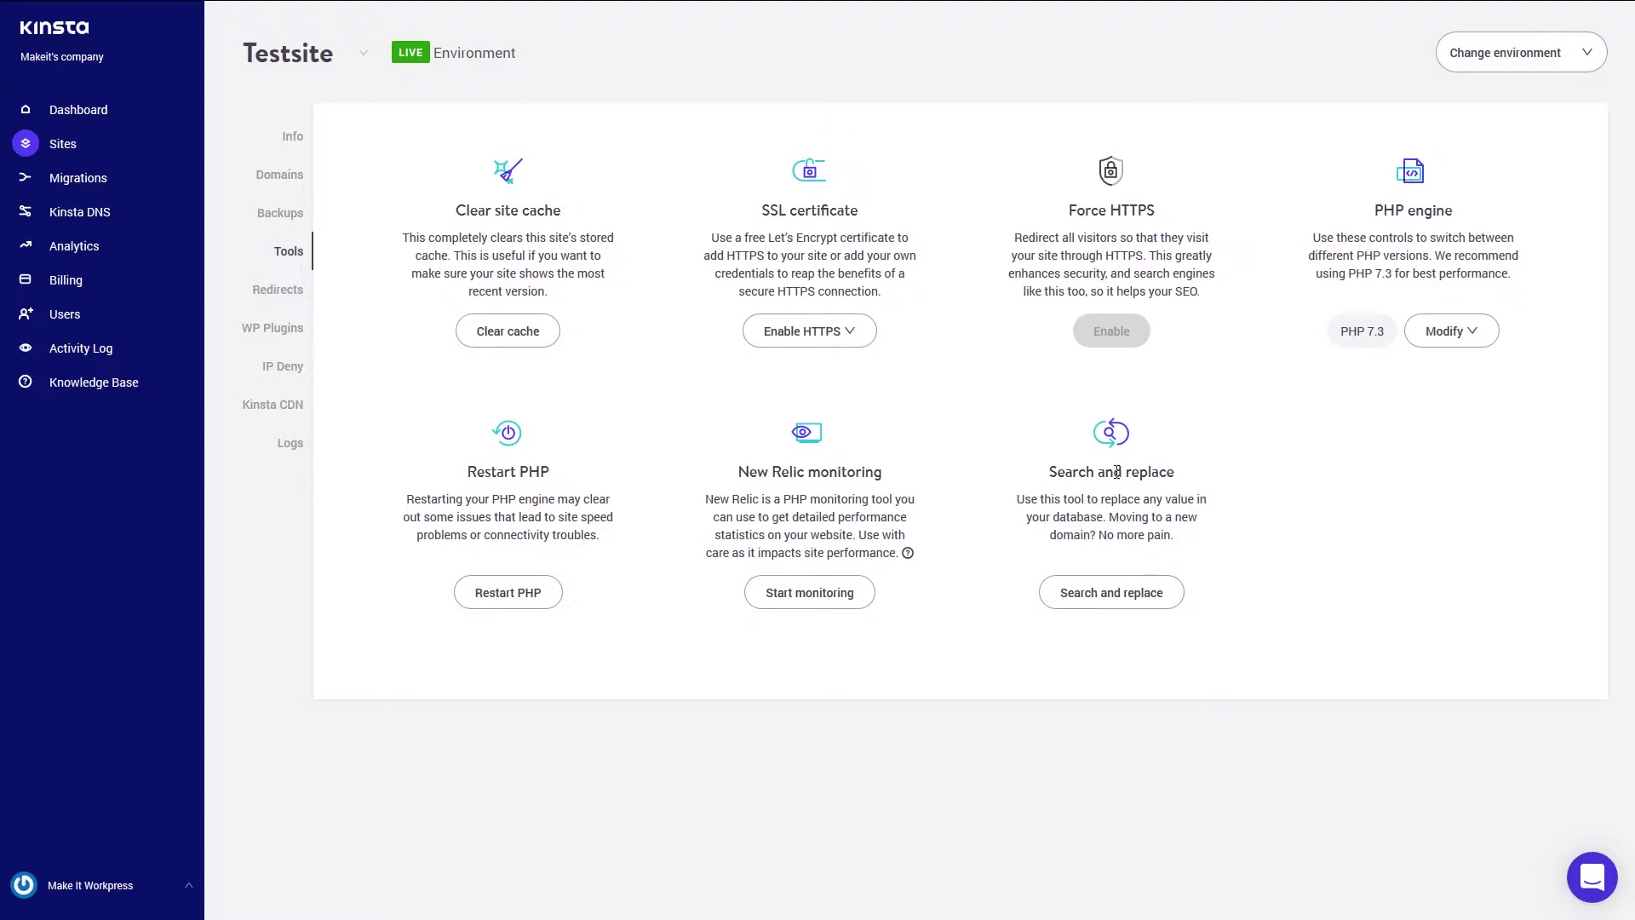
- Run a dry-run search and replace of 'Hello world' with 'Hello universe'
{"action": "left_click", "coordinate": [1082, 594]}
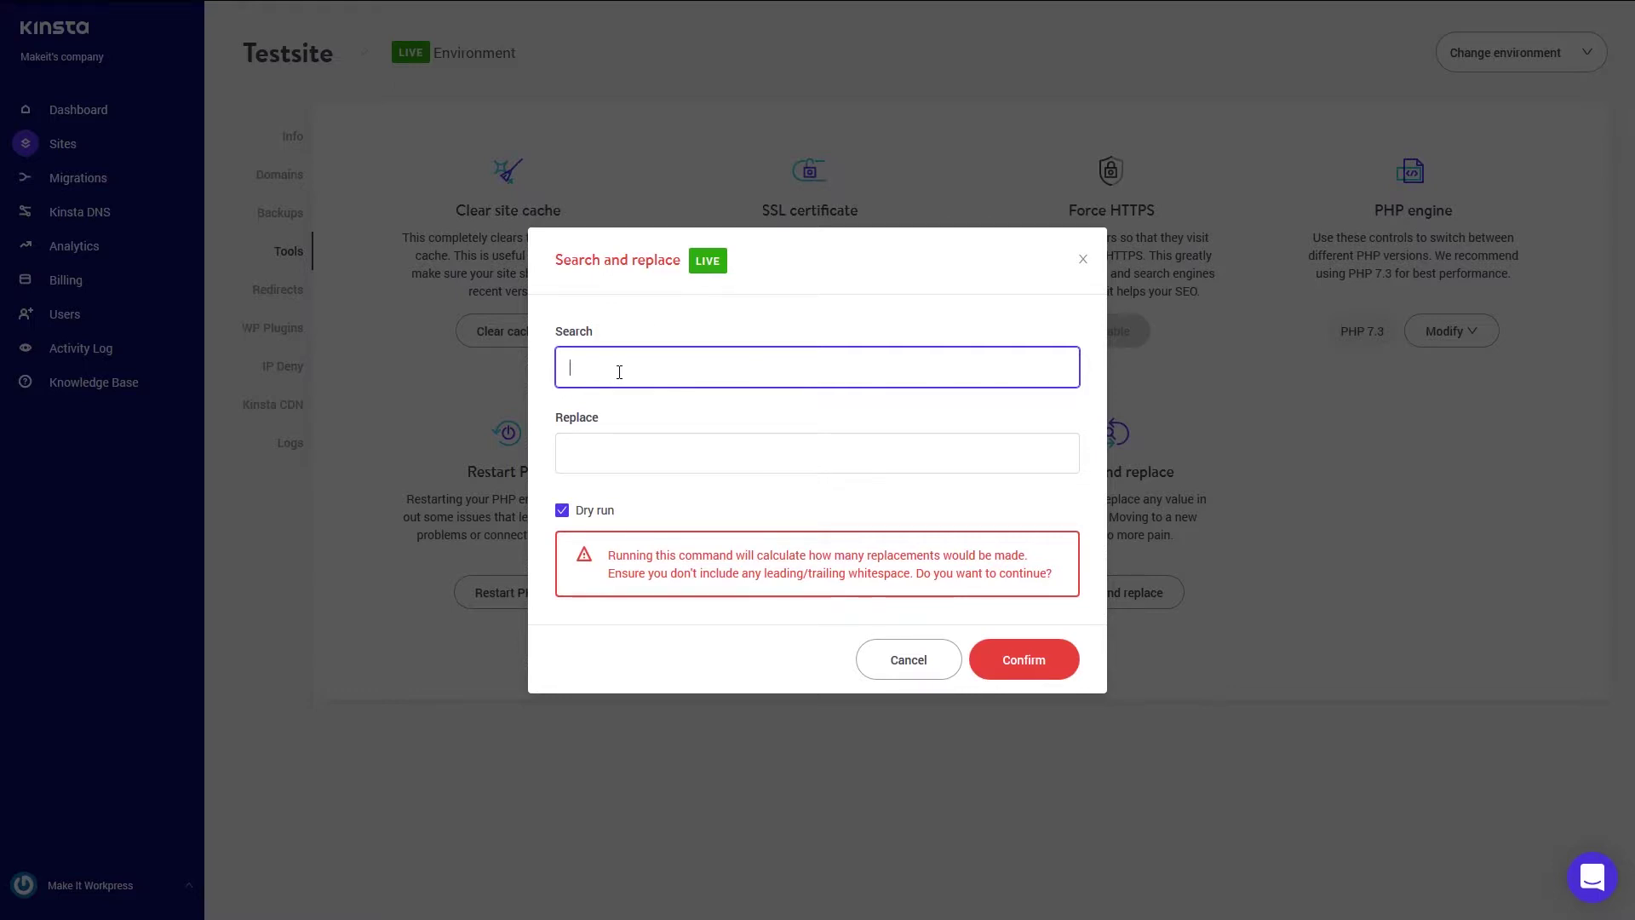
{"action": "type", "text": "Hello world"}
{"action": "left_click", "coordinate": [610, 444]}
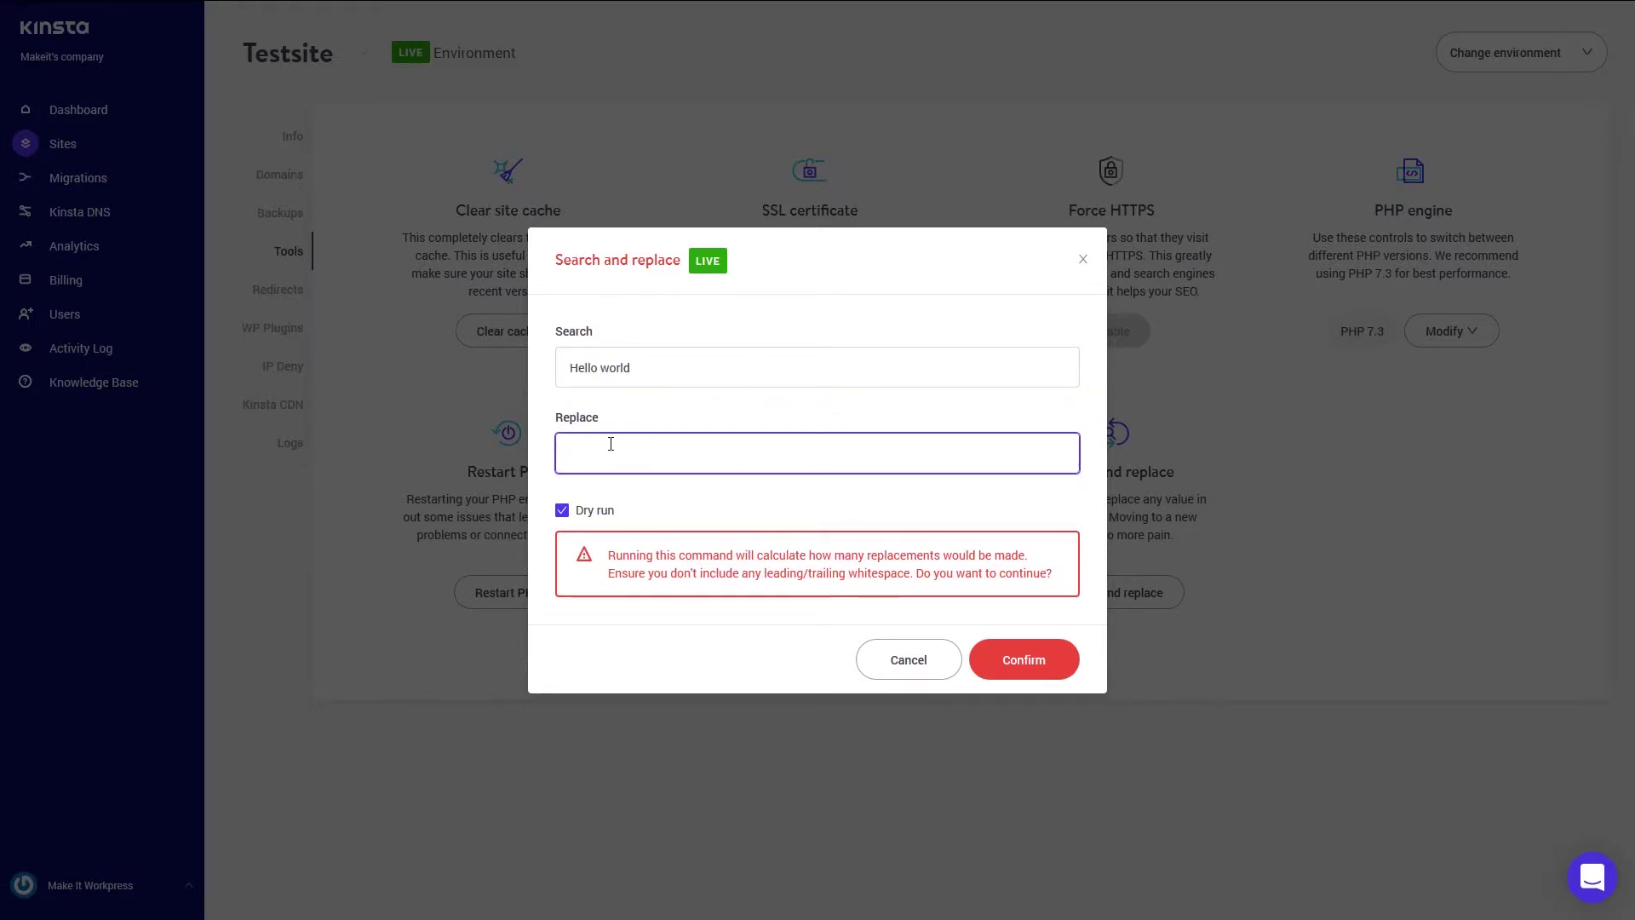
{"action": "type", "text": "Hello unverise"}
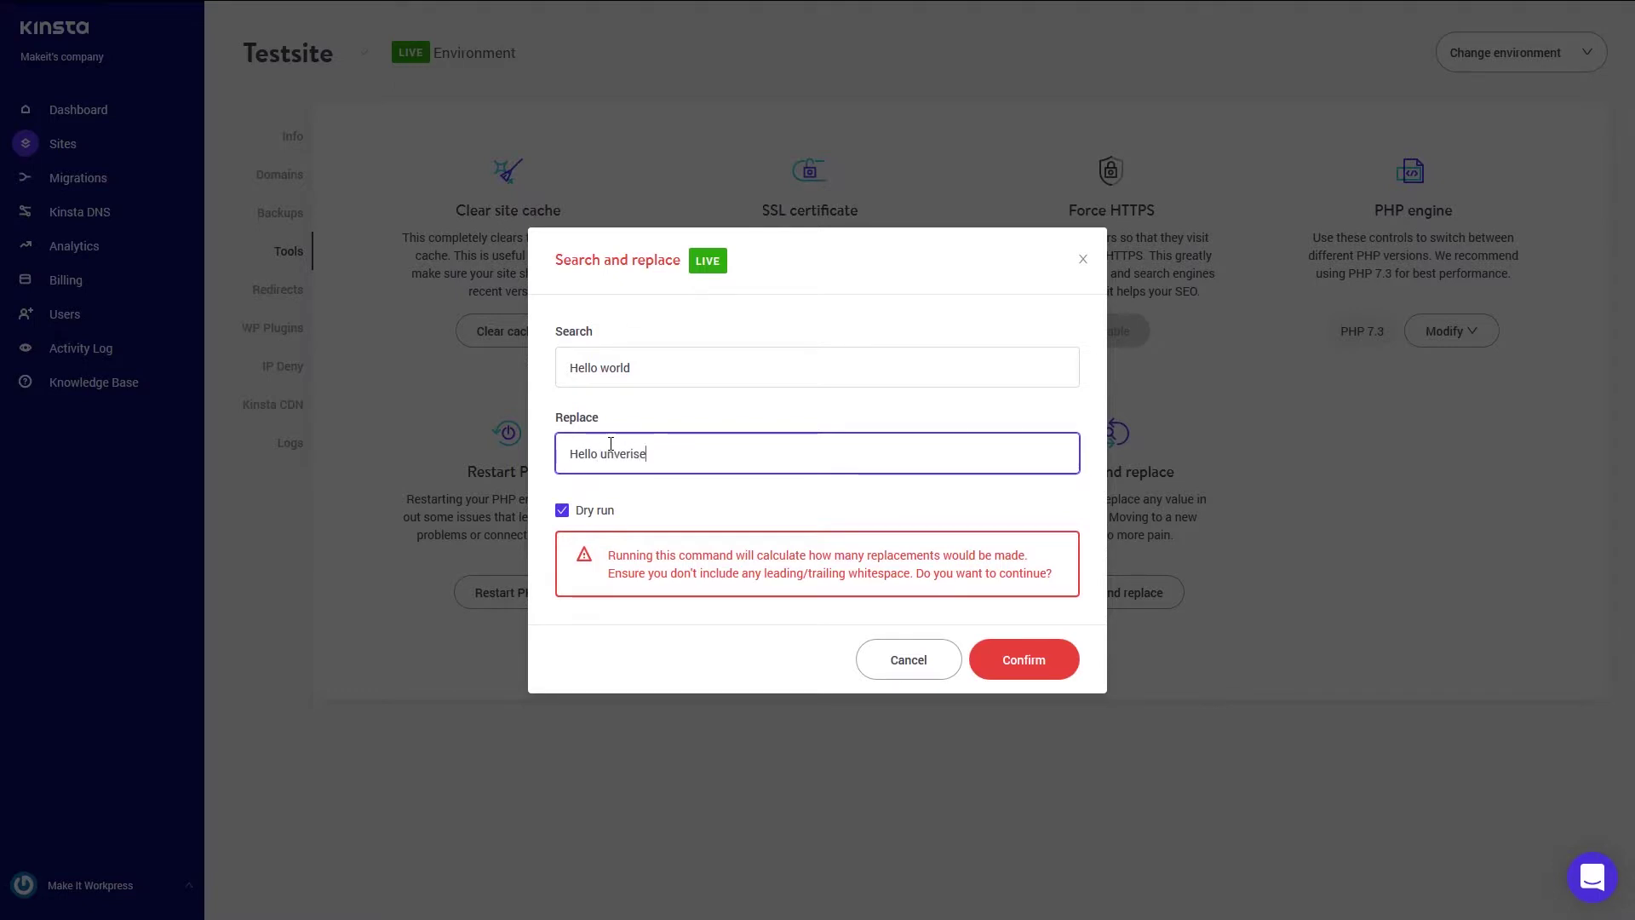
{"action": "key", "text": "BackSpace"}
{"action": "key", "text": "BackSpace"}
{"action": "key", "text": "BackSpace"}
{"action": "key", "text": "BackSpace"}
{"action": "key", "text": "BackSpace"}
{"action": "key", "text": "BackSpace"}
{"action": "type", "text": "iverse"}
{"action": "left_click", "coordinate": [1021, 666]}
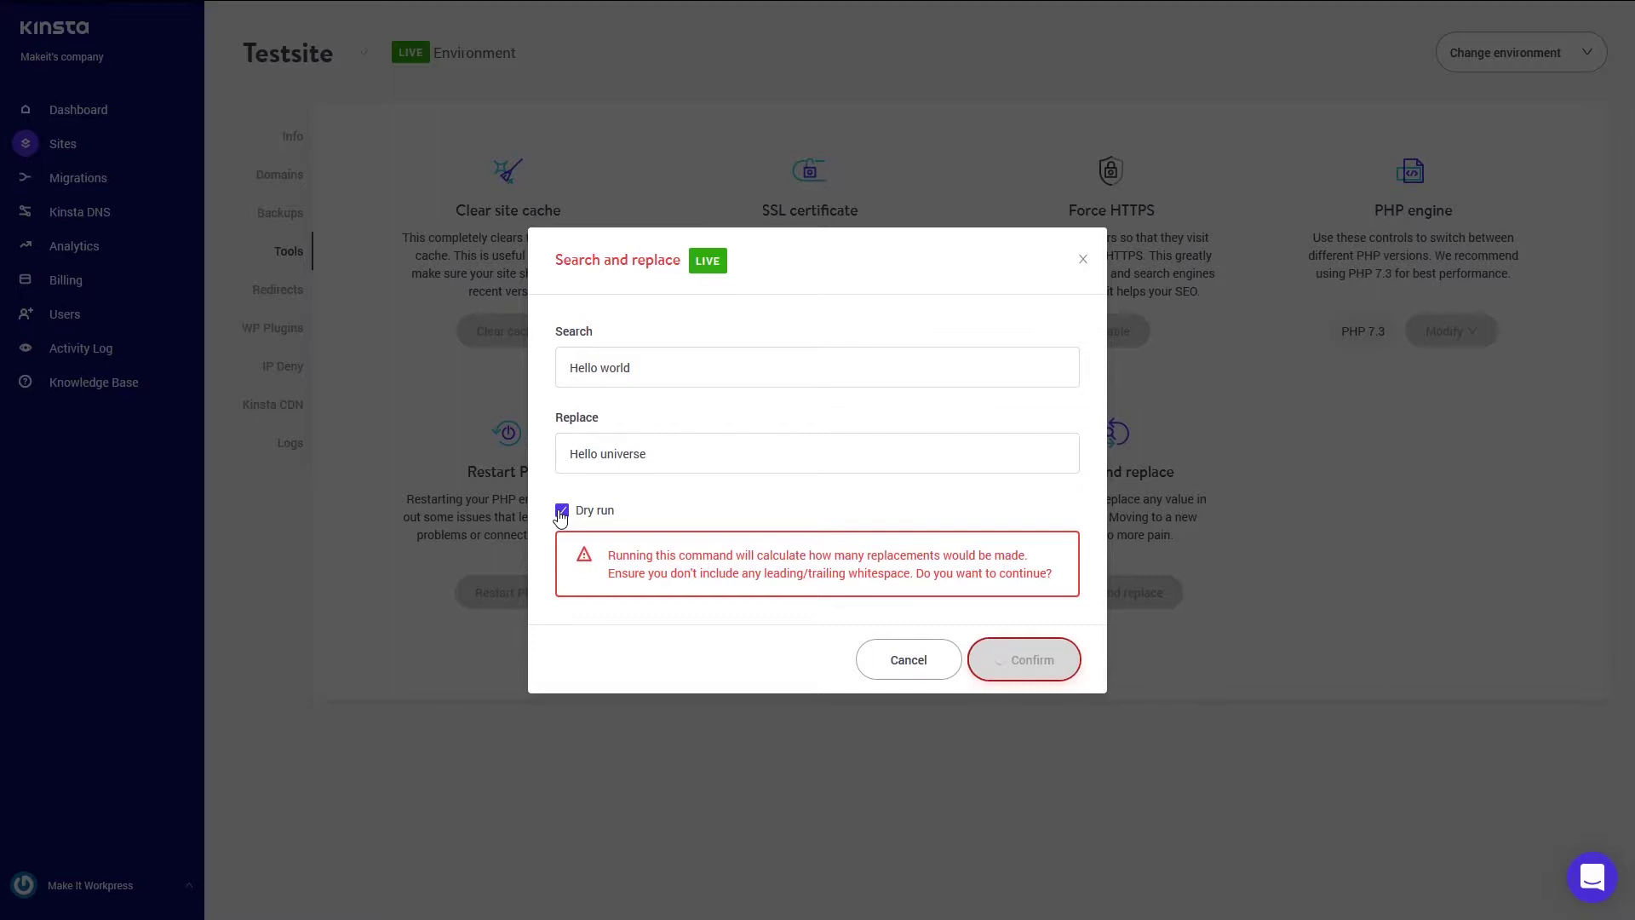
{"action": "left_click", "coordinate": [778, 354]}
- Check the page's console errors in the browser developer tools, then close them
{"action": "key", "text": "F12"}
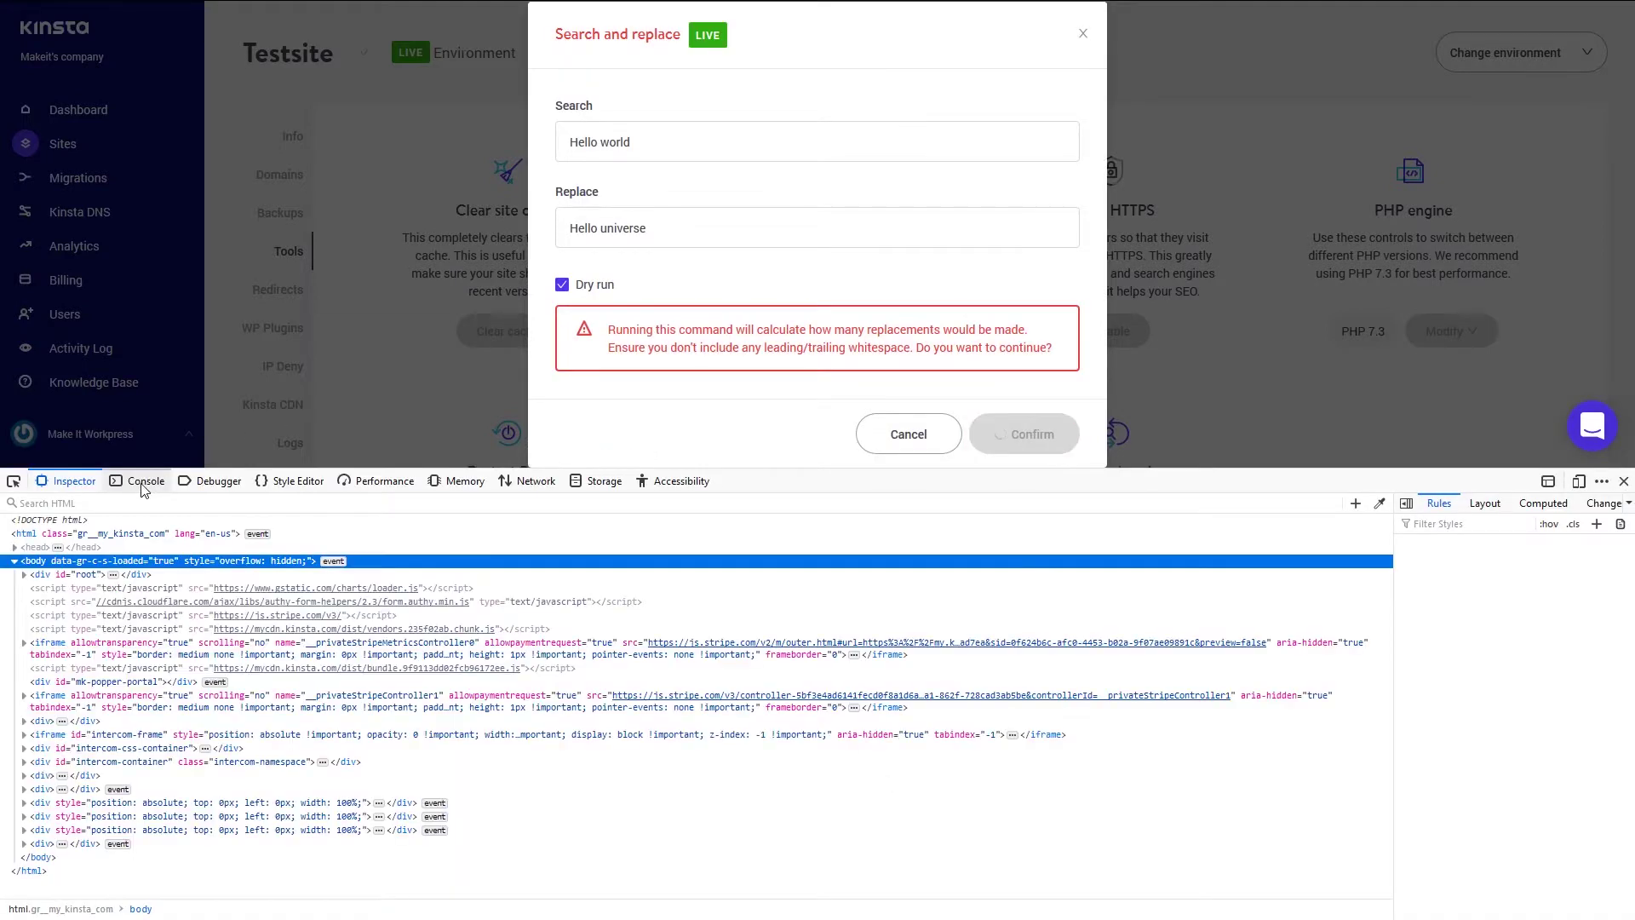
{"action": "left_click", "coordinate": [144, 483]}
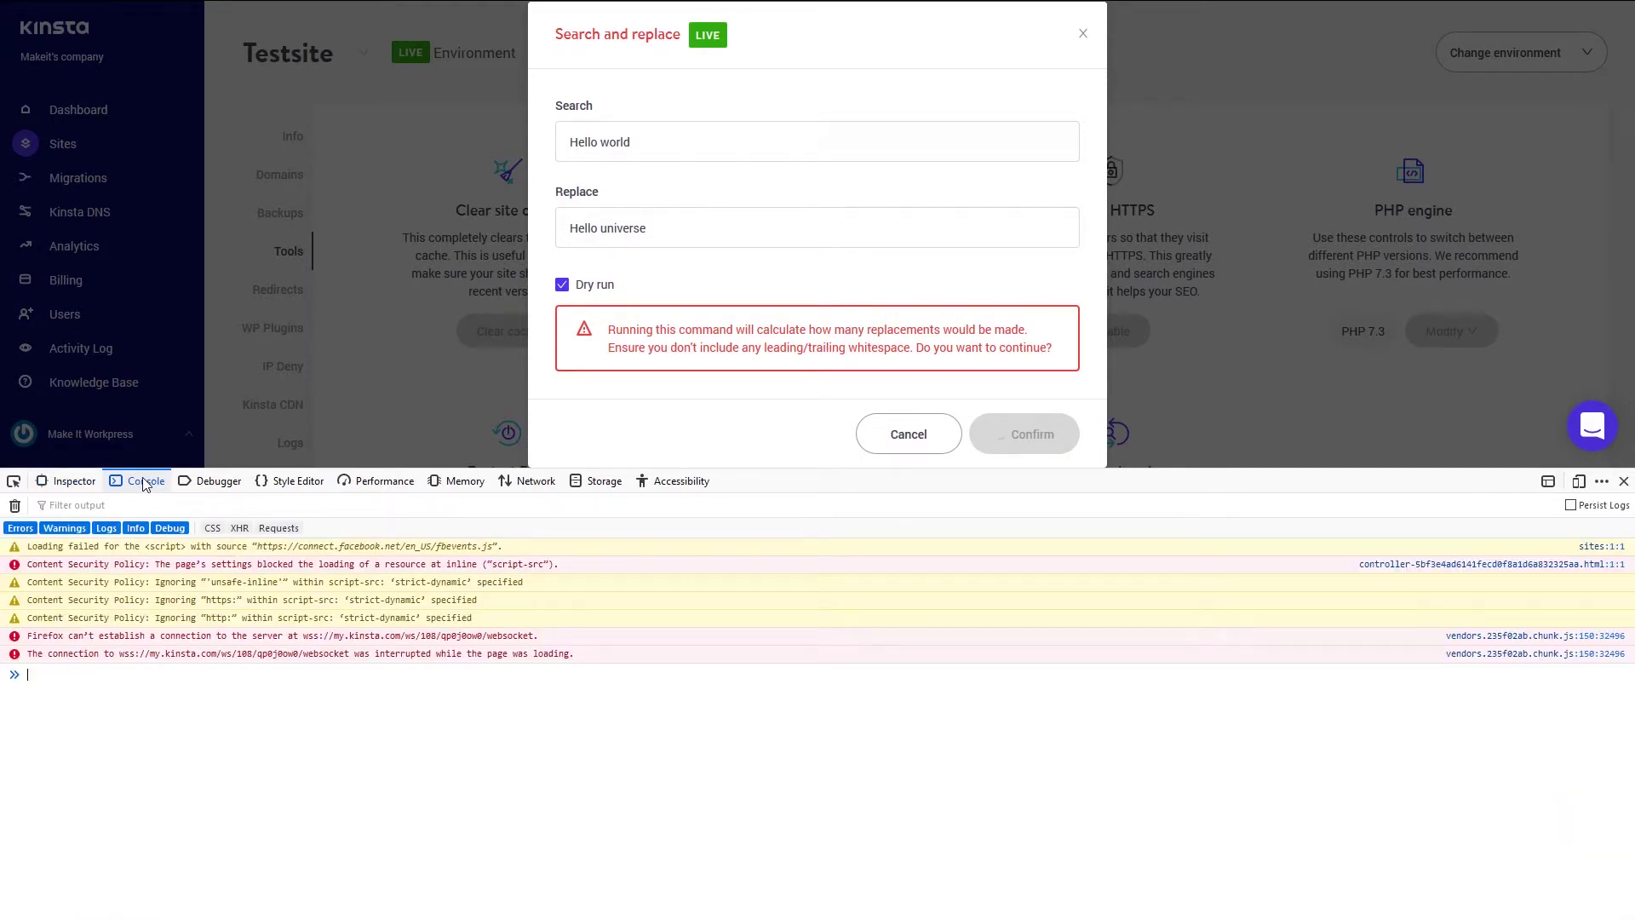
{"action": "left_click", "coordinate": [1624, 485]}
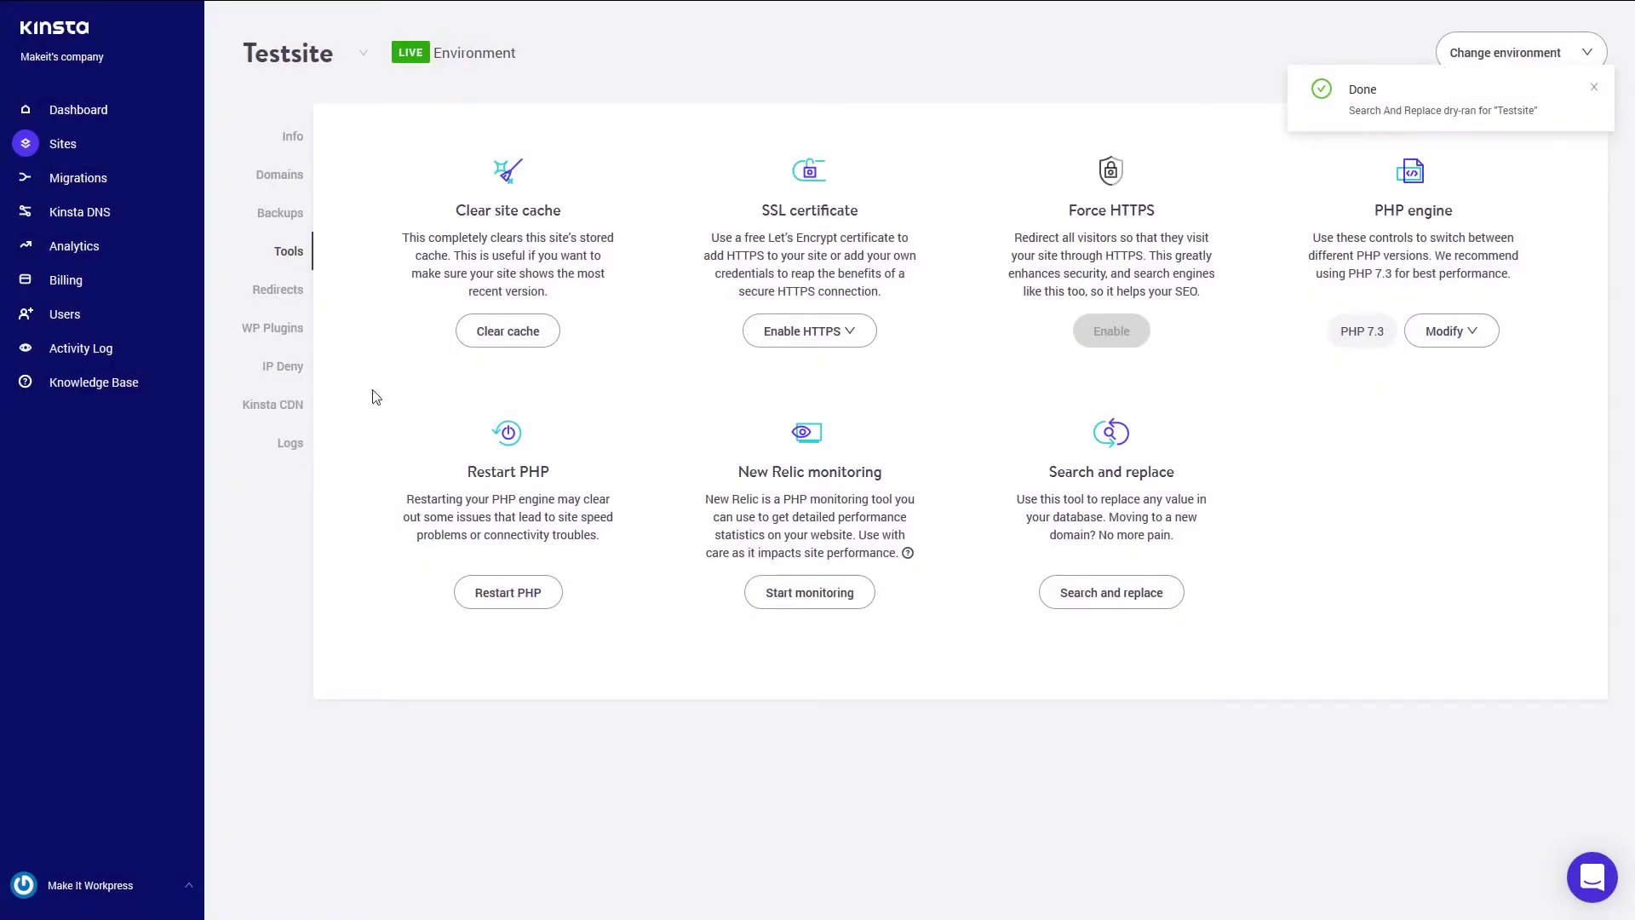
- Browse Testsite's Redirects, WP Plugins and IP Deny pages
{"action": "left_click", "coordinate": [285, 293]}
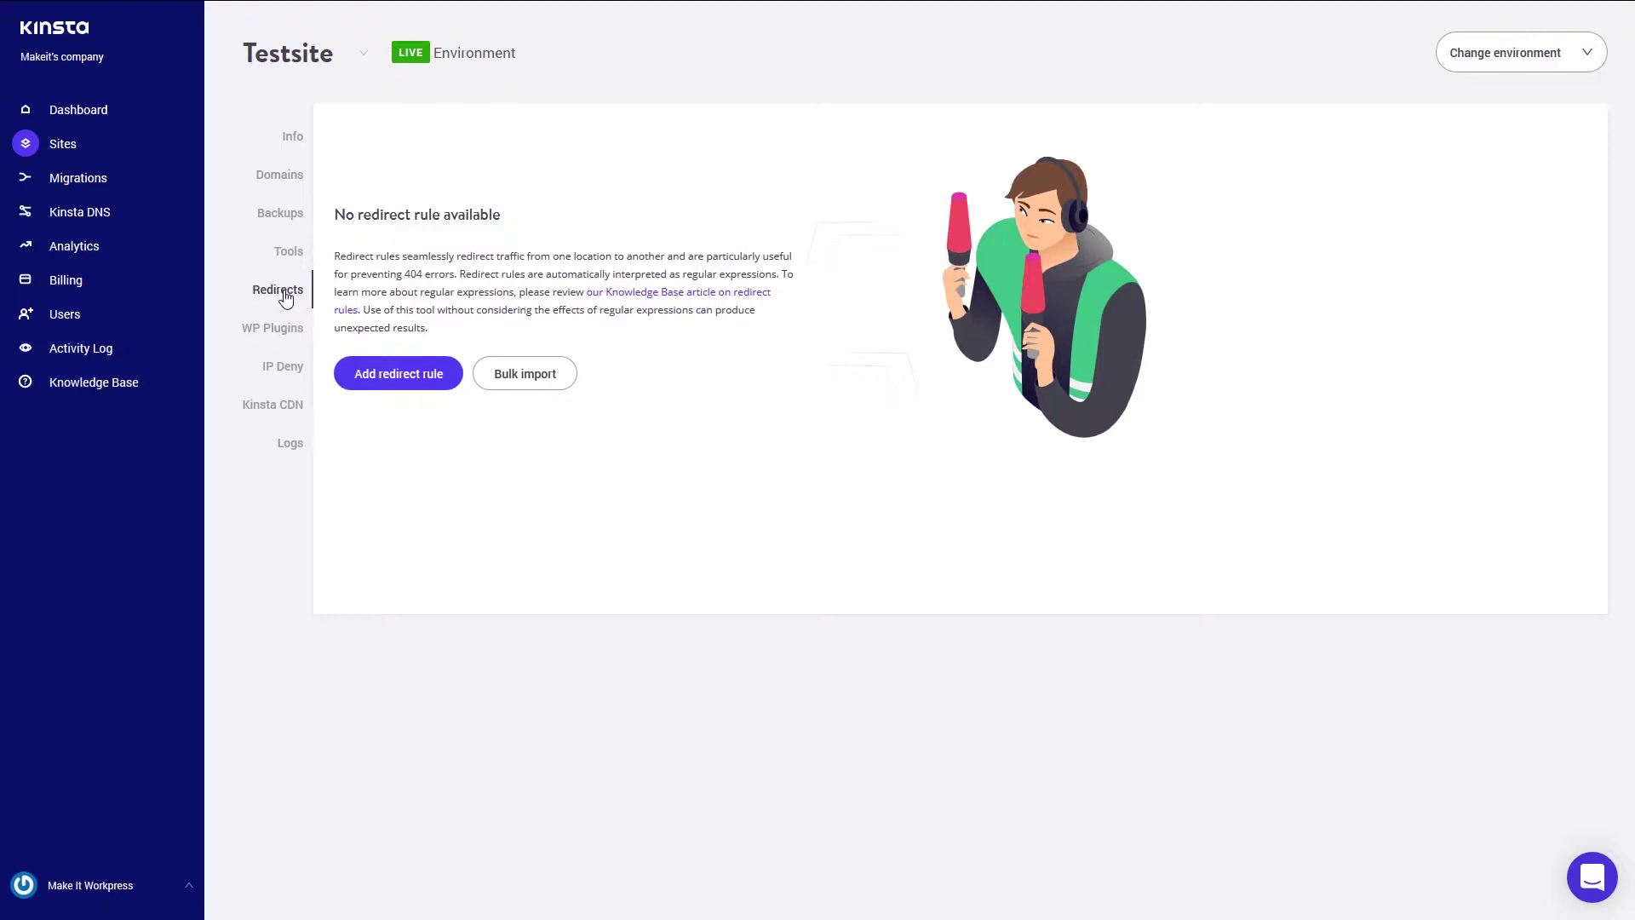
{"action": "left_click", "coordinate": [266, 330]}
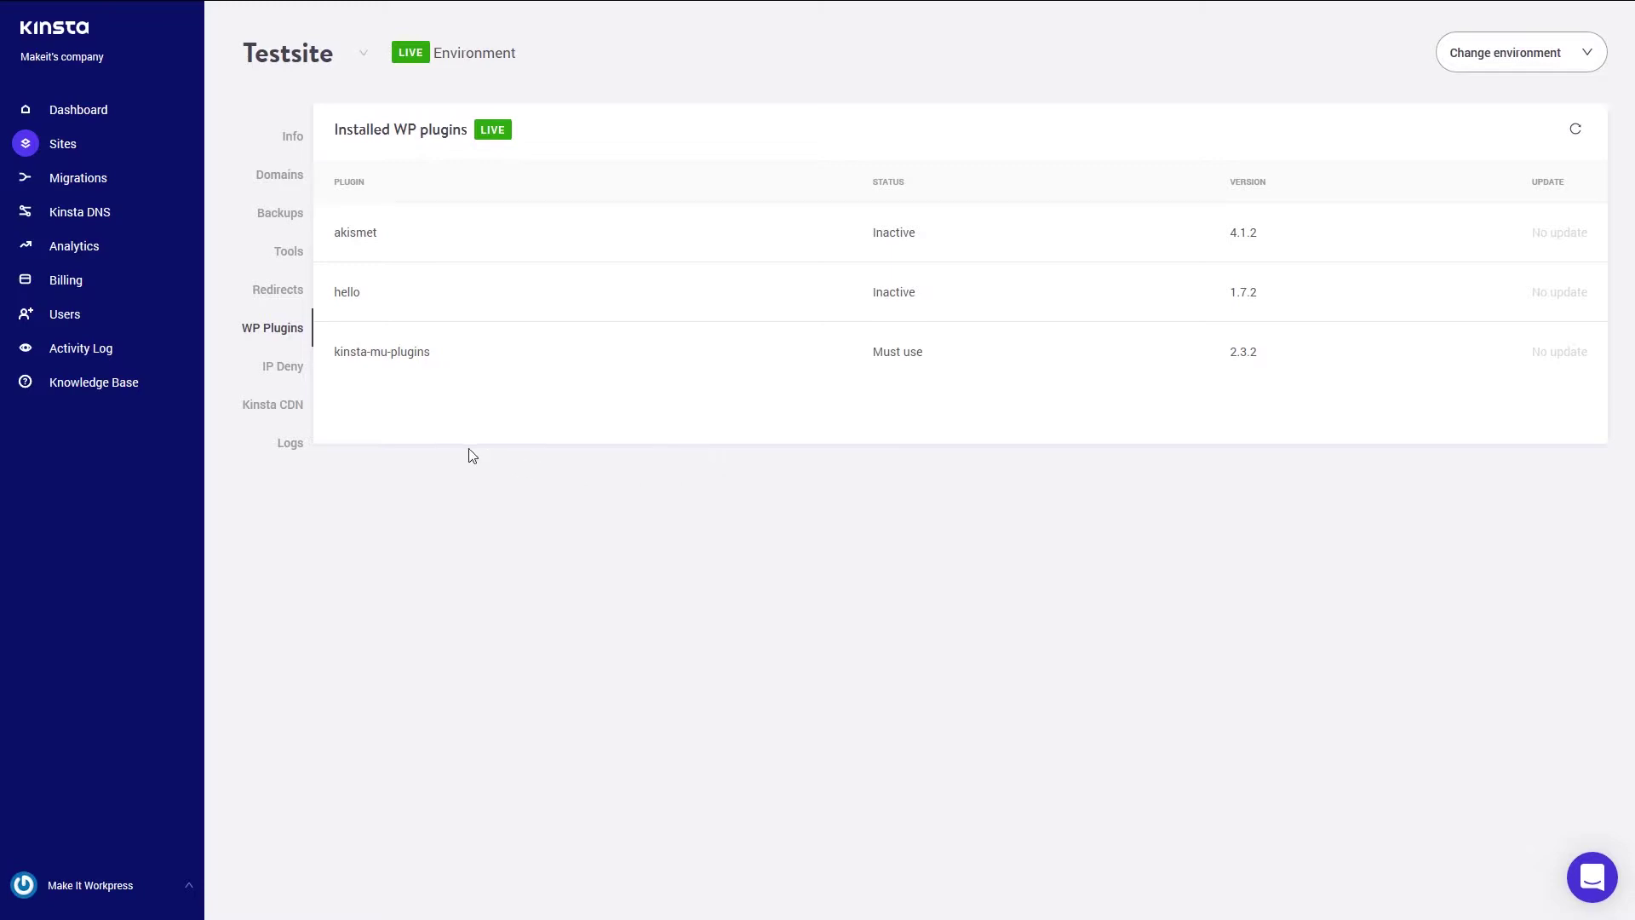
{"action": "left_click", "coordinate": [278, 372]}
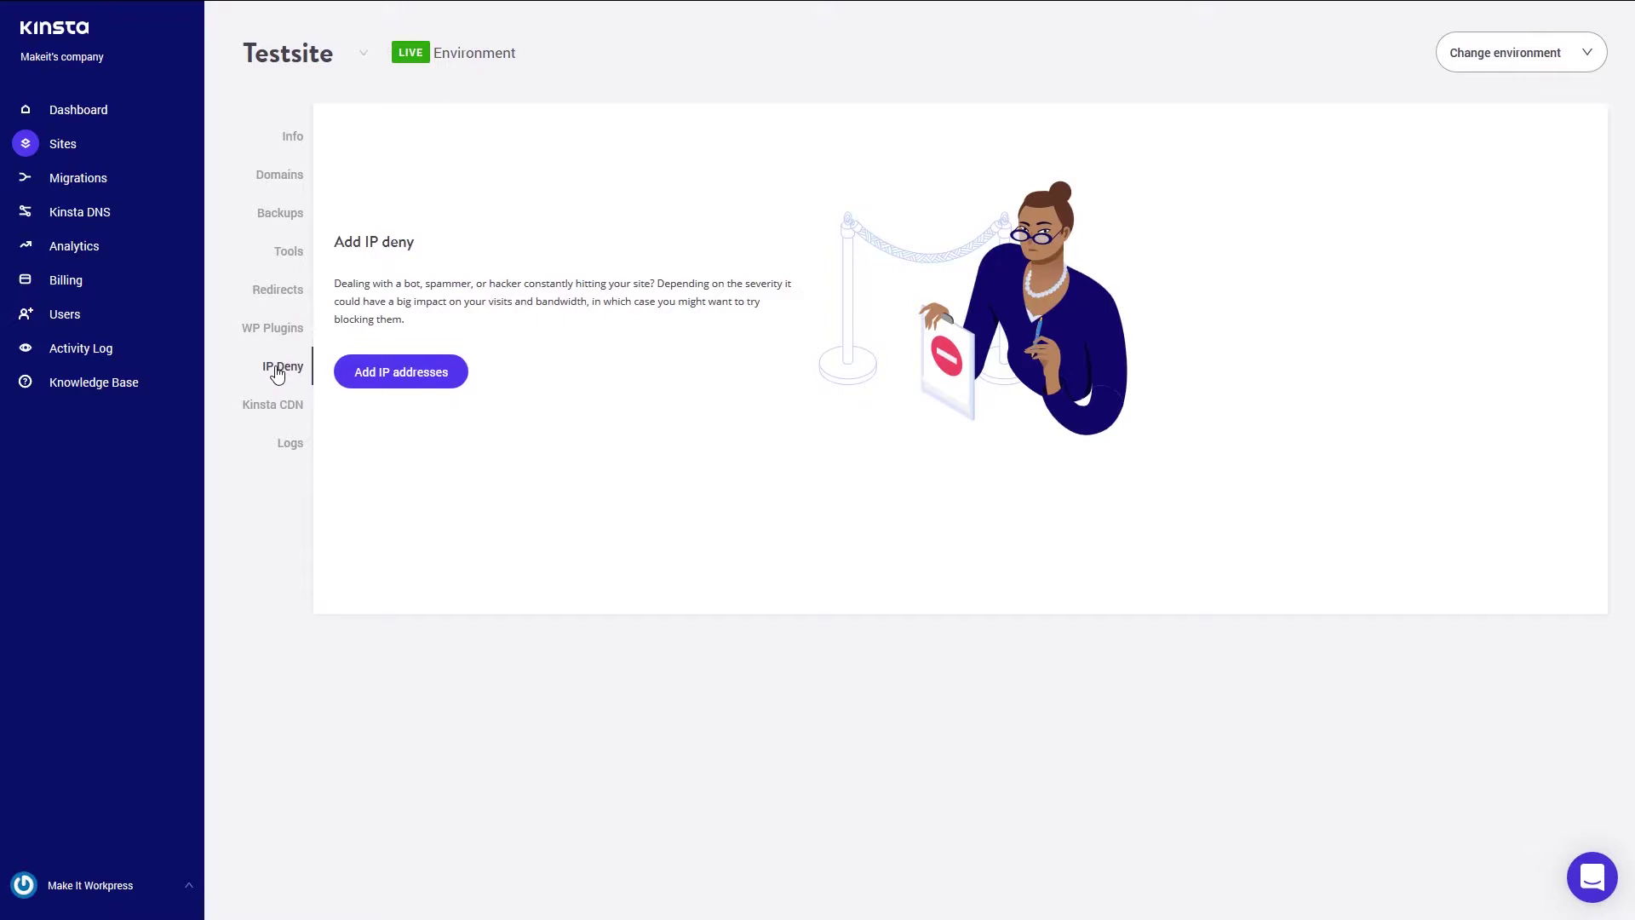
- View the Kinsta CDN page, then the Log viewer showing error.log
{"action": "left_click", "coordinate": [256, 409]}
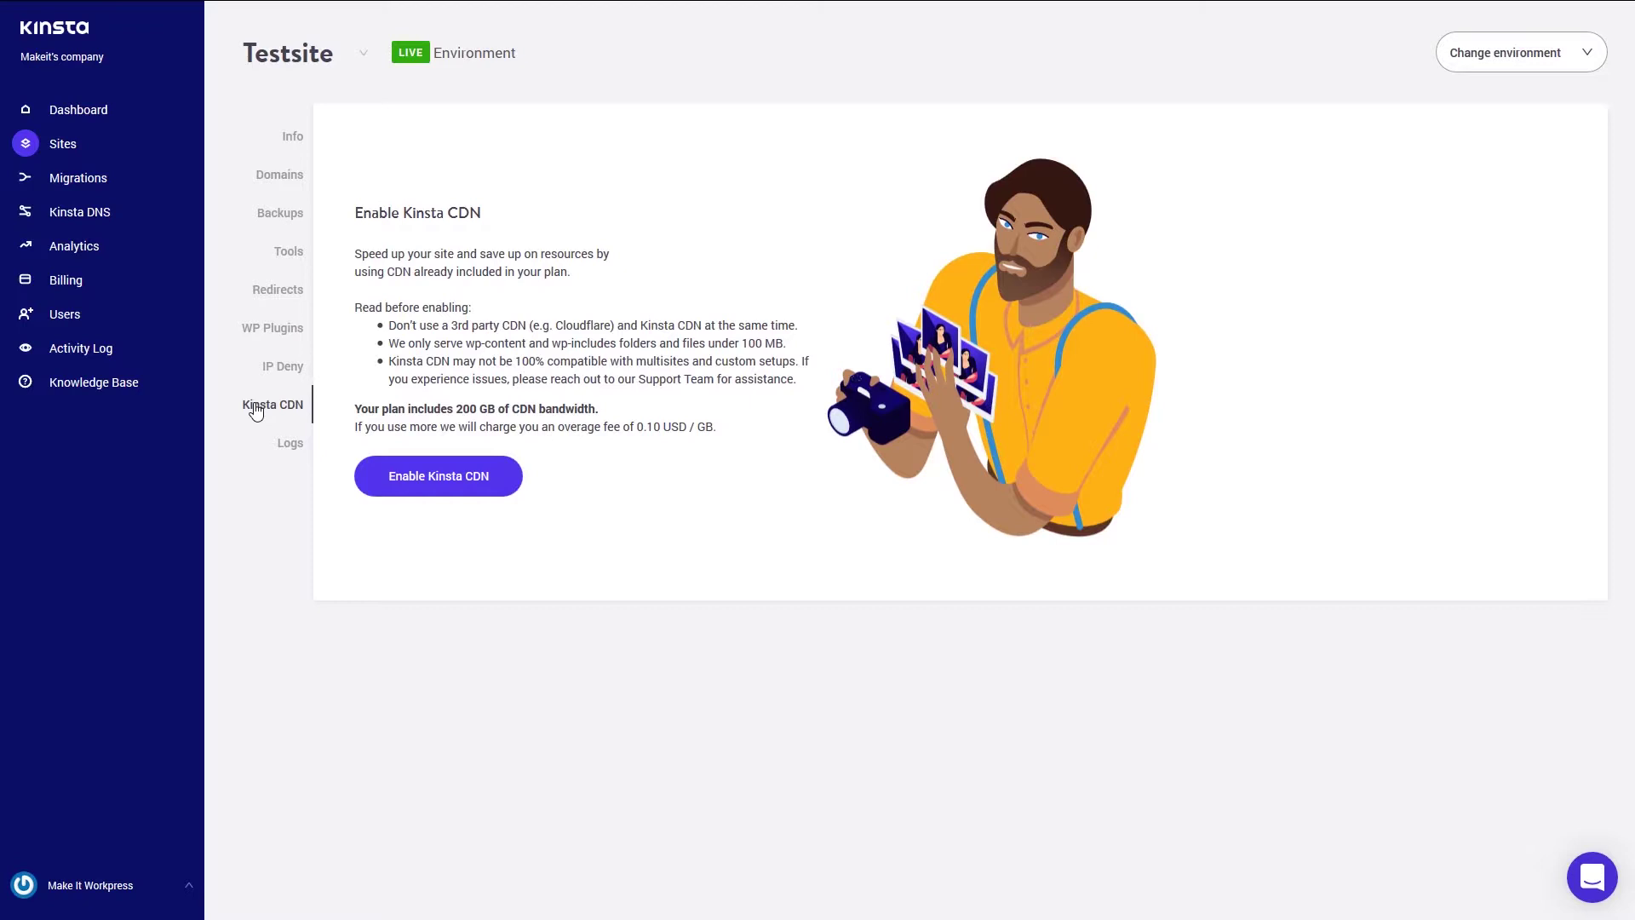
{"action": "left_click", "coordinate": [291, 447]}
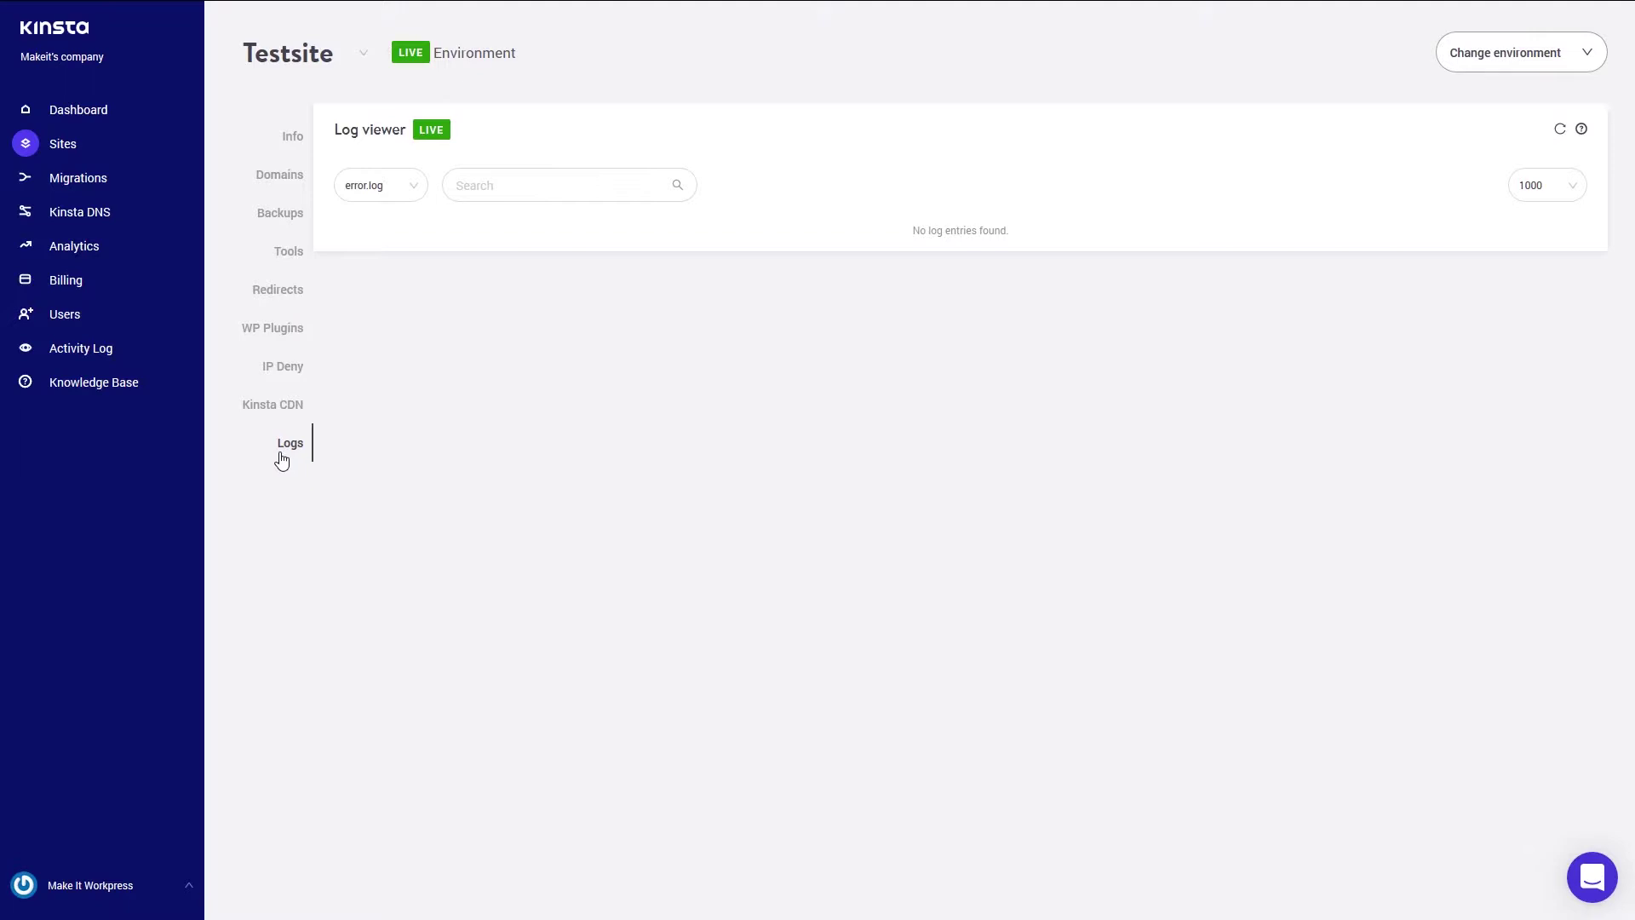
- Switch the log viewer to kinsta-cache-perf.log and access.log, then back to error.log
{"action": "left_click", "coordinate": [404, 186]}
{"action": "left_click", "coordinate": [380, 267]}
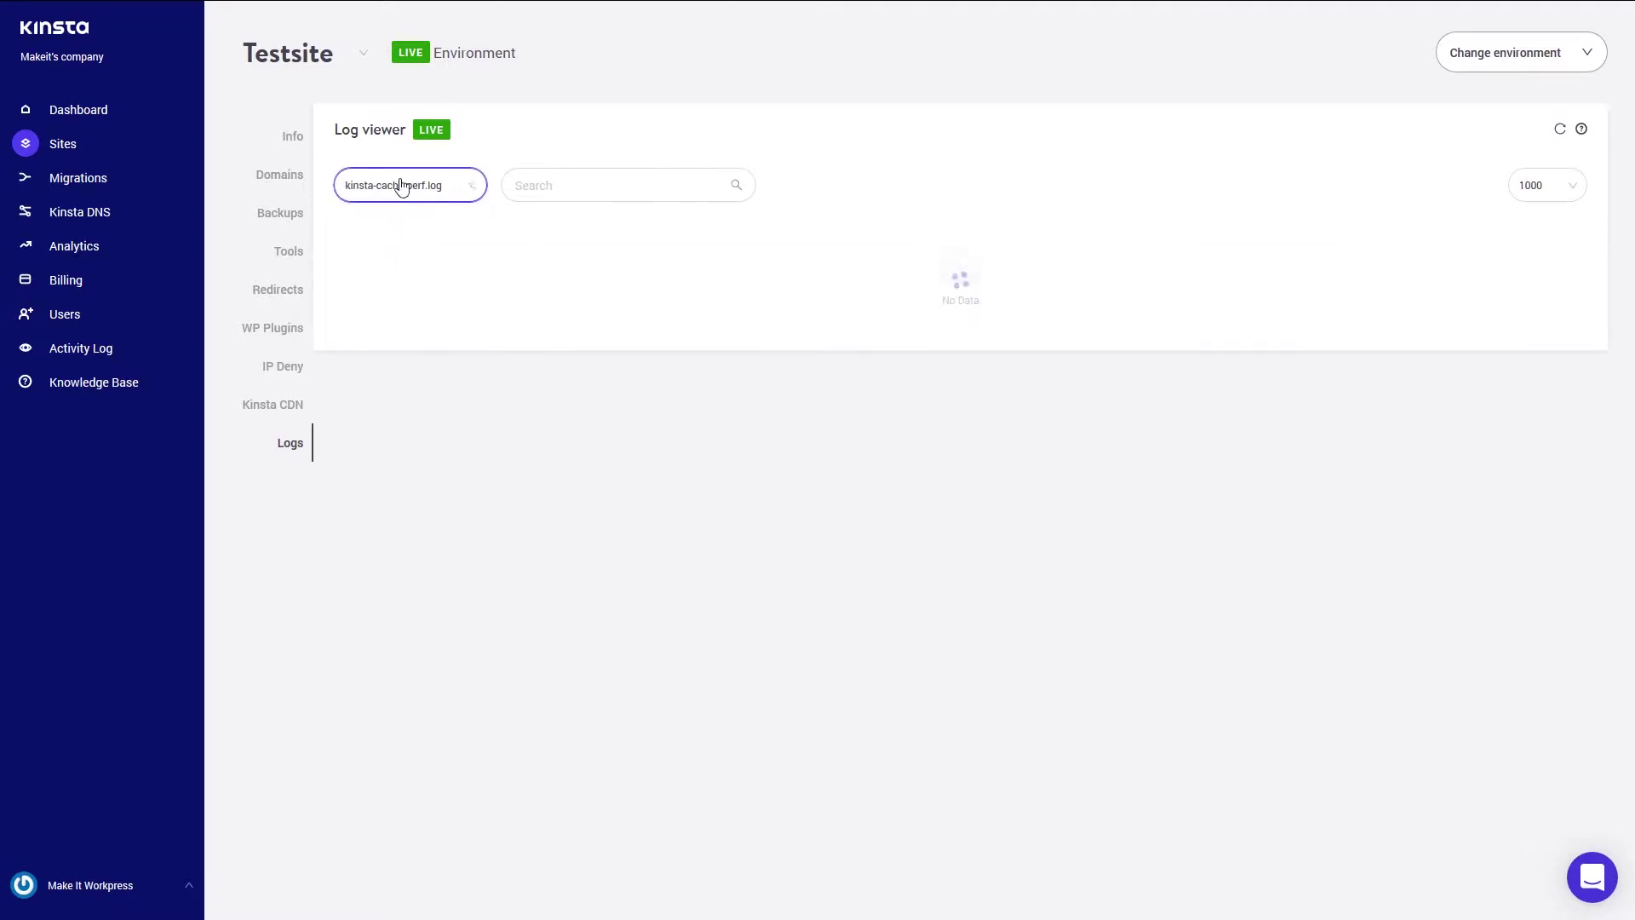
{"action": "left_click", "coordinate": [402, 186]}
{"action": "left_click", "coordinate": [406, 302]}
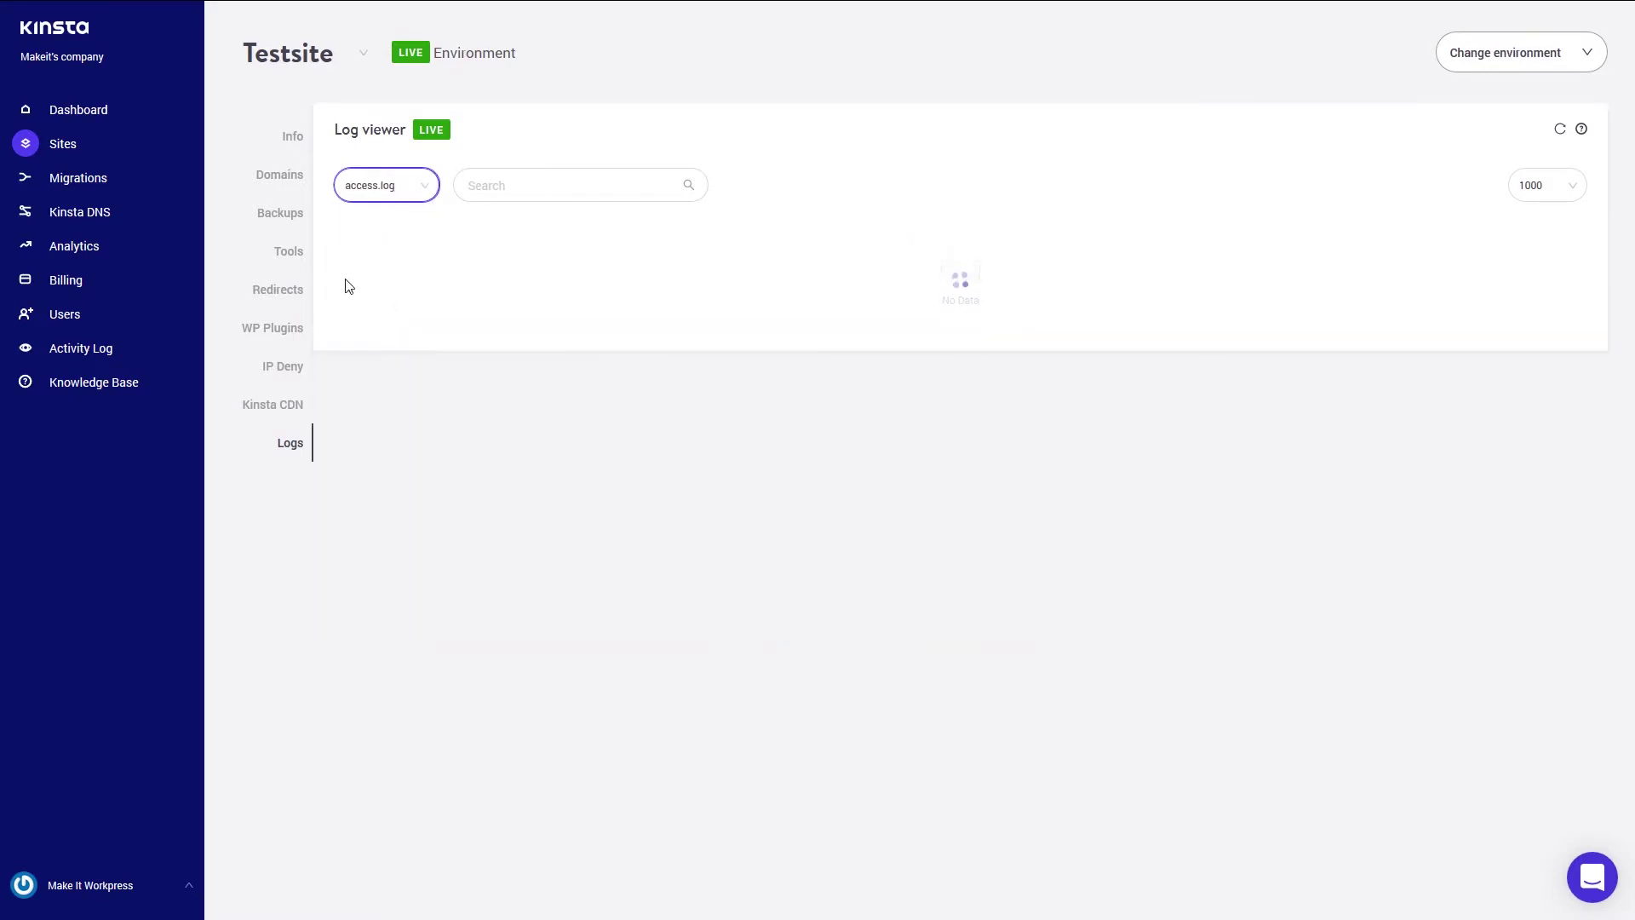
{"action": "left_click", "coordinate": [422, 186]}
{"action": "left_click", "coordinate": [380, 227]}
- Open the live site at testsiteh.kinsta.cloud from the Domains page
{"action": "left_click", "coordinate": [294, 141]}
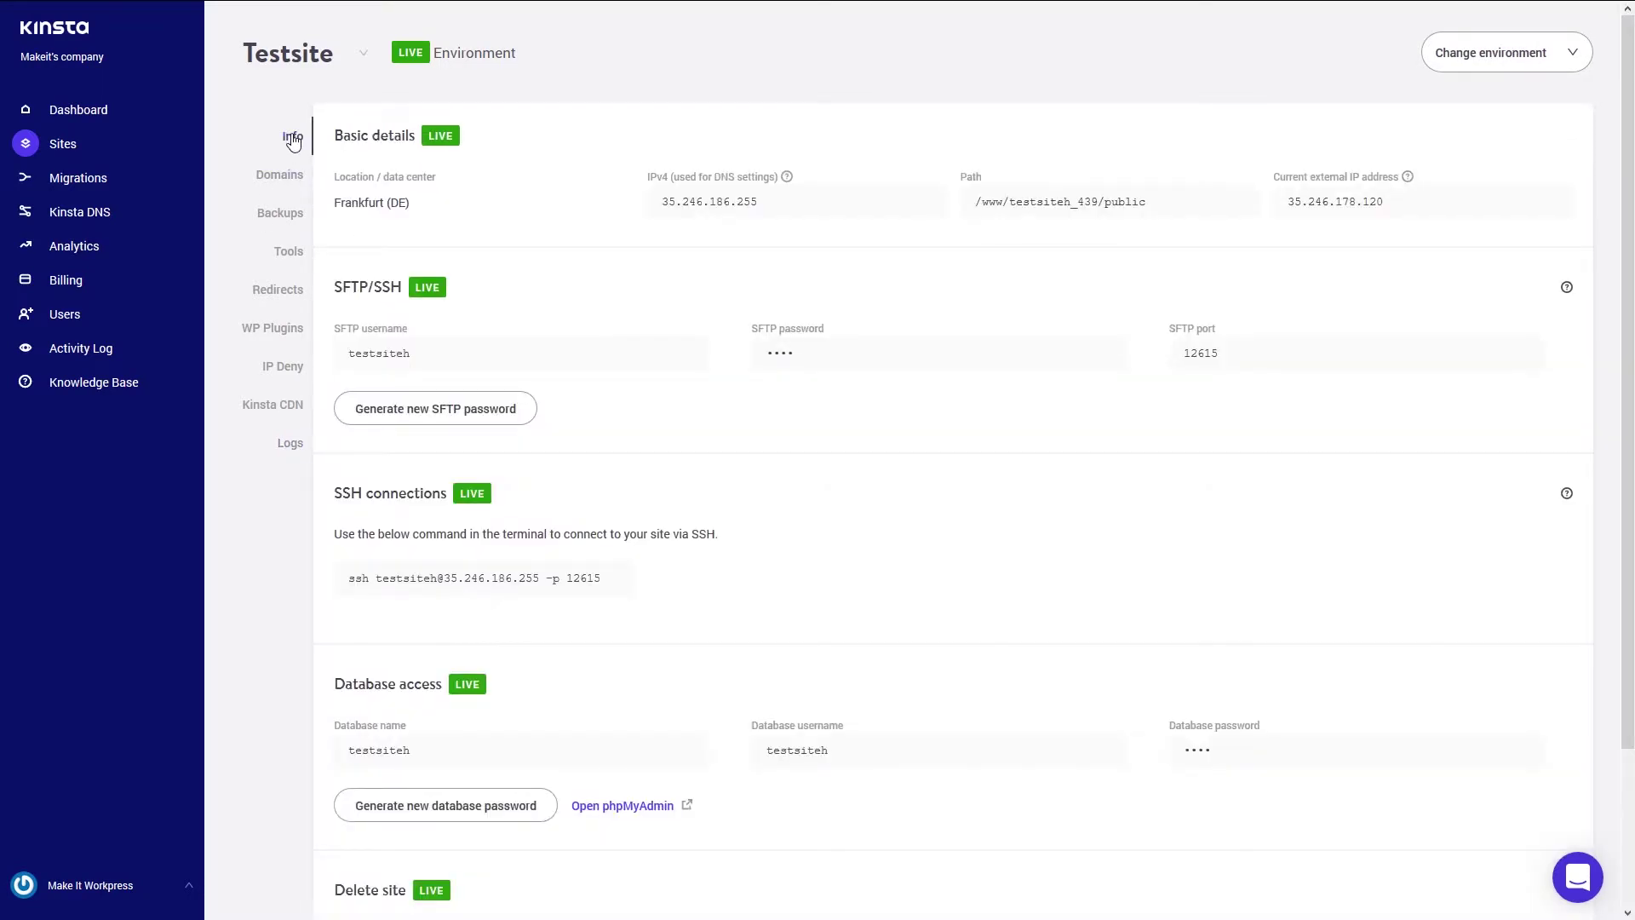
{"action": "scroll", "coordinate": [529, 571], "scroll_direction": "down", "scroll_amount": 3}
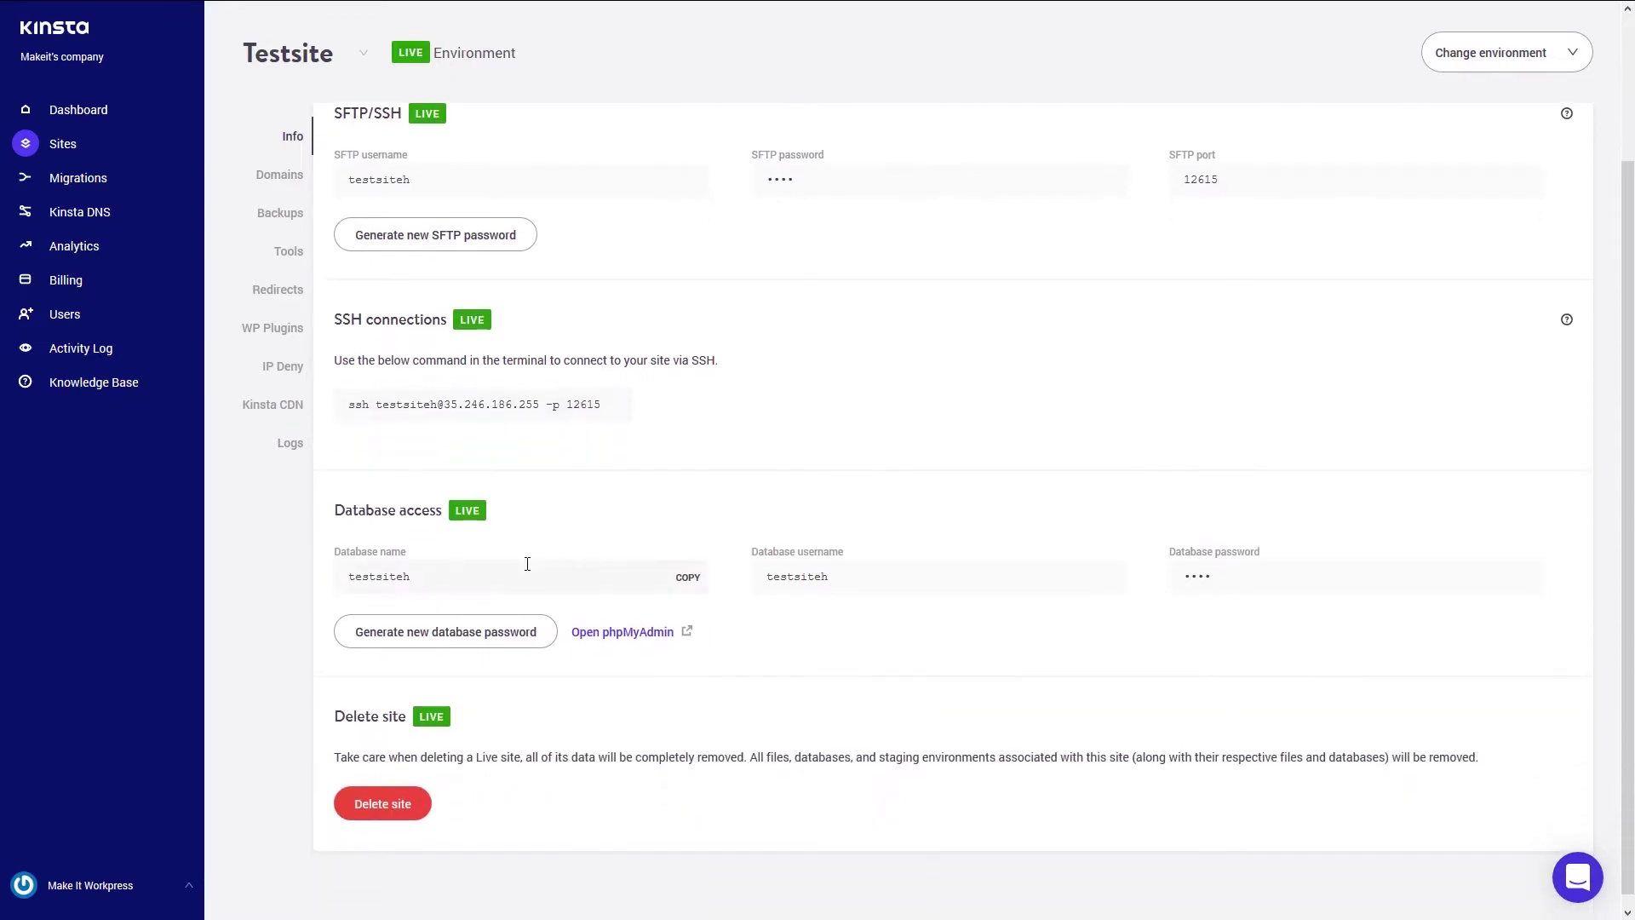
{"action": "left_click", "coordinate": [281, 179]}
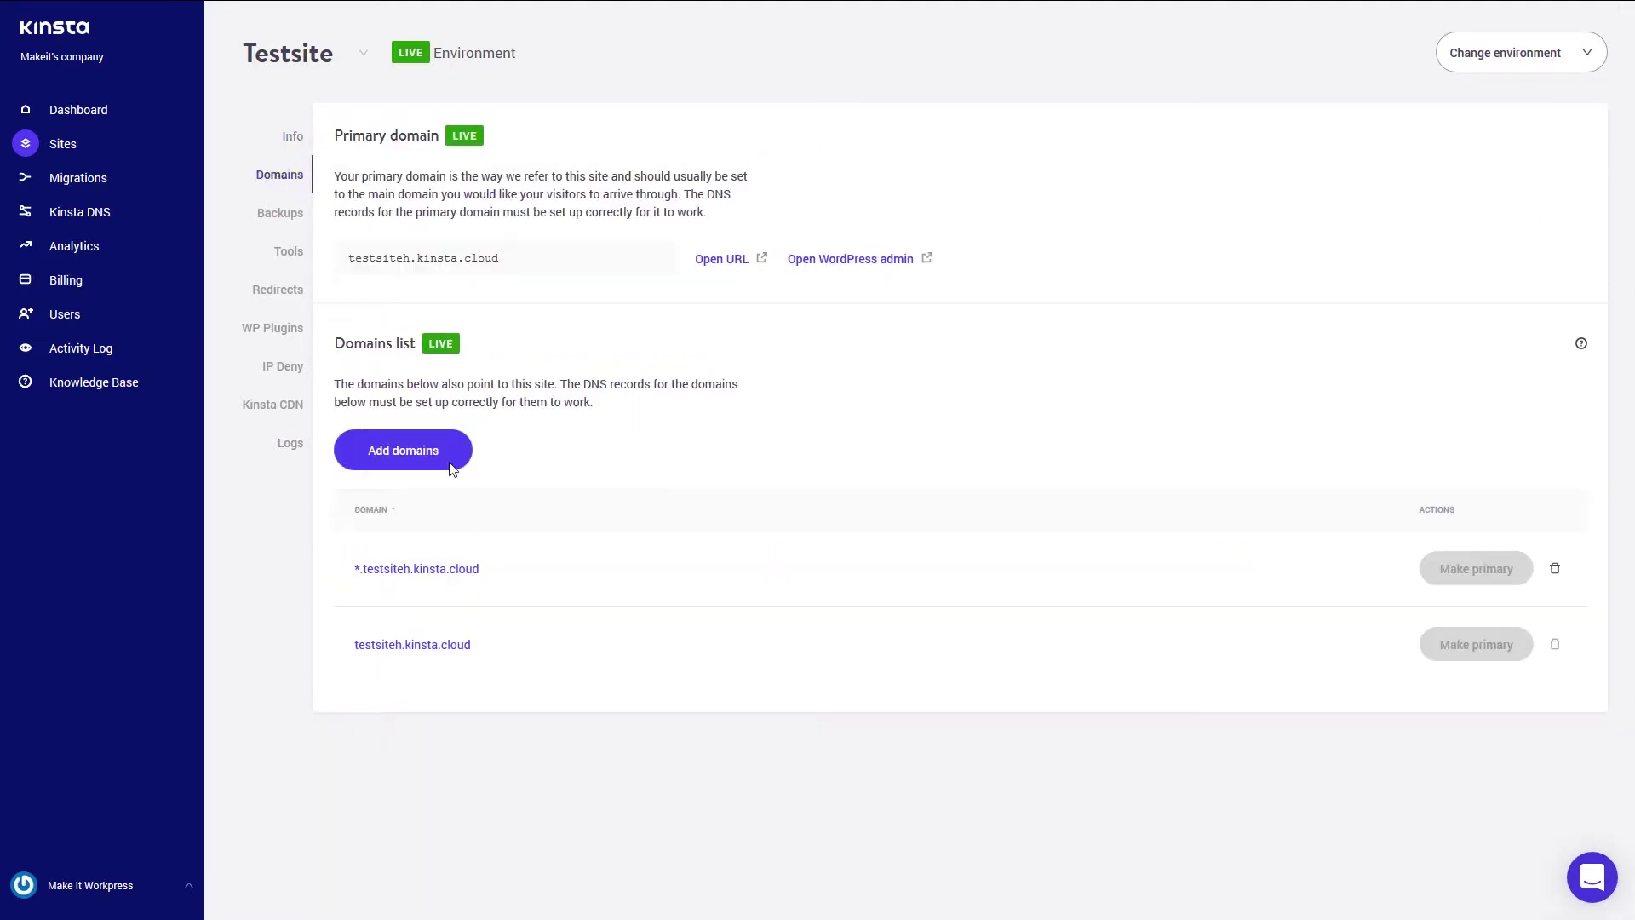
{"action": "left_click", "coordinate": [456, 645]}
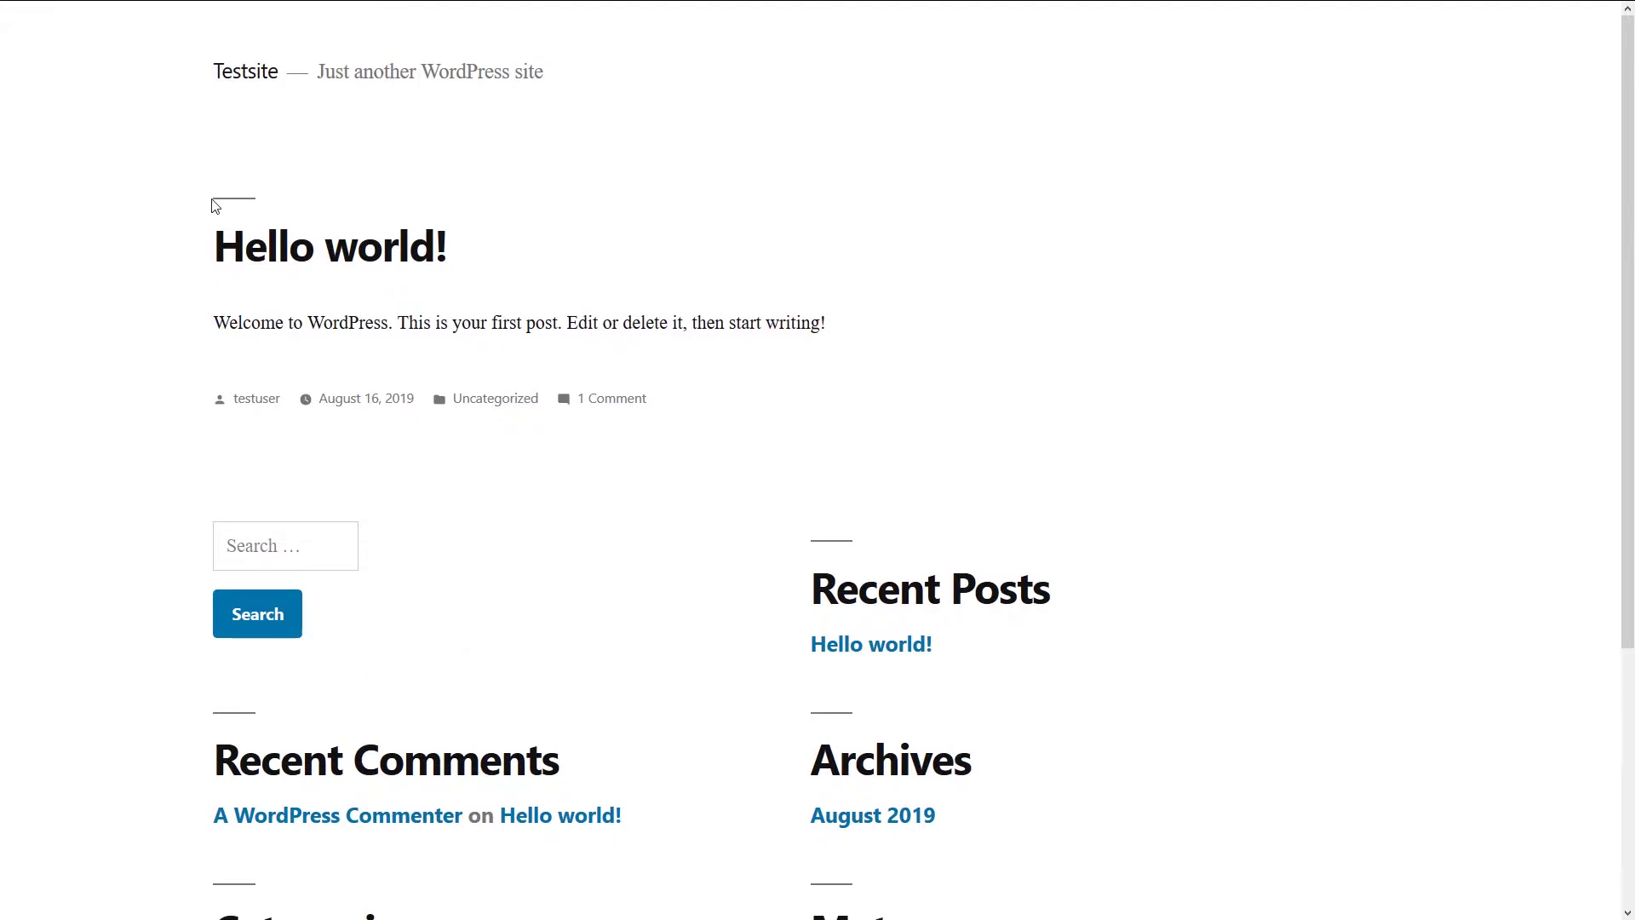
- Exit fullscreen and load the site's /wp-admin/ login page
{"action": "scroll", "coordinate": [522, 735], "scroll_direction": "down", "scroll_amount": 4}
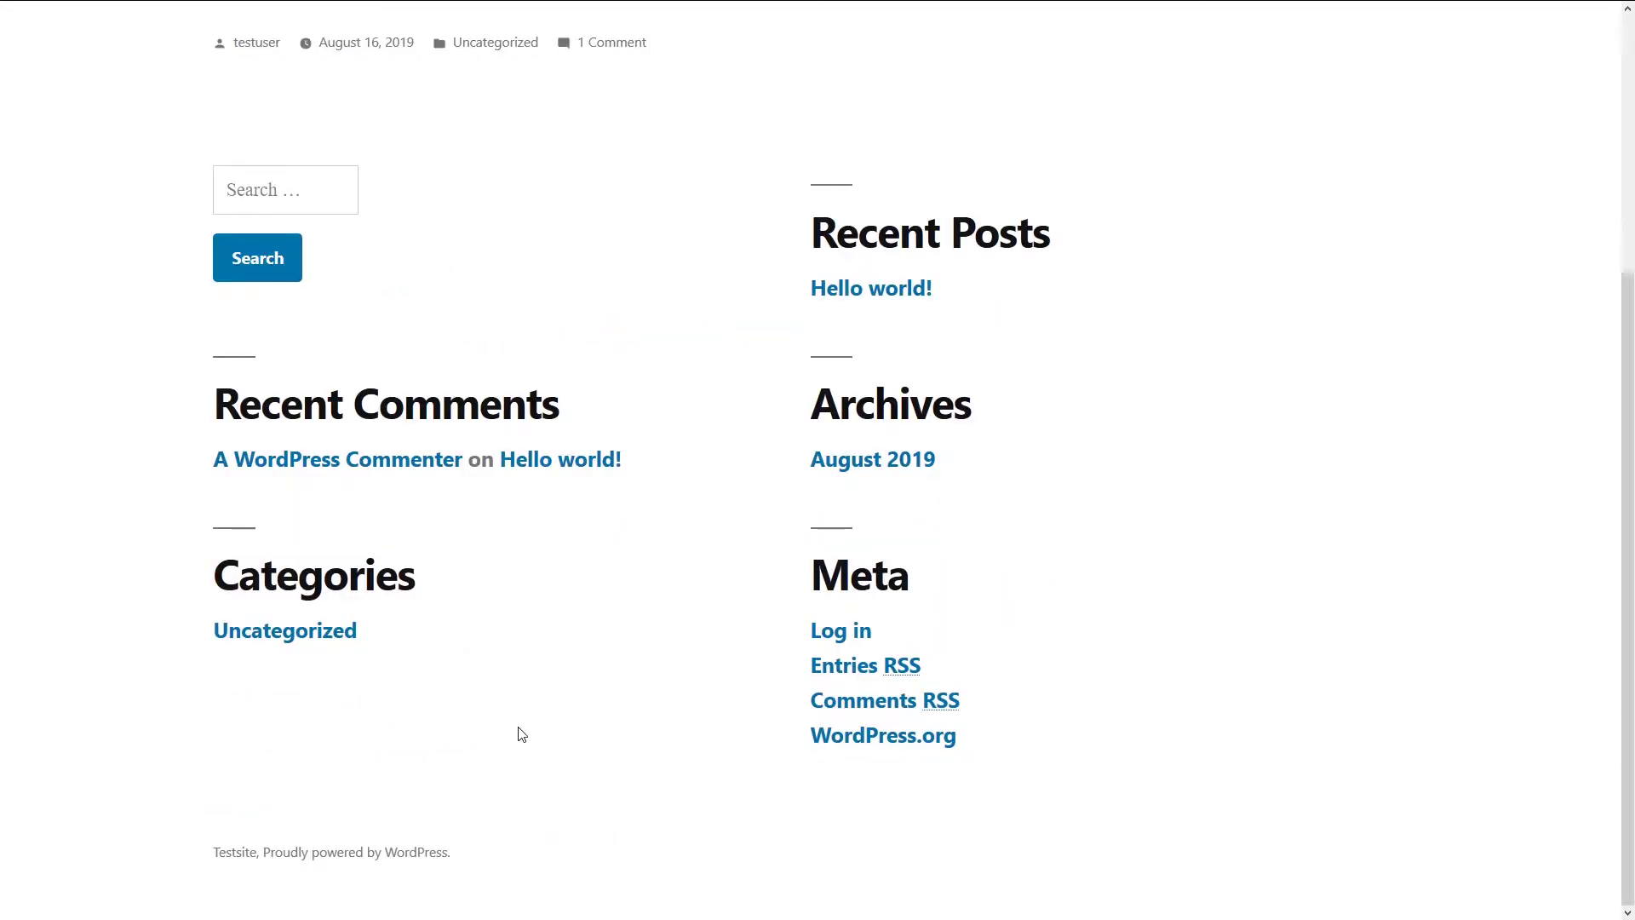
{"action": "scroll", "coordinate": [522, 734], "scroll_direction": "up", "scroll_amount": 4}
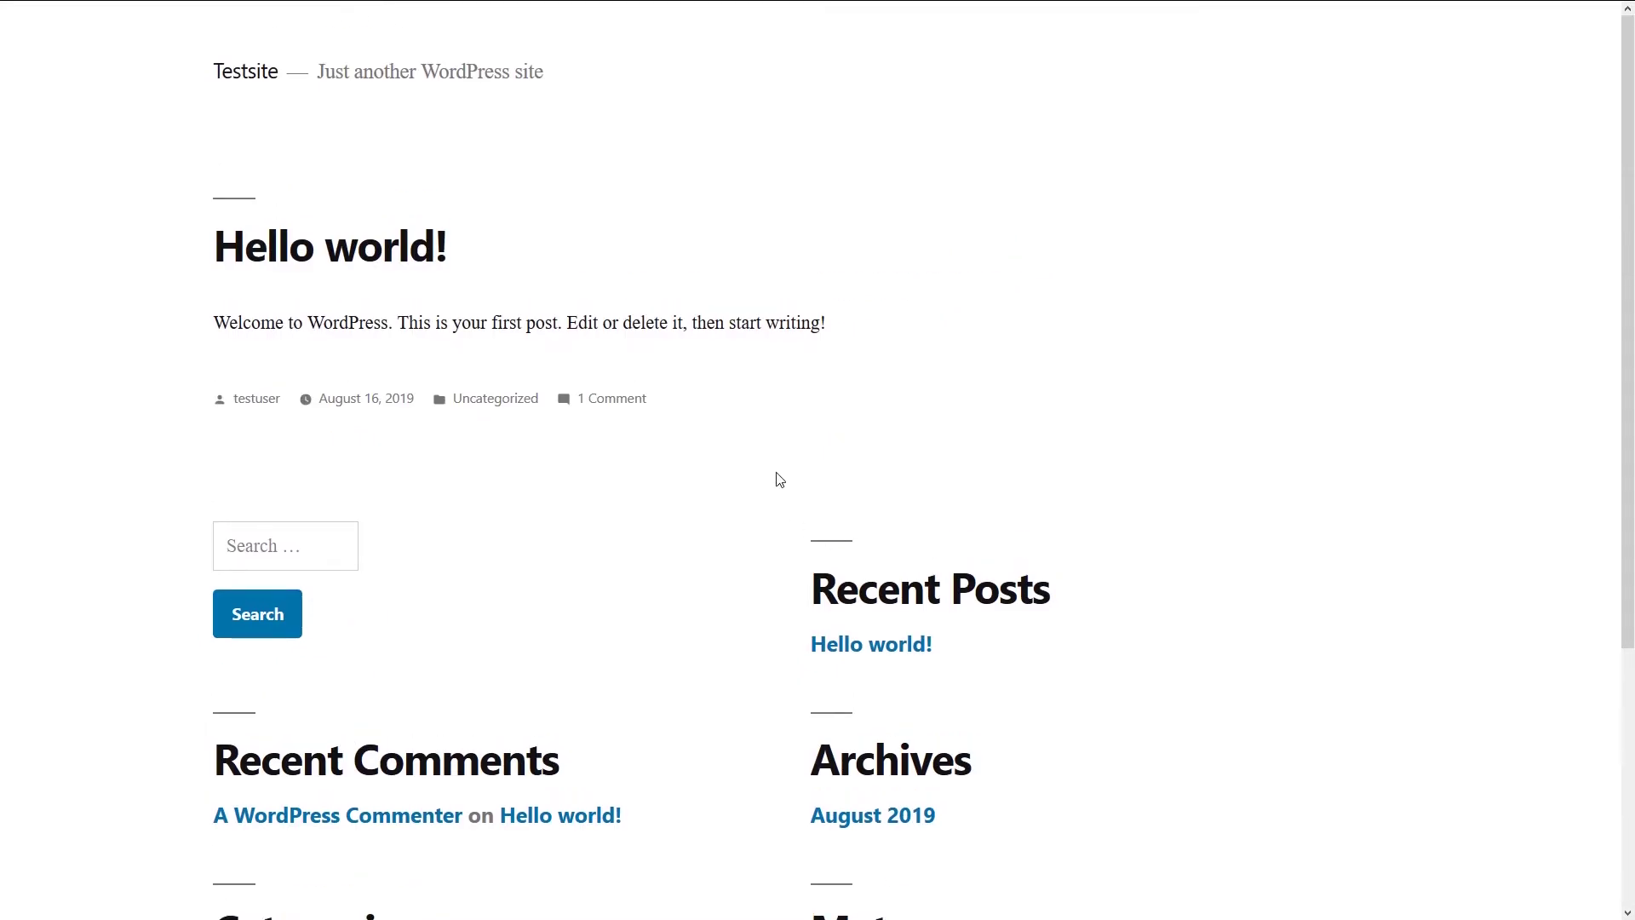
{"action": "key", "text": "F11"}
{"action": "left_click", "coordinate": [420, 49]}
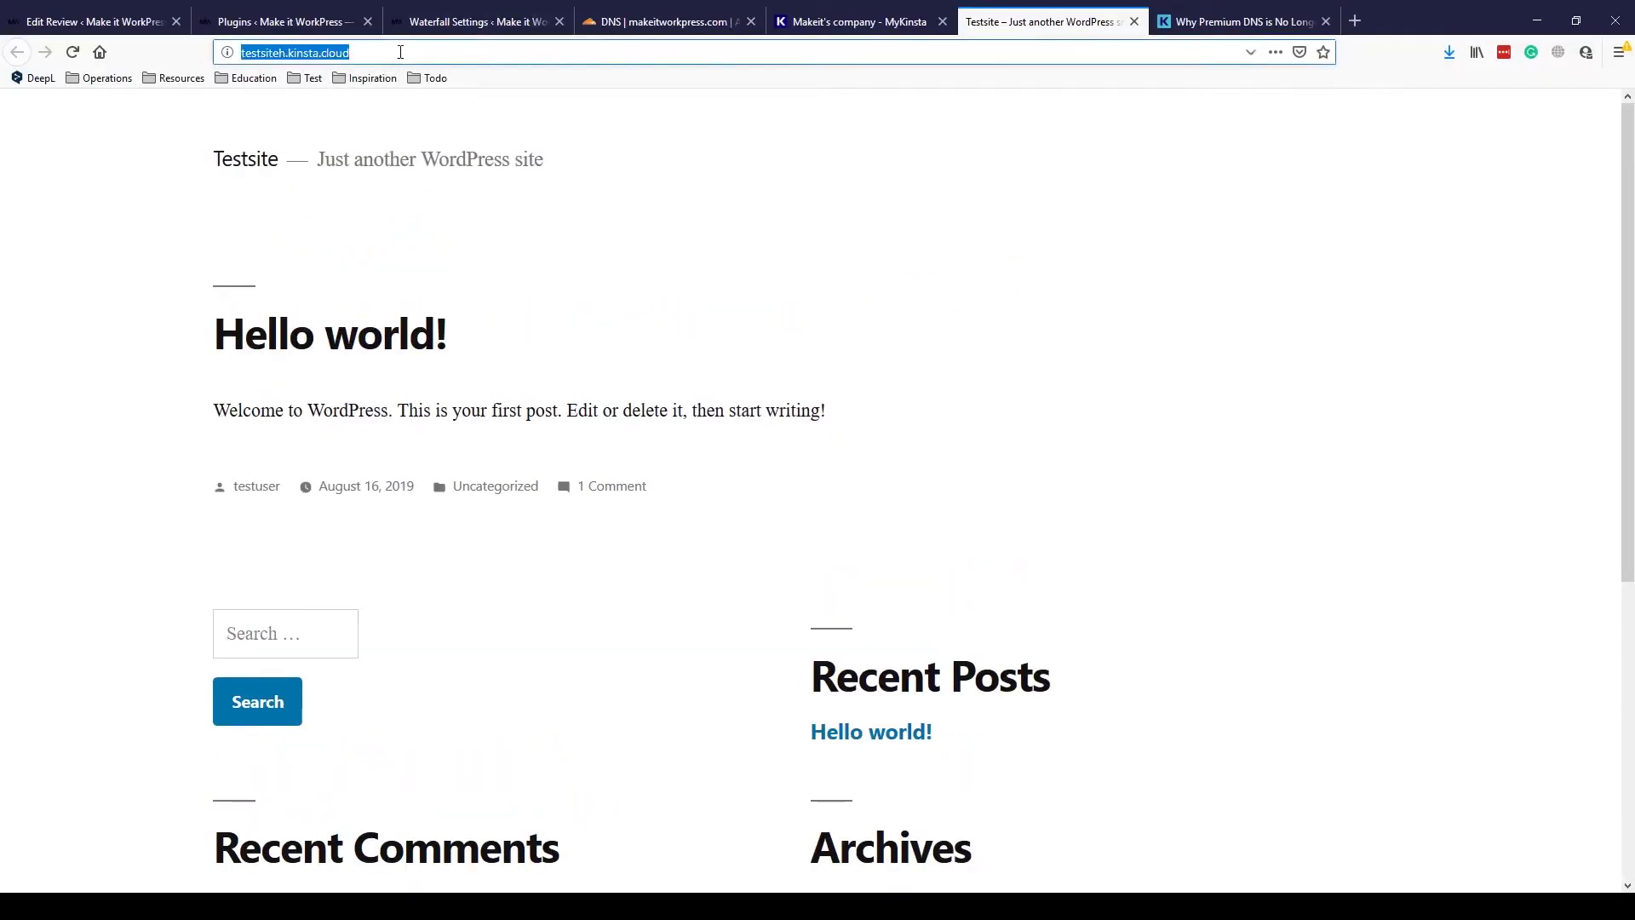
{"action": "left_click", "coordinate": [420, 48]}
{"action": "type", "text": "/wp"}
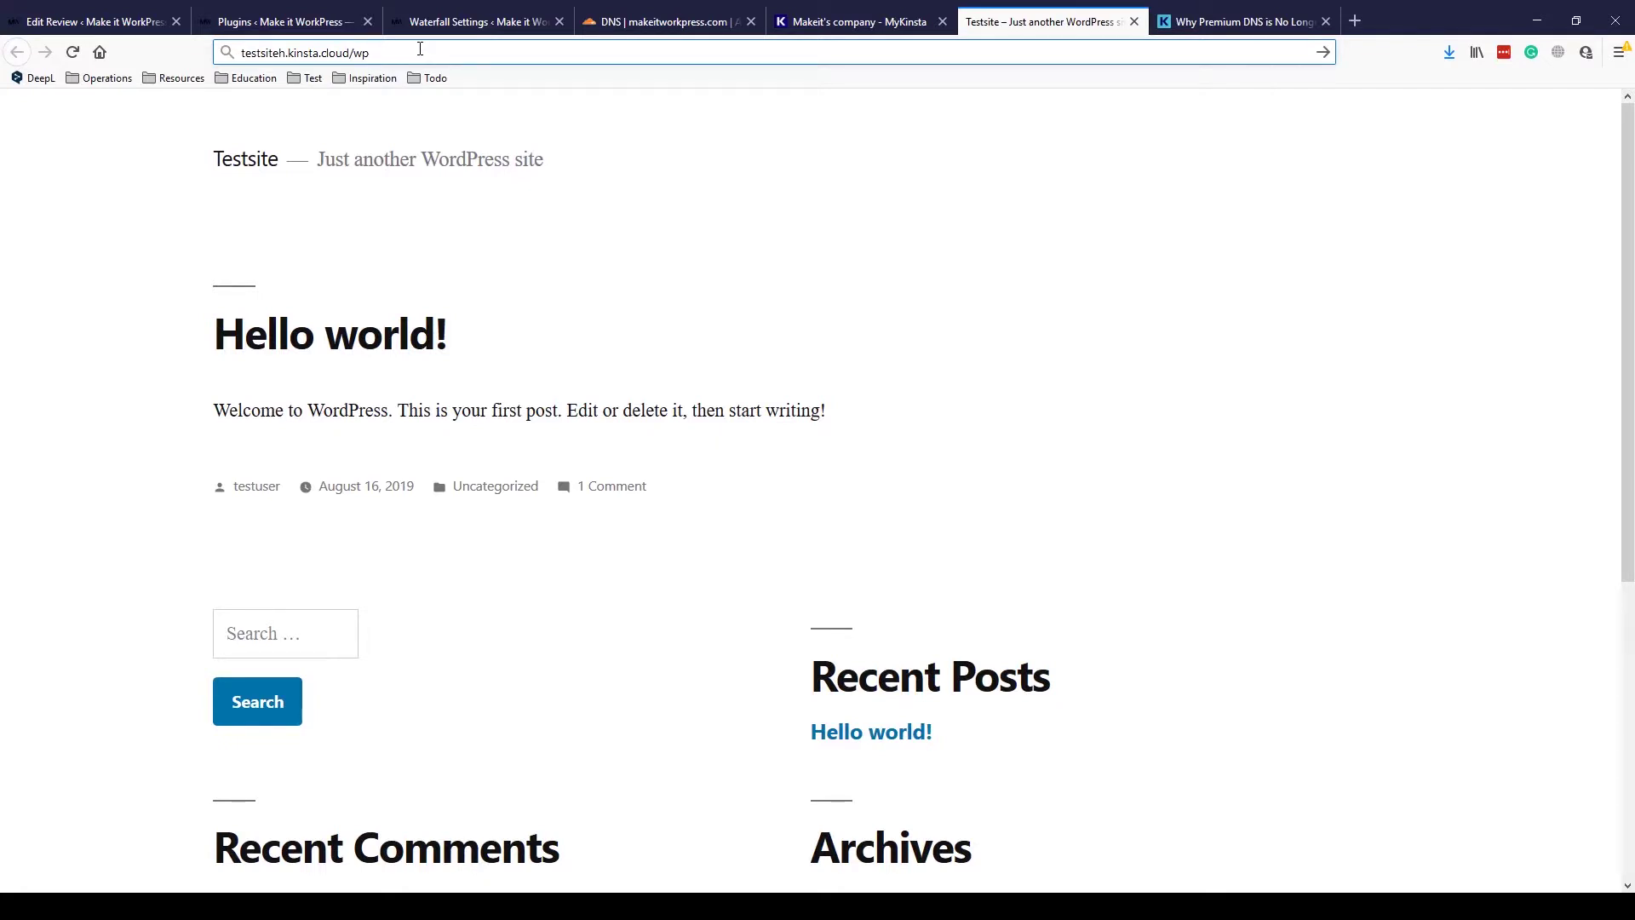
{"action": "type", "text": "-admin/"}
{"action": "key", "text": "Return"}
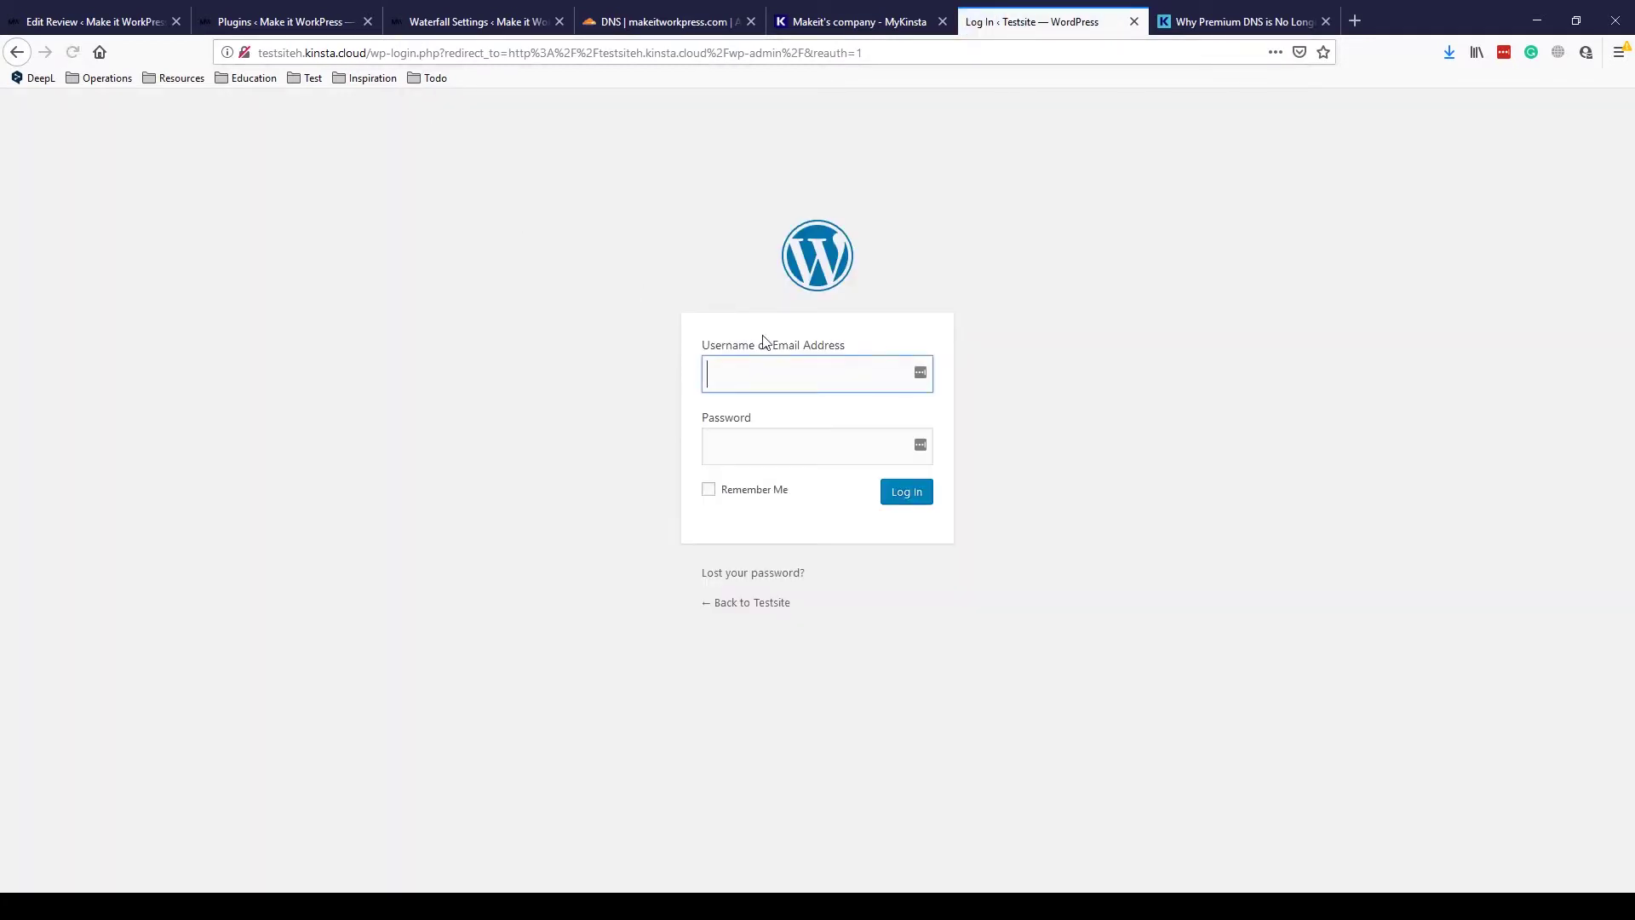
- Enter the admin username and password in the login form
{"action": "type", "text": "makeitworkp"}
{"action": "key", "text": "BackSpace"}
{"action": "key", "text": "BackSpace"}
{"action": "key", "text": "BackSpace"}
{"action": "key", "text": "BackSpace"}
{"action": "key", "text": "BackSpace"}
{"action": "key", "text": "BackSpace"}
{"action": "key", "text": "BackSpace"}
{"action": "key", "text": "BackSpace"}
{"action": "key", "text": "BackSpace"}
{"action": "key", "text": "BackSpace"}
{"action": "type", "text": "testuser"}
{"action": "key", "text": "Tab"}
{"action": "type", "text": "•••••••••••••"}
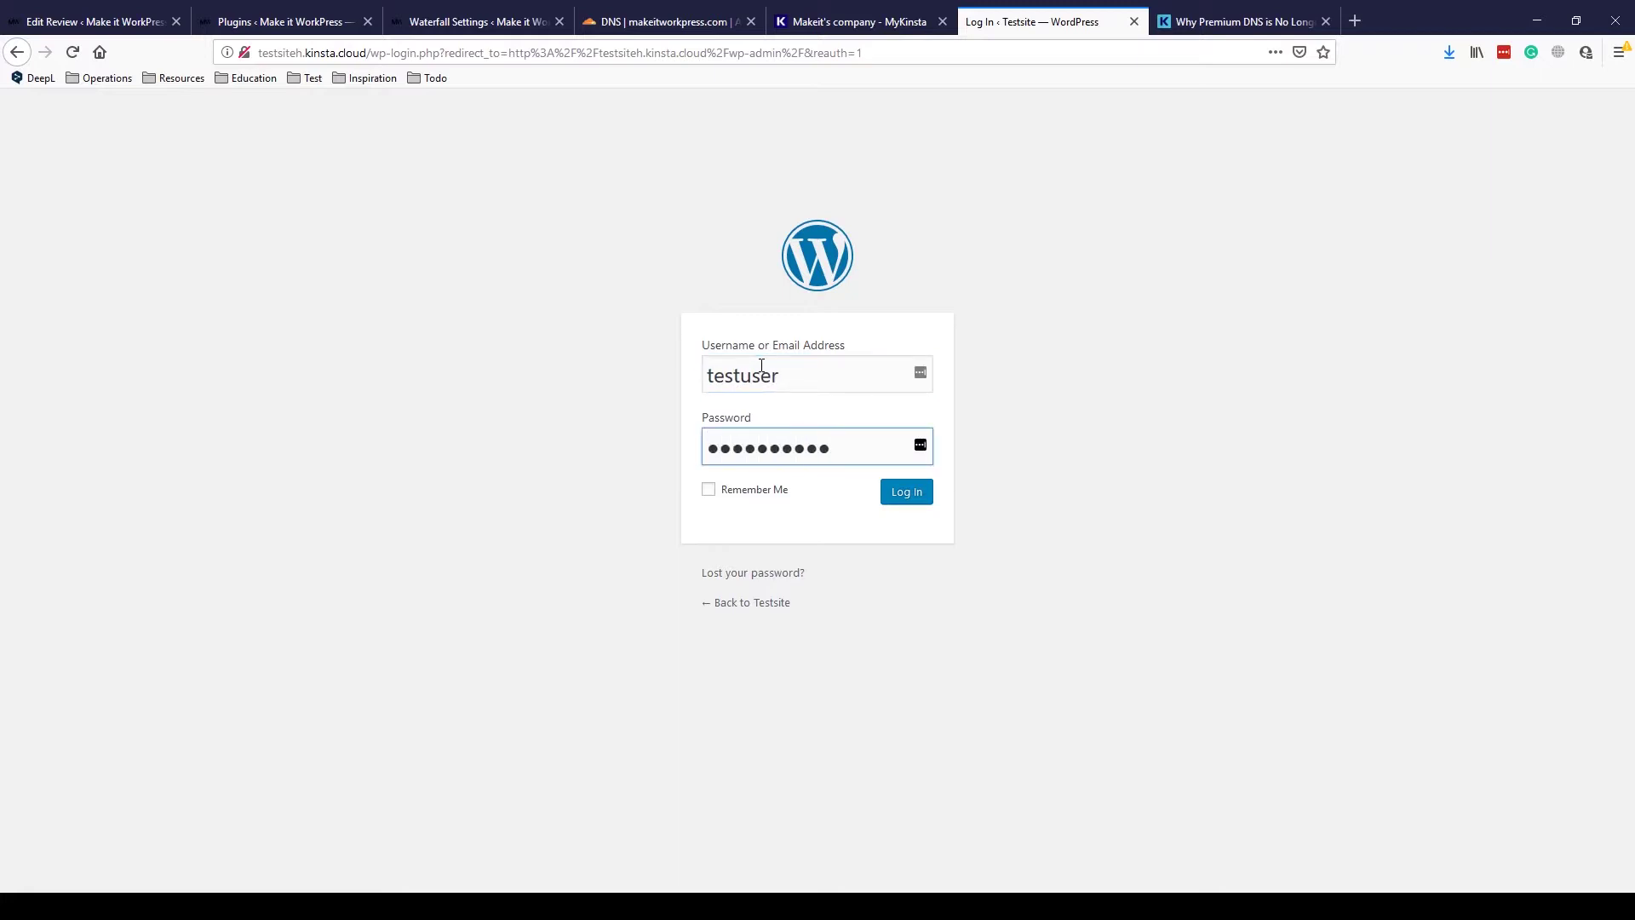
{"action": "type", "text": "•••••"}
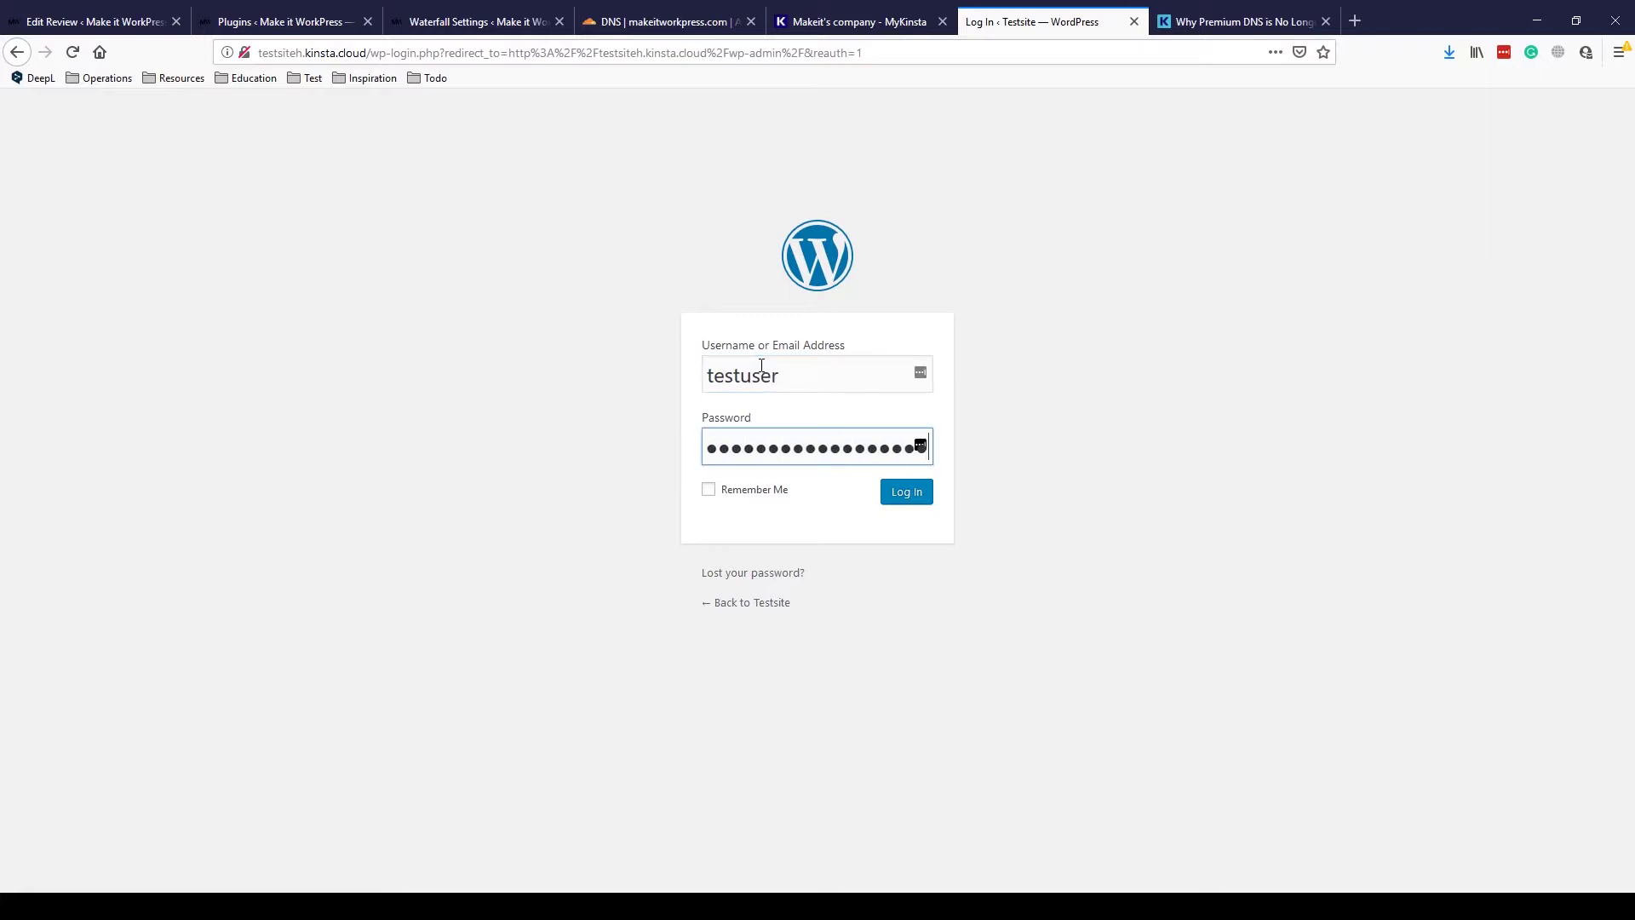
- Log in to the dashboard, return to fullscreen and decline saving the password
{"action": "key", "text": "Return"}
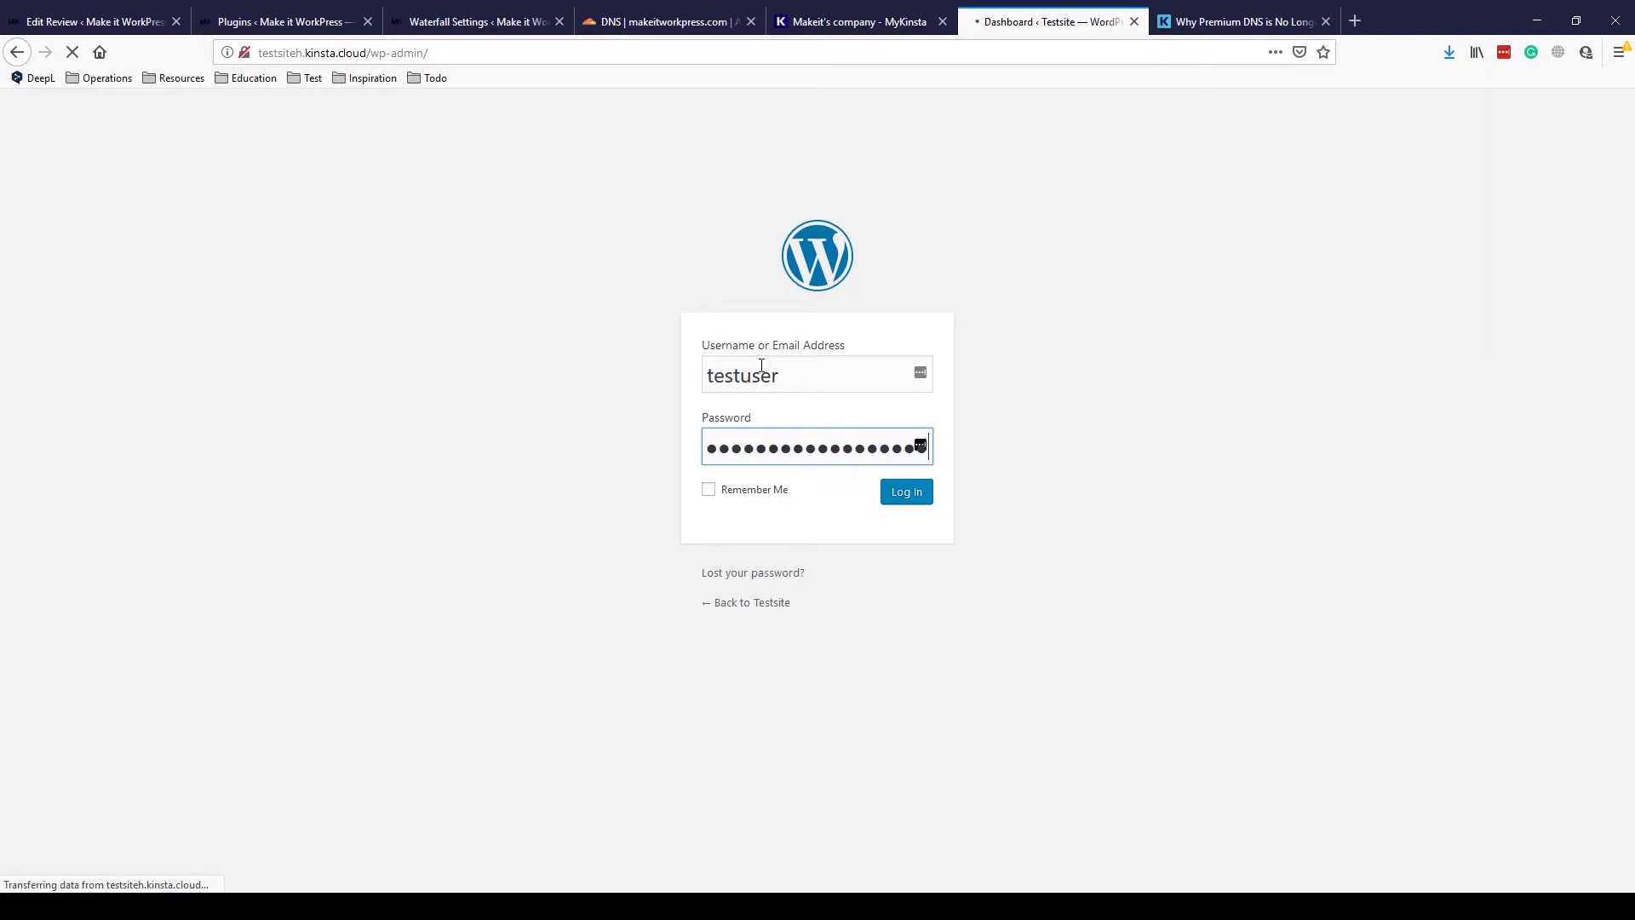
{"action": "key", "text": "F11"}
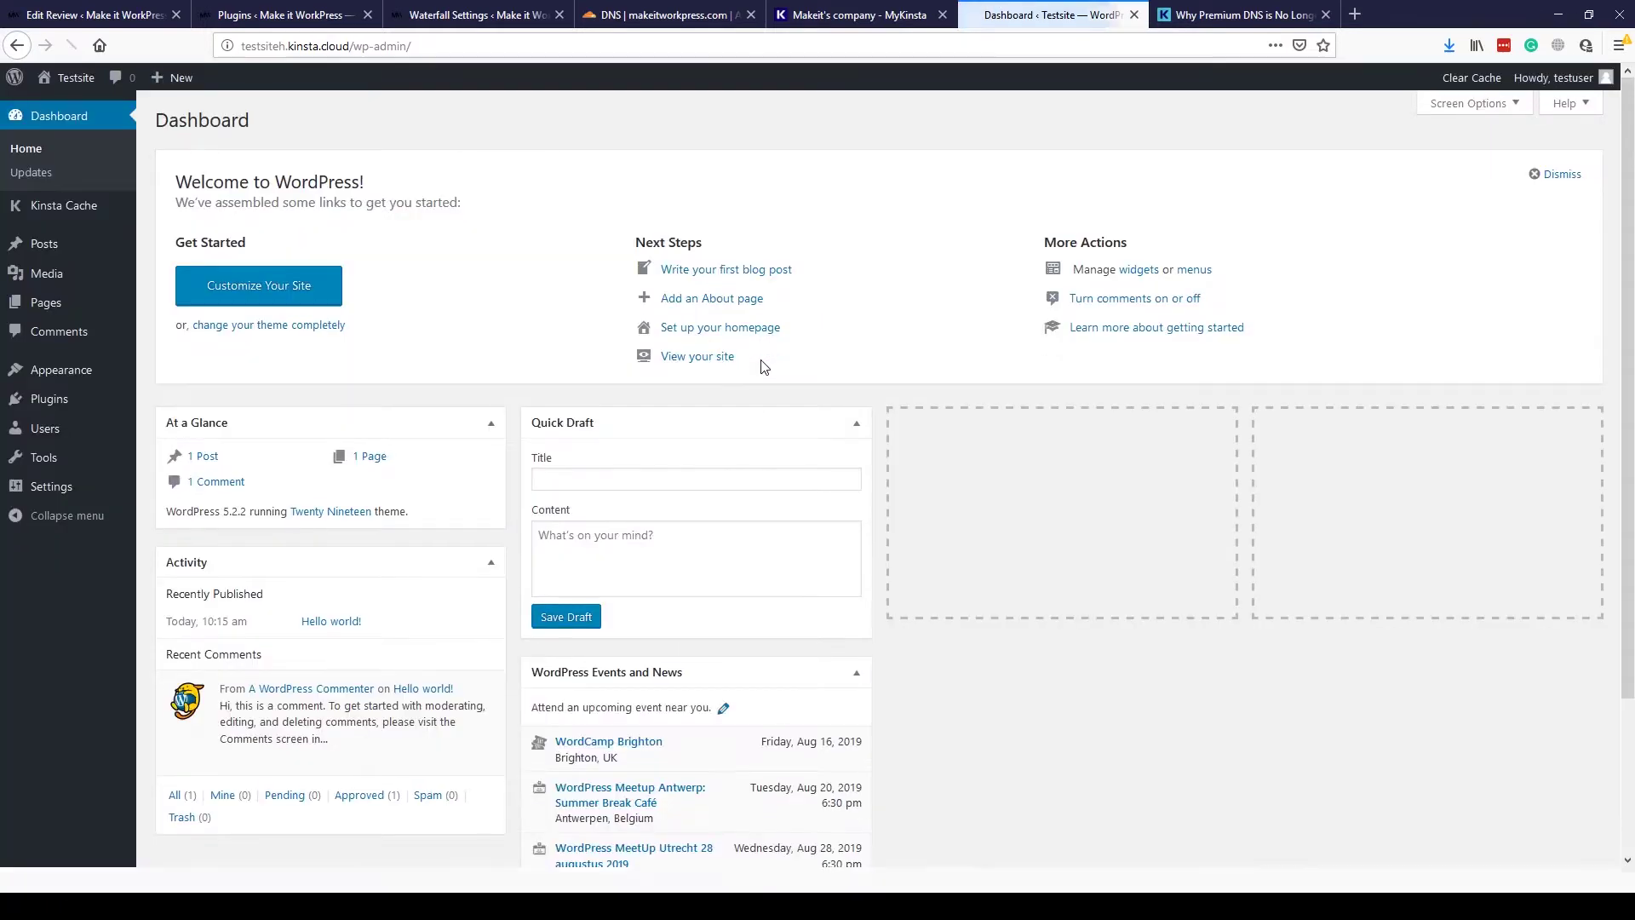
{"action": "left_click", "coordinate": [1475, 132]}
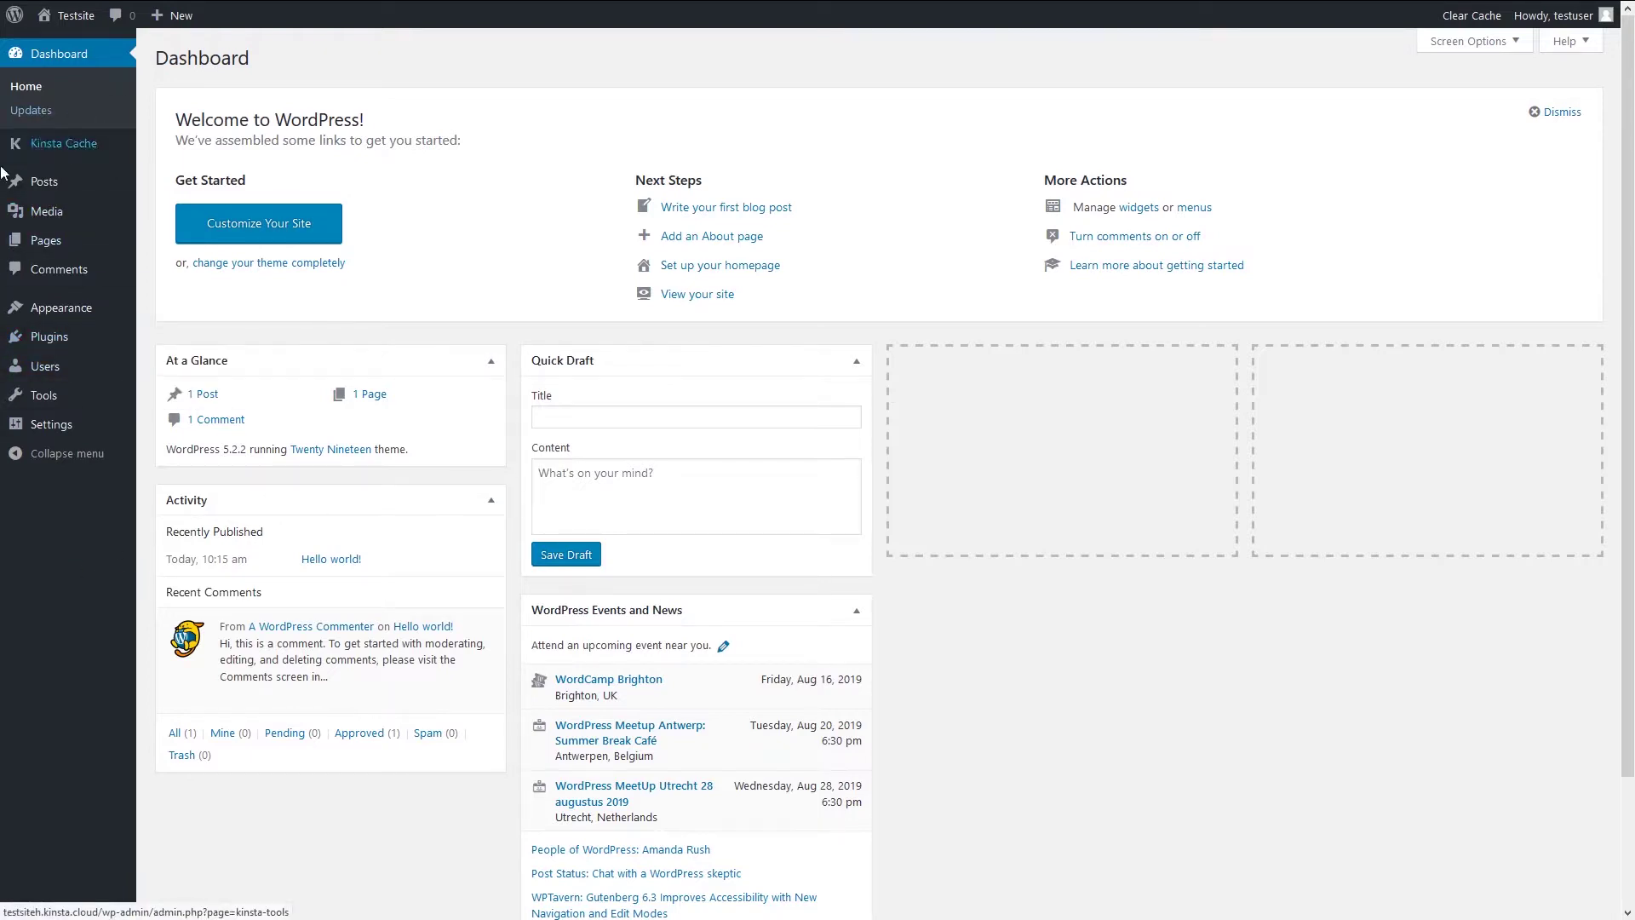
- View the Kinsta Cache control page, then go to the installed Plugins list
{"action": "left_click", "coordinate": [70, 152]}
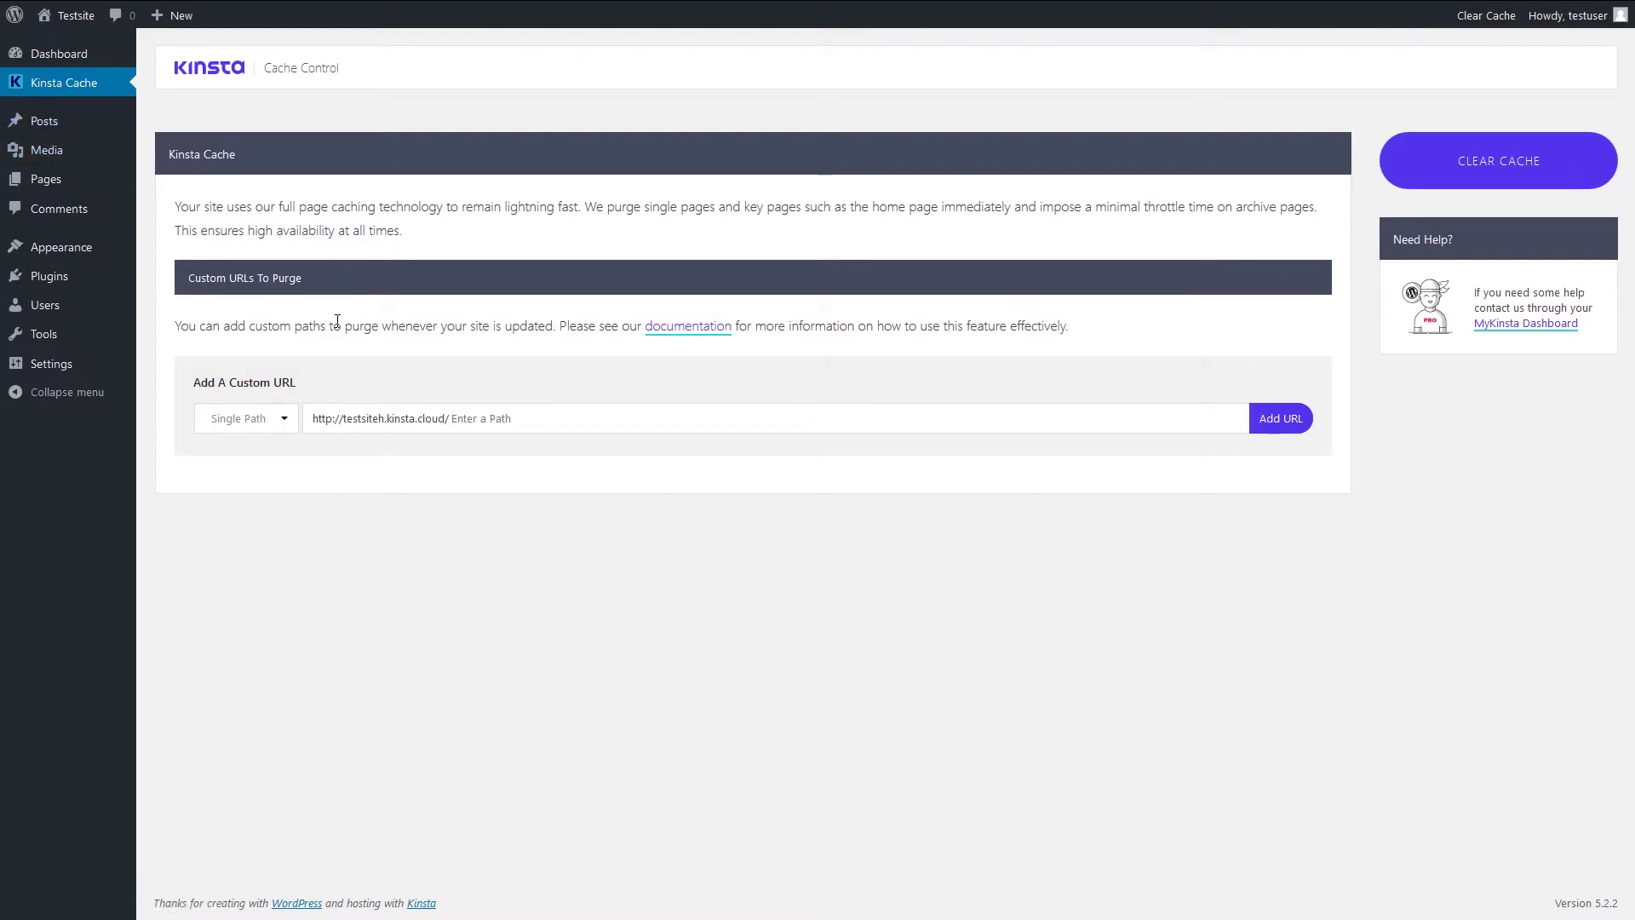
{"action": "mouse_move", "coordinate": [91, 342]}
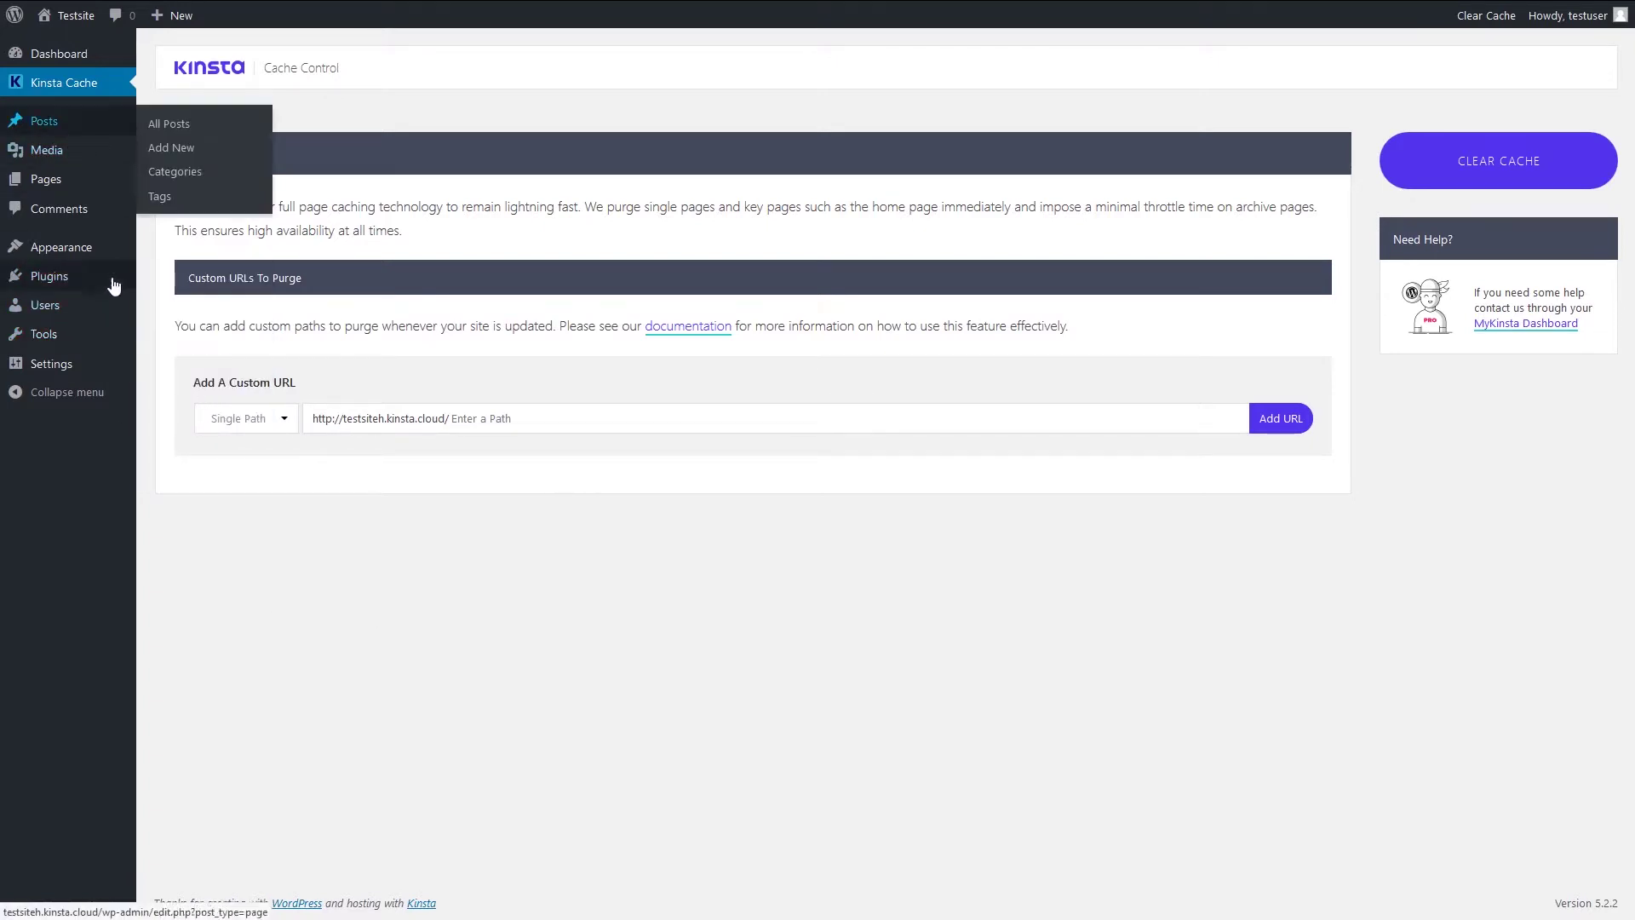
{"action": "mouse_move", "coordinate": [112, 288]}
{"action": "left_click", "coordinate": [41, 288]}
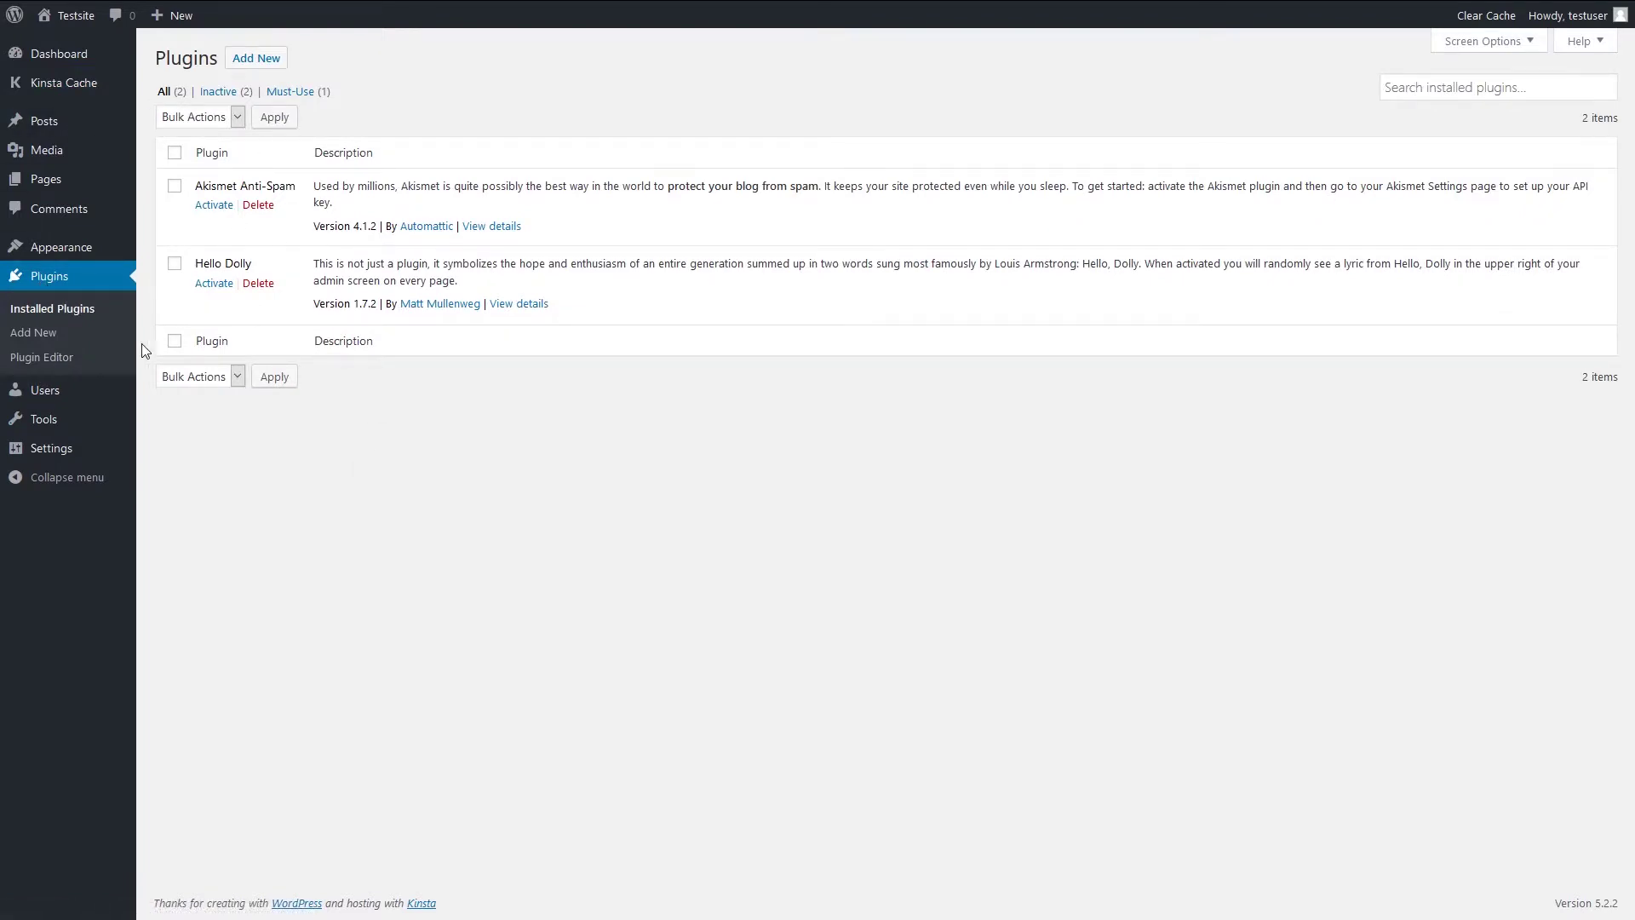
- Go to the installed themes page and activate the Twenty Sixteen theme
{"action": "left_click", "coordinate": [51, 251]}
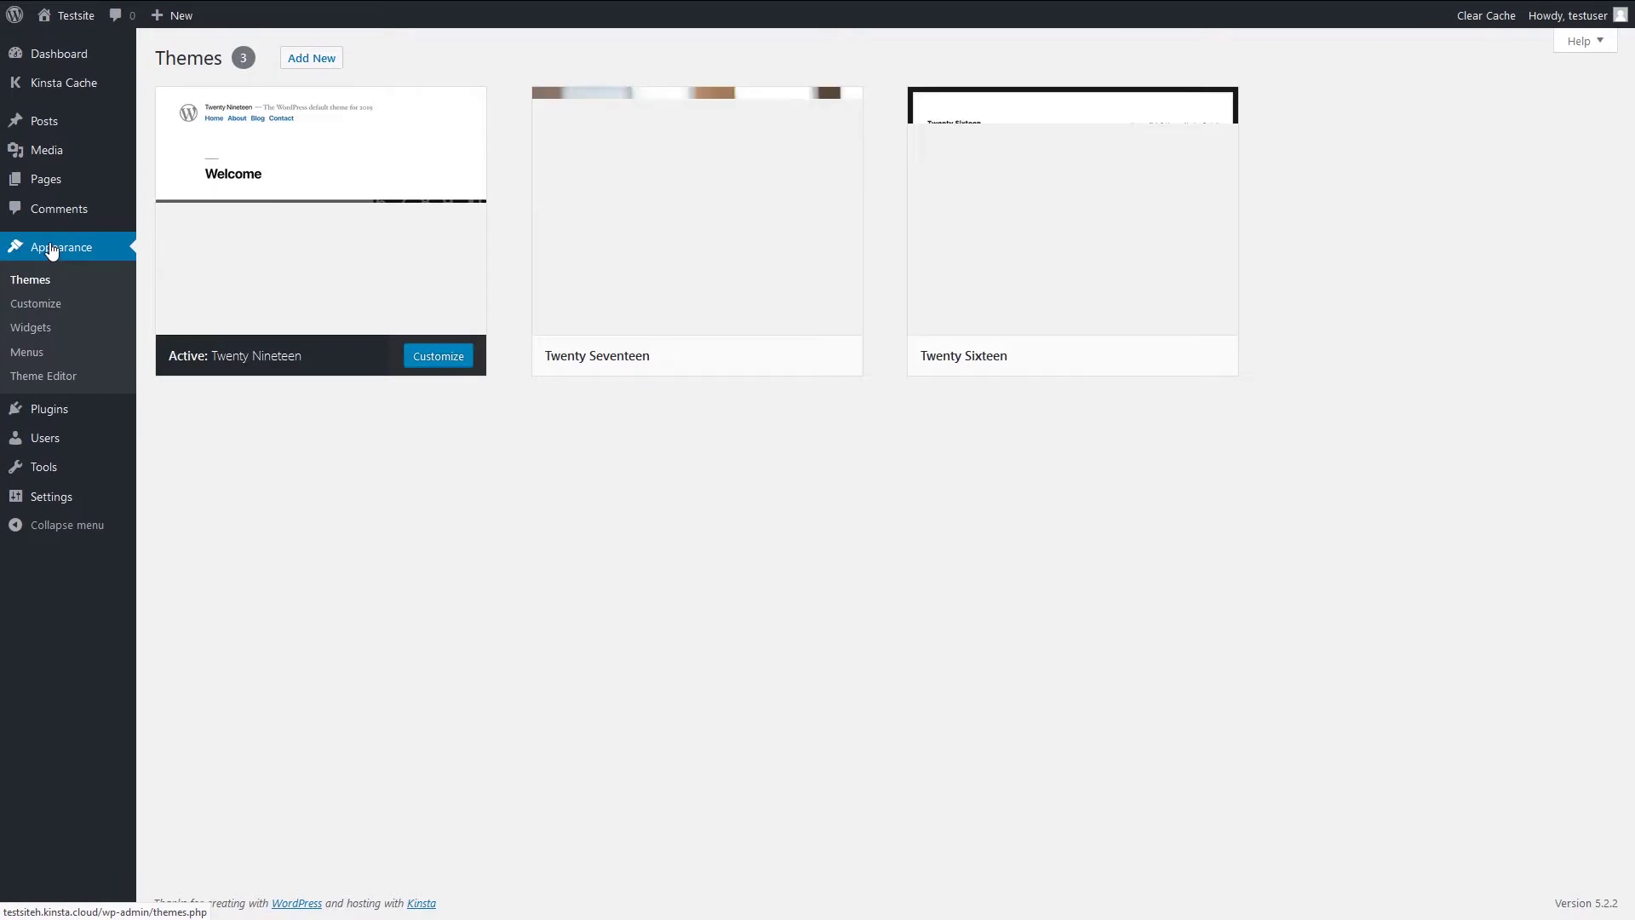
{"action": "mouse_move", "coordinate": [1099, 366]}
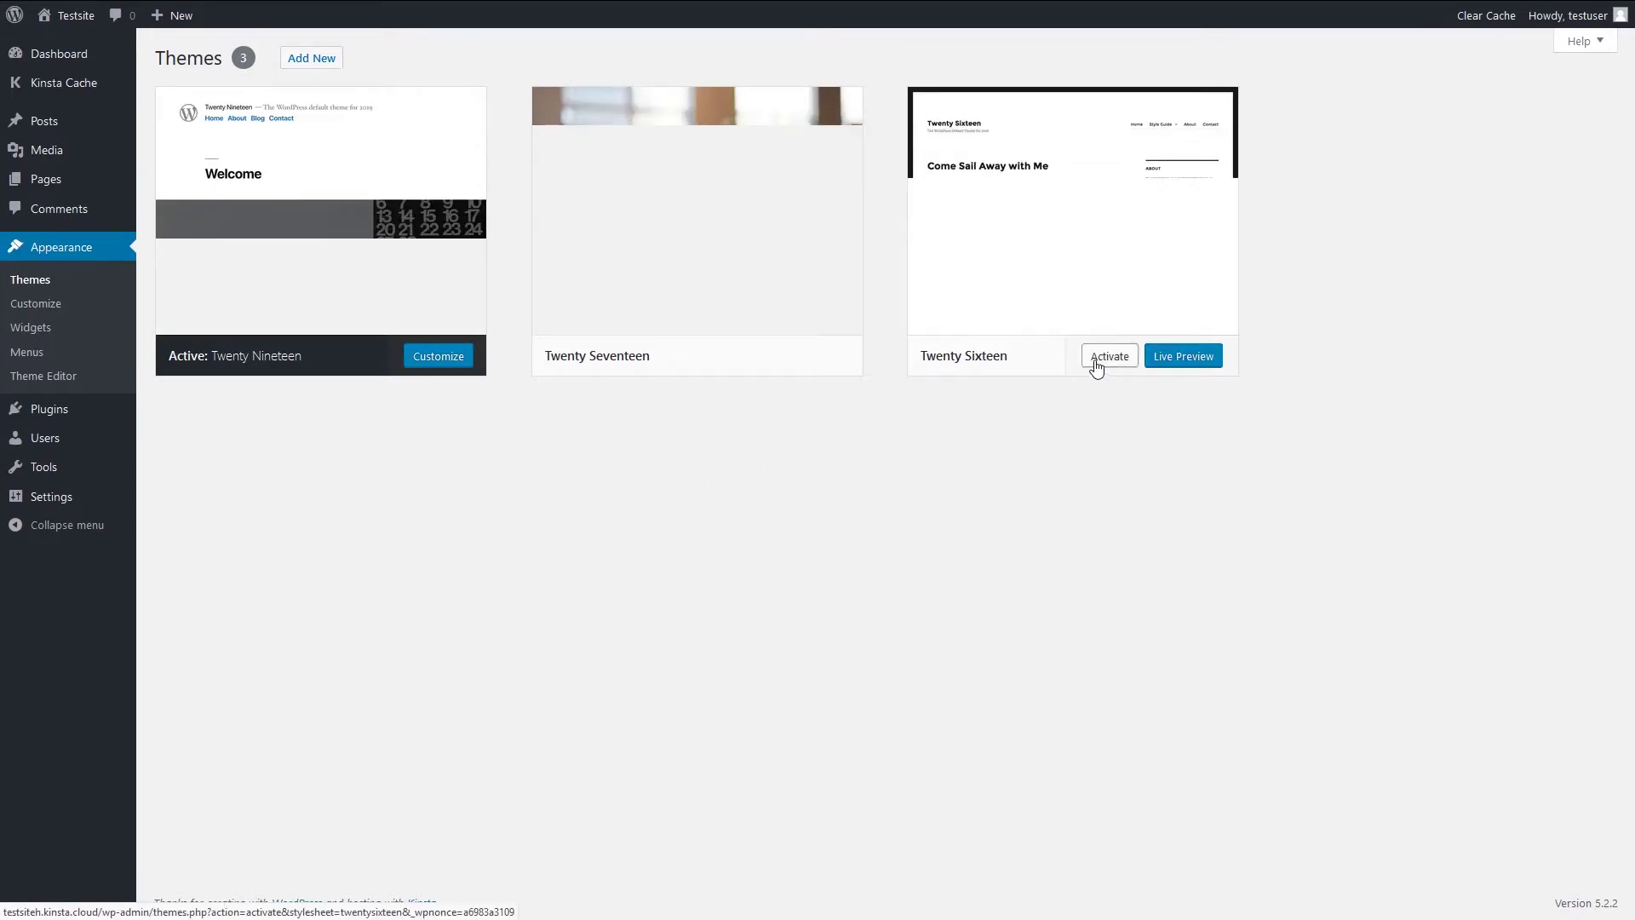
{"action": "left_click", "coordinate": [1109, 356]}
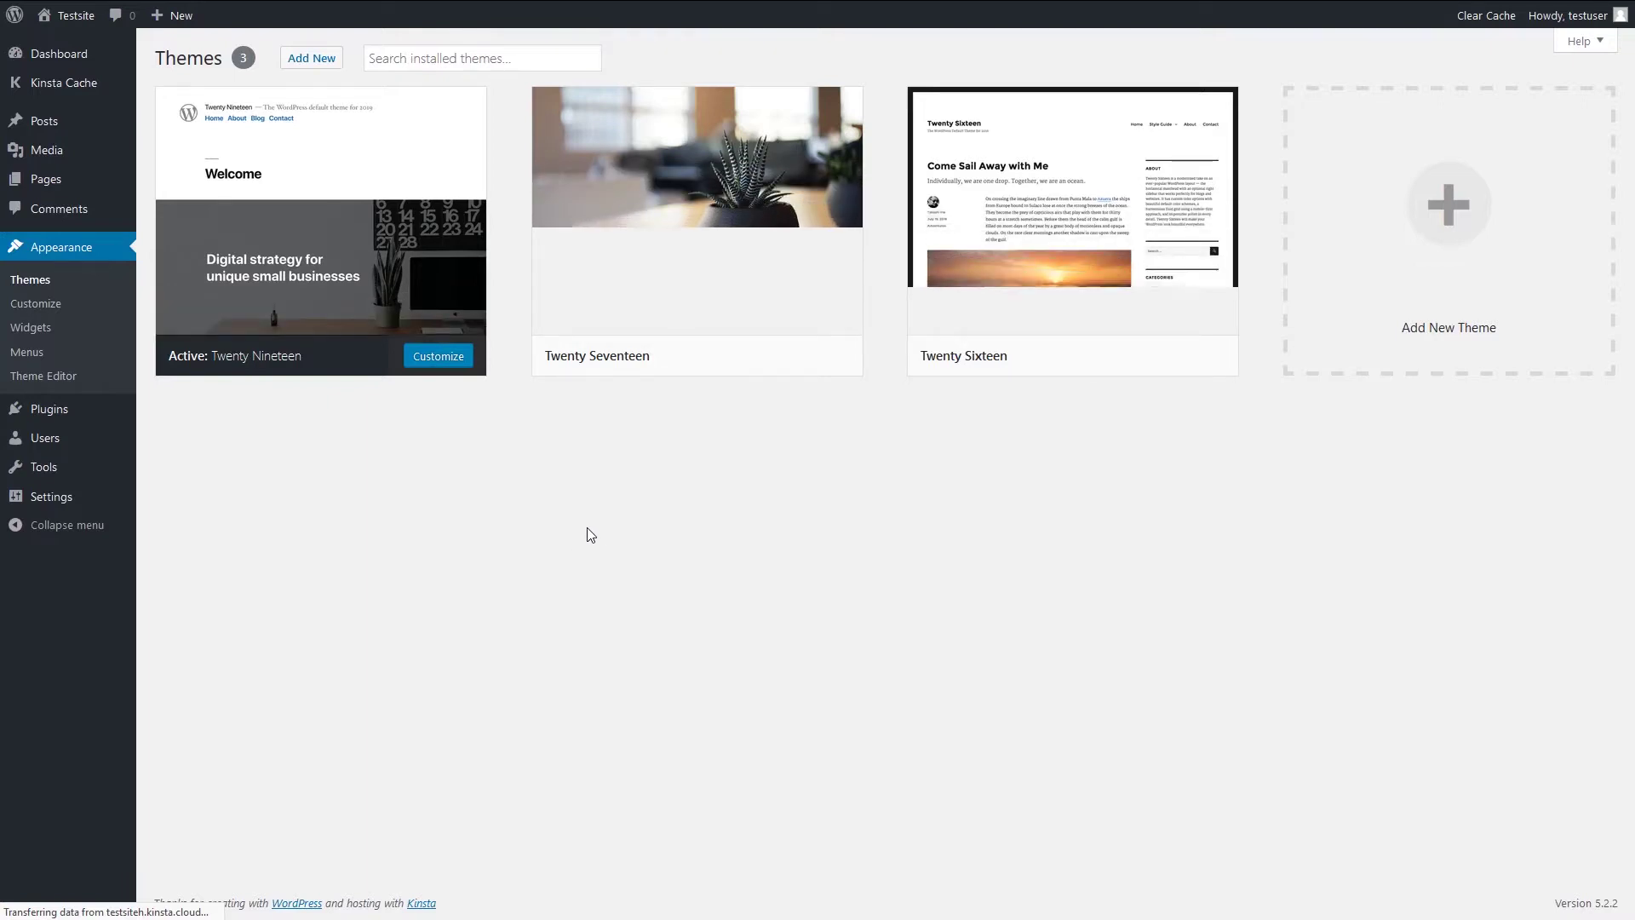
- Switch back to the MyKinsta browser tab and return to fullscreen view
{"action": "key", "text": "F11"}
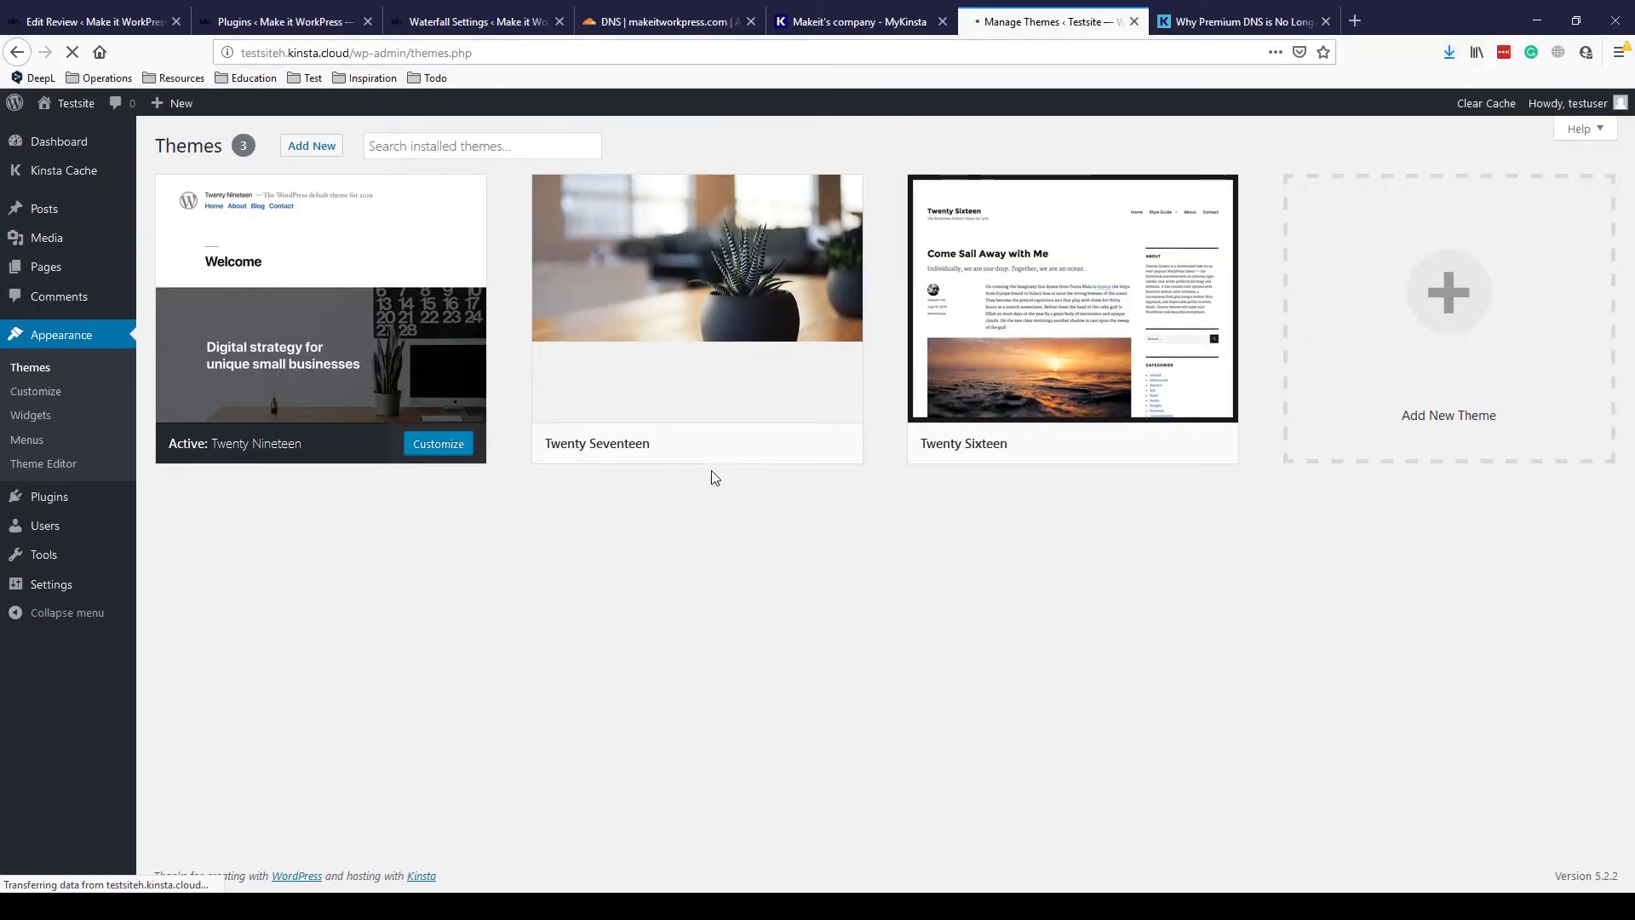
{"action": "left_click", "coordinate": [826, 25]}
{"action": "key", "text": "F11"}
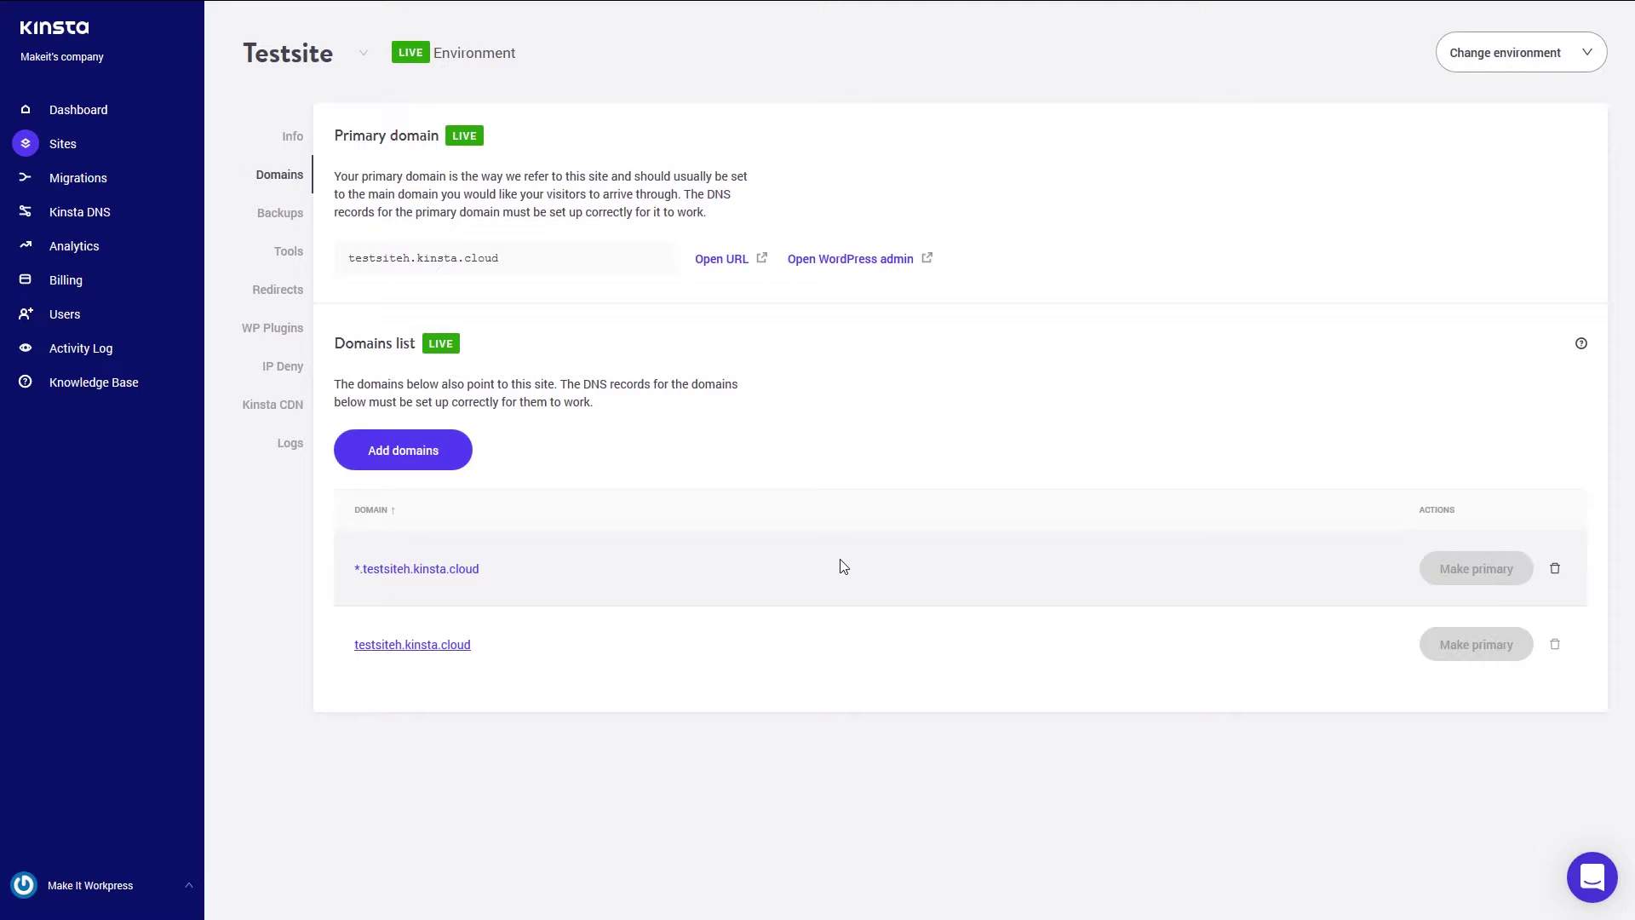
- Open Testsite from the sites list to view its Info page
{"action": "left_click", "coordinate": [32, 149]}
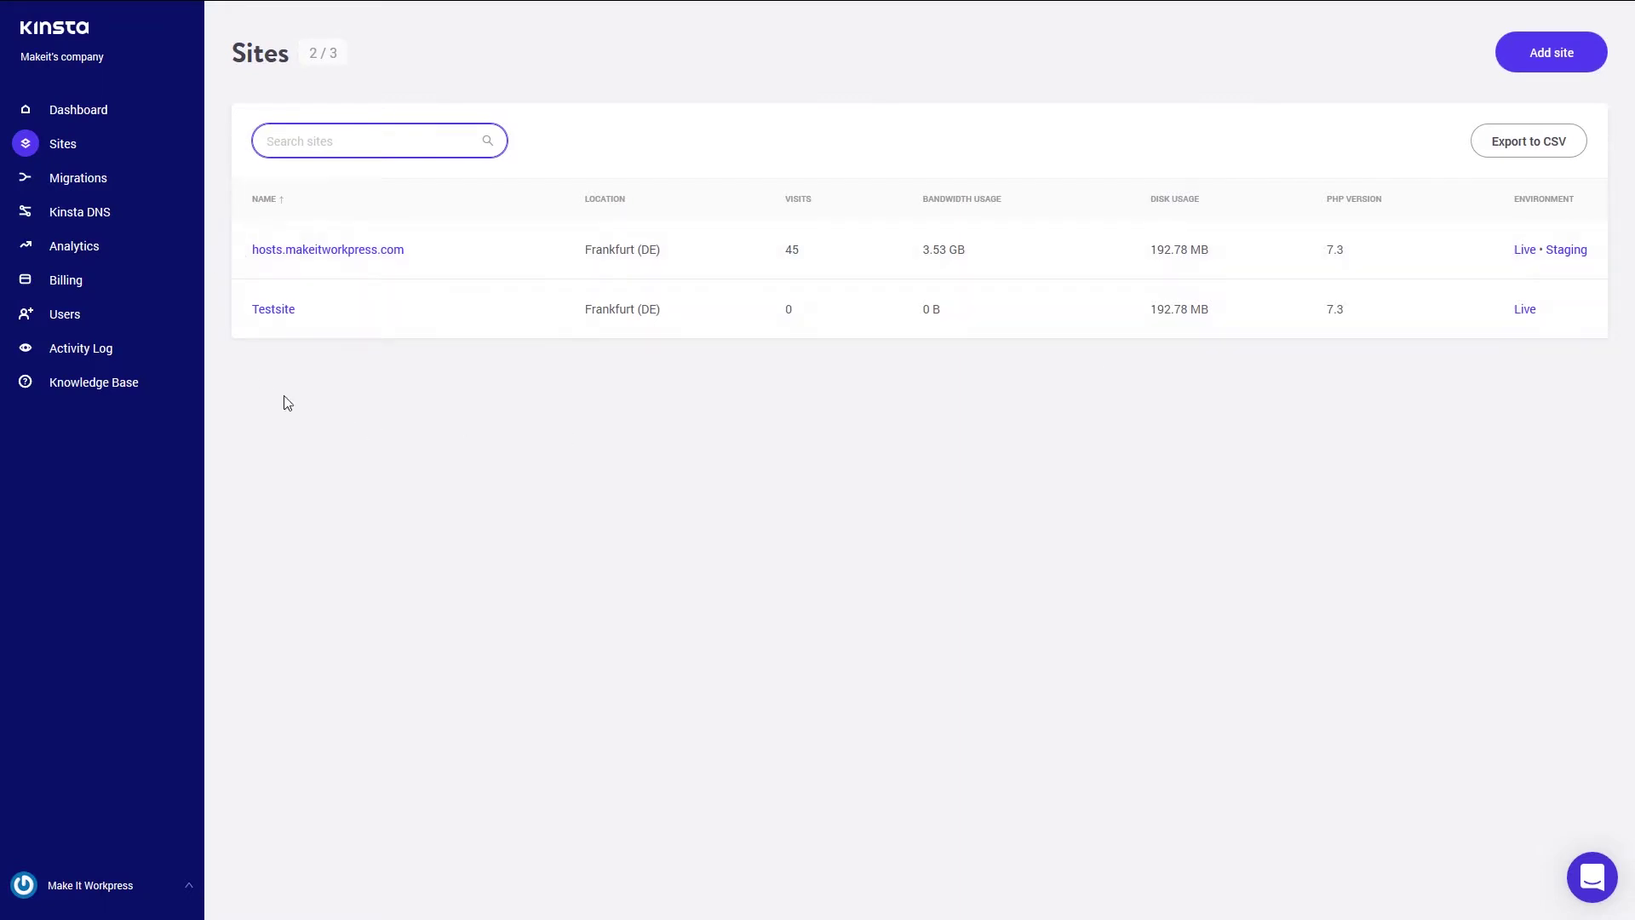
{"action": "left_click", "coordinate": [282, 312]}
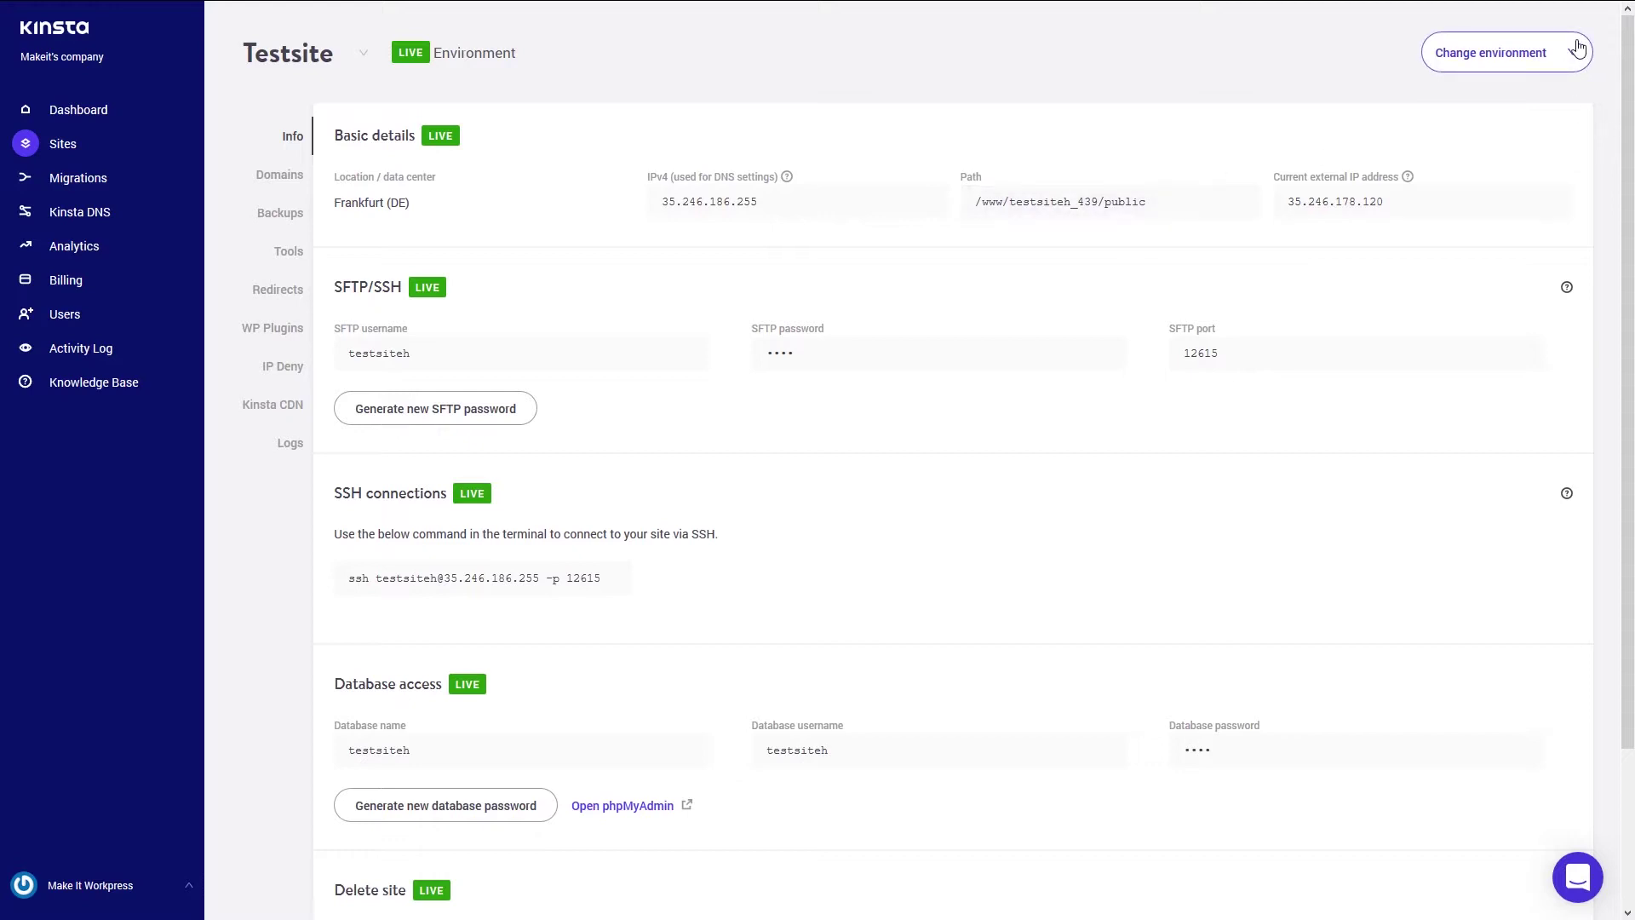
- Create a staging environment for Testsite, then view the Migrations page
{"action": "left_click", "coordinate": [1572, 63]}
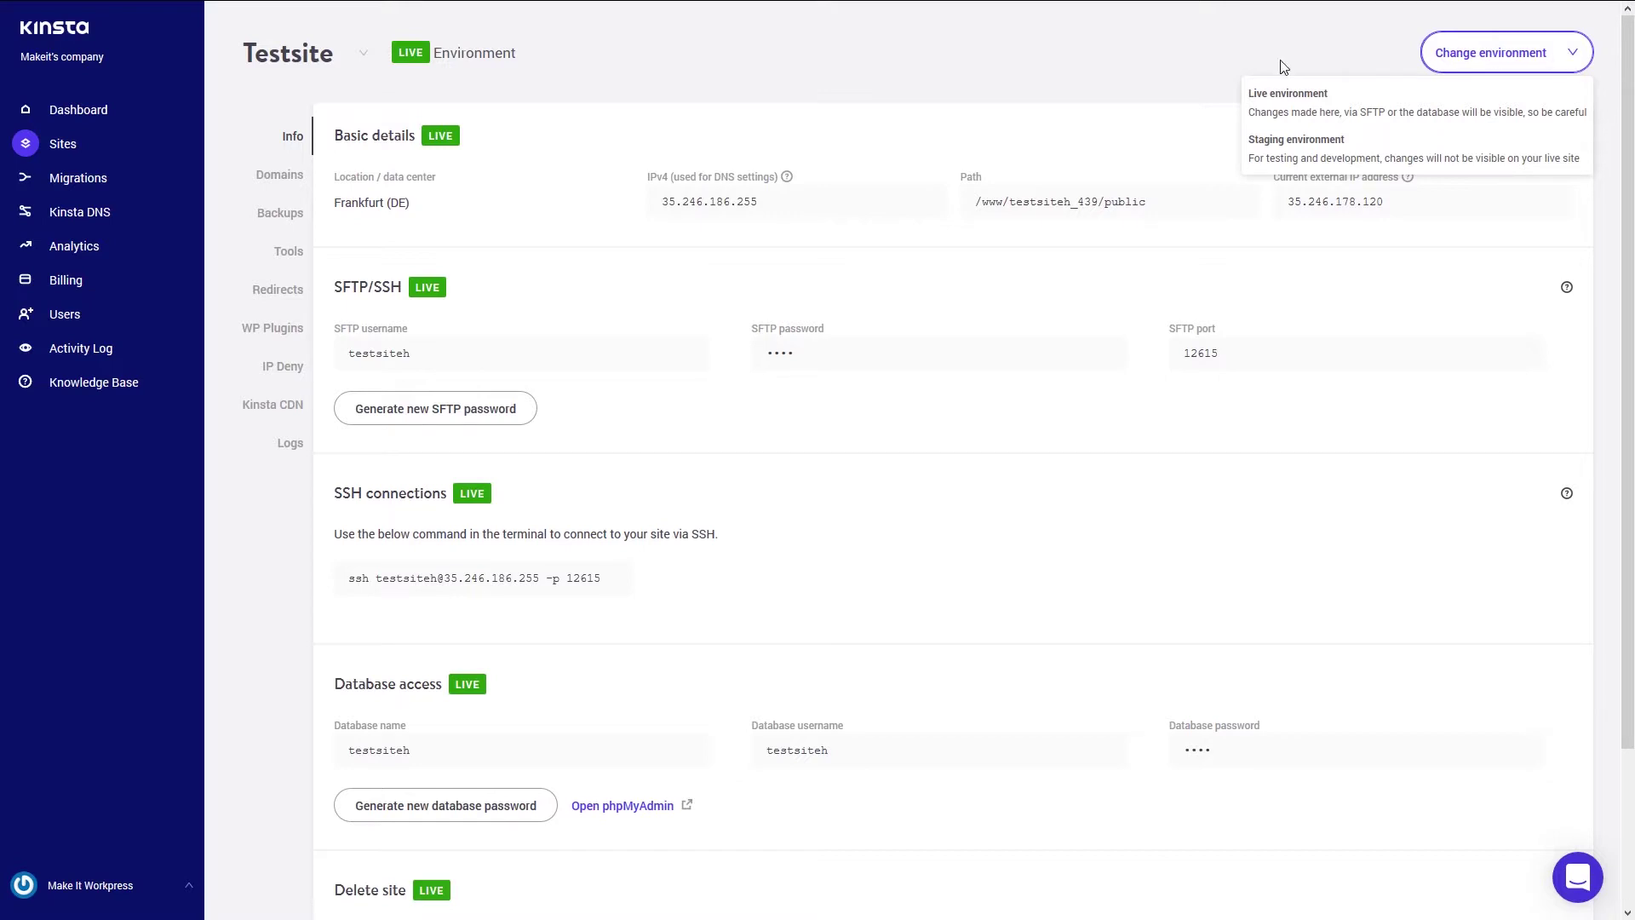
{"action": "left_click", "coordinate": [1287, 141]}
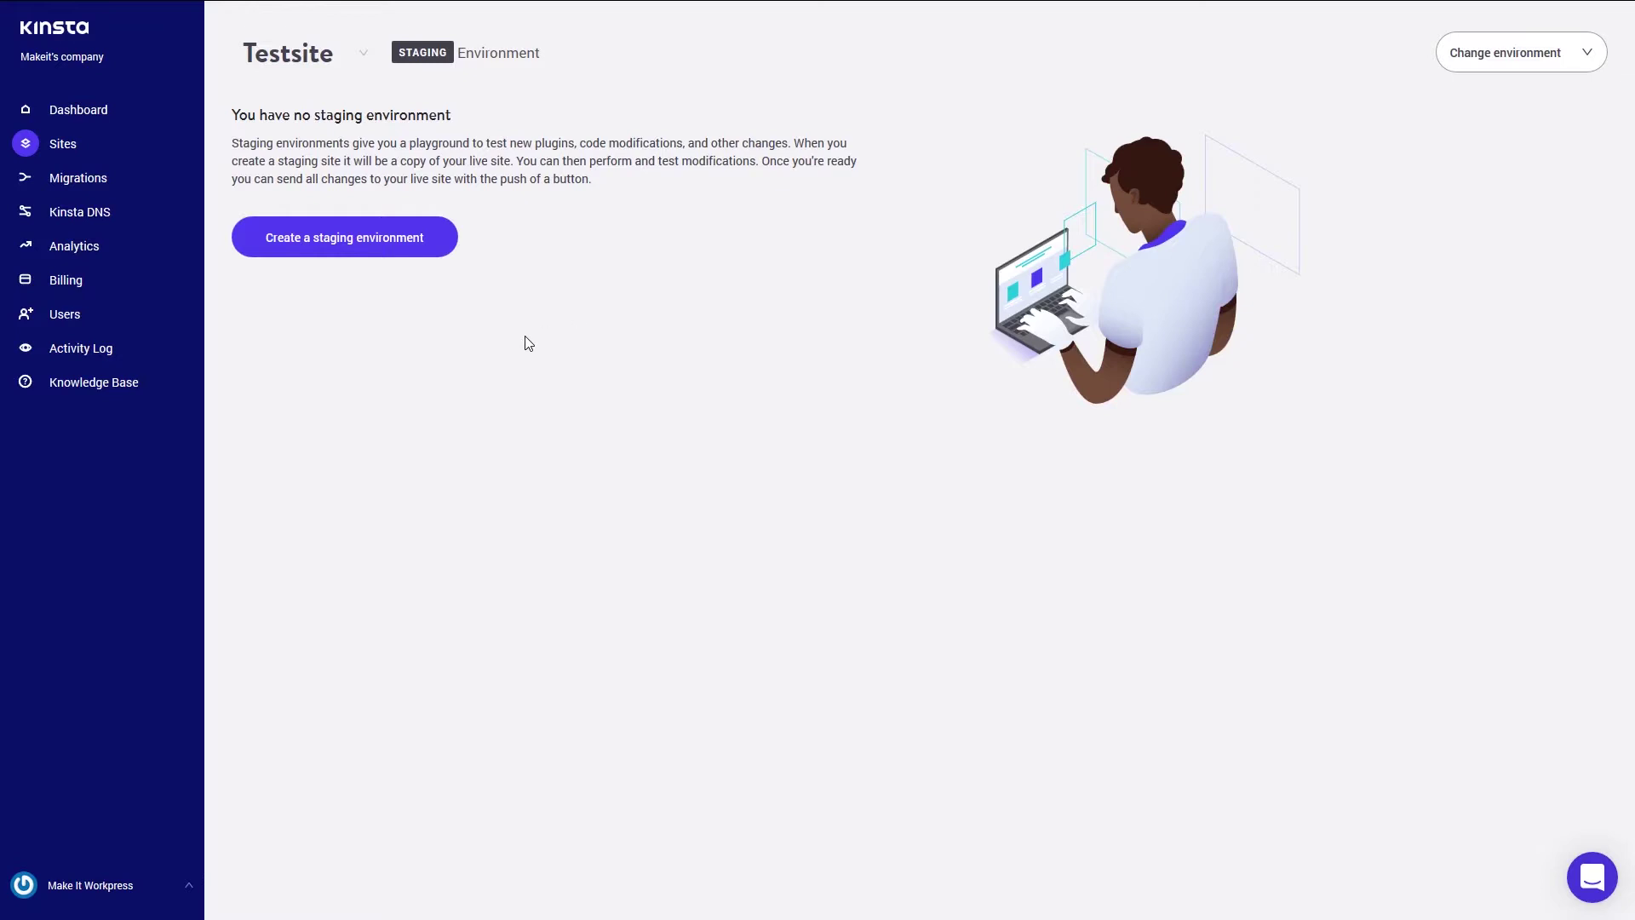
{"action": "left_click", "coordinate": [358, 246]}
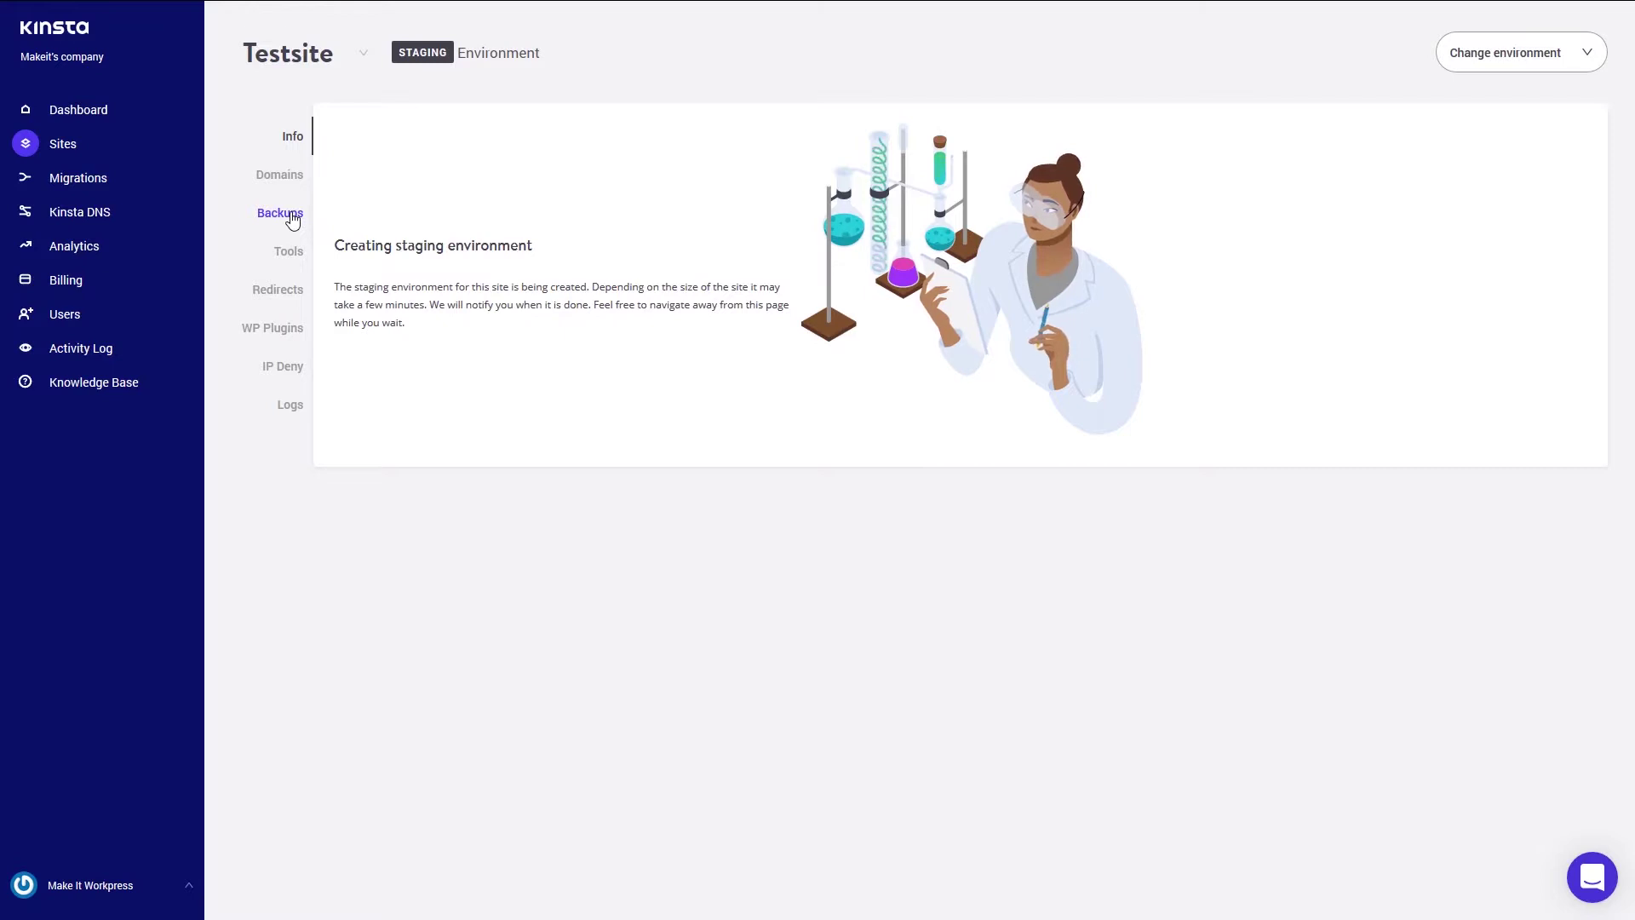
{"action": "left_click", "coordinate": [67, 189]}
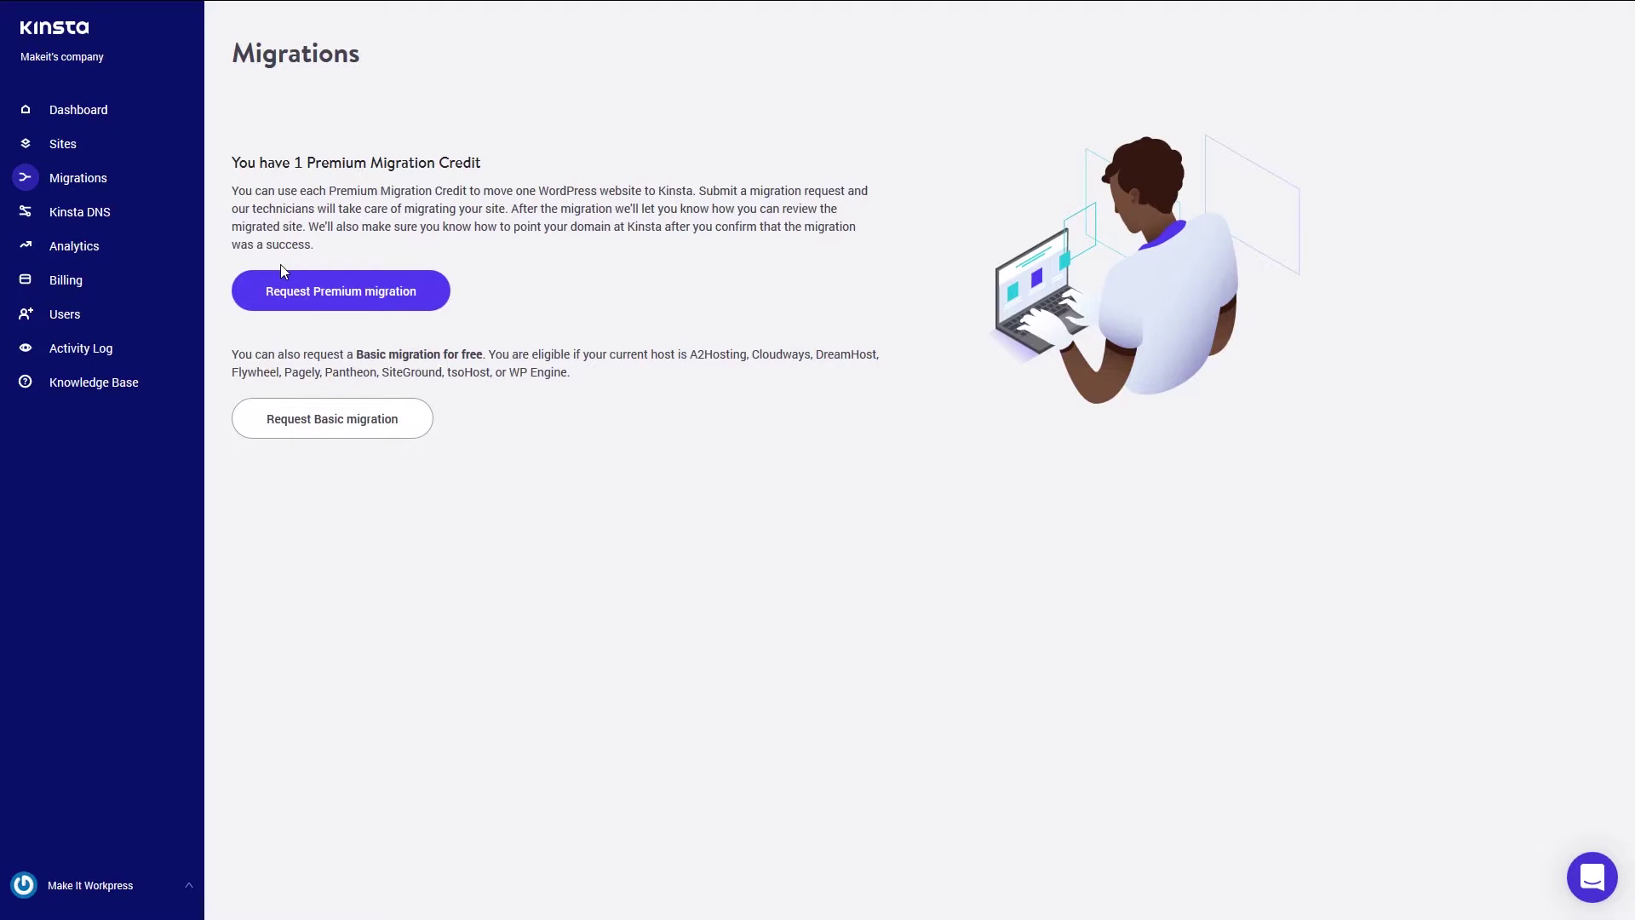
- Open the Kinsta DNS page, which has no domains yet and a 3-domain allowance
{"action": "left_click", "coordinate": [78, 219]}
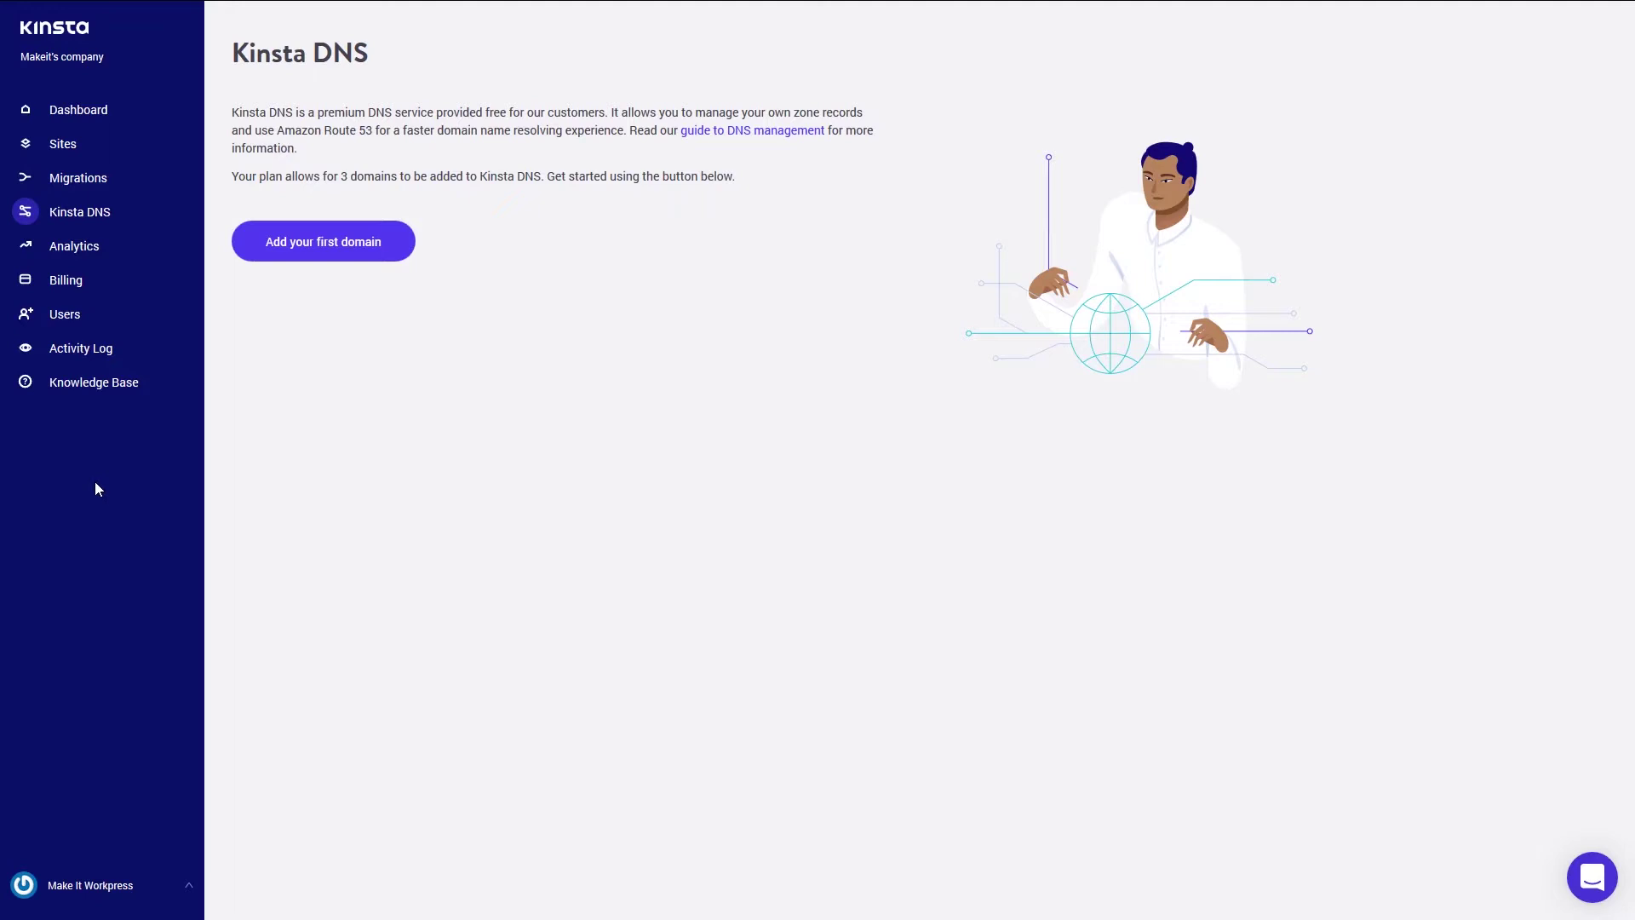
- Open Analytics to see 44 visits and 3.52 GB bandwidth over 24 hours
{"action": "left_click", "coordinate": [53, 244]}
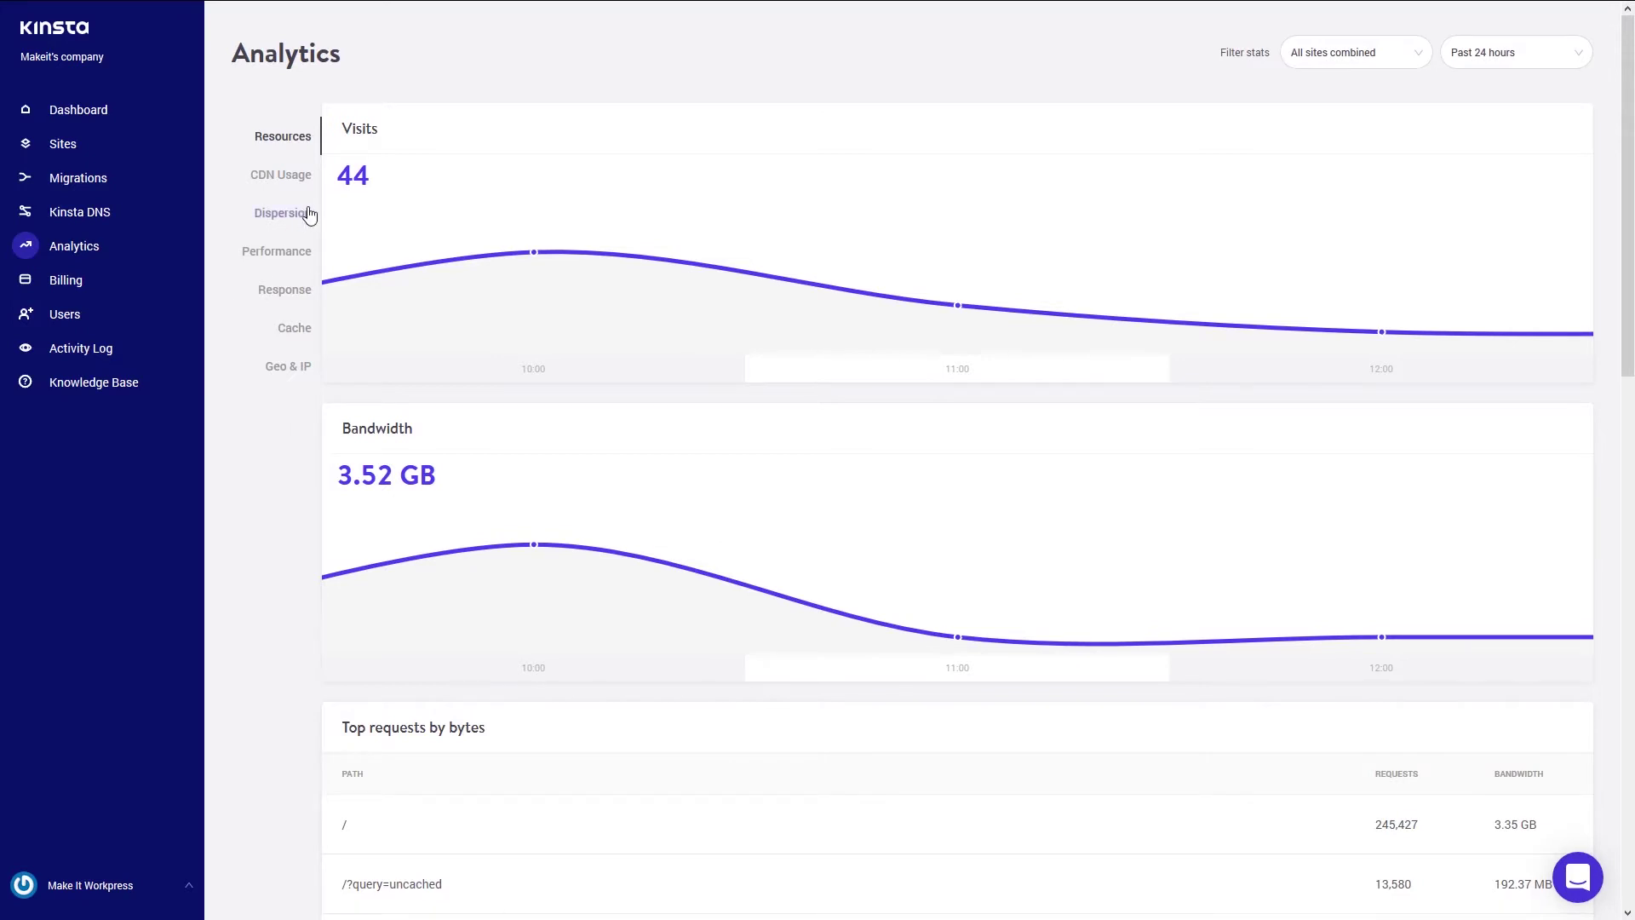
- Check the CDN usage and dispersion stats, leaving the time range unchanged
{"action": "left_click", "coordinate": [275, 176]}
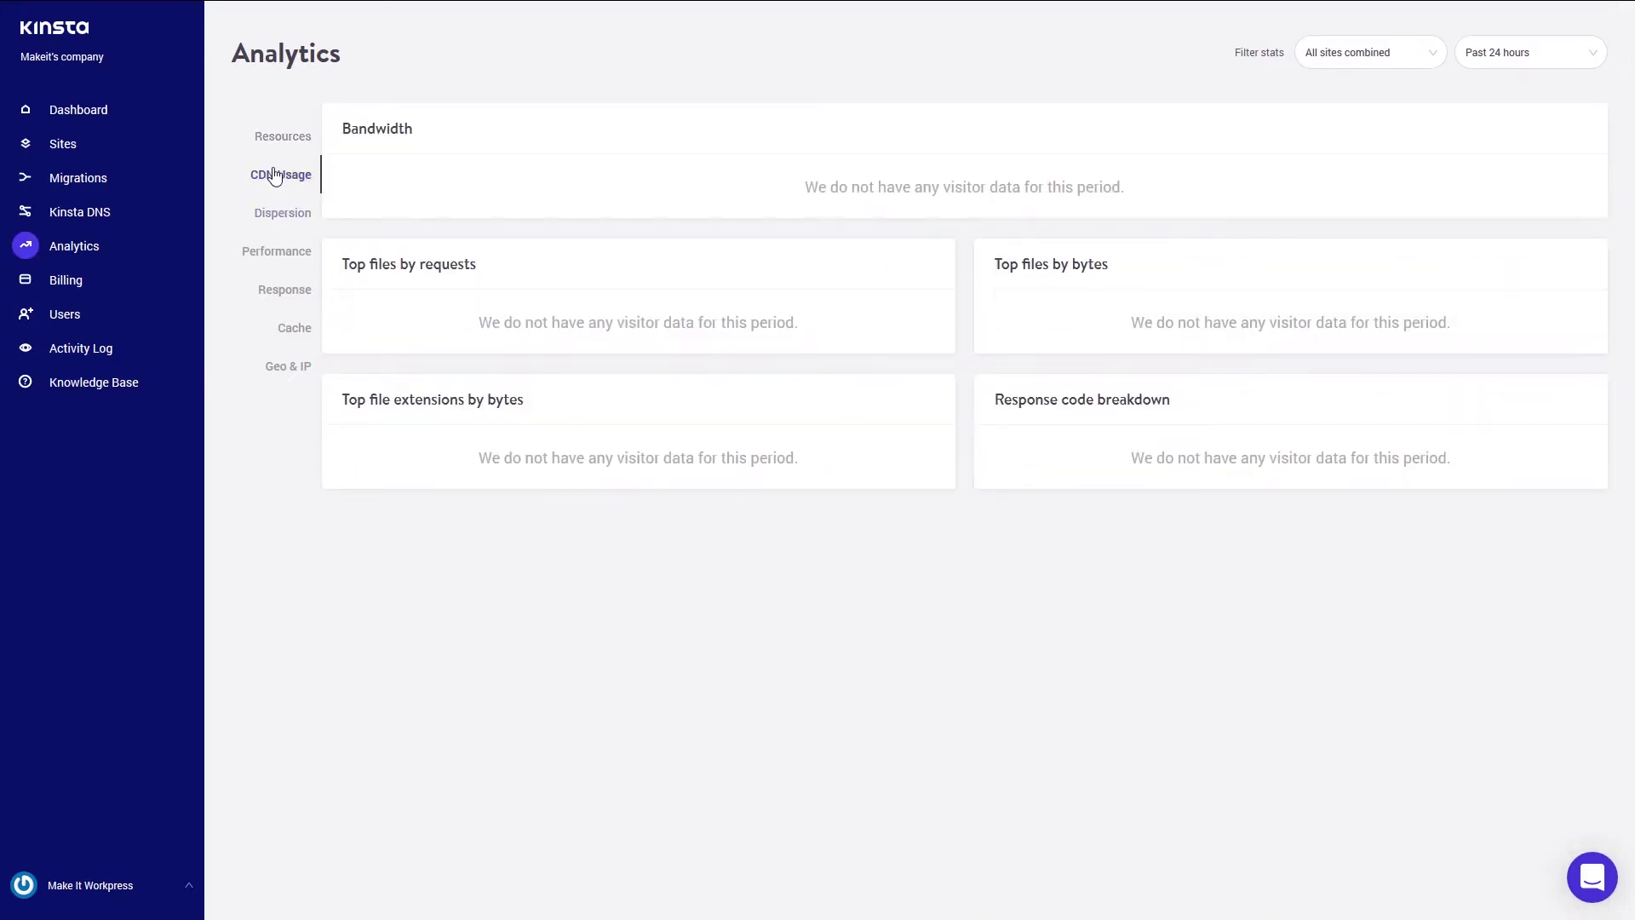
{"action": "left_click", "coordinate": [283, 222]}
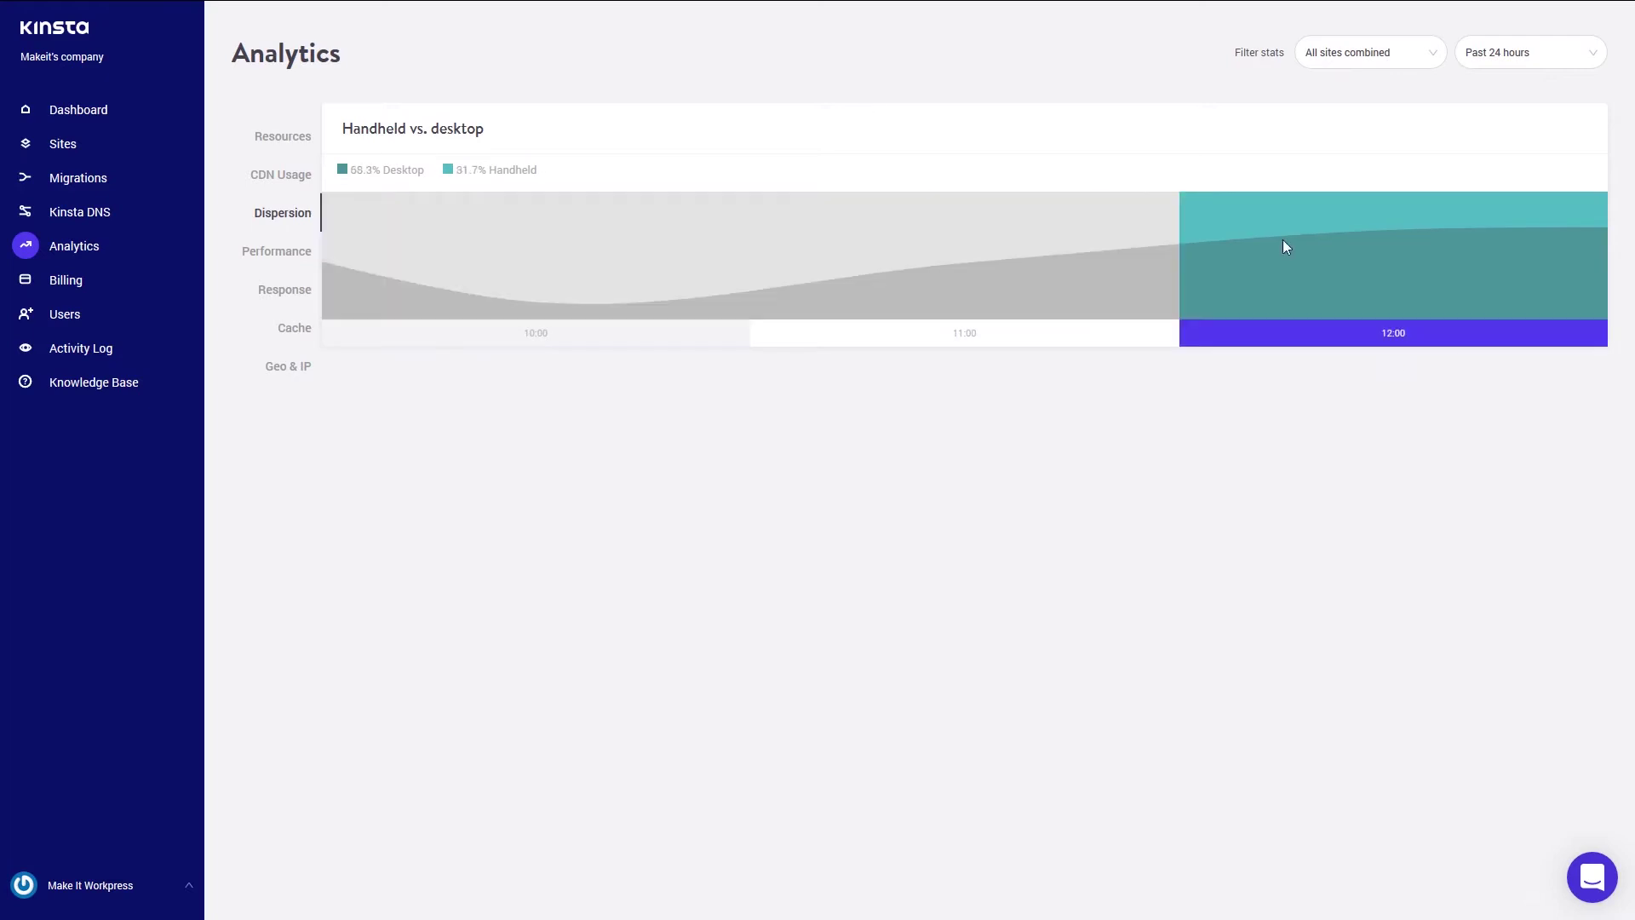
{"action": "left_click", "coordinate": [1595, 58]}
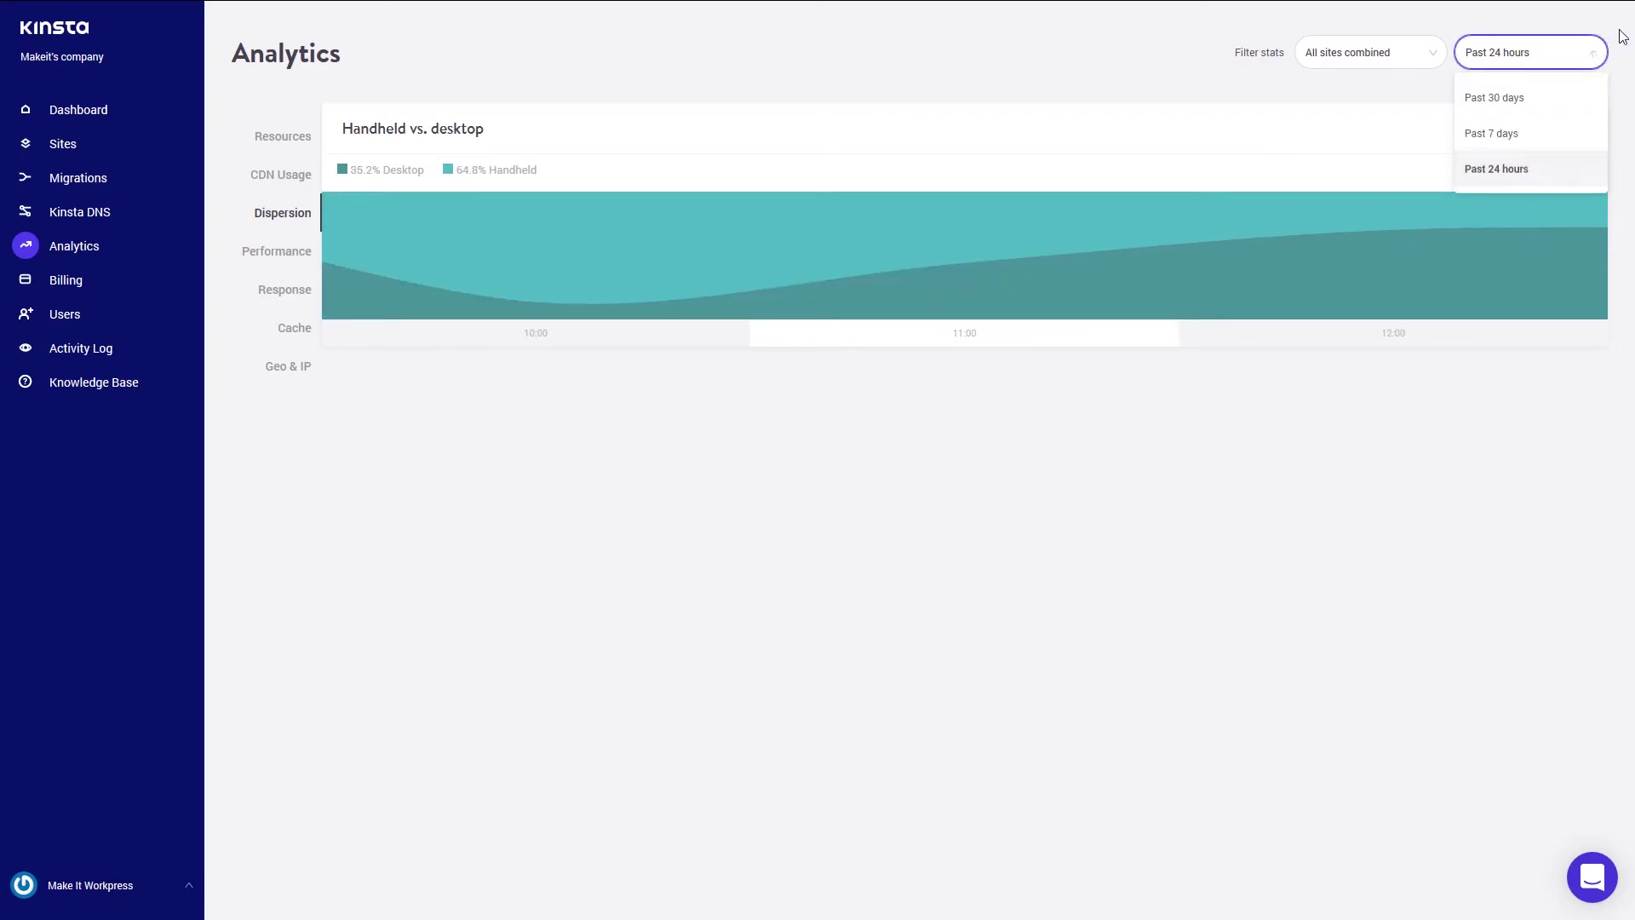
{"action": "left_click", "coordinate": [1618, 41]}
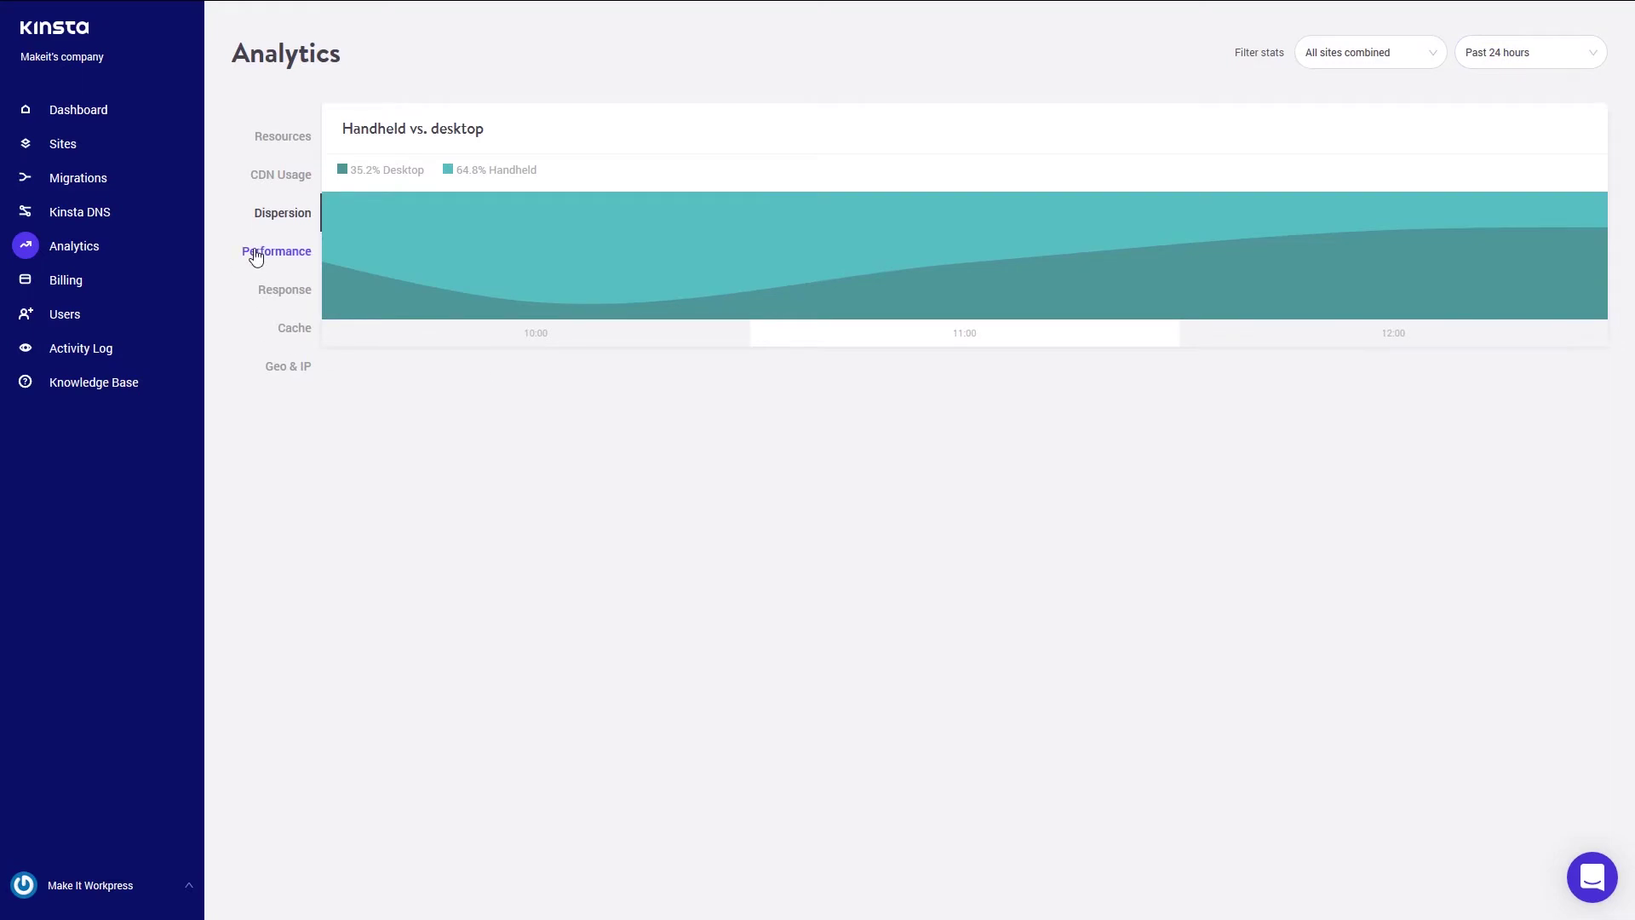
- Review Performance stats: 0.49 PHP response time, 13,813 throughput, worker limit 5
{"action": "left_click", "coordinate": [255, 255]}
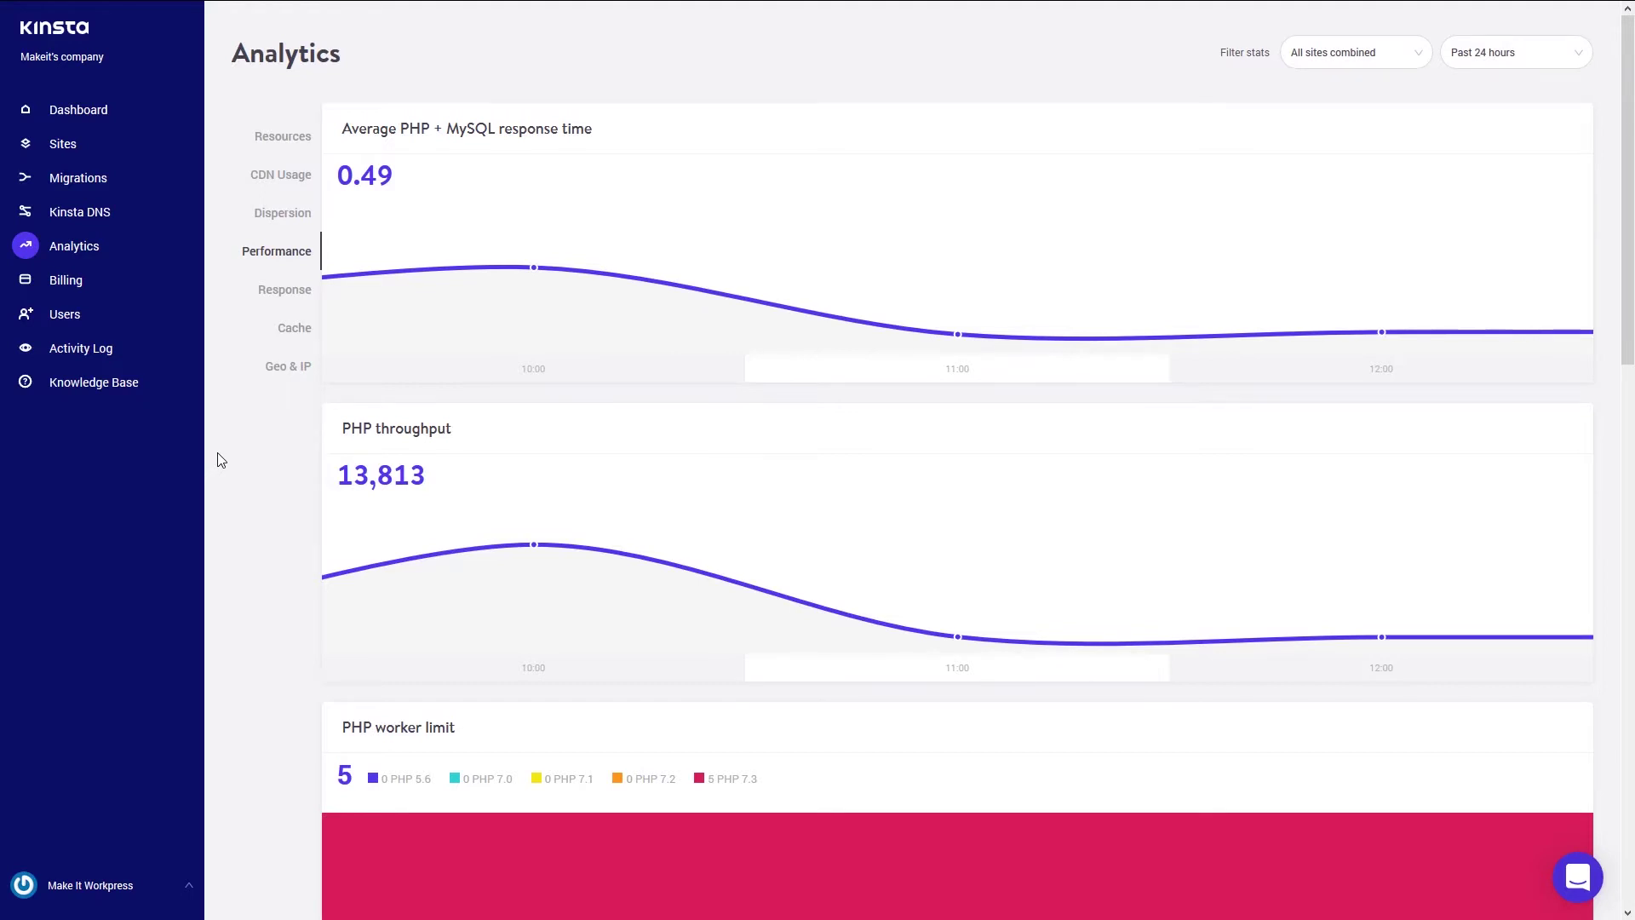
{"action": "scroll", "coordinate": [221, 460], "scroll_direction": "down", "scroll_amount": 2}
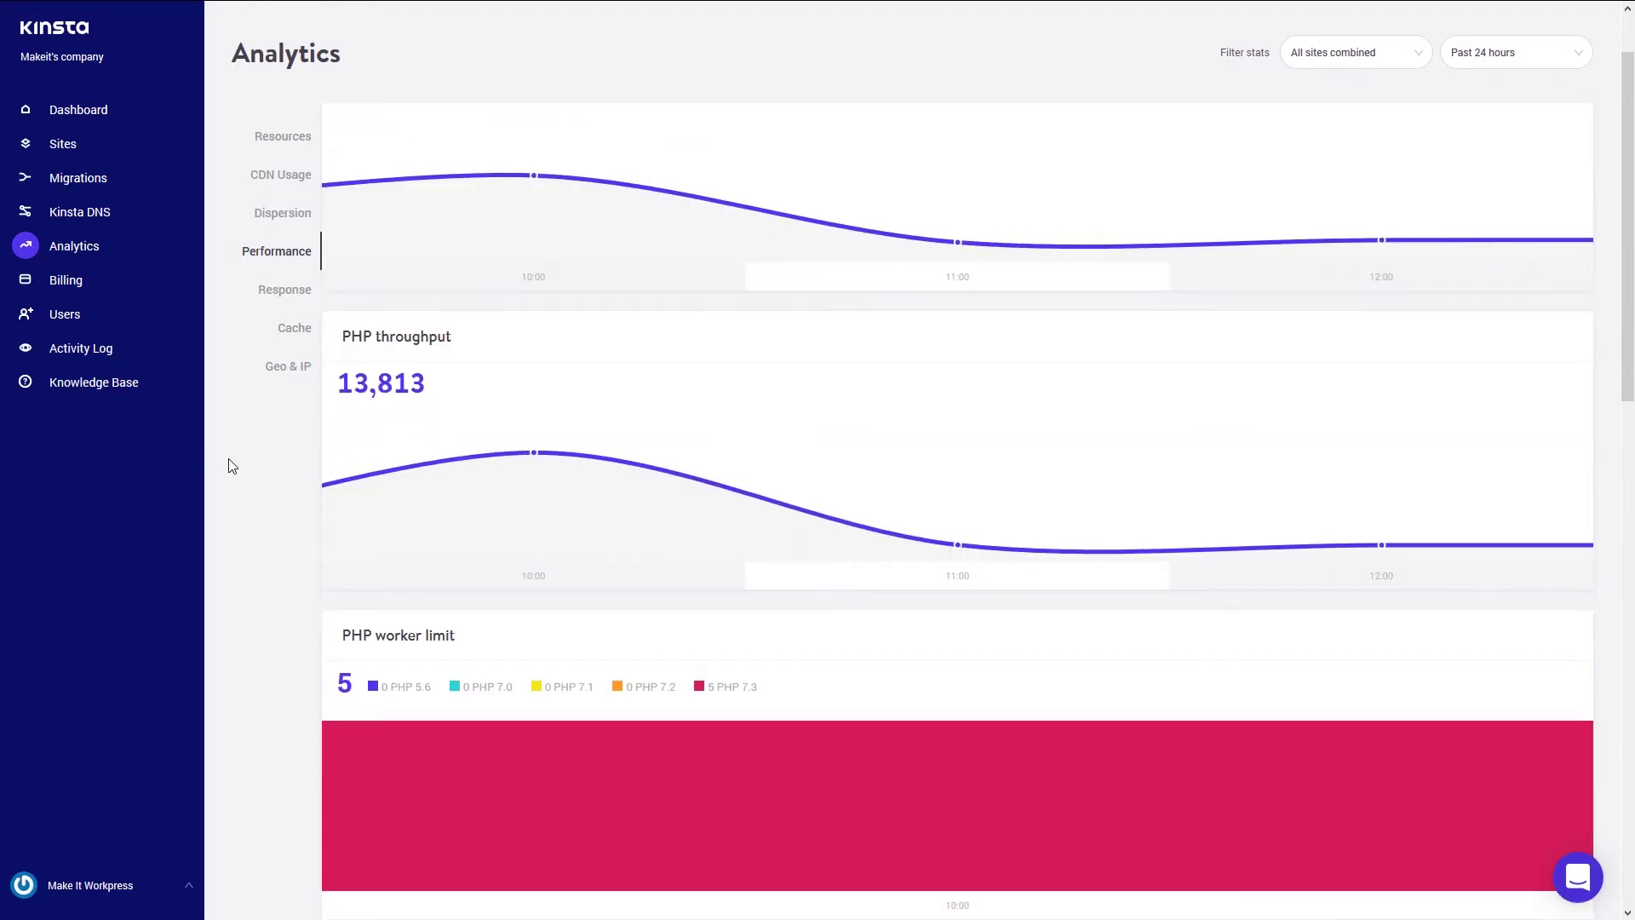
{"action": "scroll", "coordinate": [237, 521], "scroll_direction": "down", "scroll_amount": 3}
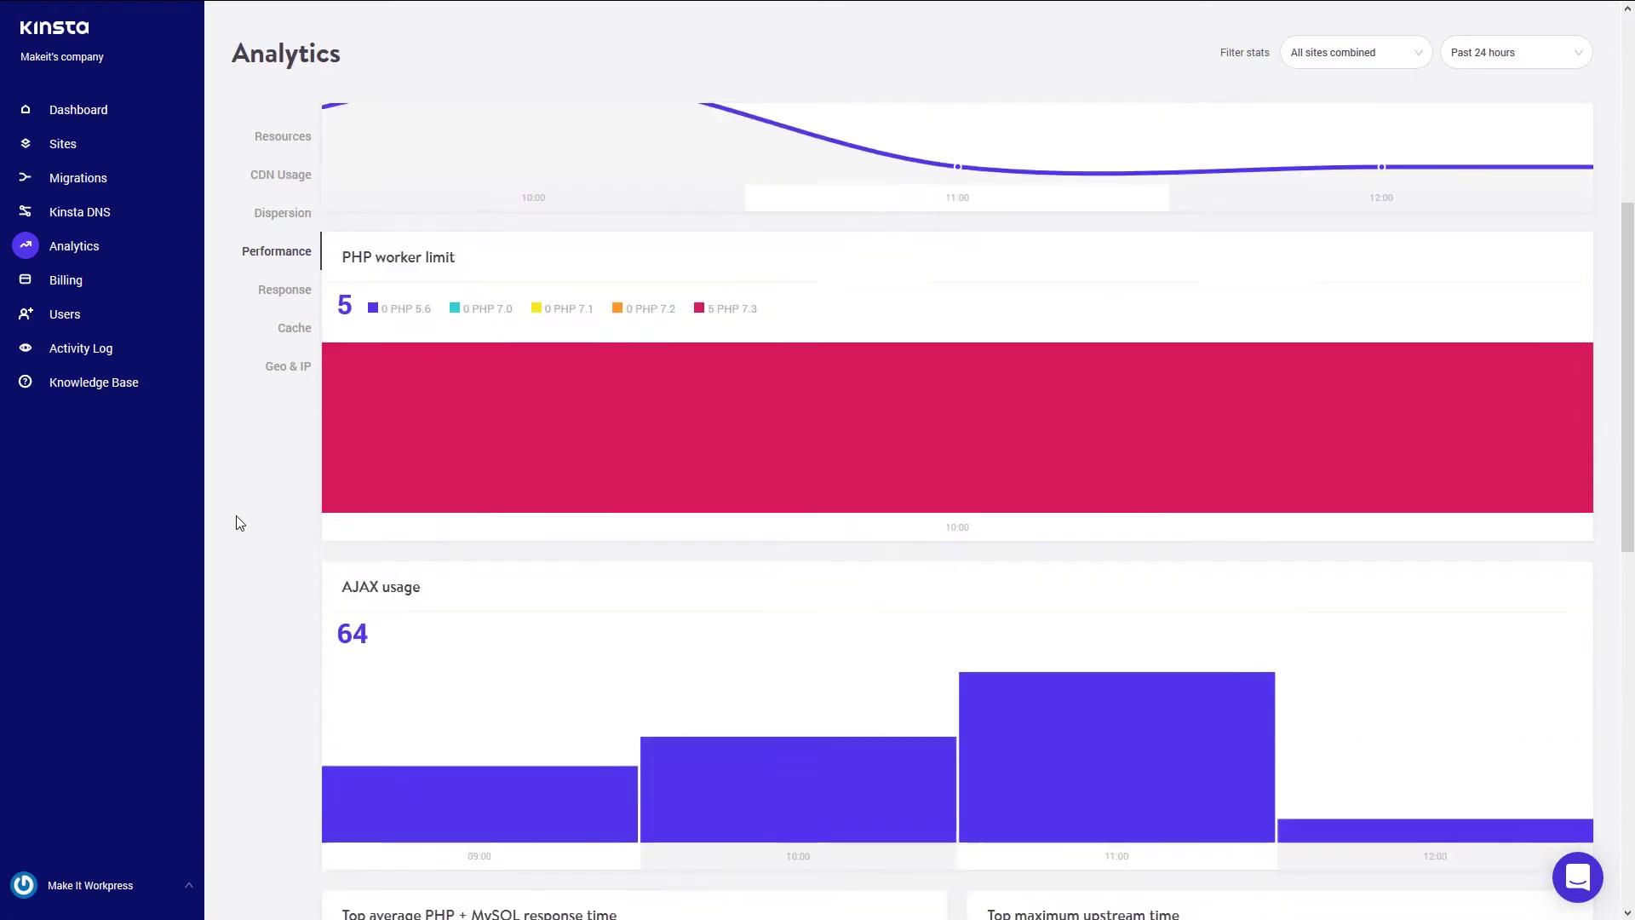
{"action": "scroll", "coordinate": [238, 521], "scroll_direction": "down", "scroll_amount": 2}
{"action": "scroll", "coordinate": [247, 524], "scroll_direction": "up", "scroll_amount": 2}
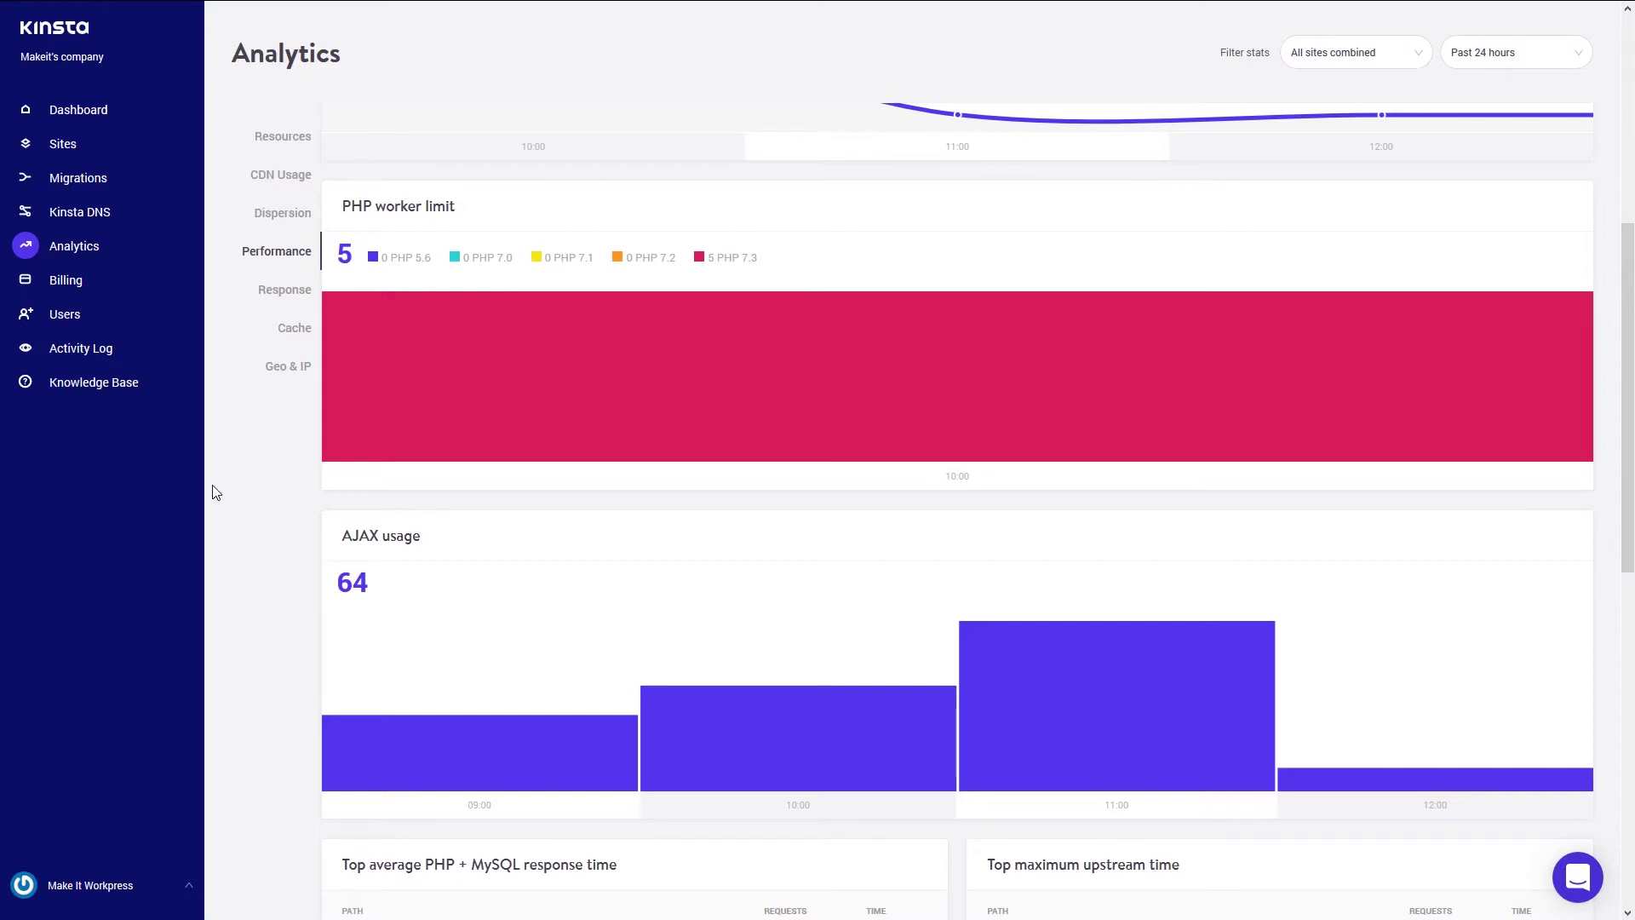
{"action": "scroll", "coordinate": [216, 492], "scroll_direction": "down", "scroll_amount": 1}
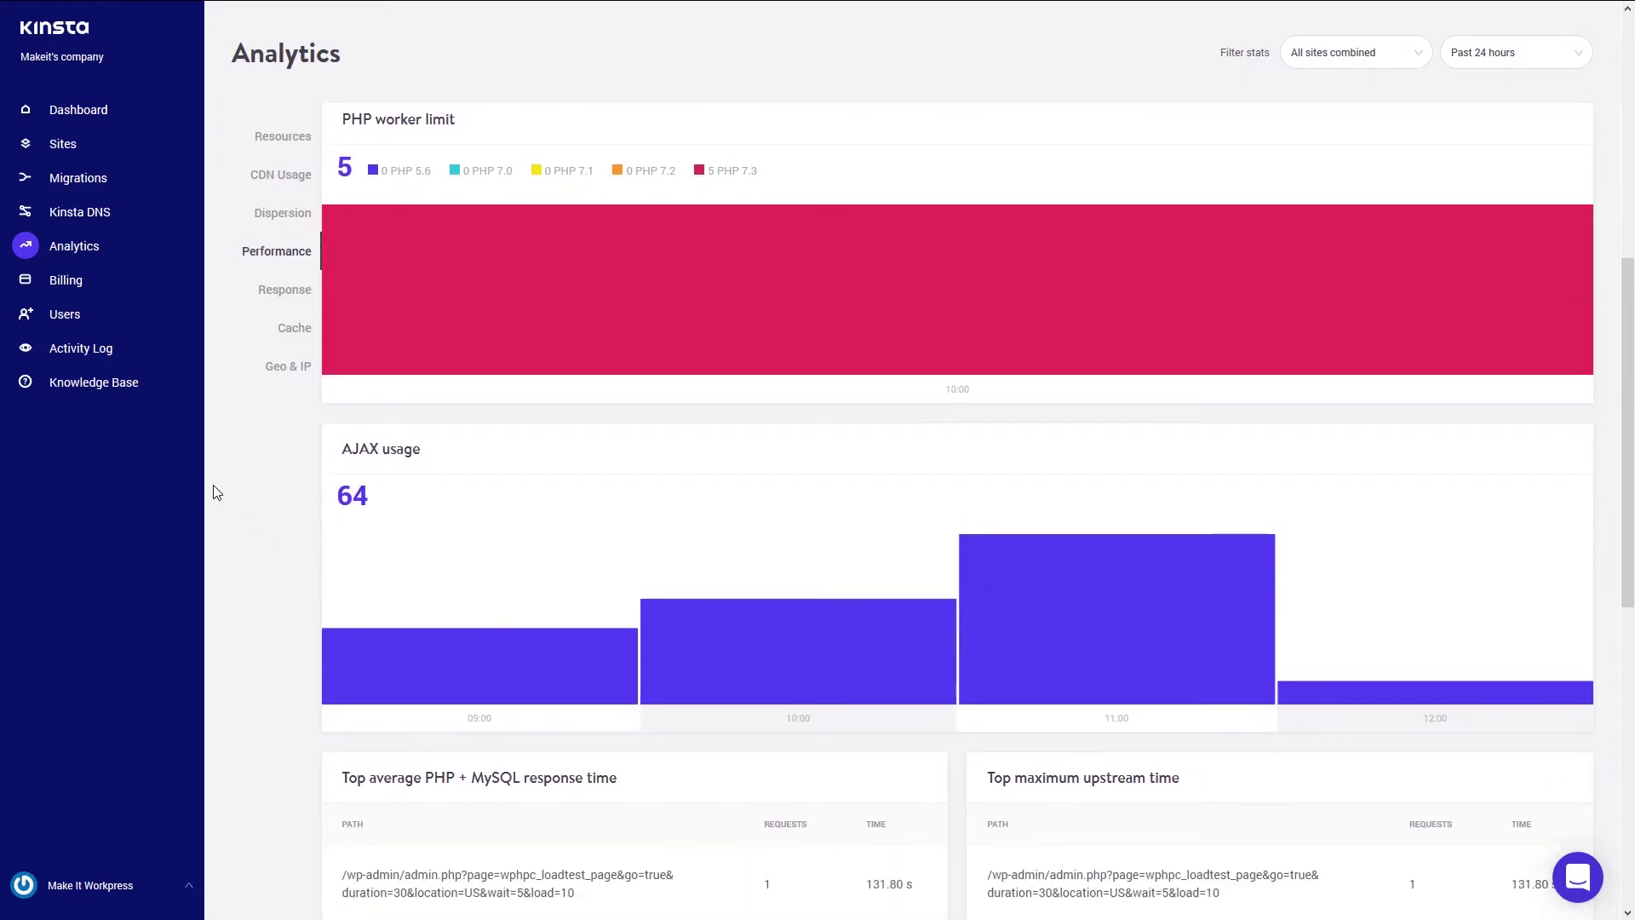
{"action": "scroll", "coordinate": [214, 486], "scroll_direction": "down", "scroll_amount": 2}
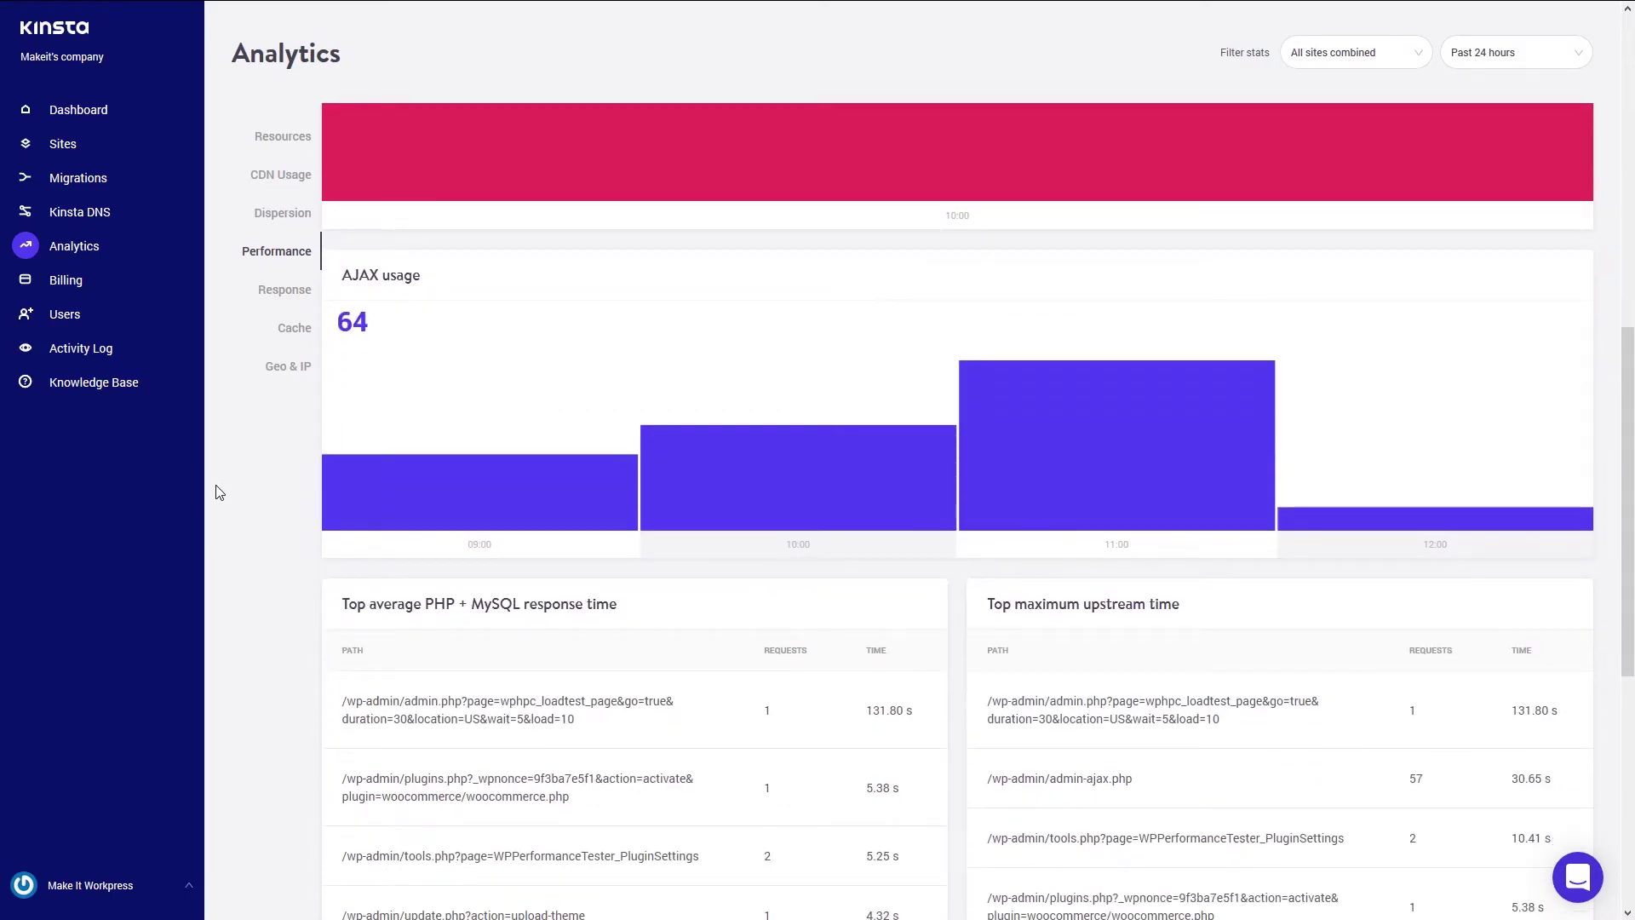
{"action": "scroll", "coordinate": [219, 493], "scroll_direction": "down", "scroll_amount": 2}
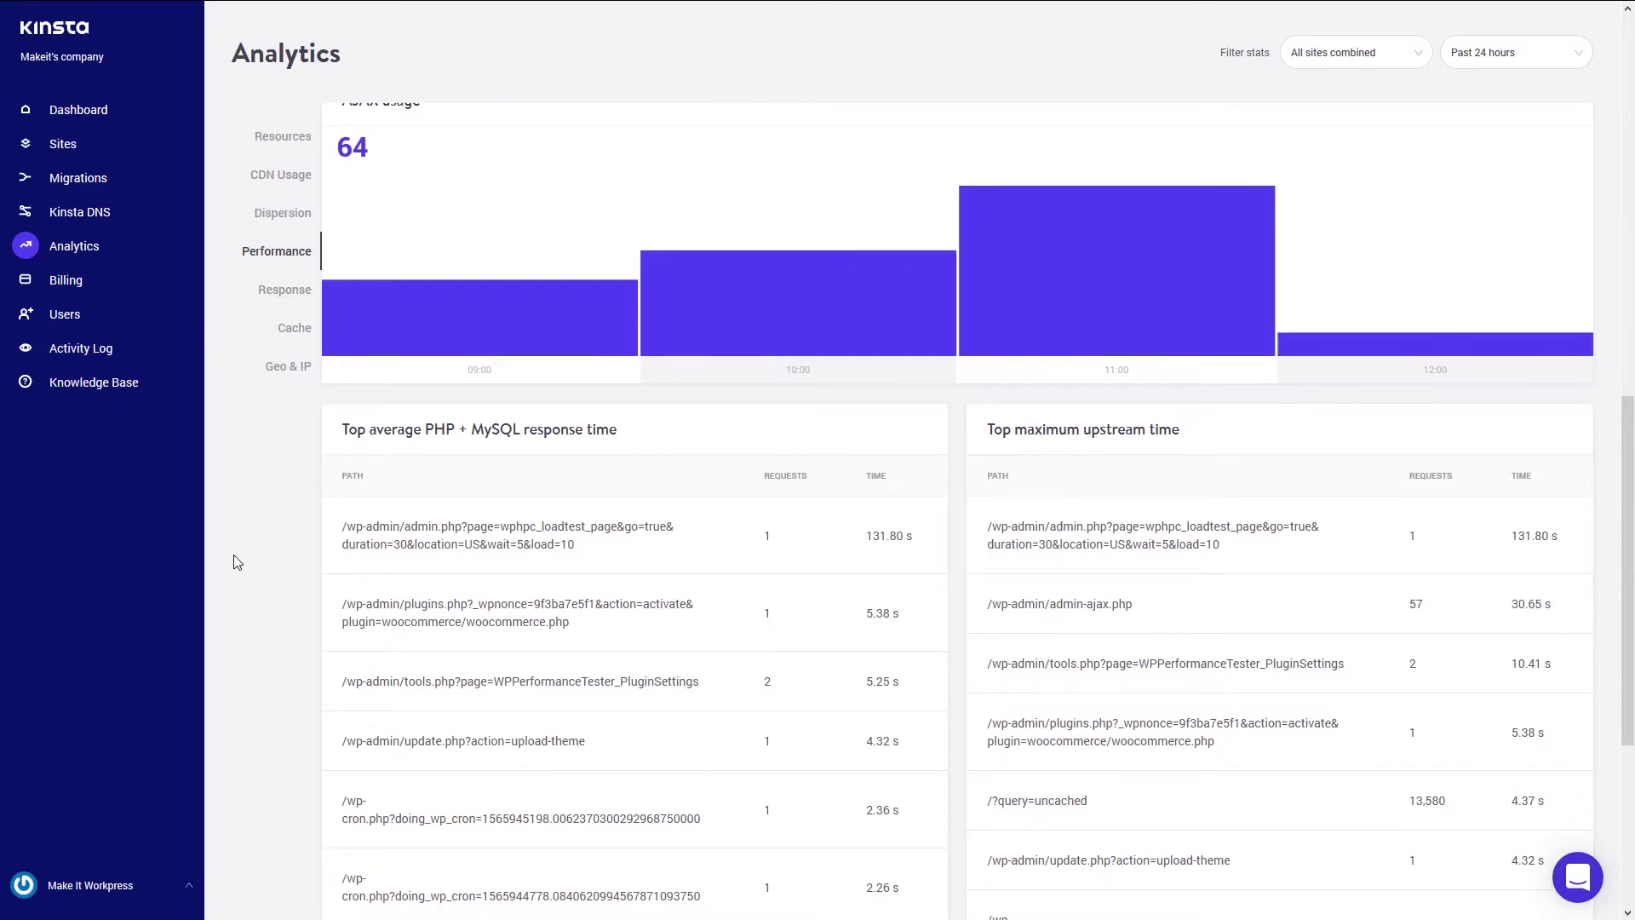
{"action": "scroll", "coordinate": [237, 562], "scroll_direction": "down", "scroll_amount": 1}
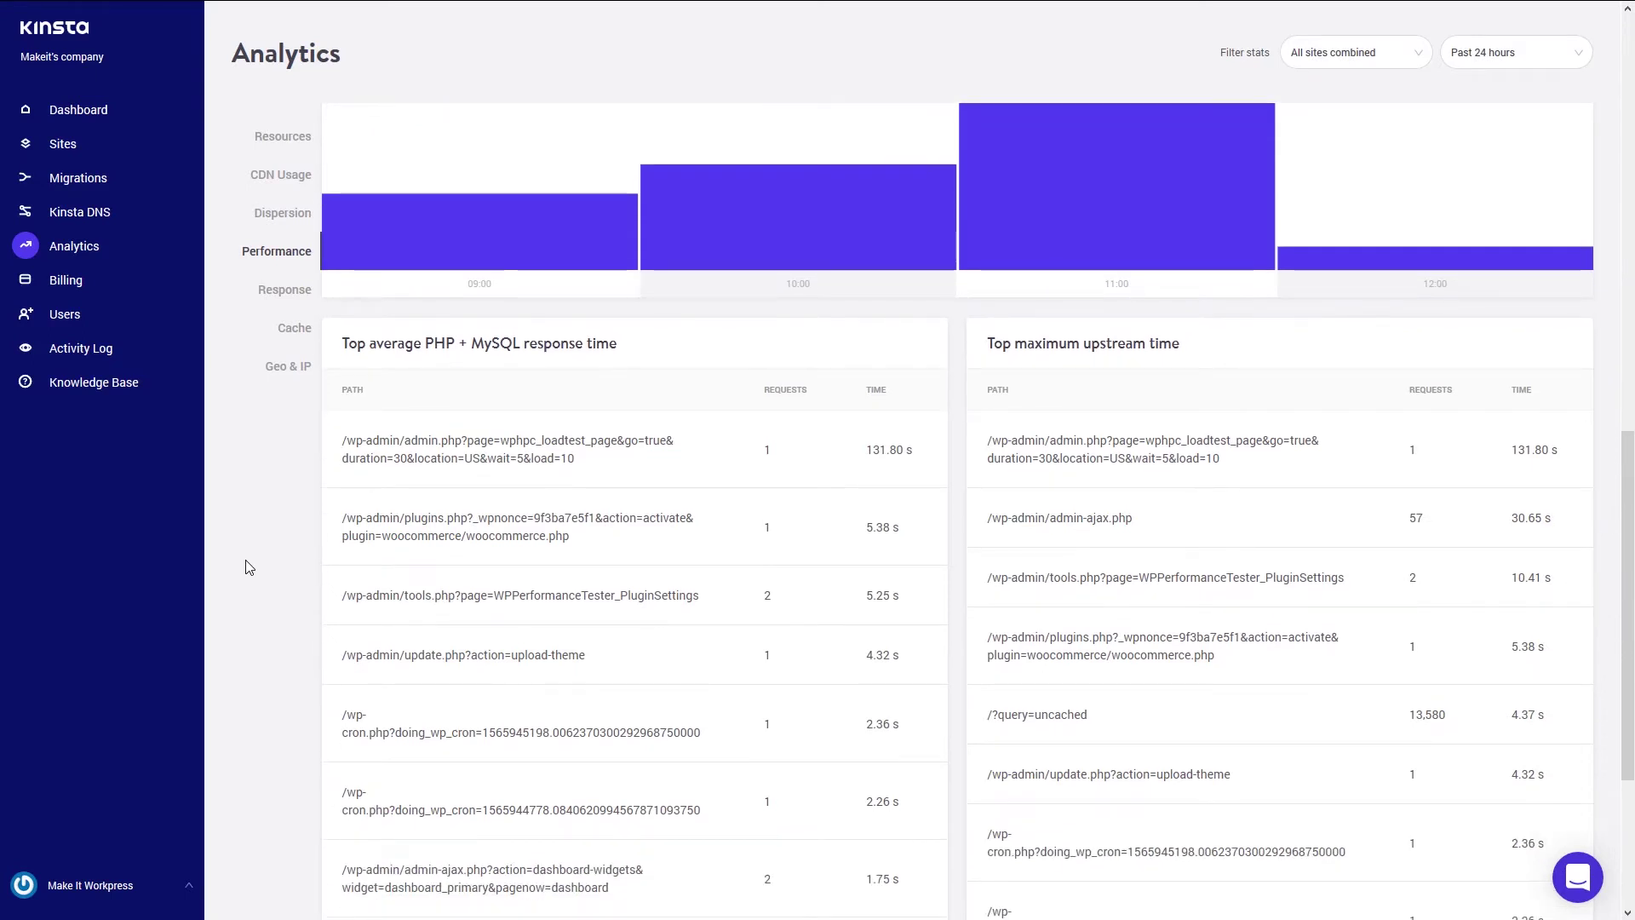
{"action": "scroll", "coordinate": [300, 670], "scroll_direction": "up", "scroll_amount": 12}
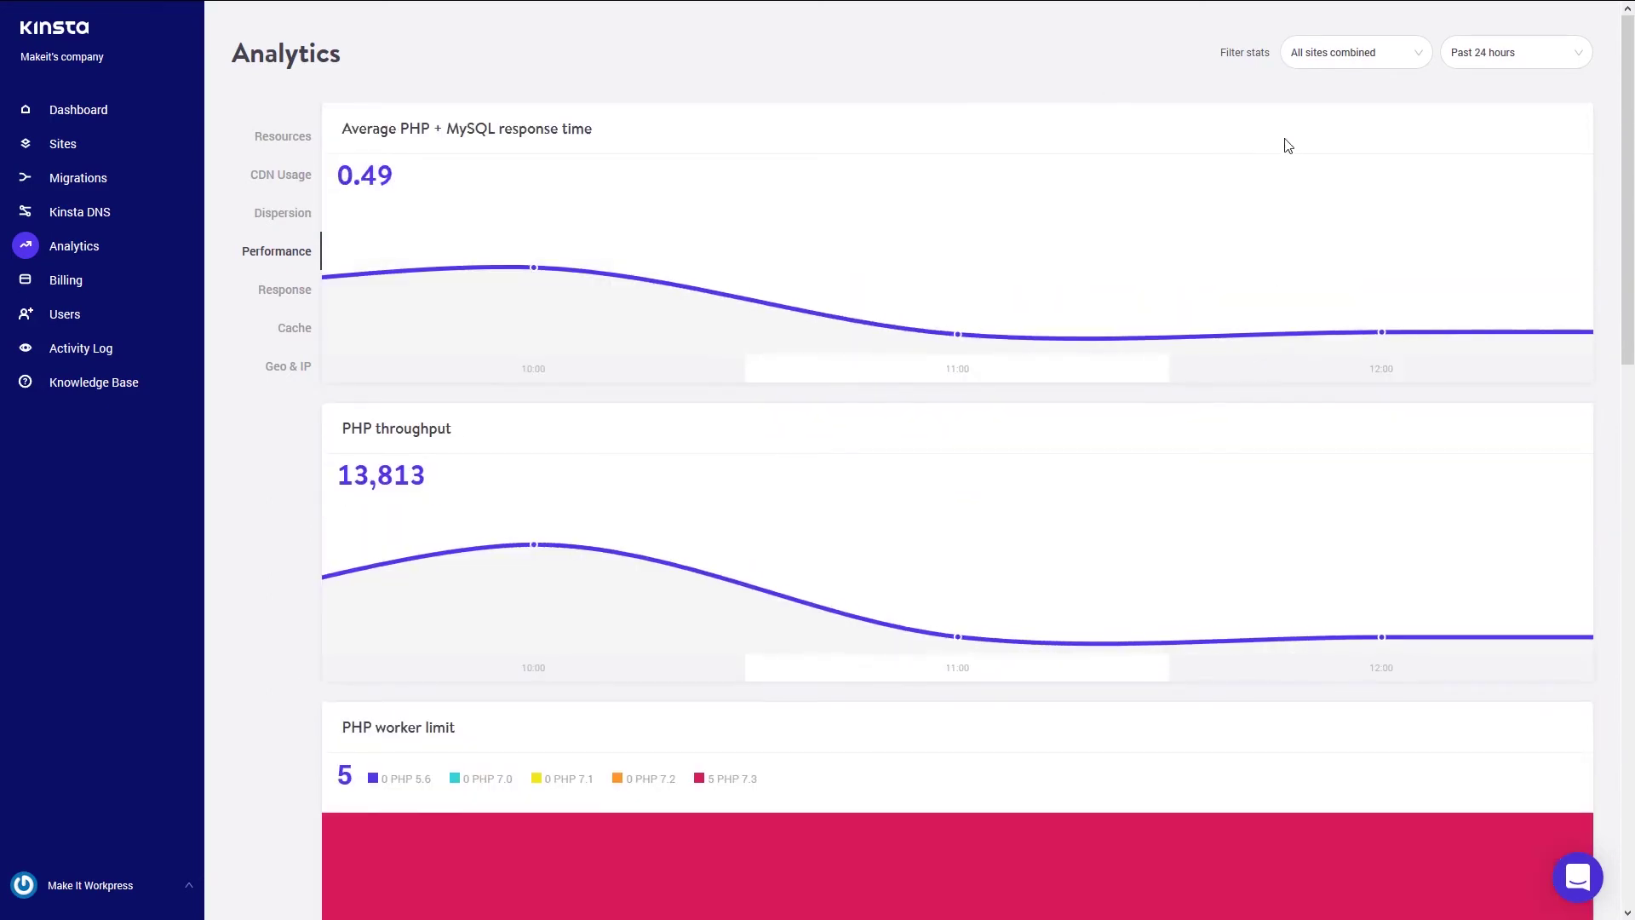
{"action": "left_click", "coordinate": [1392, 50]}
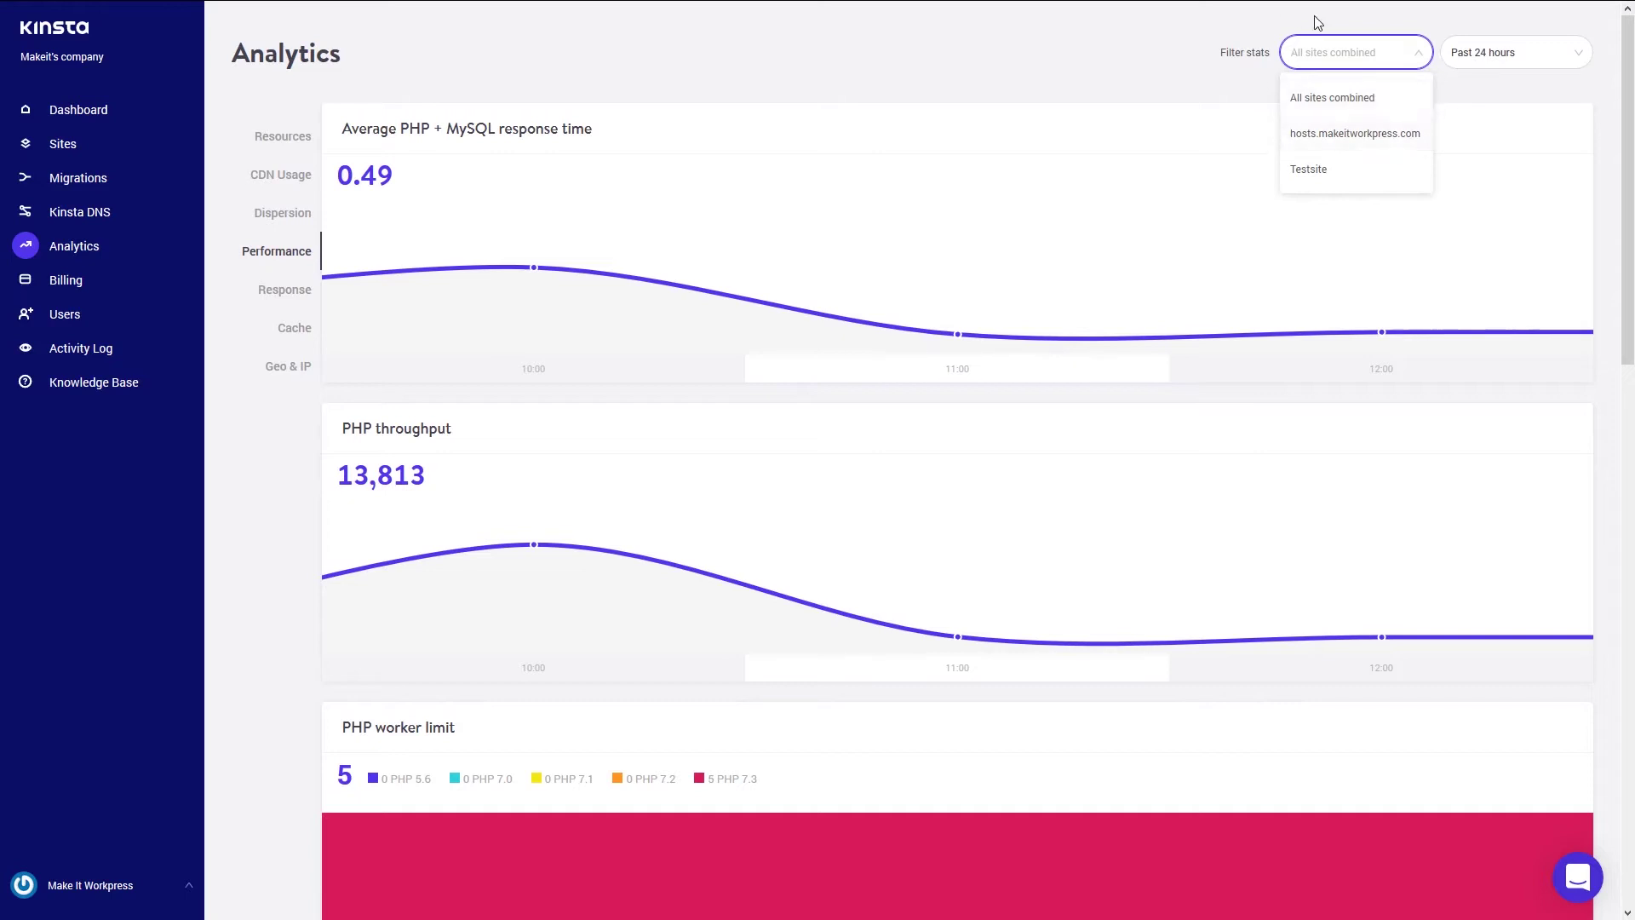
{"action": "left_click", "coordinate": [1096, 67]}
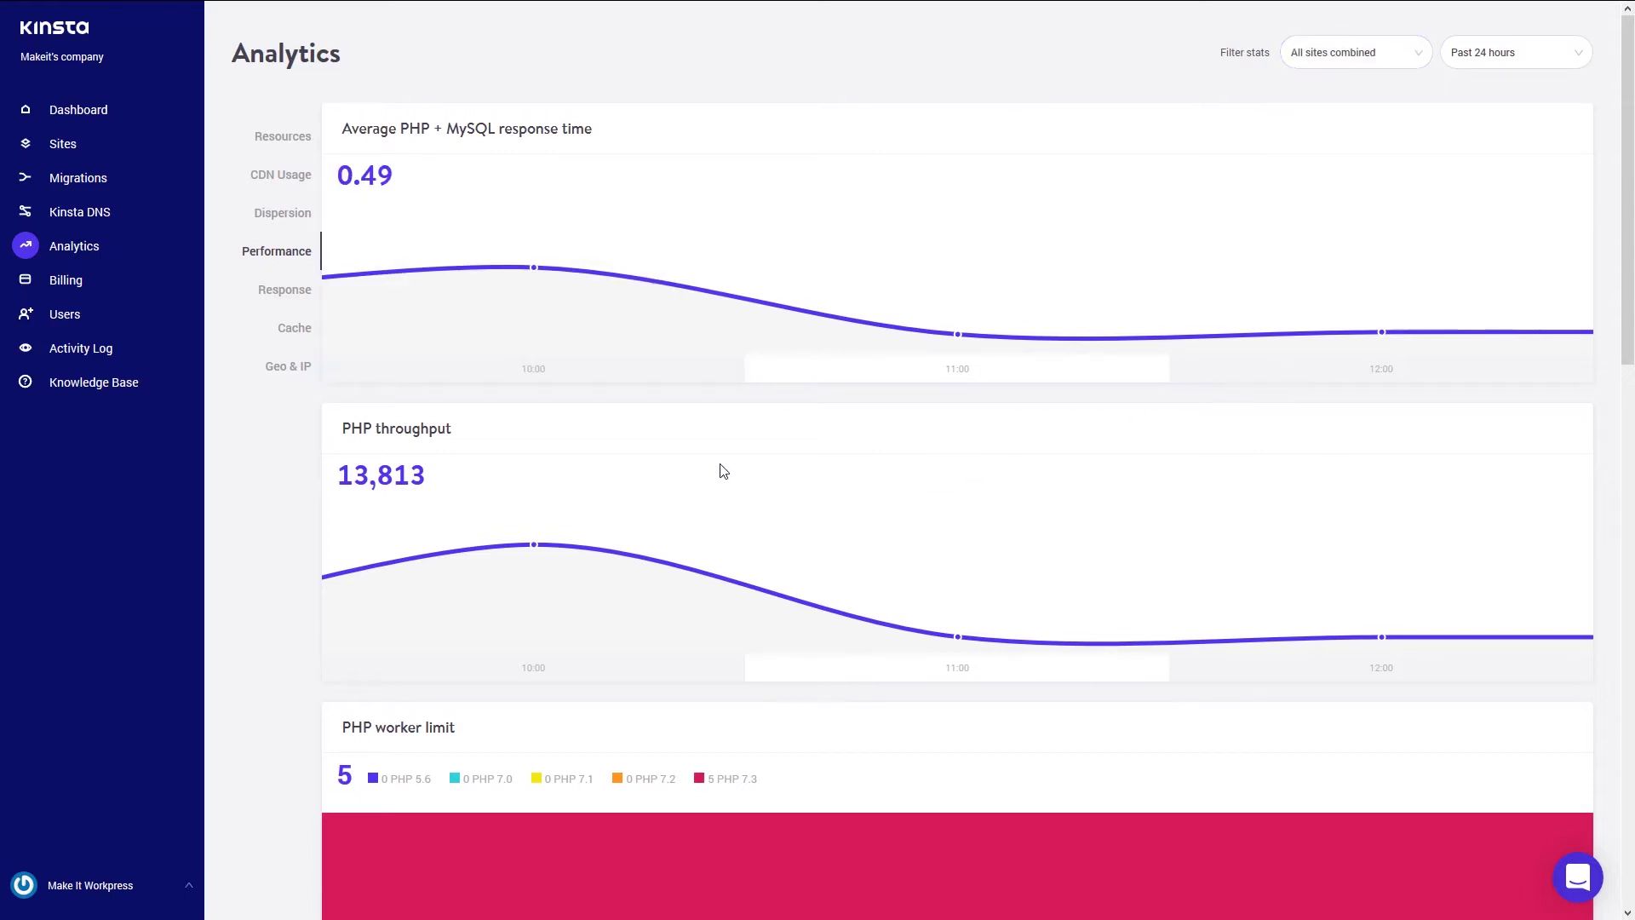
- Review Response stats: 260,194 requests, 92.4% success rate, and the error breakdown charts
{"action": "left_click", "coordinate": [289, 292]}
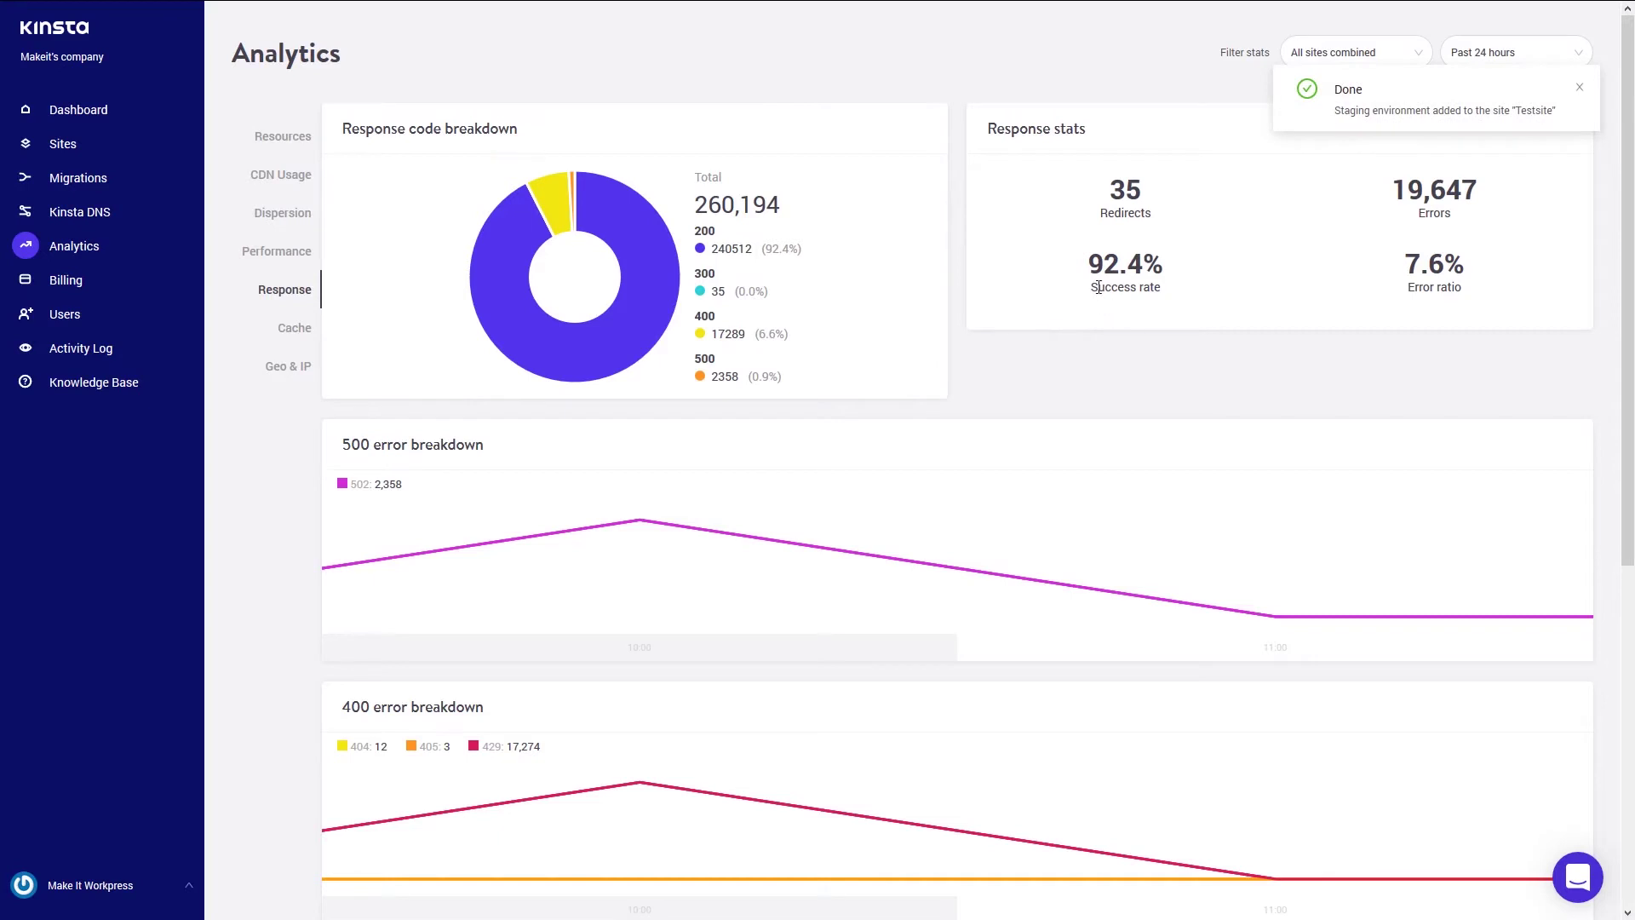
{"action": "scroll", "coordinate": [1177, 318], "scroll_direction": "down", "scroll_amount": 1}
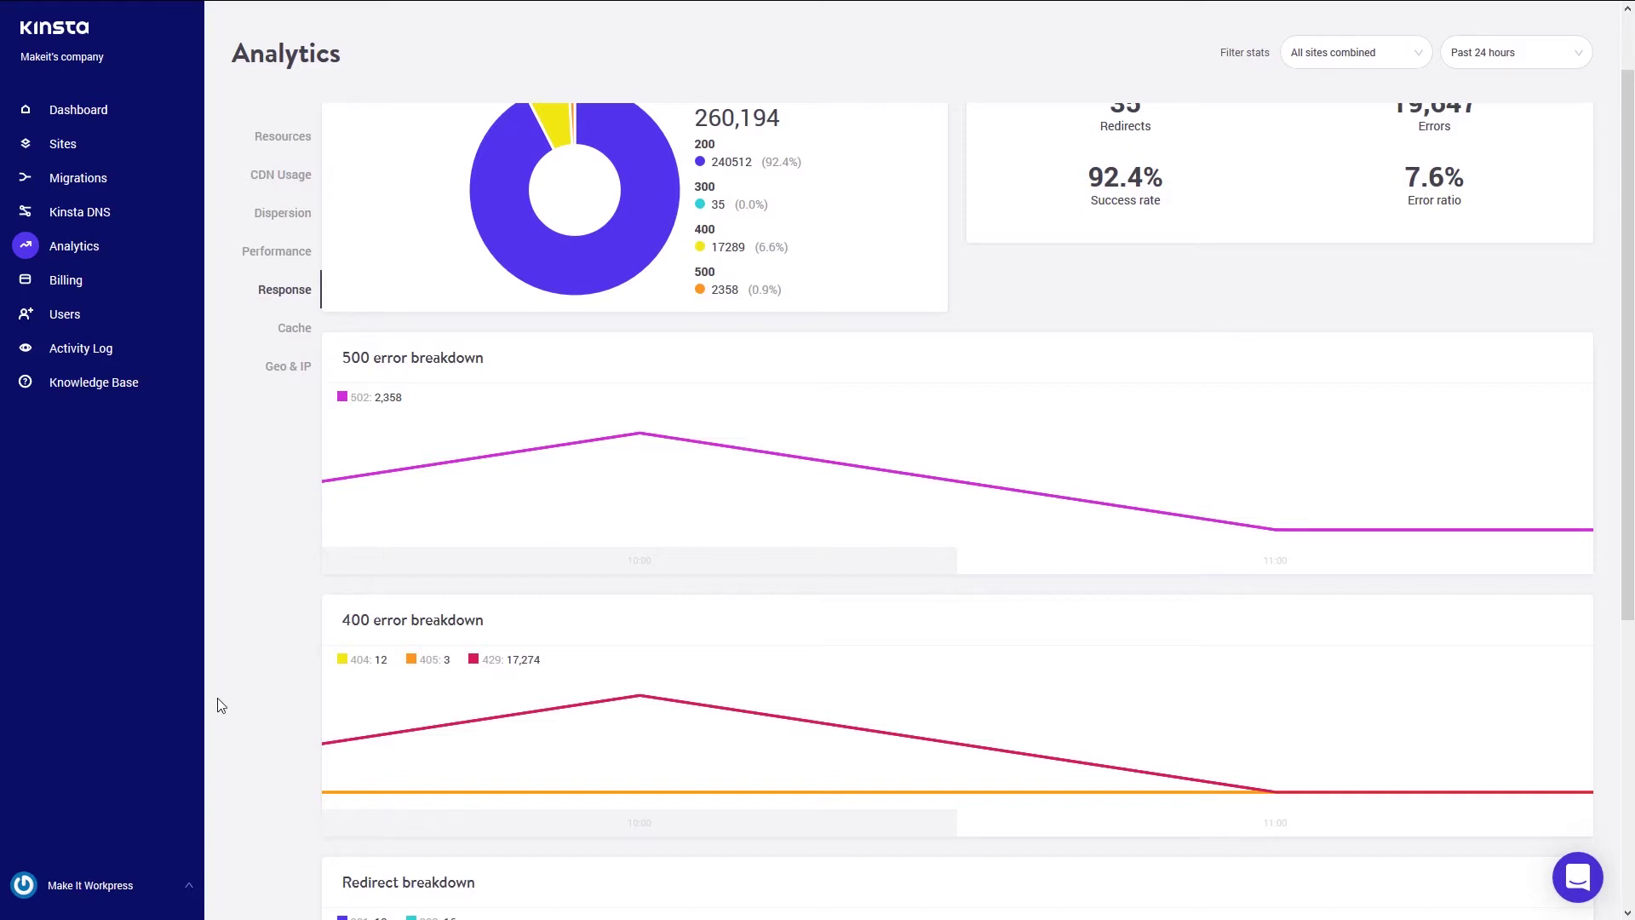
{"action": "scroll", "coordinate": [220, 705], "scroll_direction": "down", "scroll_amount": 5}
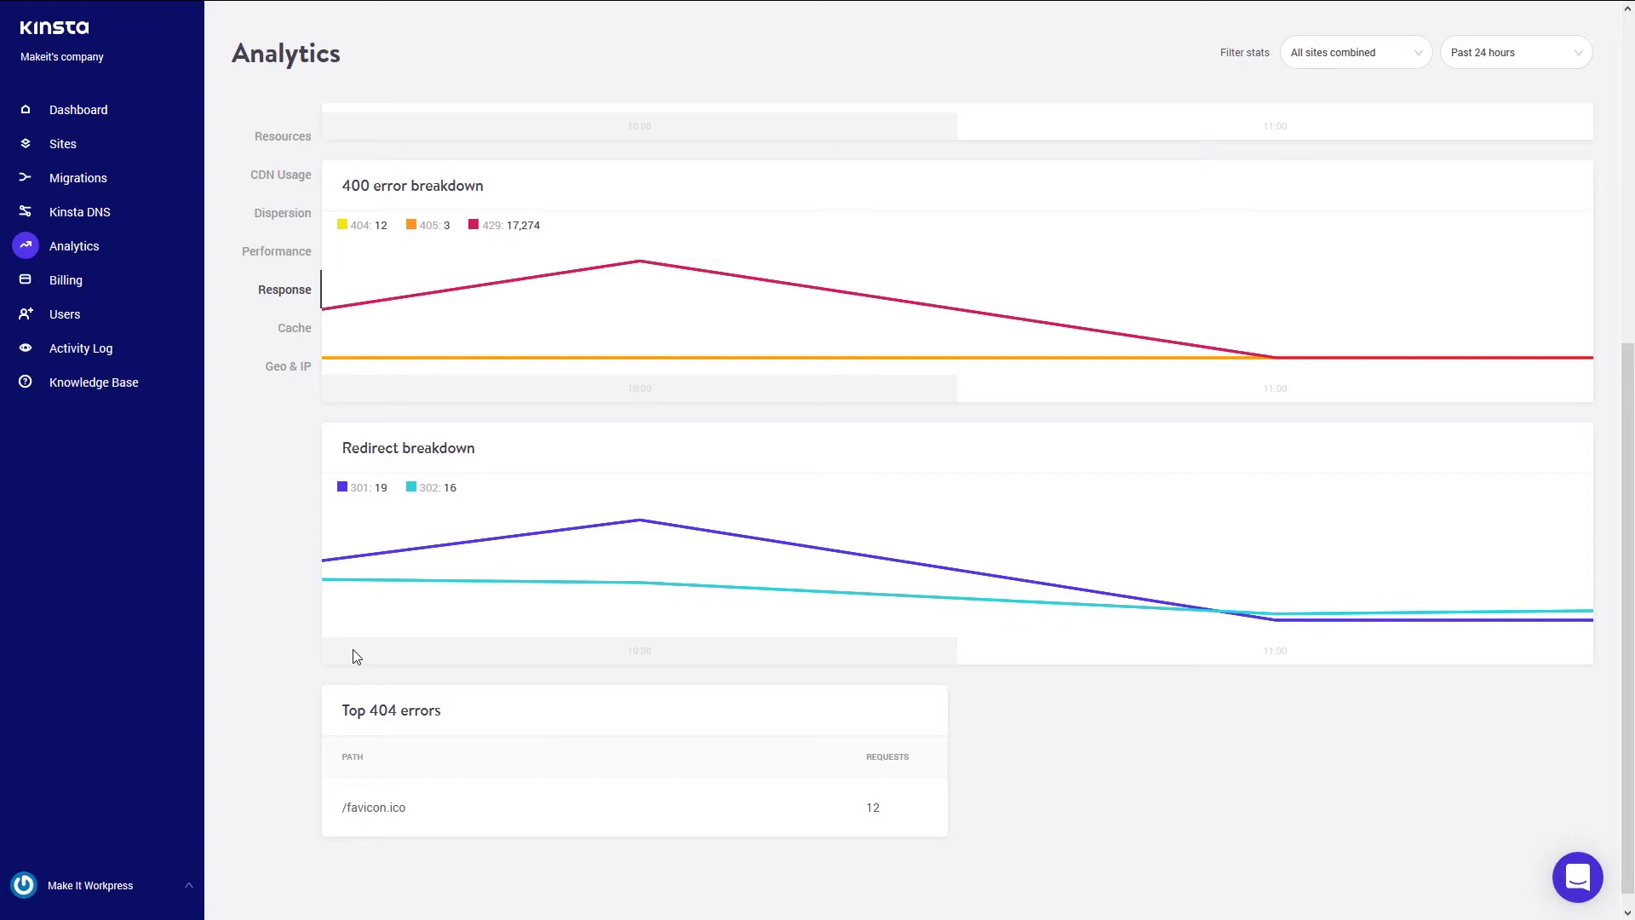
{"action": "scroll", "coordinate": [356, 656], "scroll_direction": "up", "scroll_amount": 3}
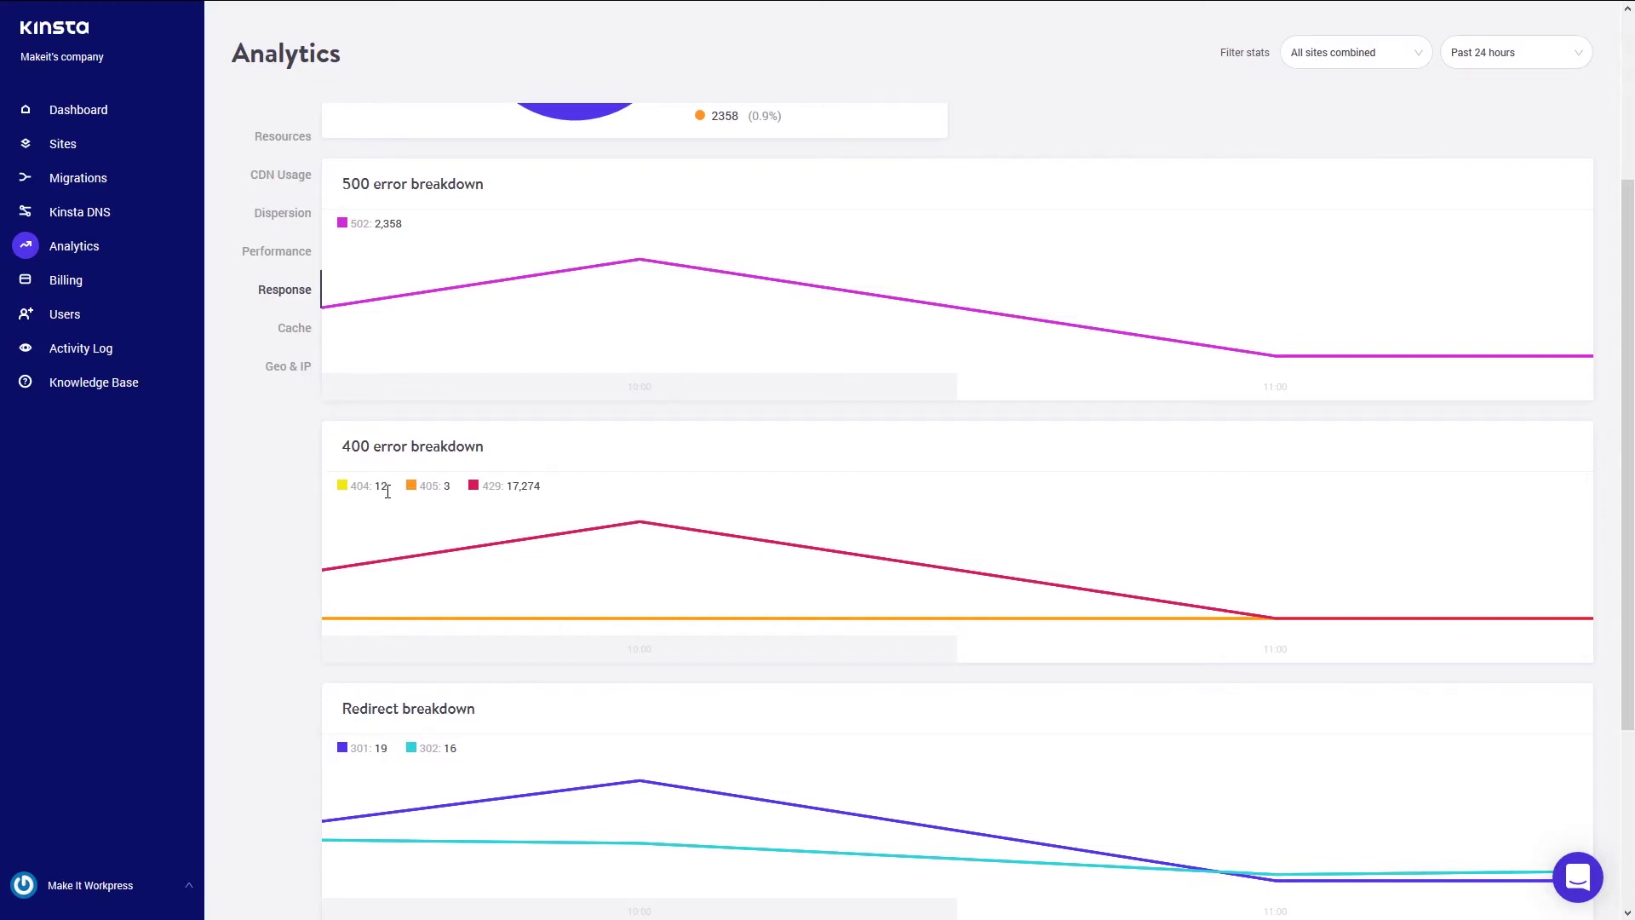
{"action": "mouse_move", "coordinate": [372, 554]}
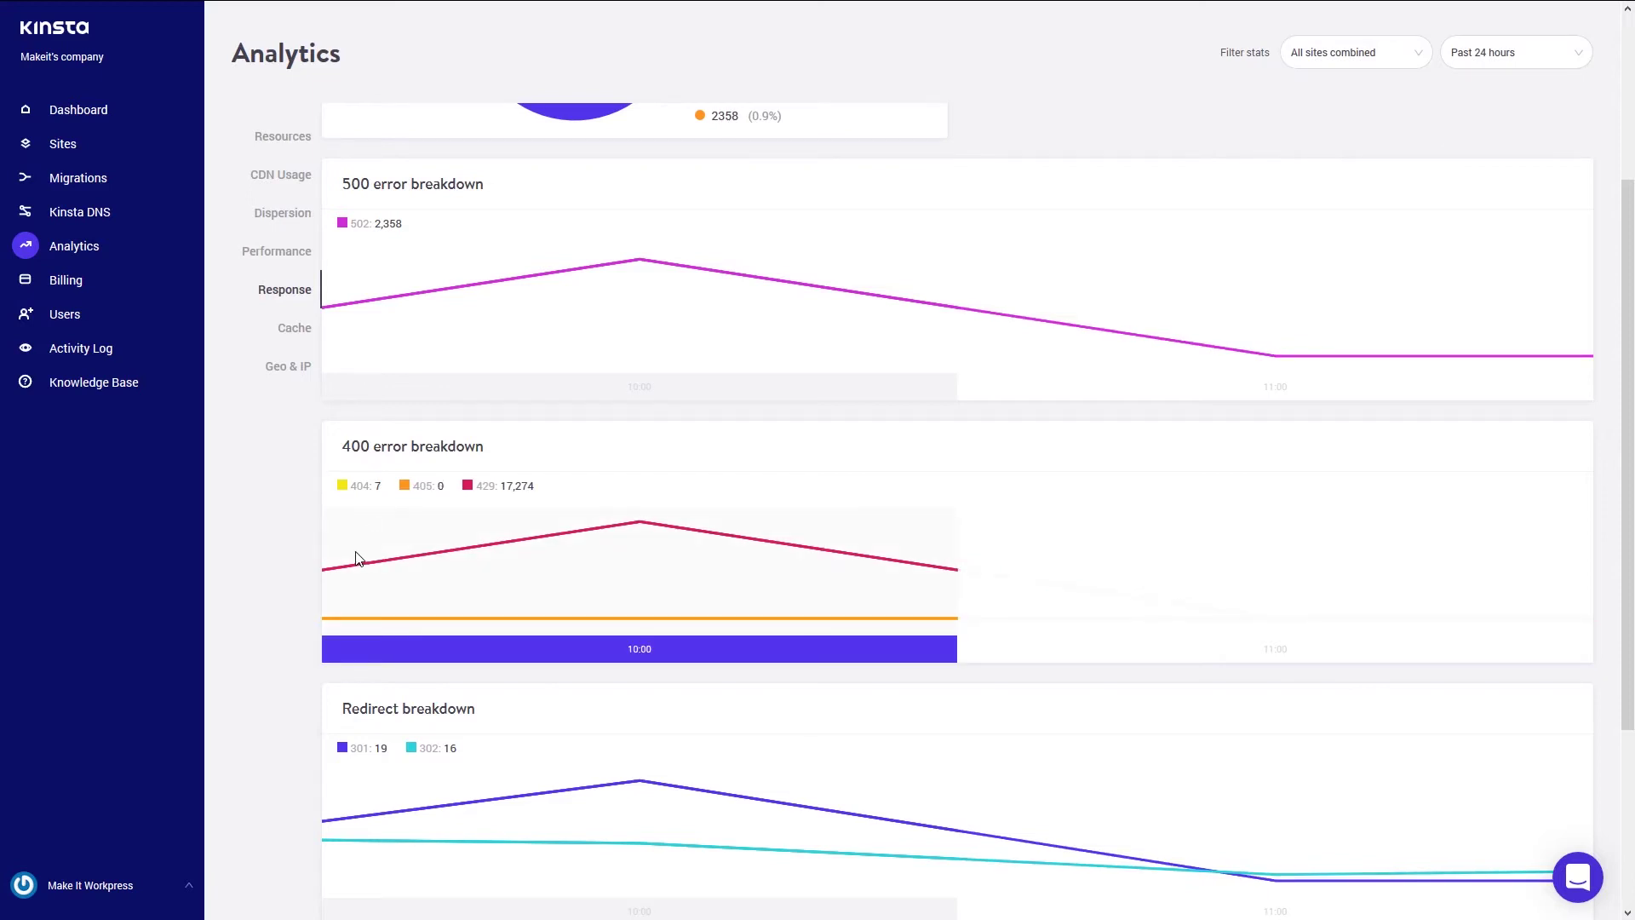
{"action": "scroll", "coordinate": [285, 508], "scroll_direction": "up", "scroll_amount": 3}
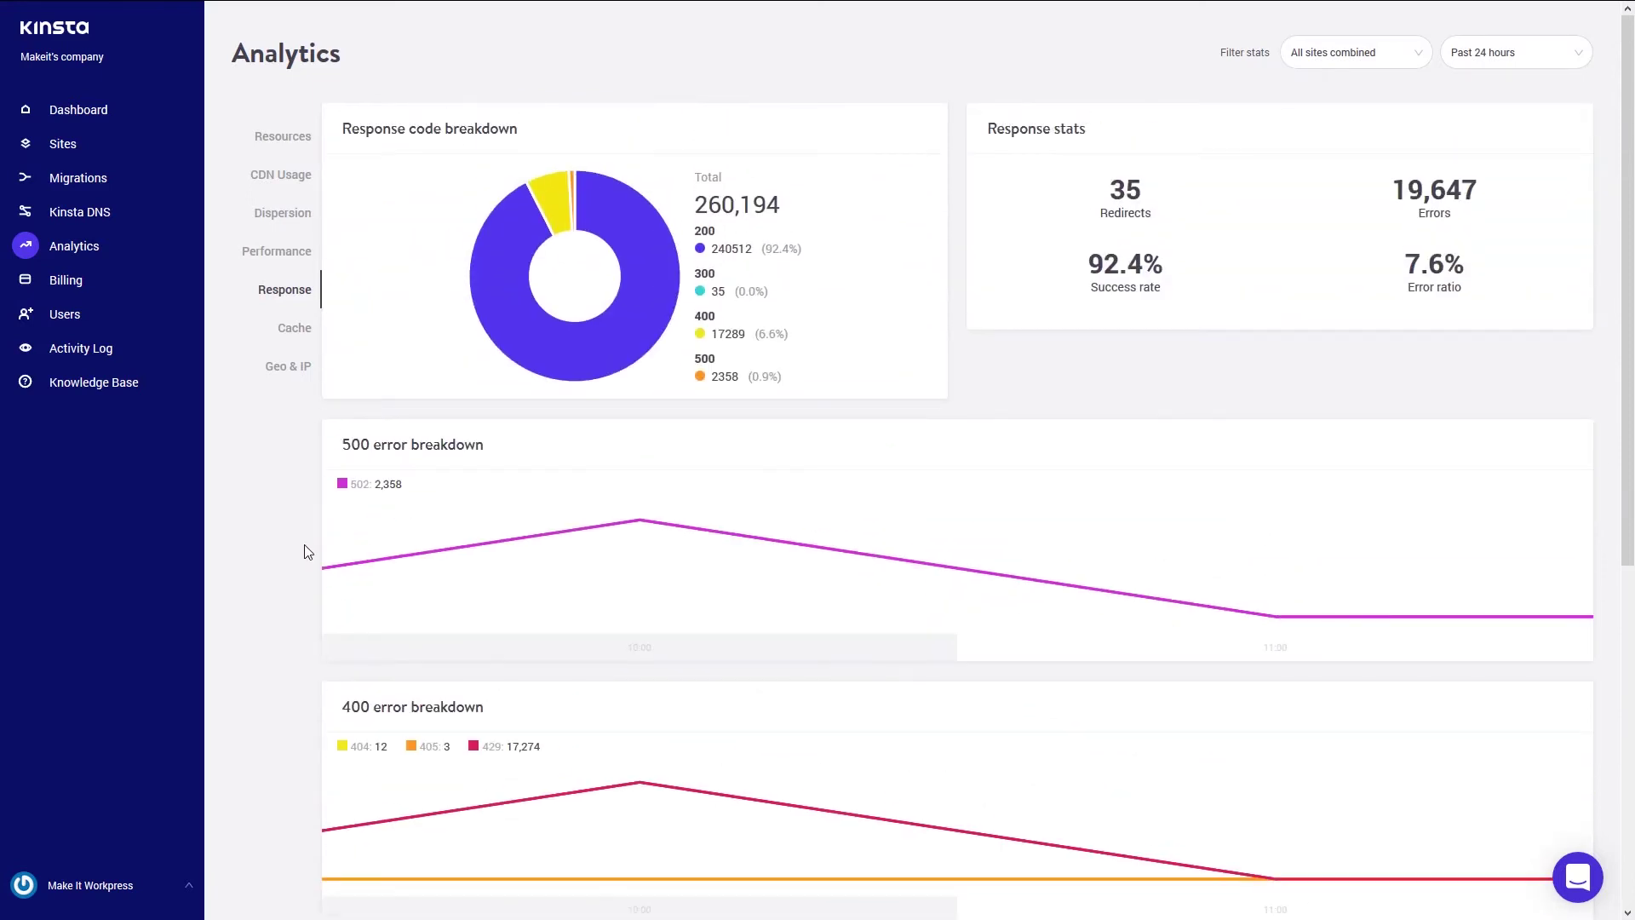
- Review Cache stats: 239,530 requests, 95.3% hits, and the top cache bypasses
{"action": "left_click", "coordinate": [290, 339]}
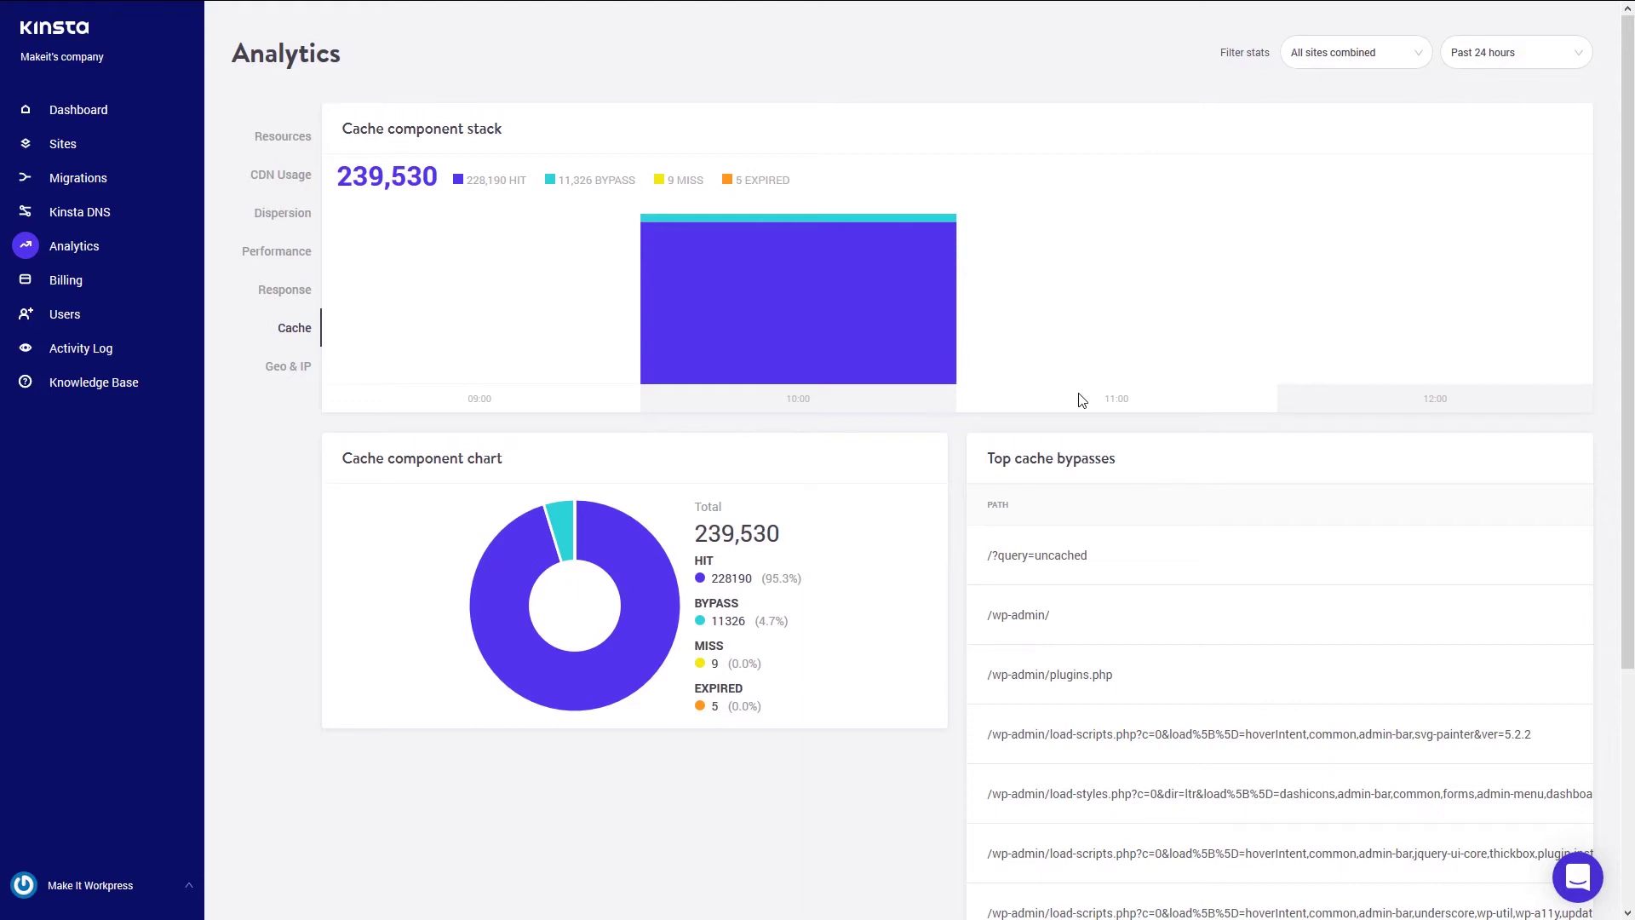
{"action": "mouse_move", "coordinate": [1055, 384]}
- View Geo & IP stats, then the Billing plan, then the User Management list
{"action": "left_click", "coordinate": [293, 370]}
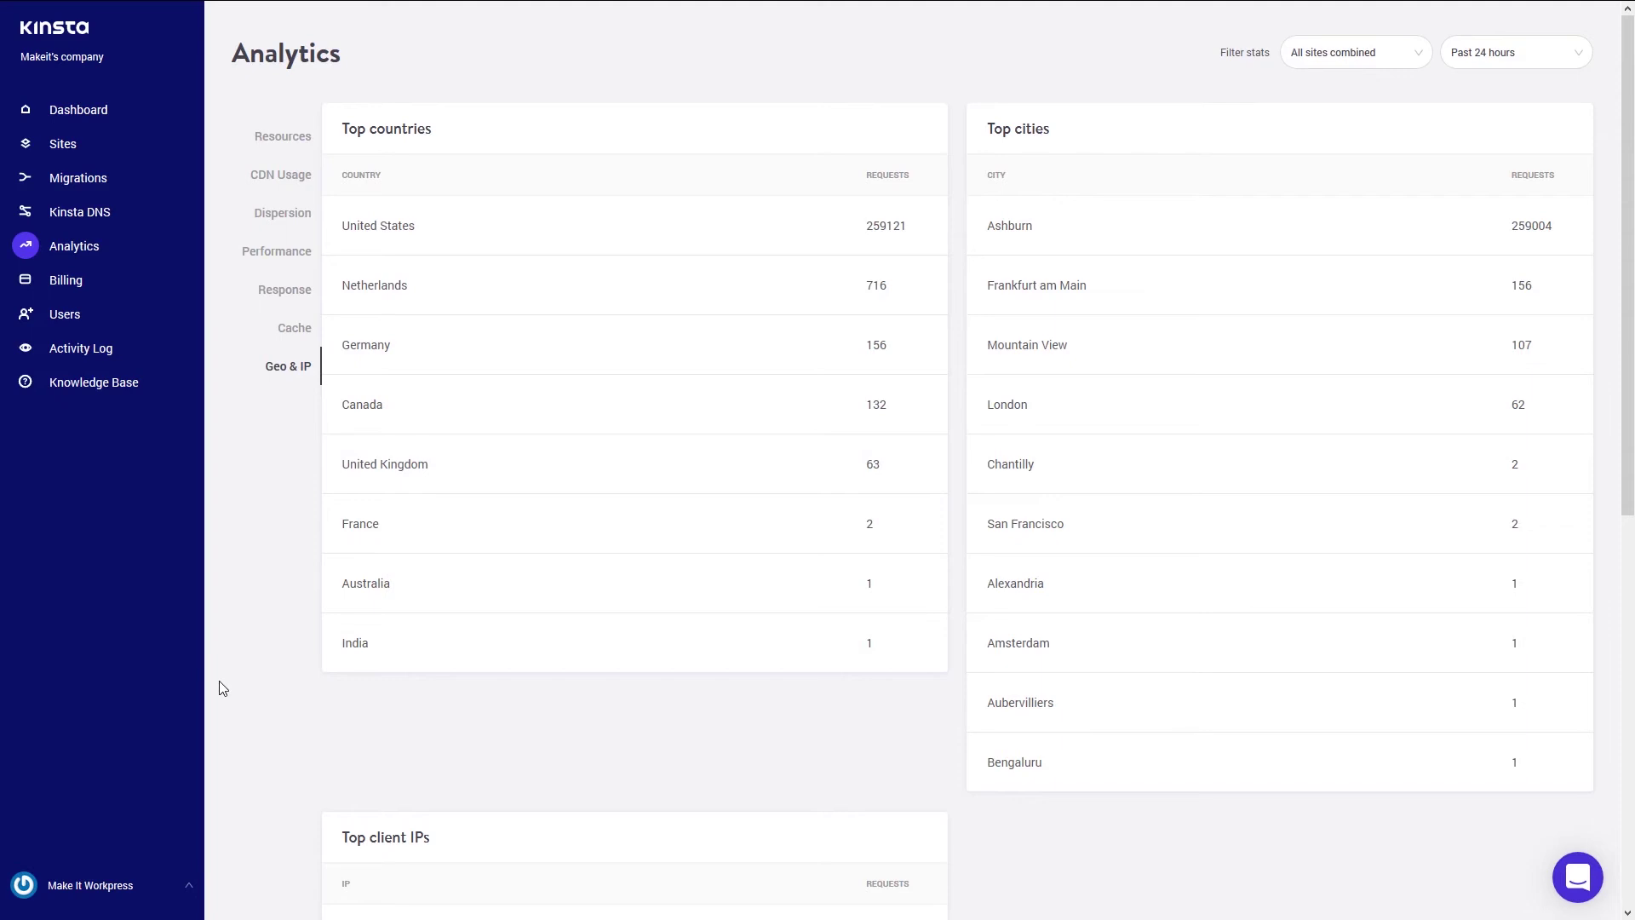
{"action": "left_click", "coordinate": [27, 293]}
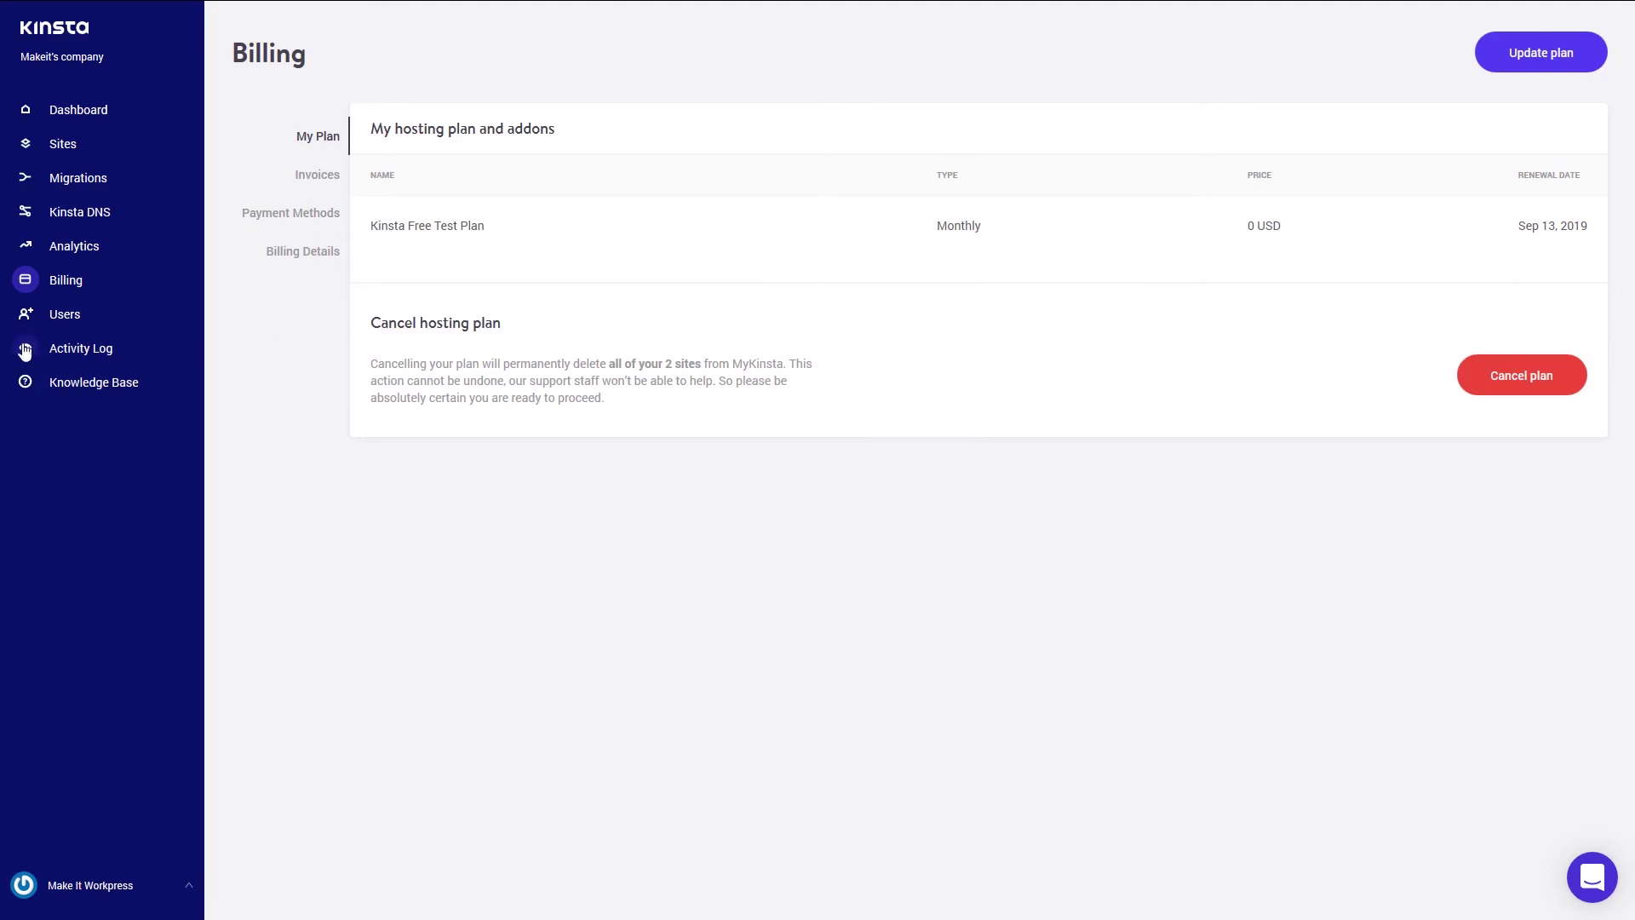
{"action": "left_click", "coordinate": [65, 316]}
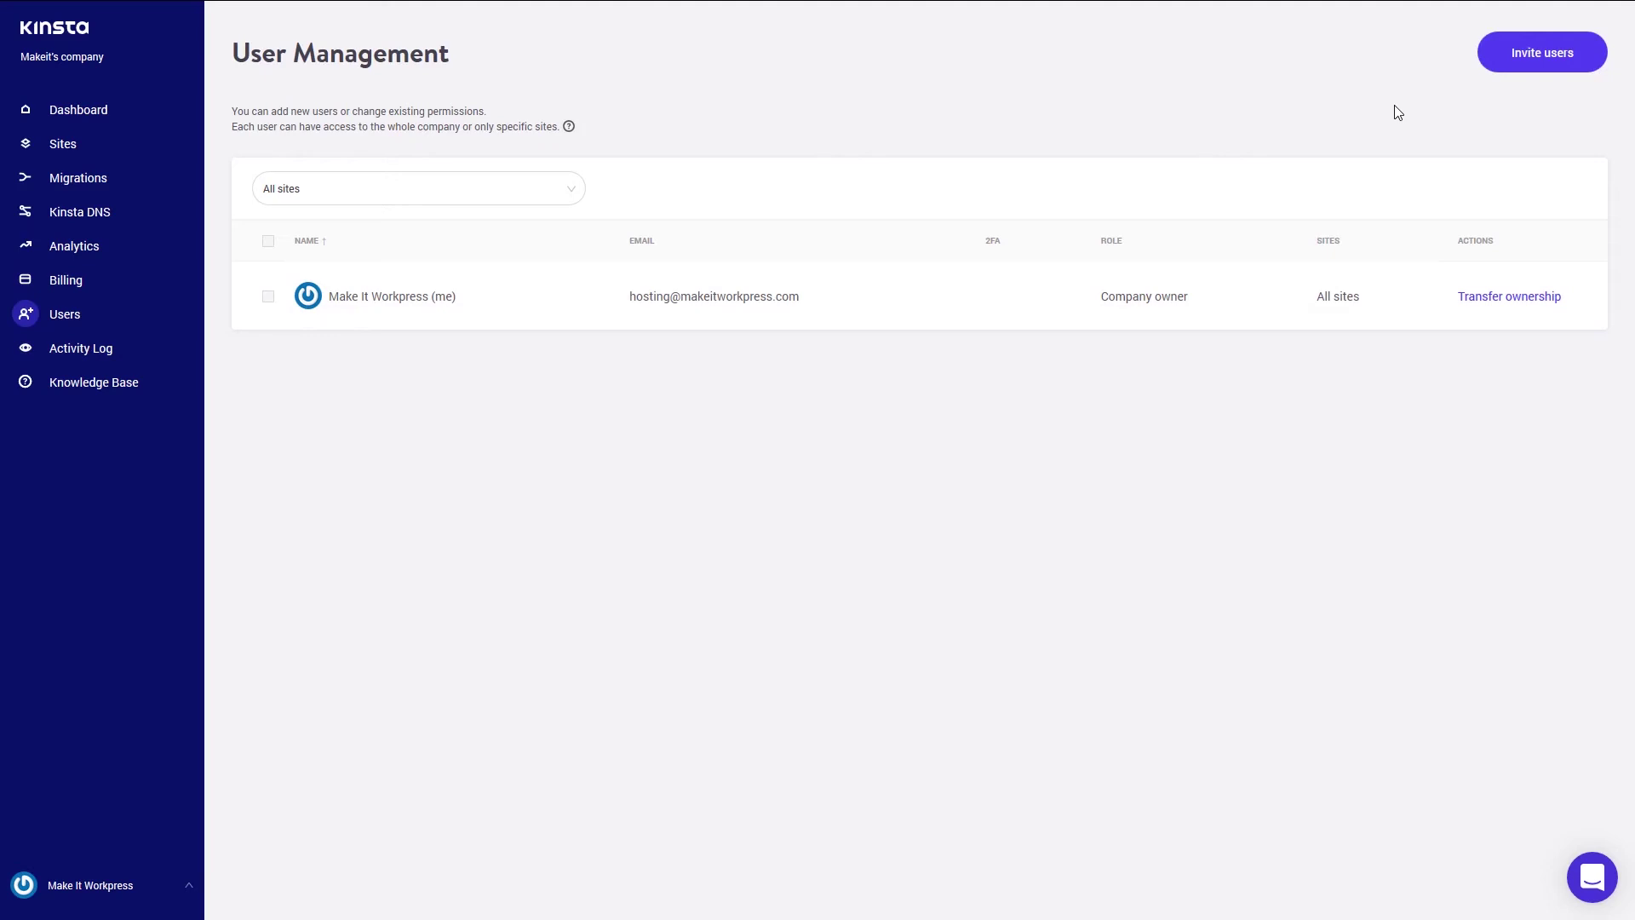
{"action": "left_click", "coordinate": [1553, 53]}
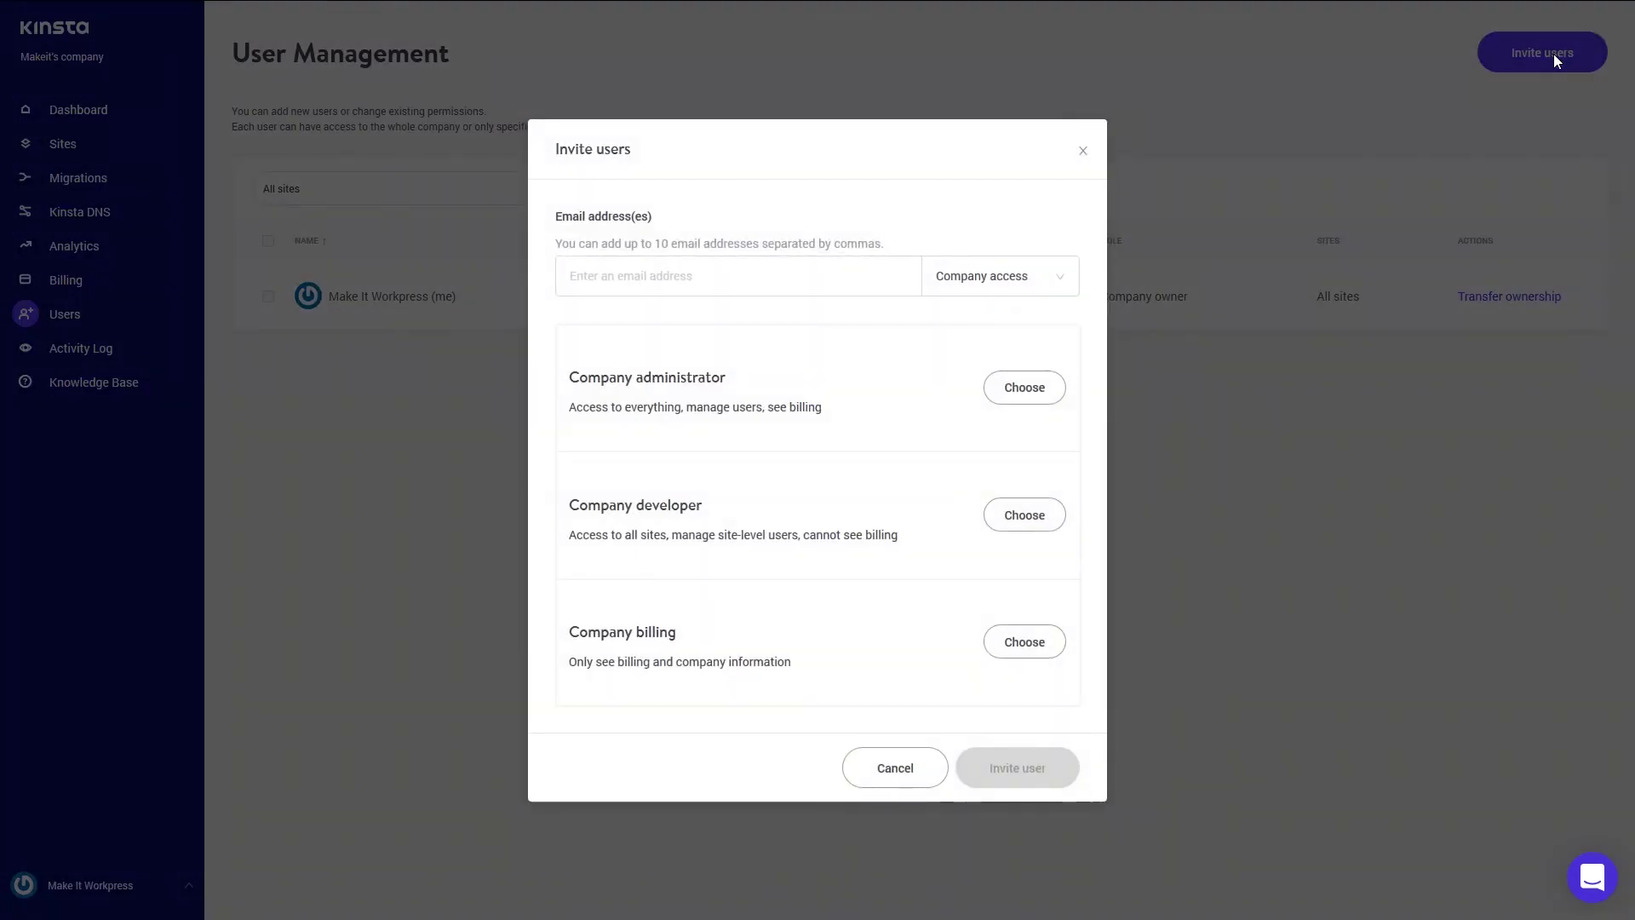
{"action": "left_click", "coordinate": [727, 270]}
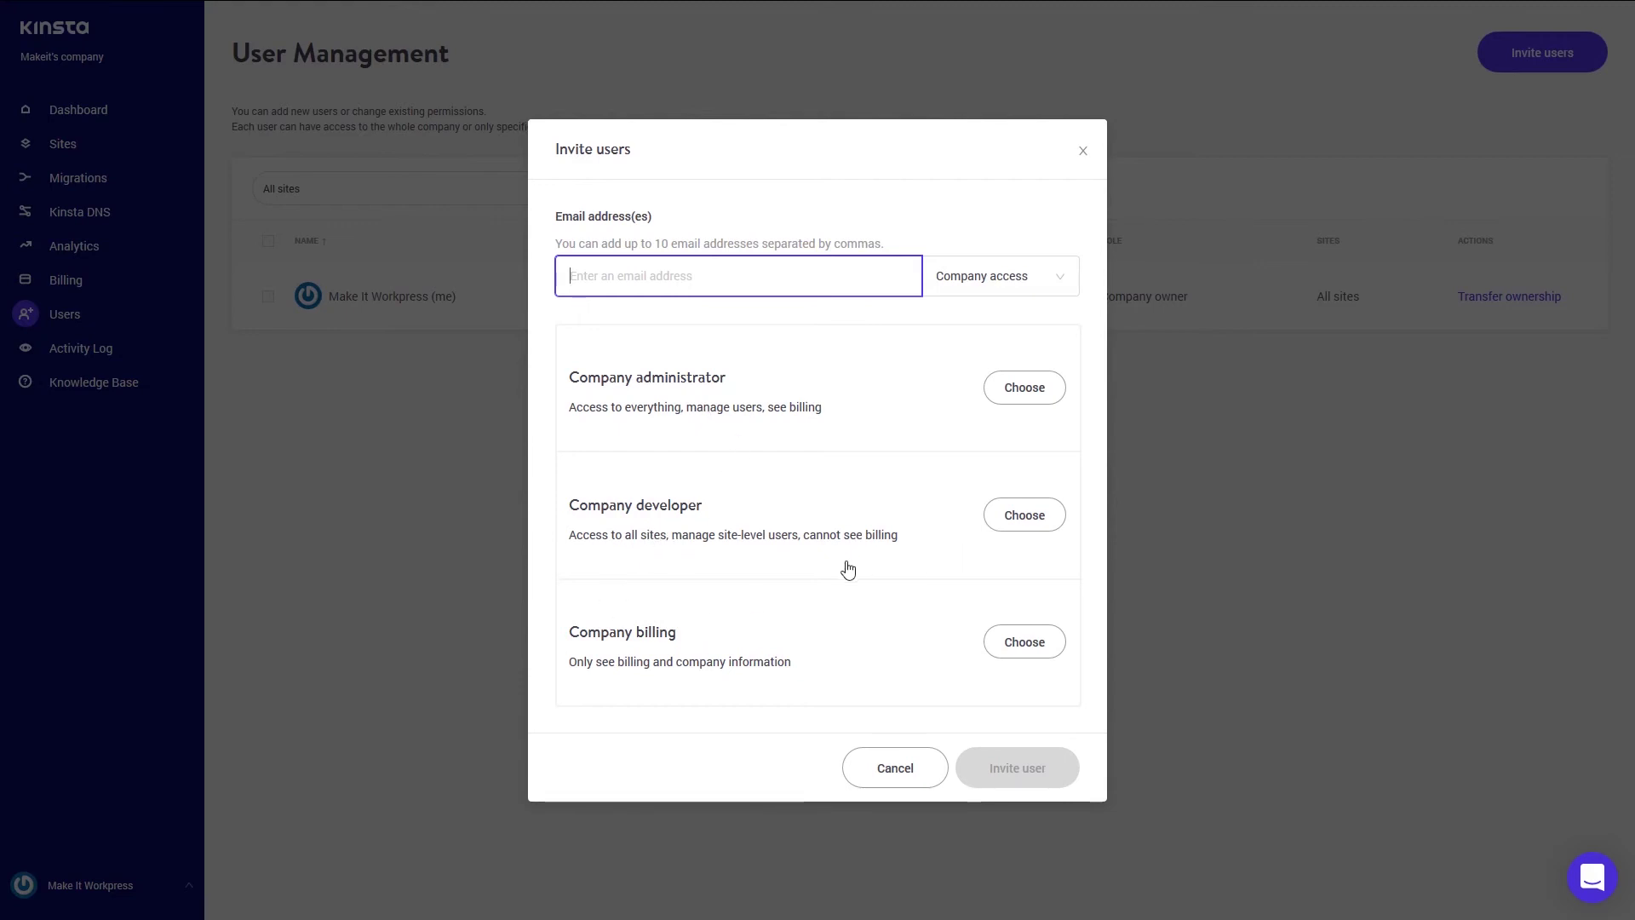
{"action": "left_click", "coordinate": [1041, 287]}
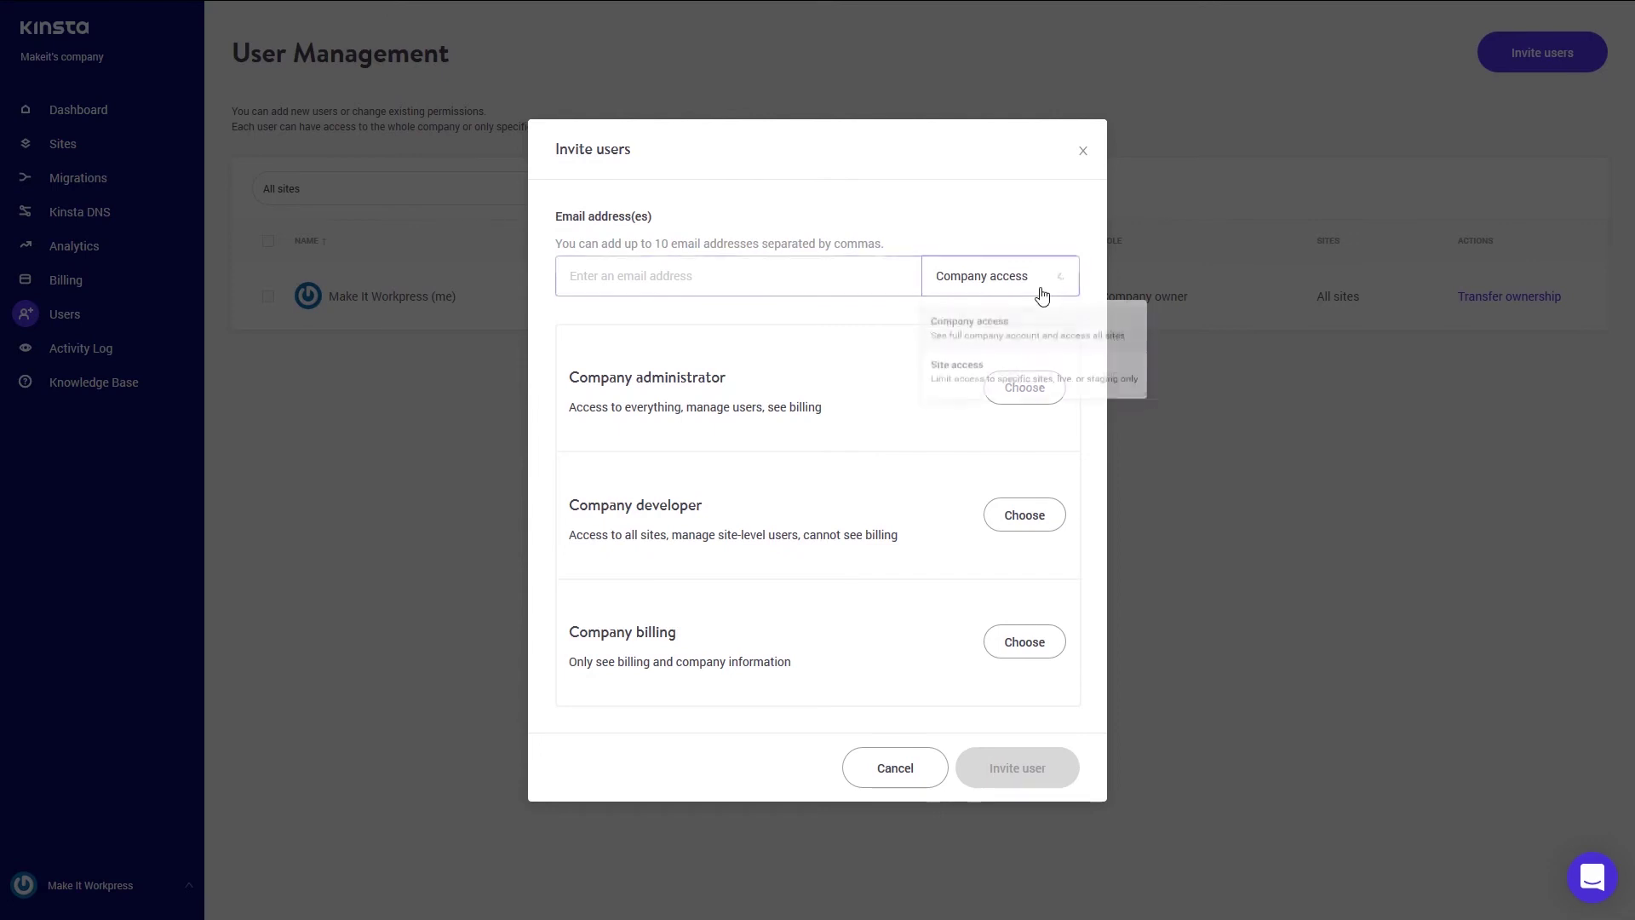
{"action": "left_click", "coordinate": [978, 385]}
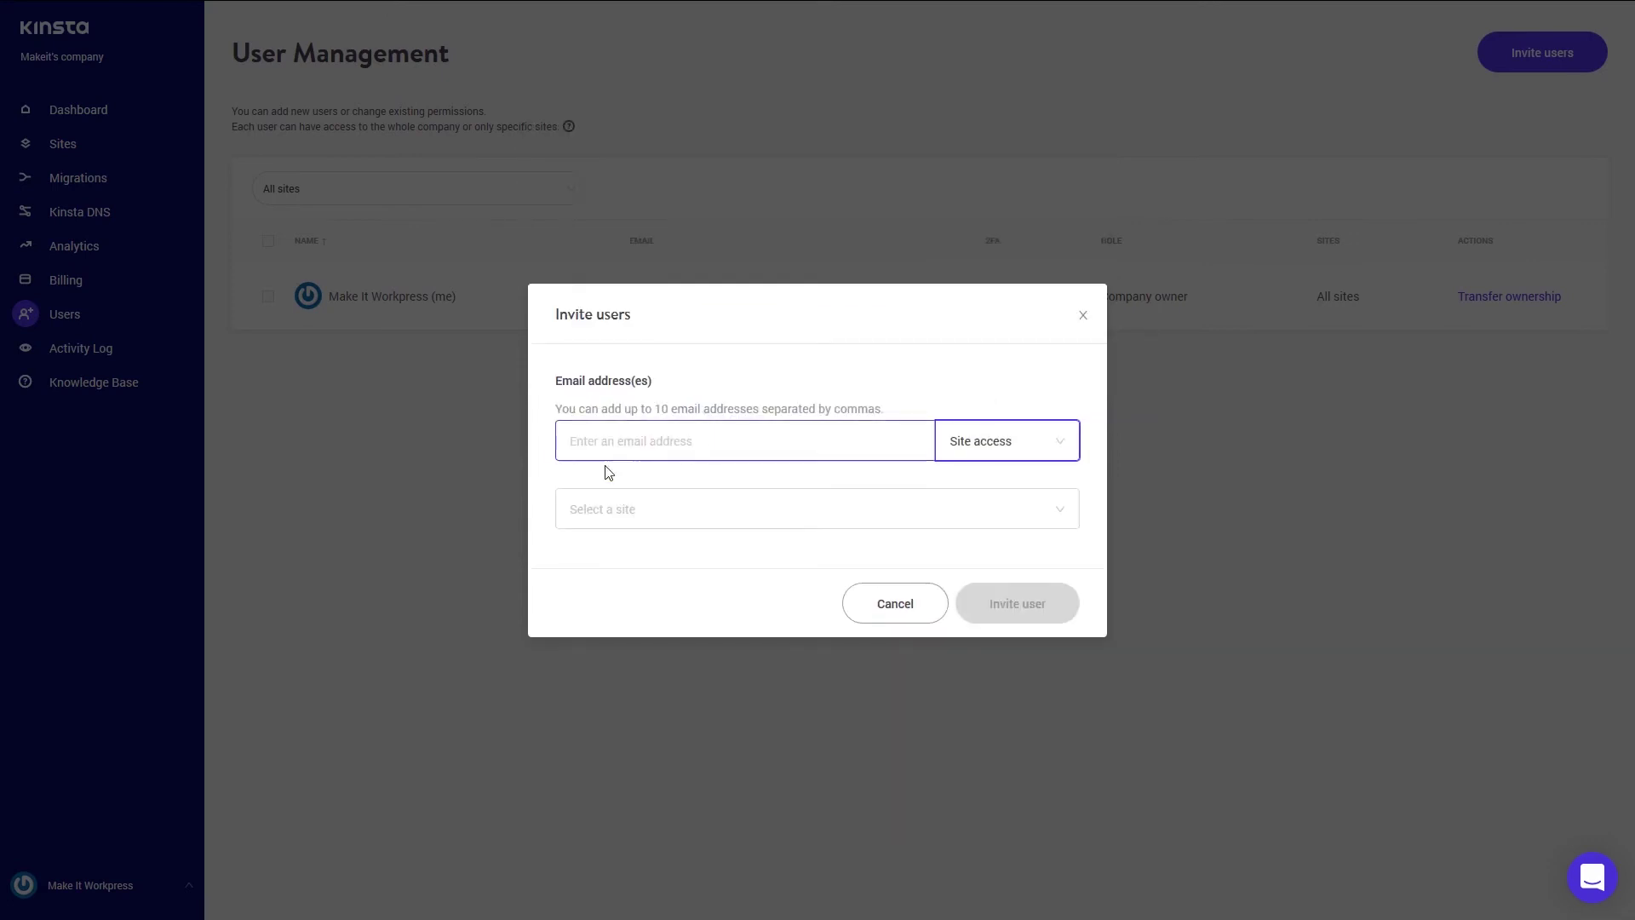
{"action": "left_click", "coordinate": [778, 520]}
{"action": "left_click", "coordinate": [650, 596]}
{"action": "left_click", "coordinate": [668, 409]}
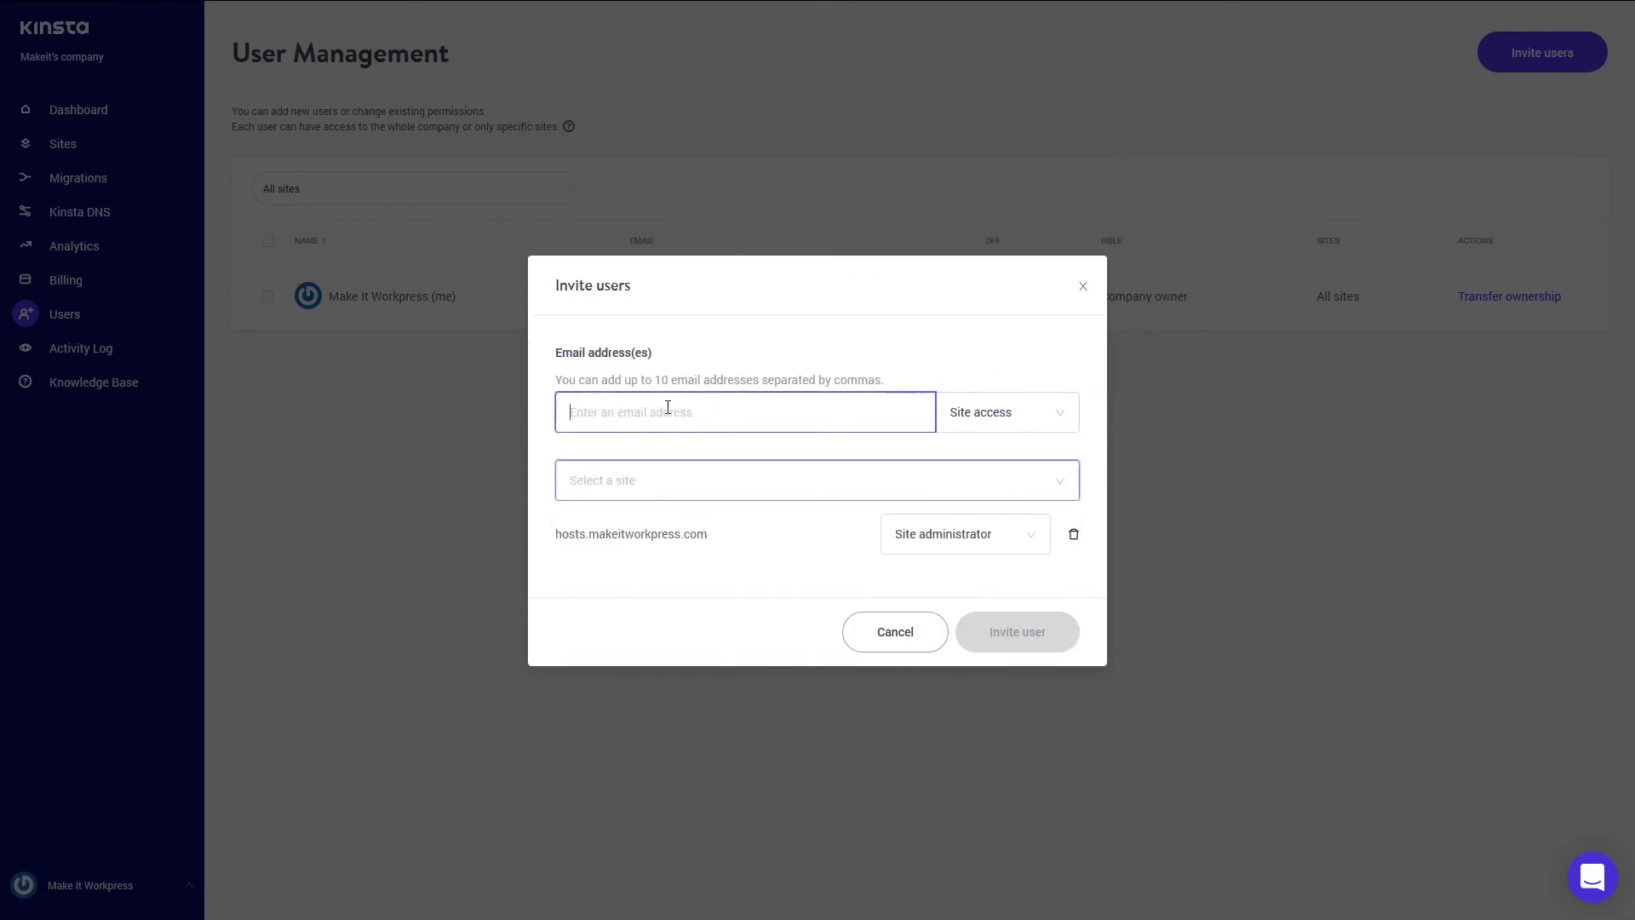
{"action": "left_click", "coordinate": [1008, 415]}
{"action": "left_click", "coordinate": [976, 474]}
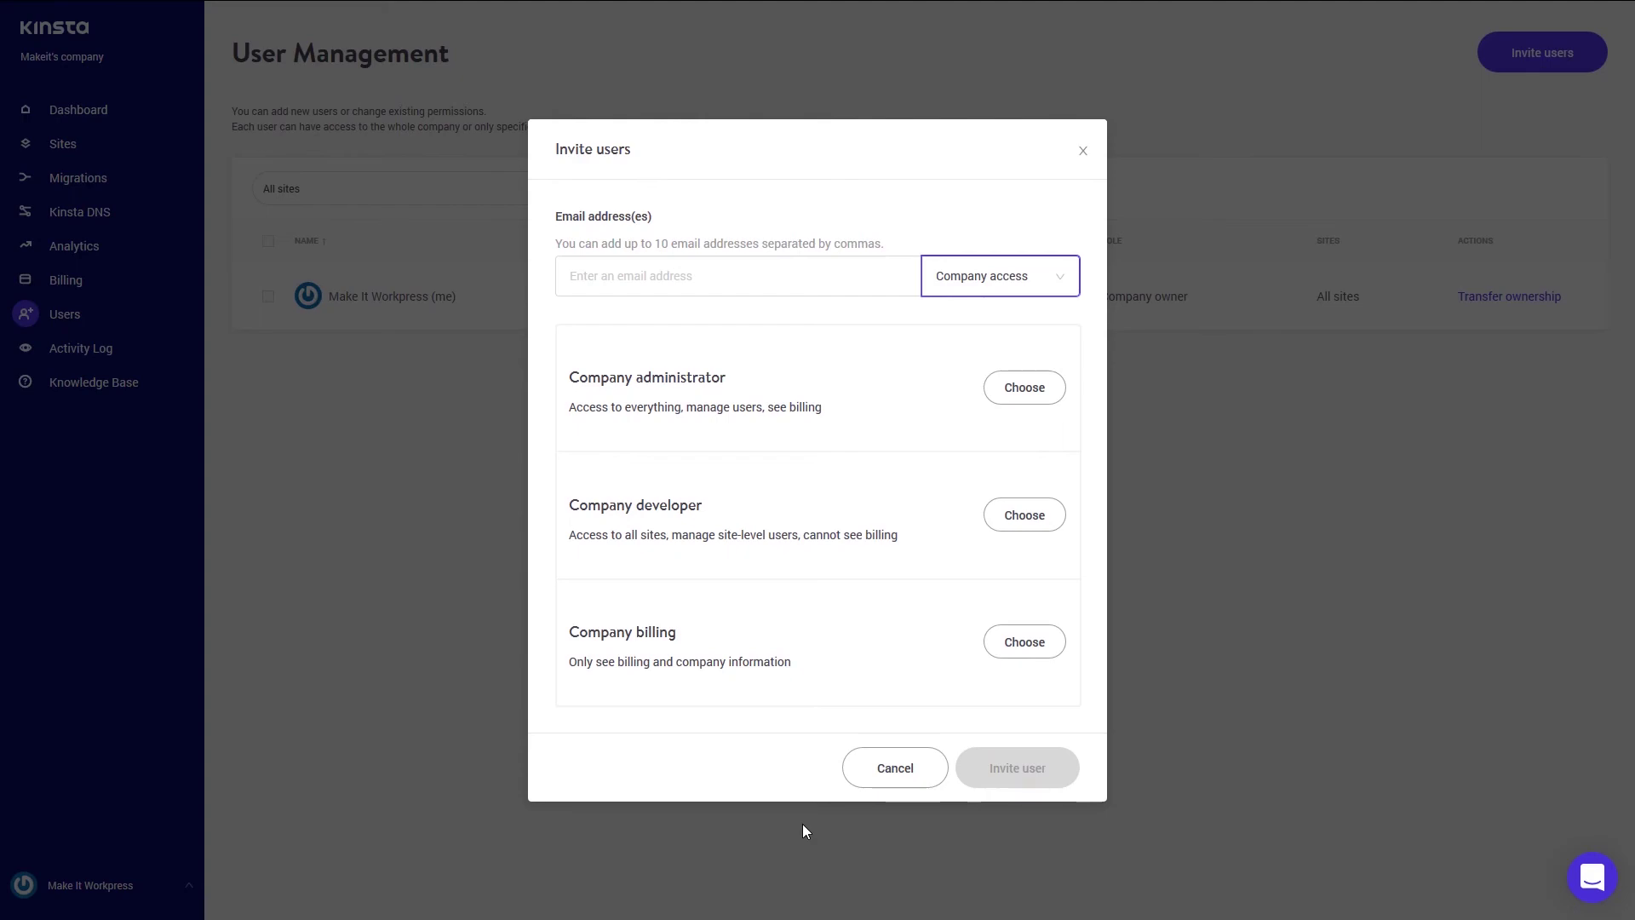
{"action": "left_click", "coordinate": [887, 777]}
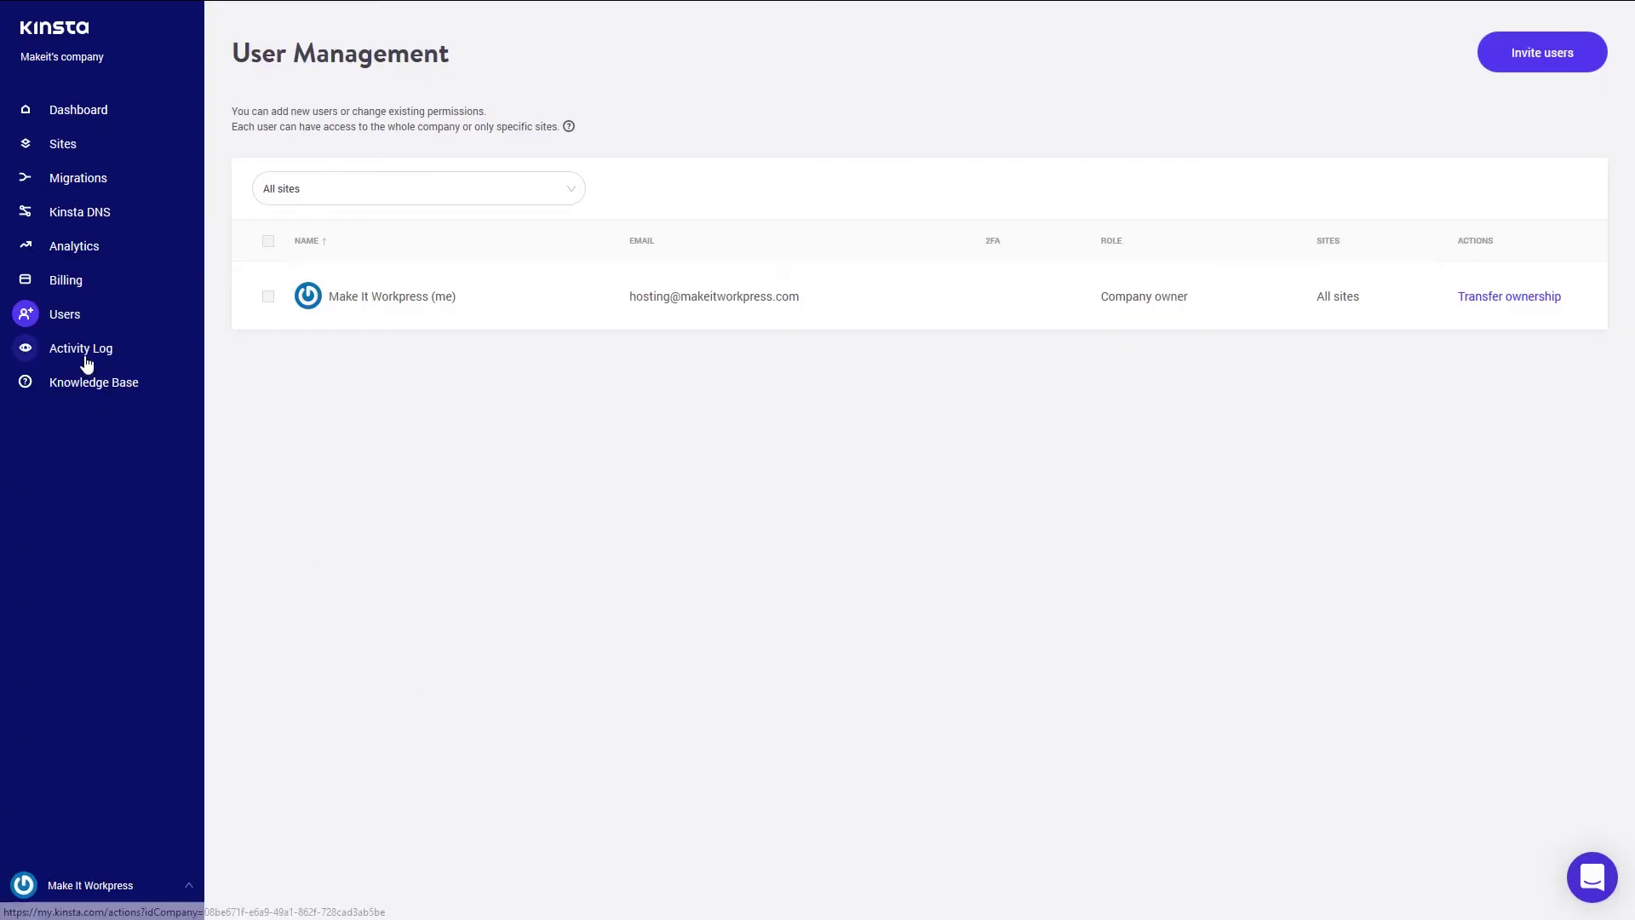
- View the Activity Log, briefly opening and closing the Knowledge Base panel
{"action": "left_click", "coordinate": [85, 362]}
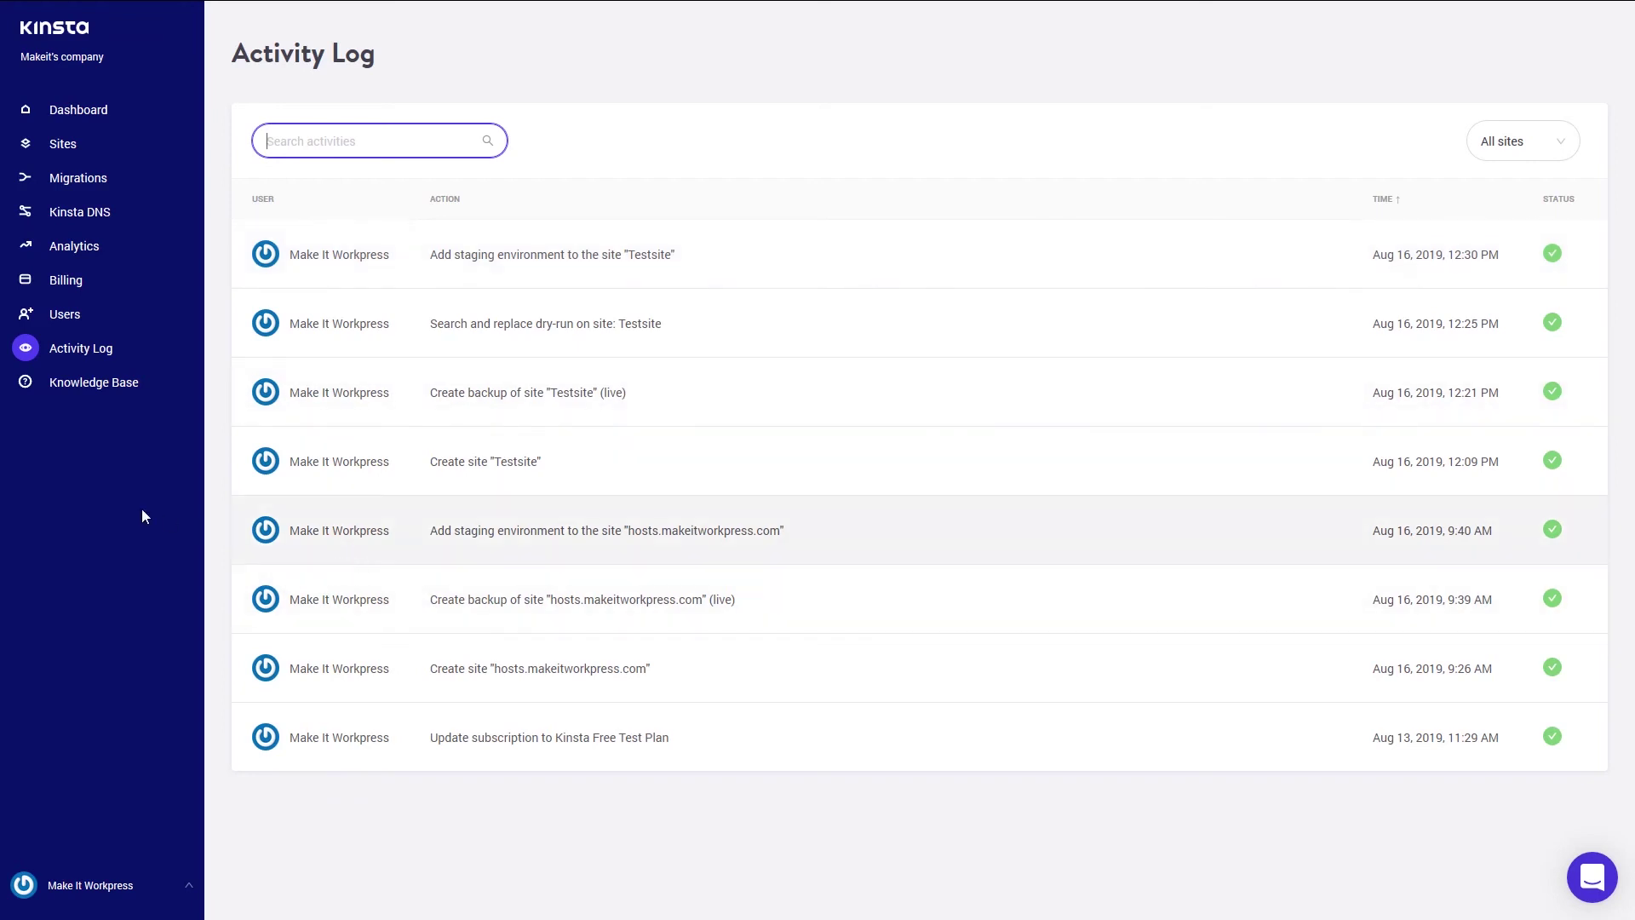
{"action": "left_click", "coordinate": [110, 392]}
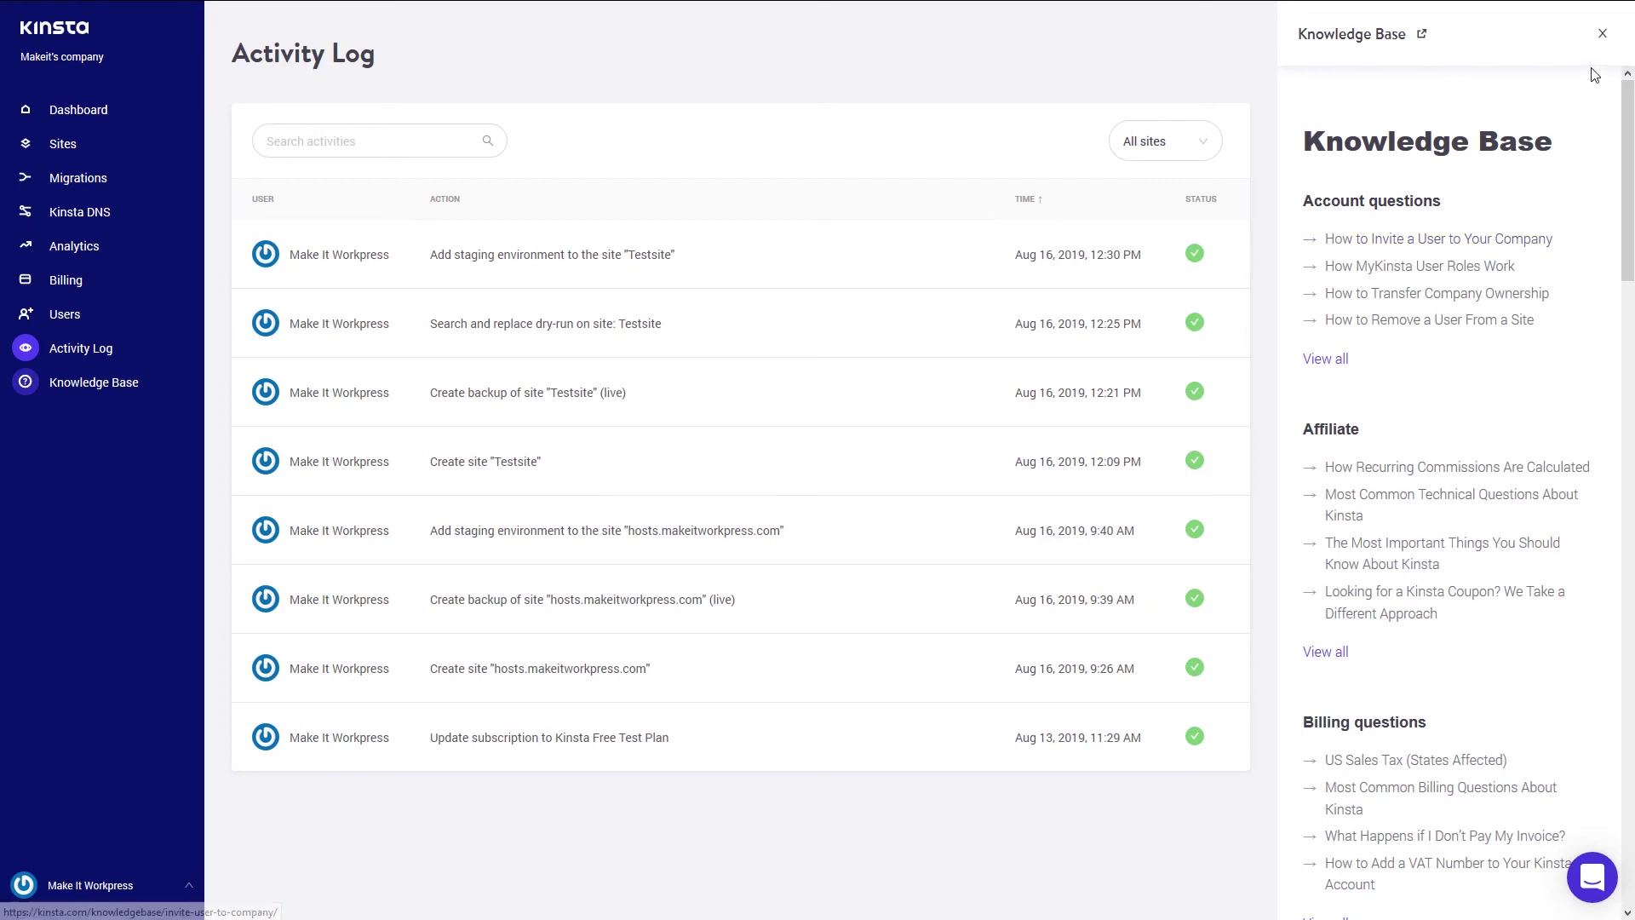
{"action": "left_click", "coordinate": [1603, 33]}
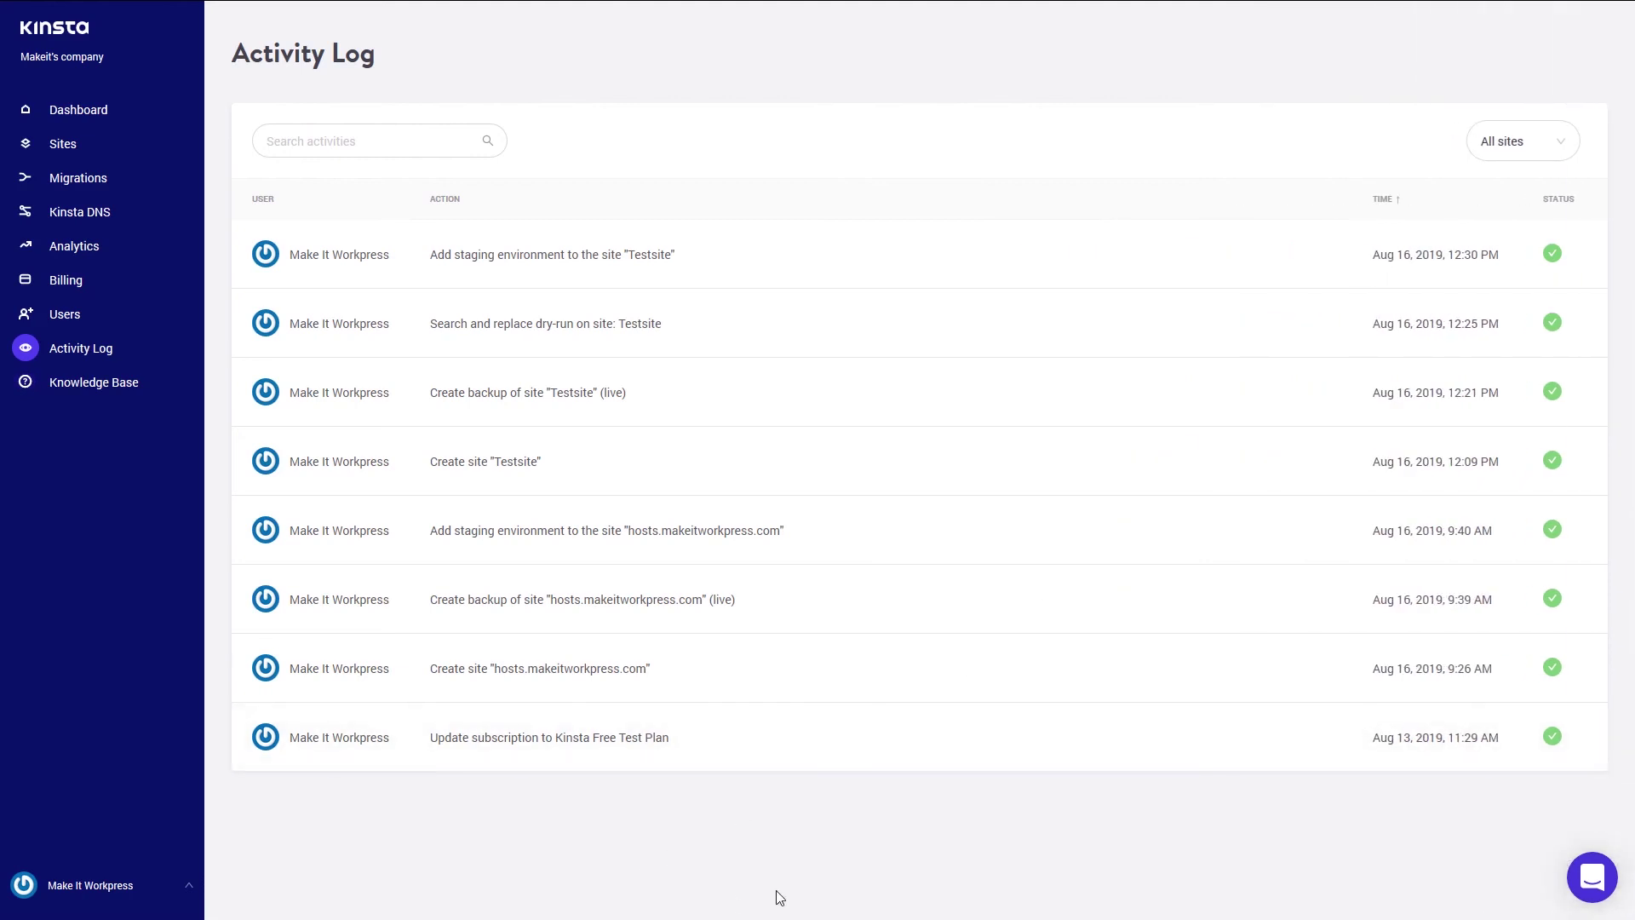